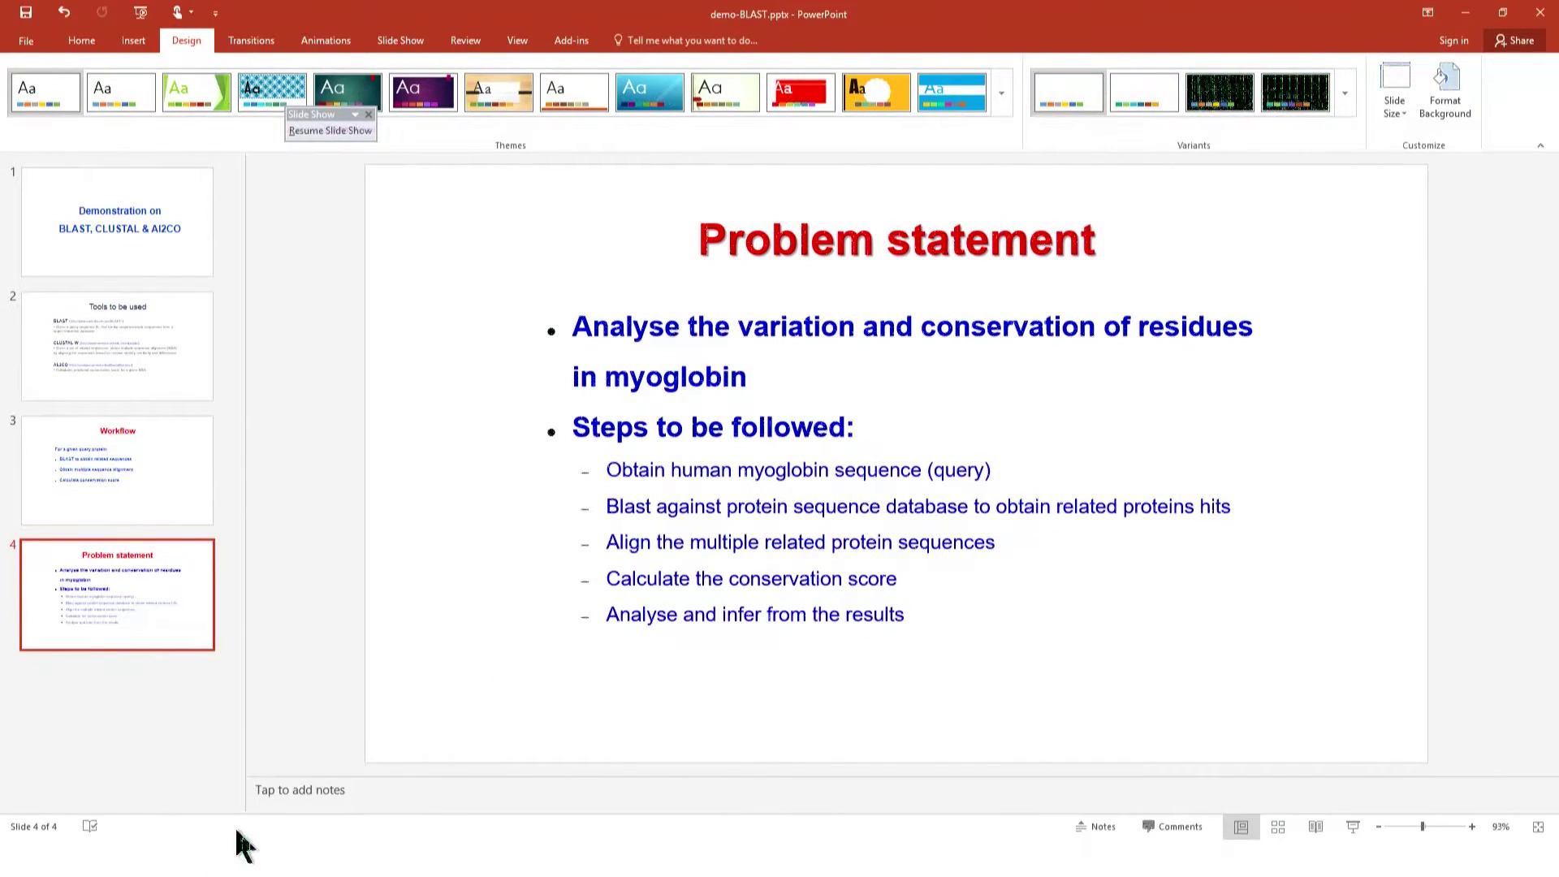
key(super)
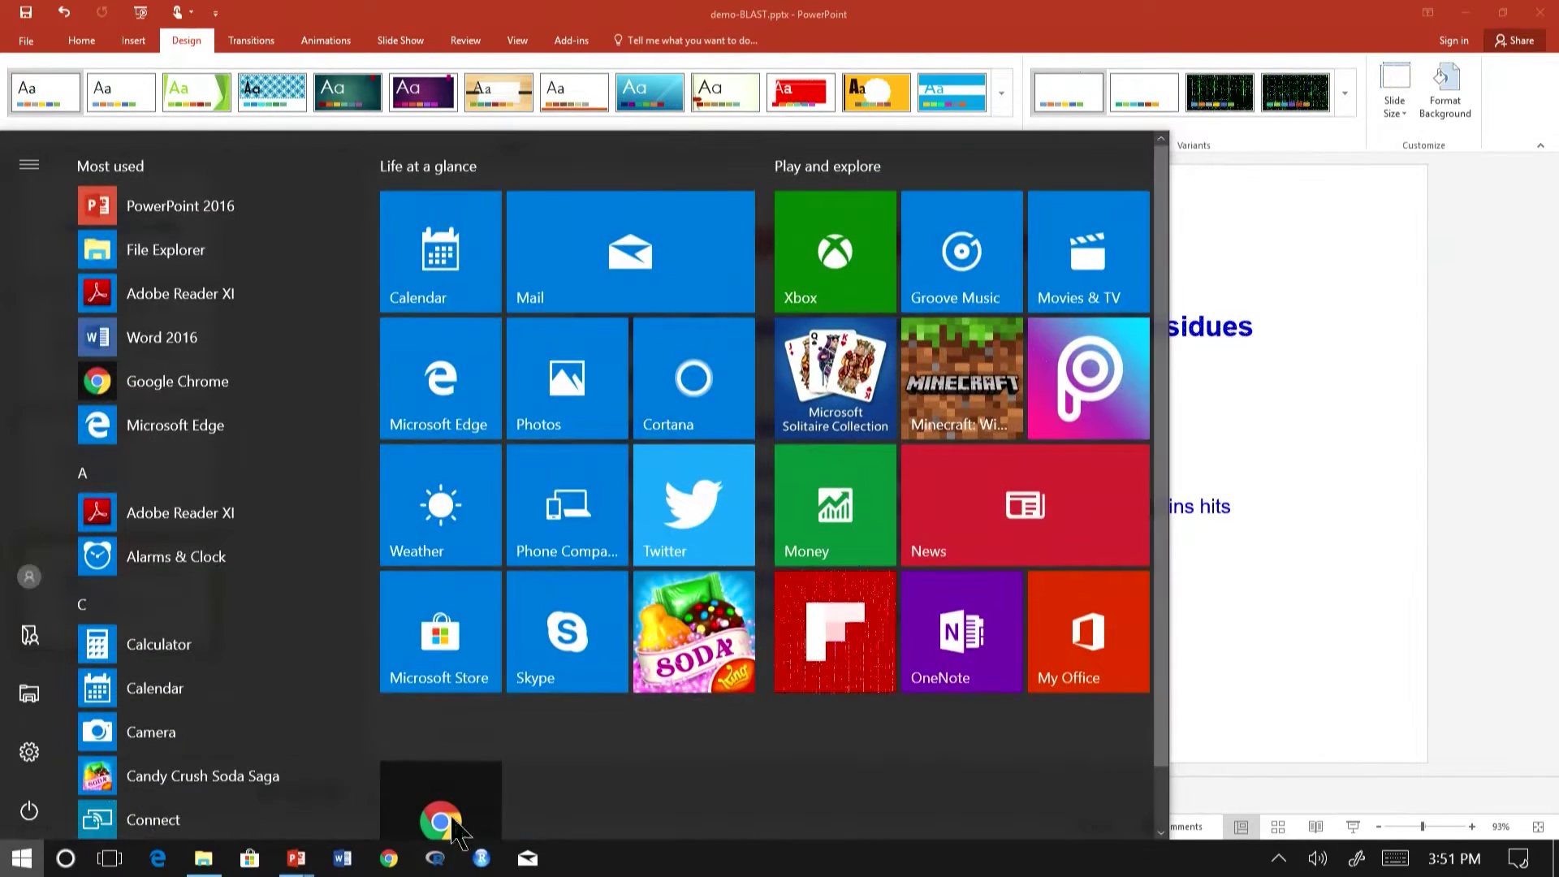
click(441, 822)
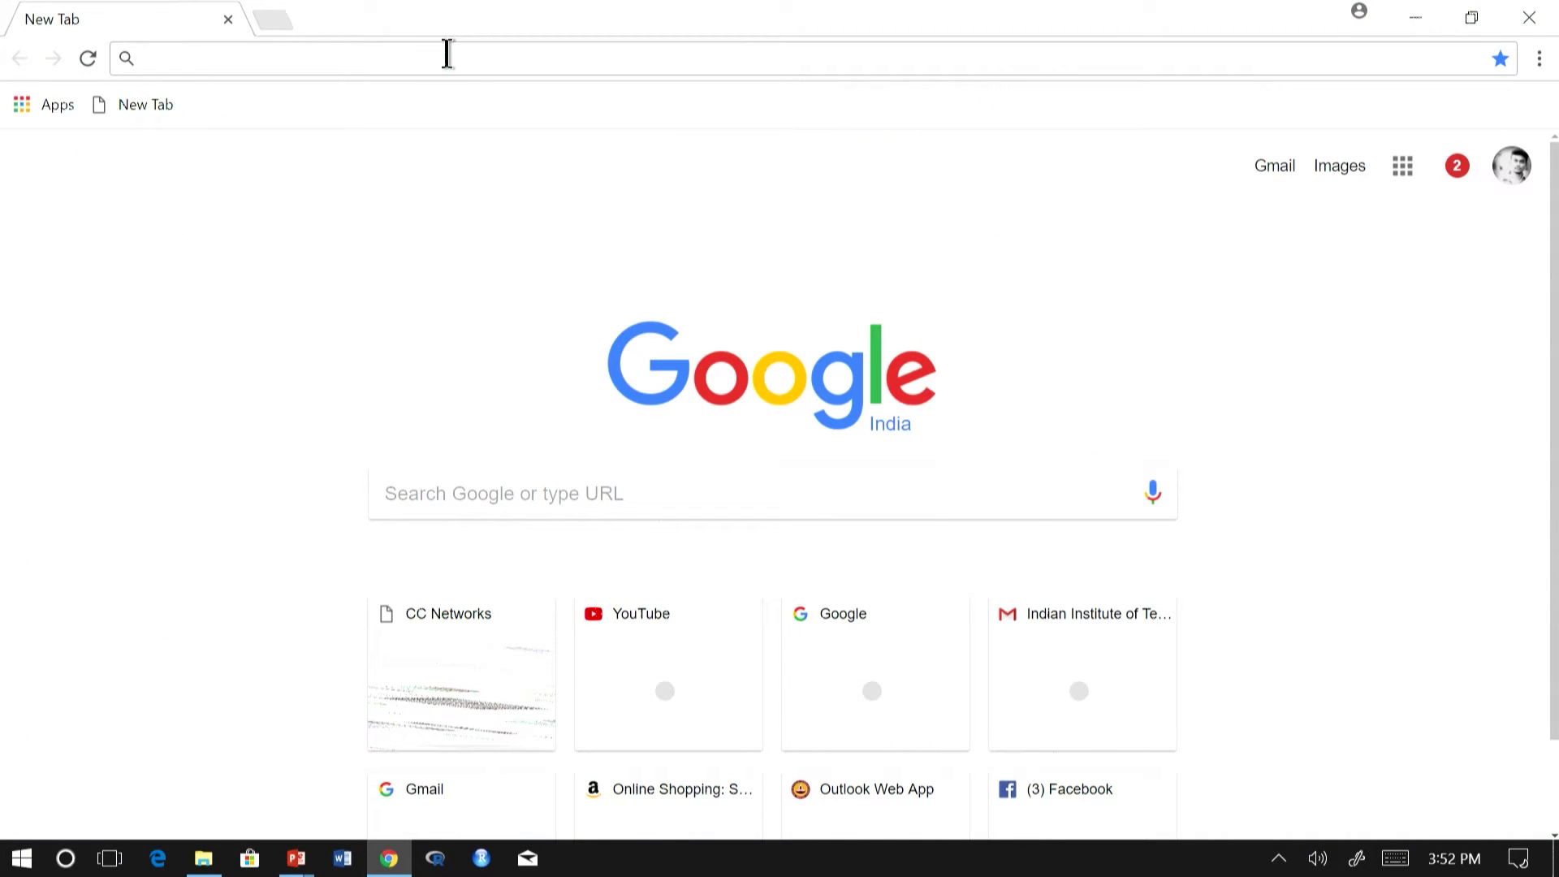
text(www.)
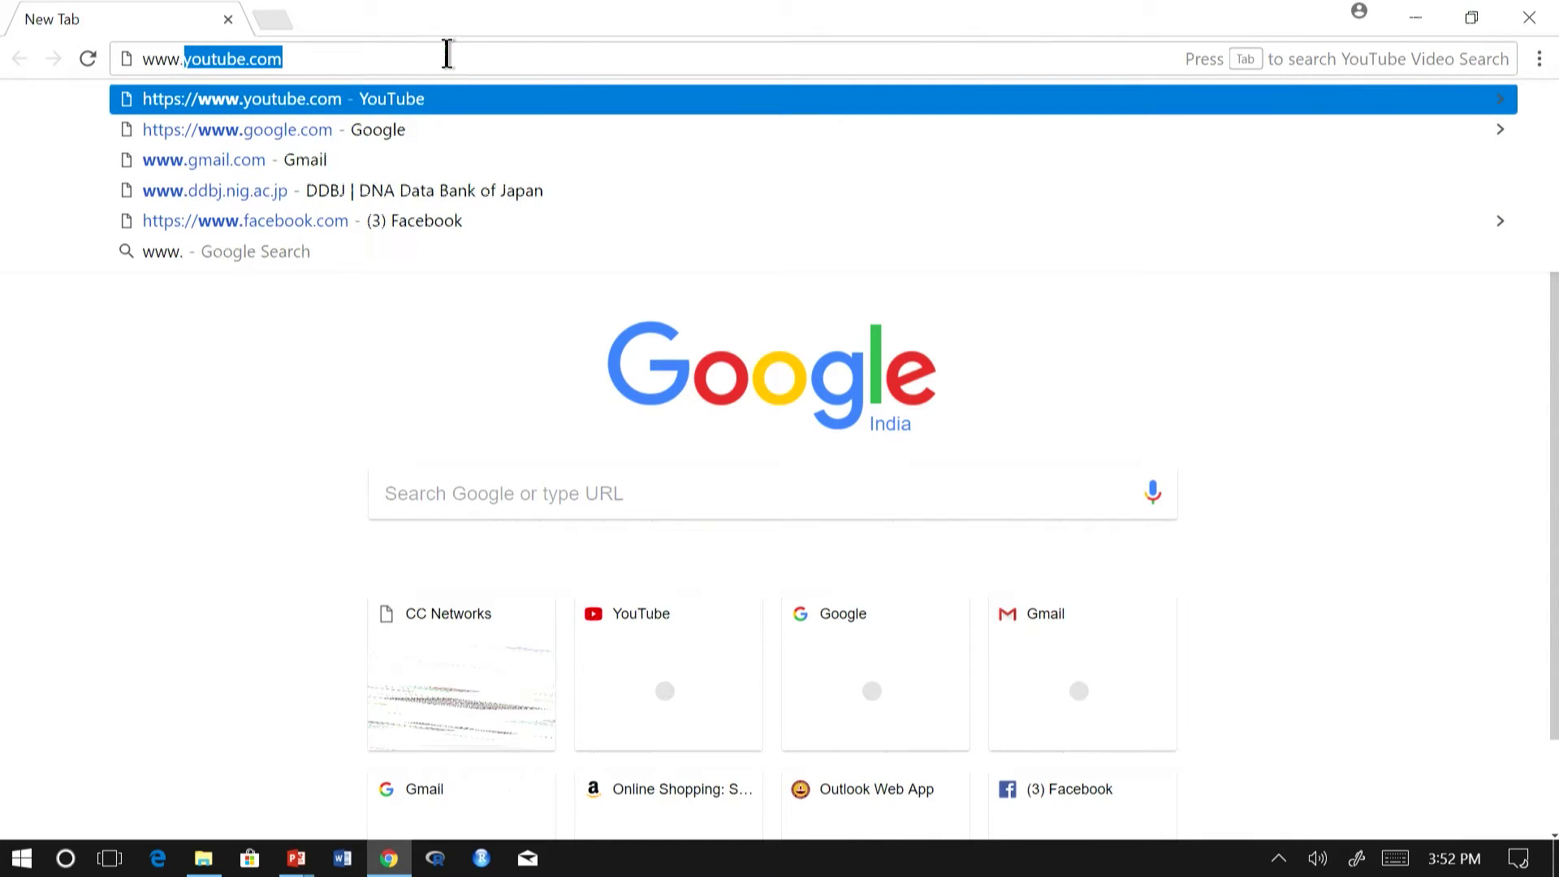
text(uniprot)
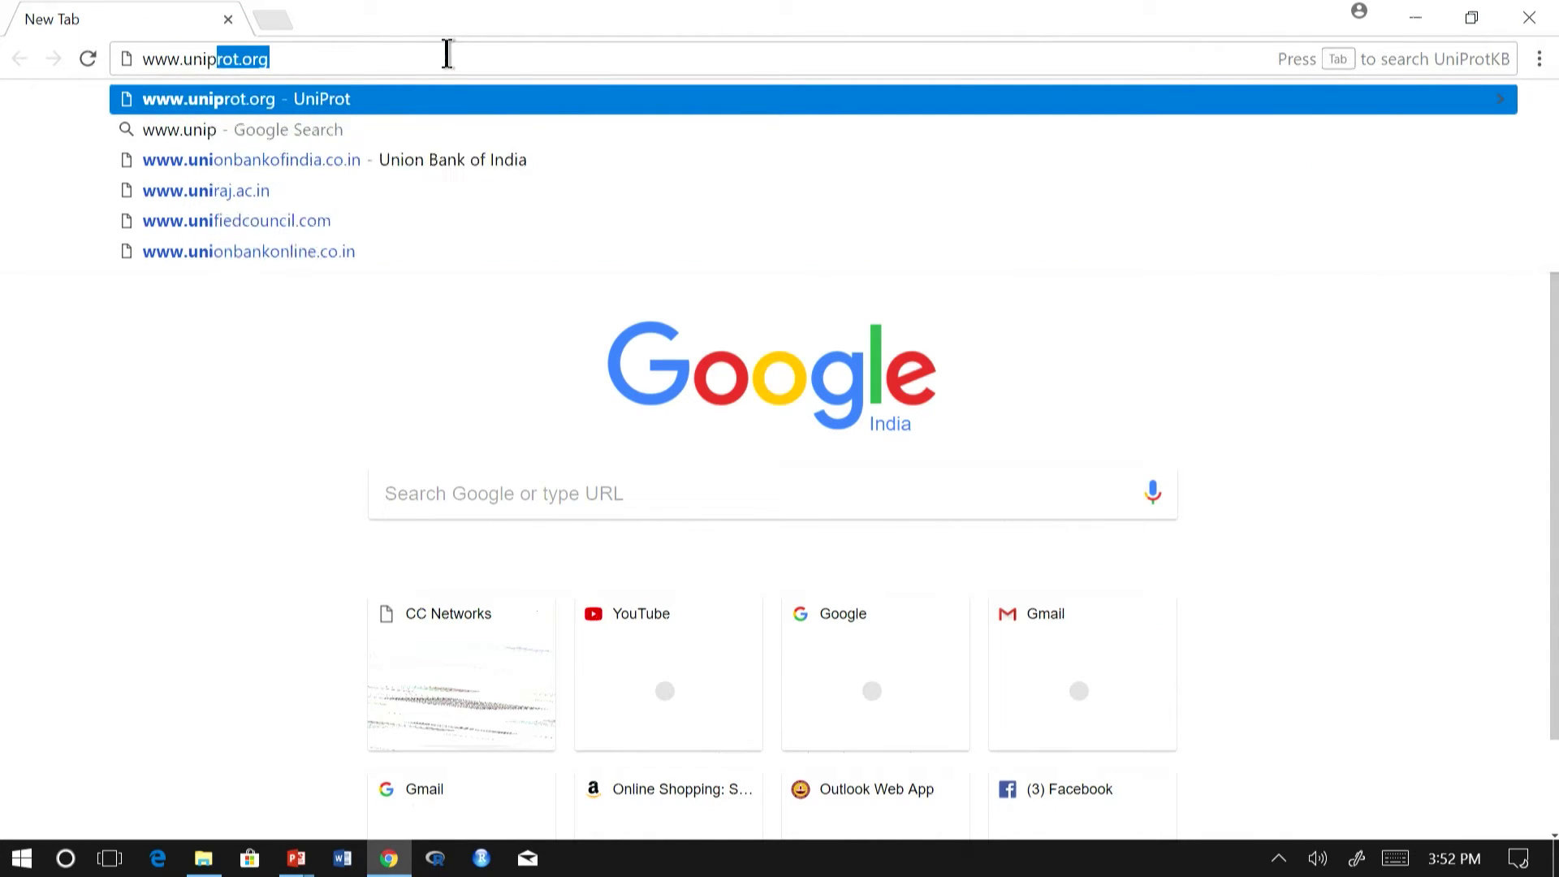
key(BackSpace)
text(.or)
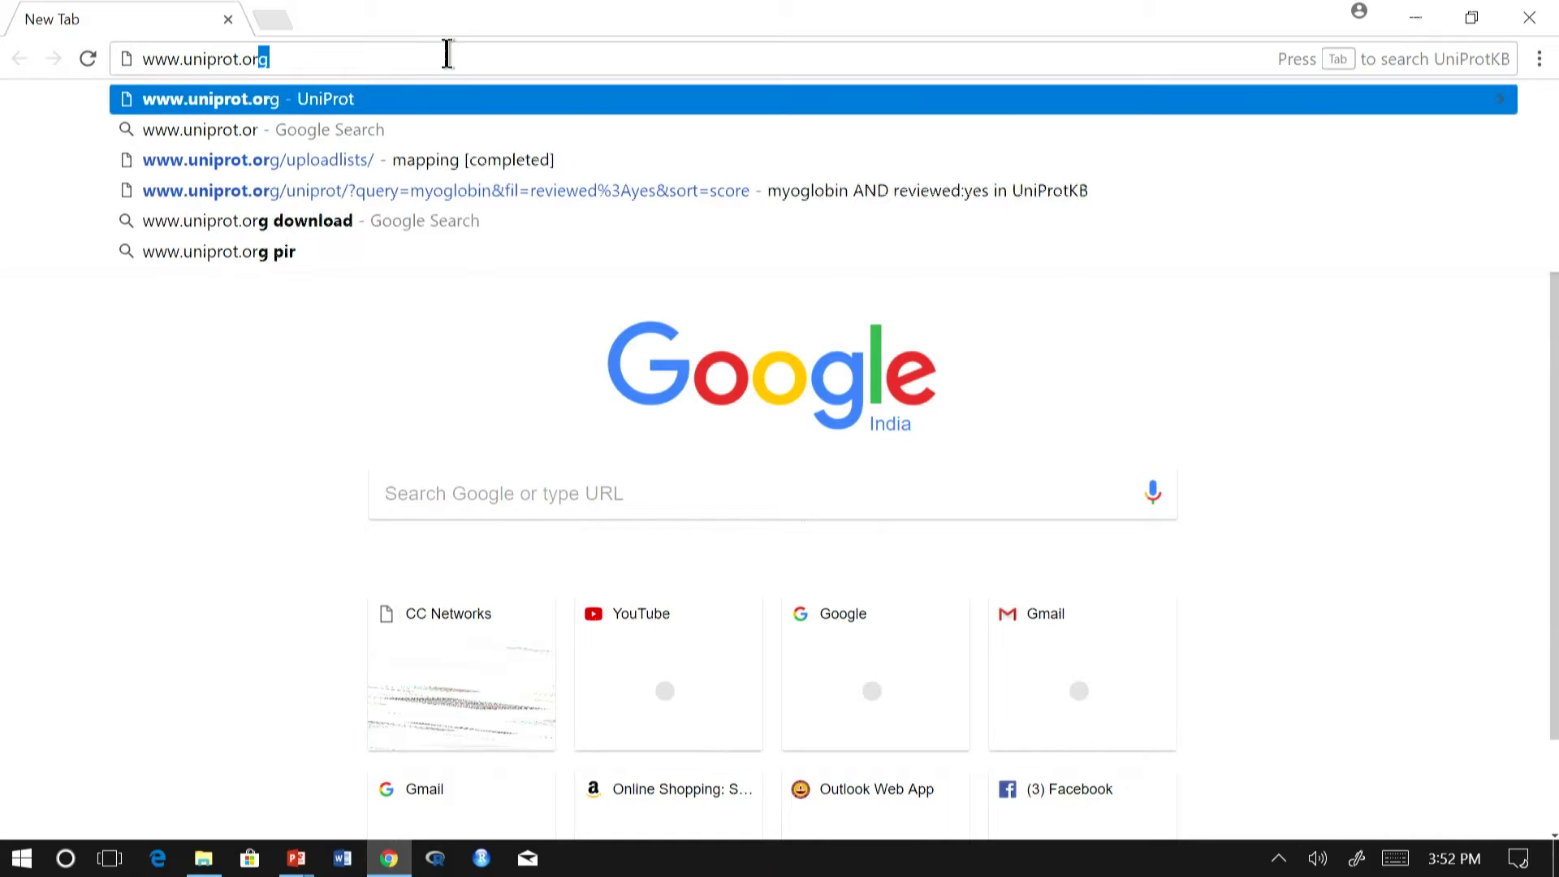
text(g/uniprot)
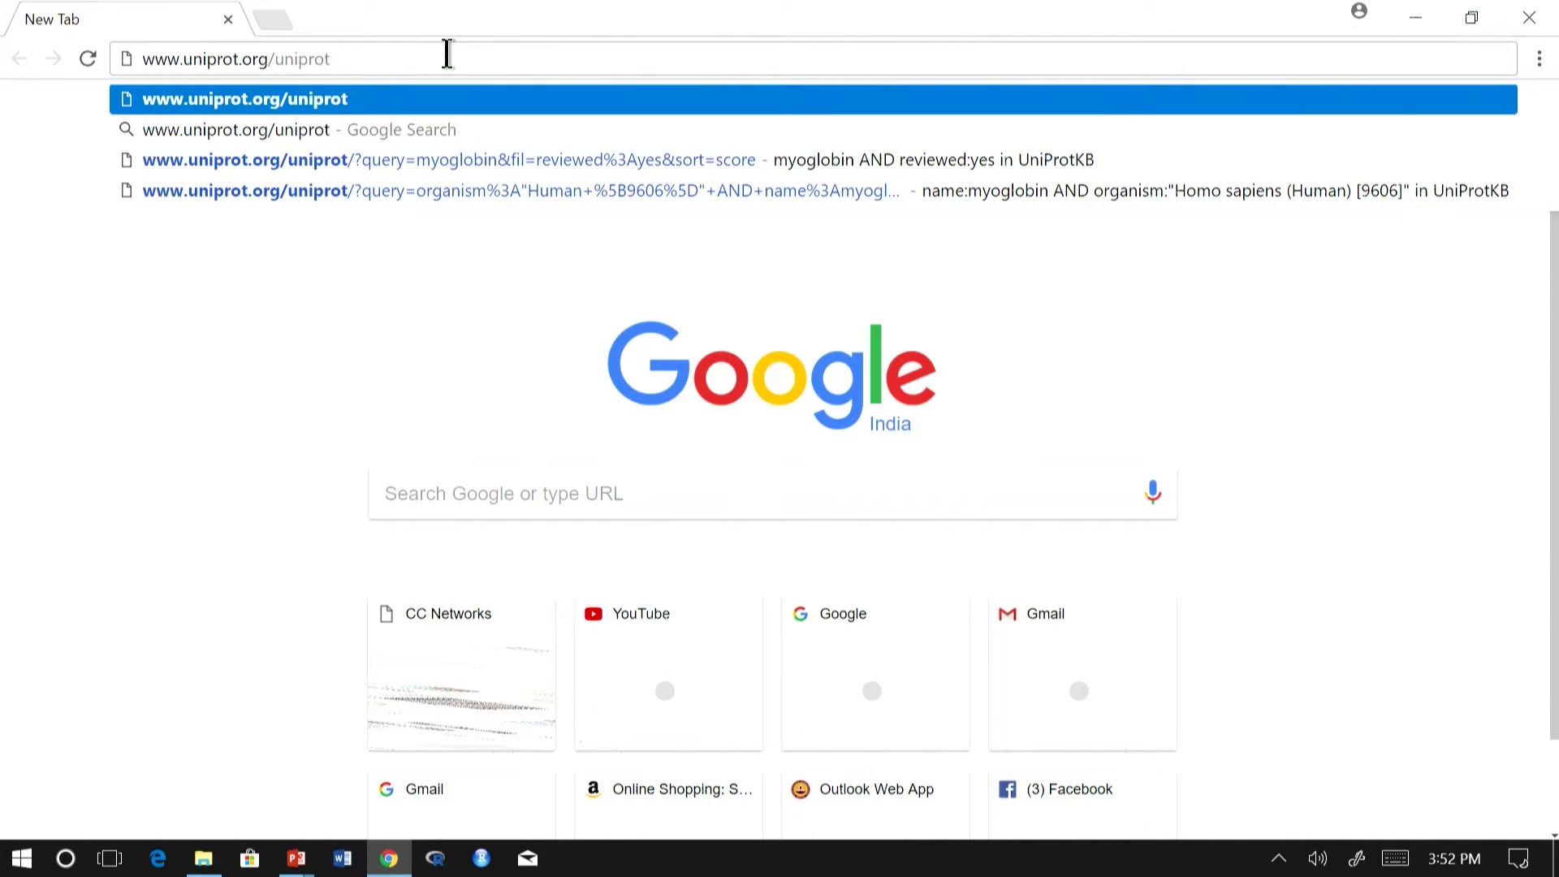
key(Return)
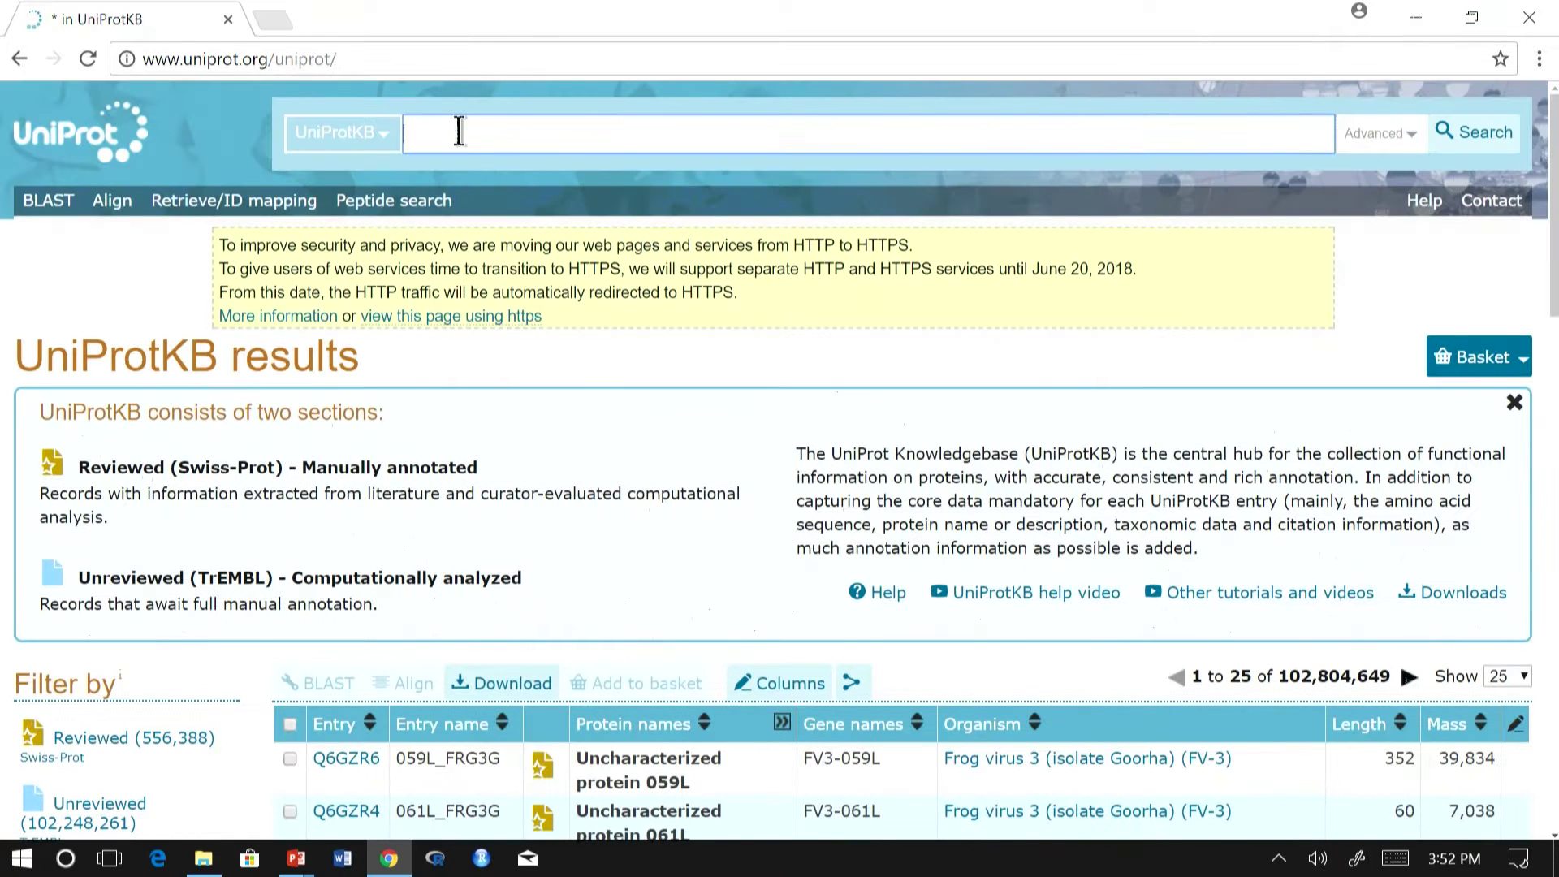
Step: Search UniProtKB for 'human myoglobin' and open entry P02144 from the 35 results
text(hum)
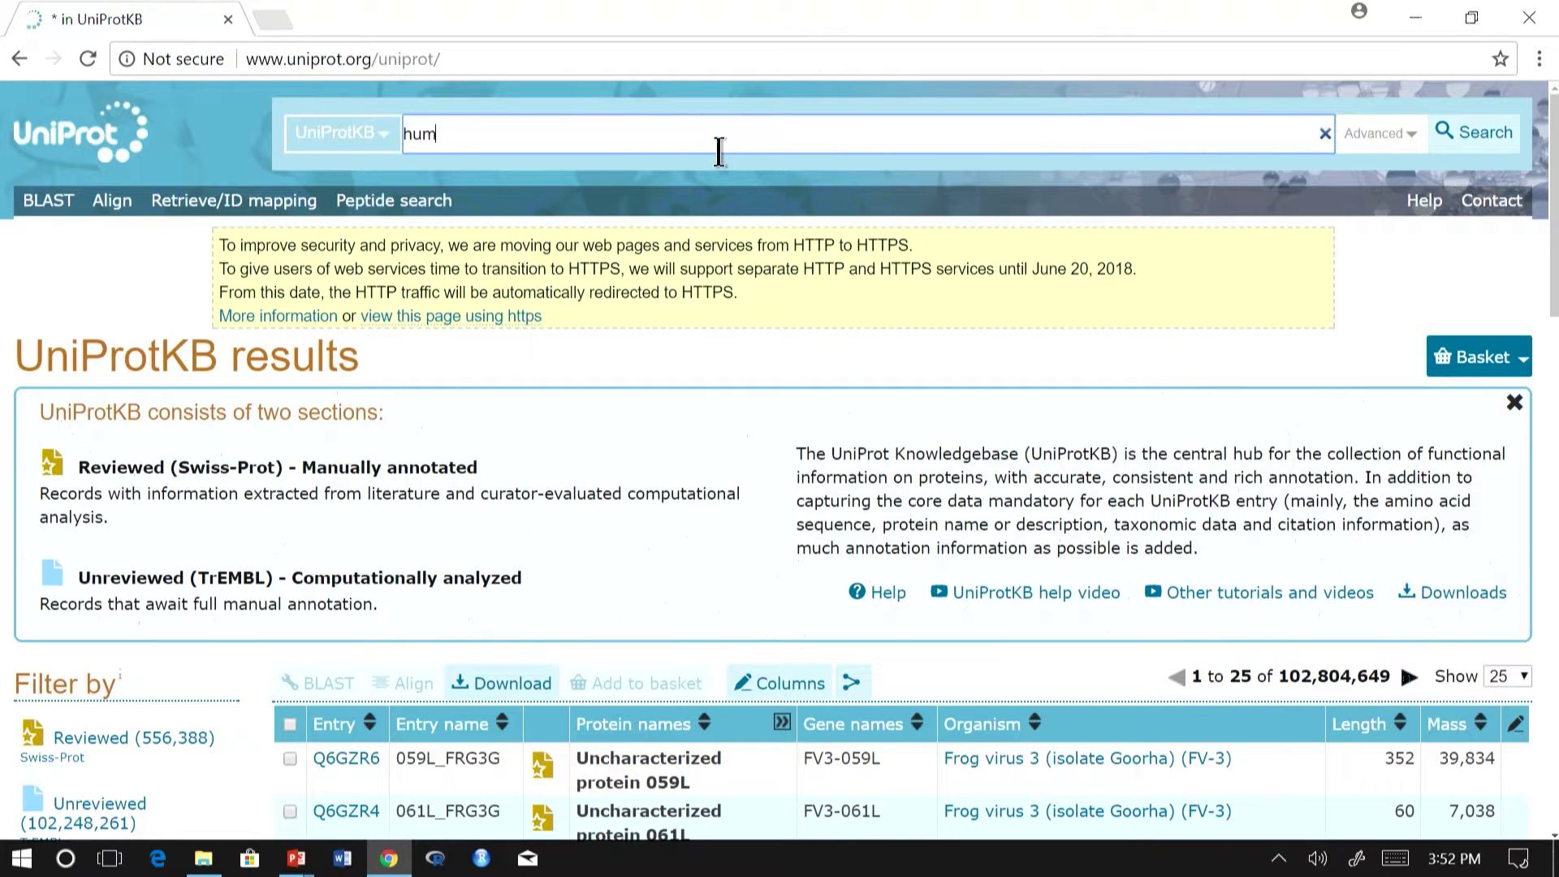
text(an myoglobin)
key(Return)
scroll(690, 252, down, 2)
scroll(976, 187, up, 2)
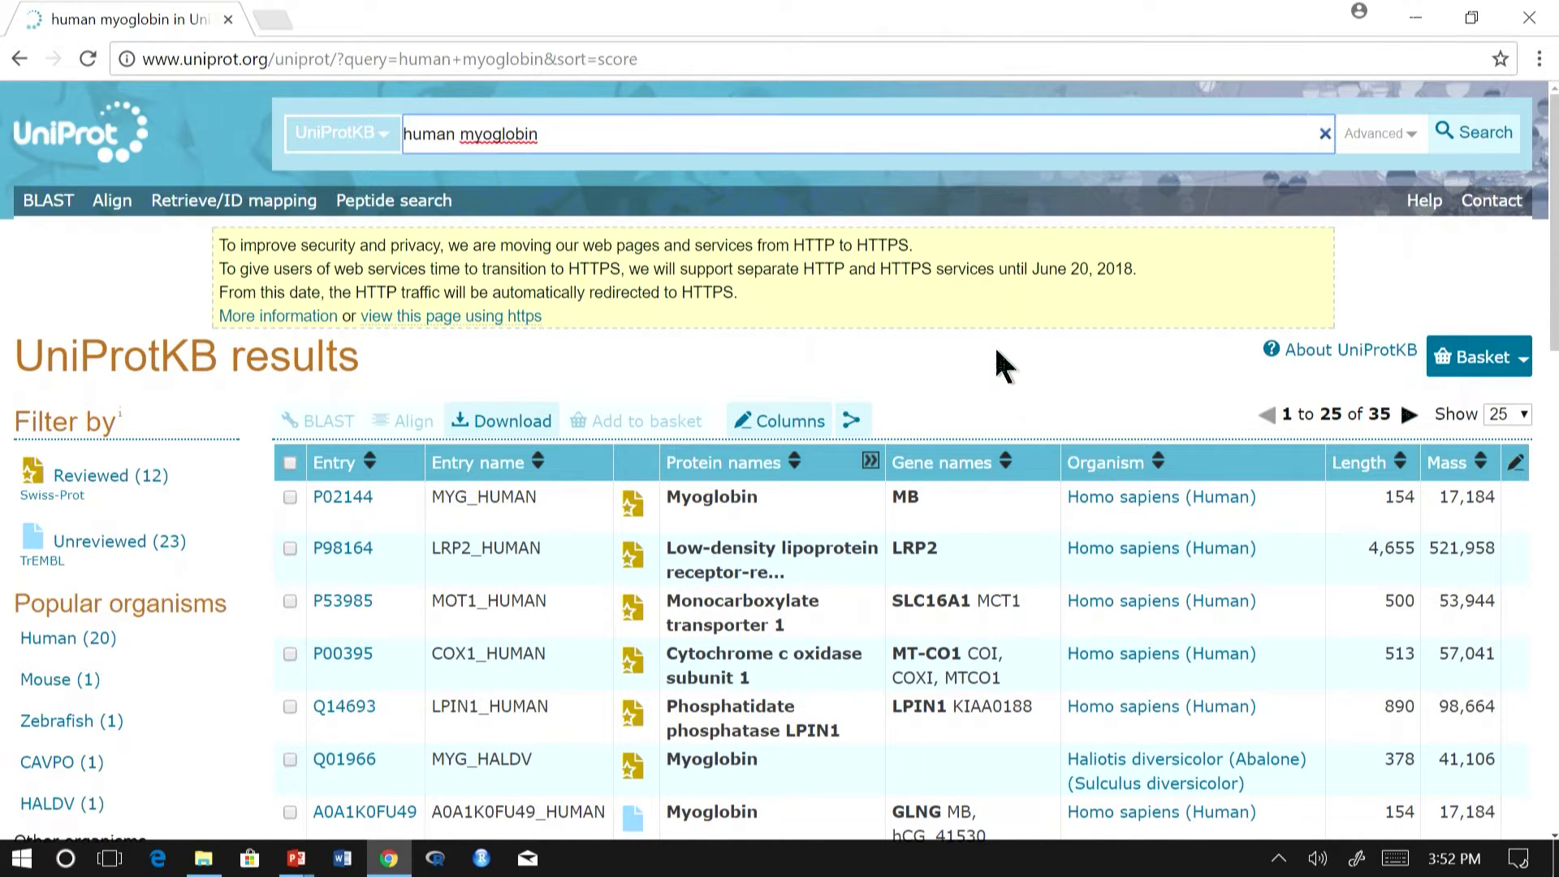
scroll(995, 357, down, 2)
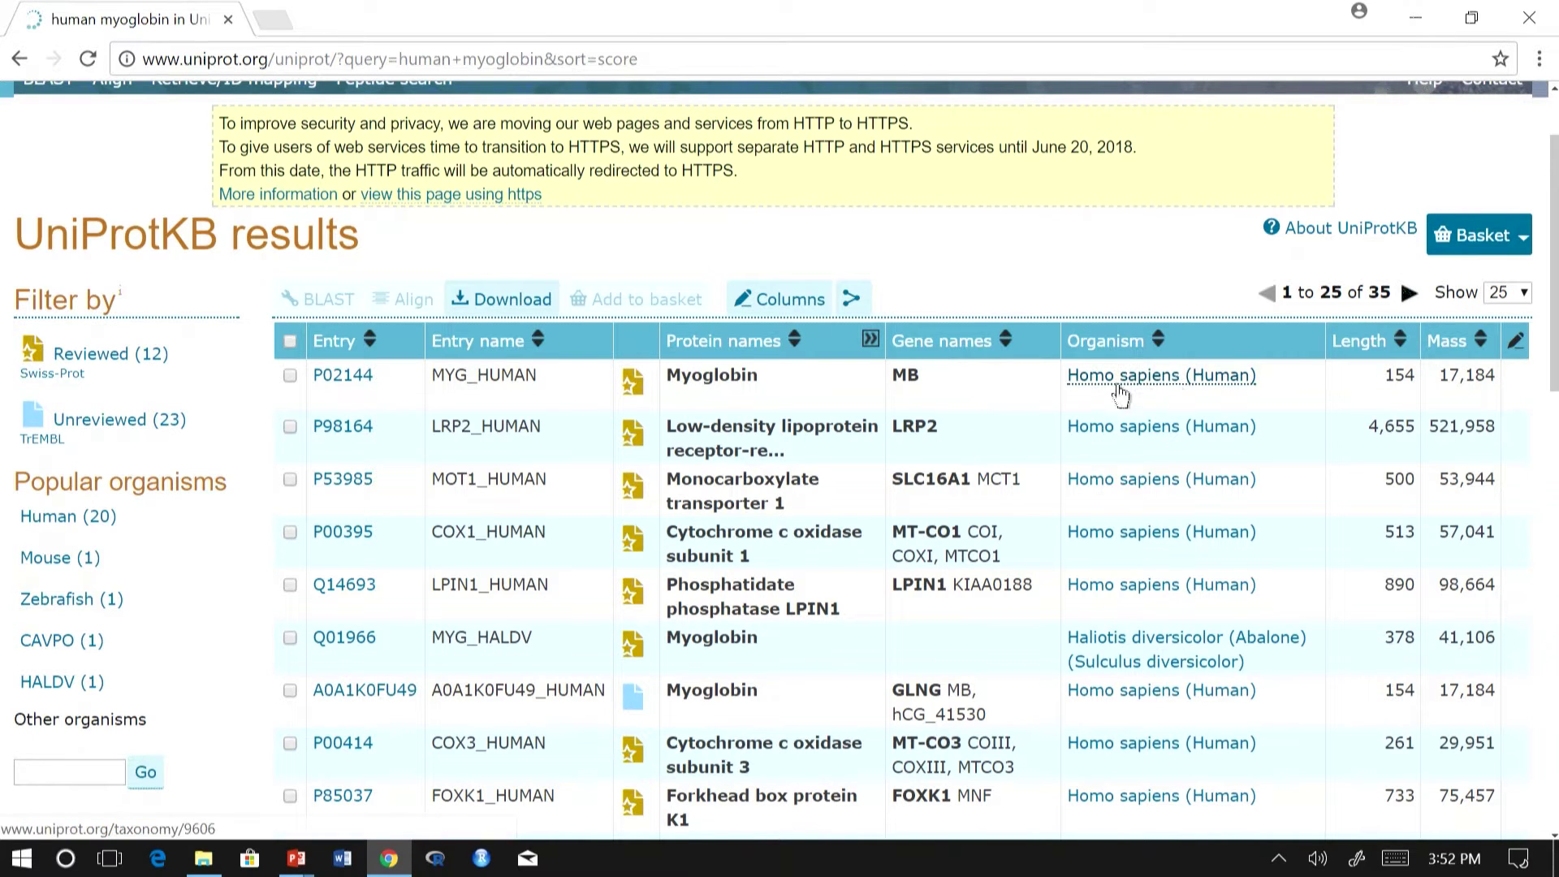
click(343, 376)
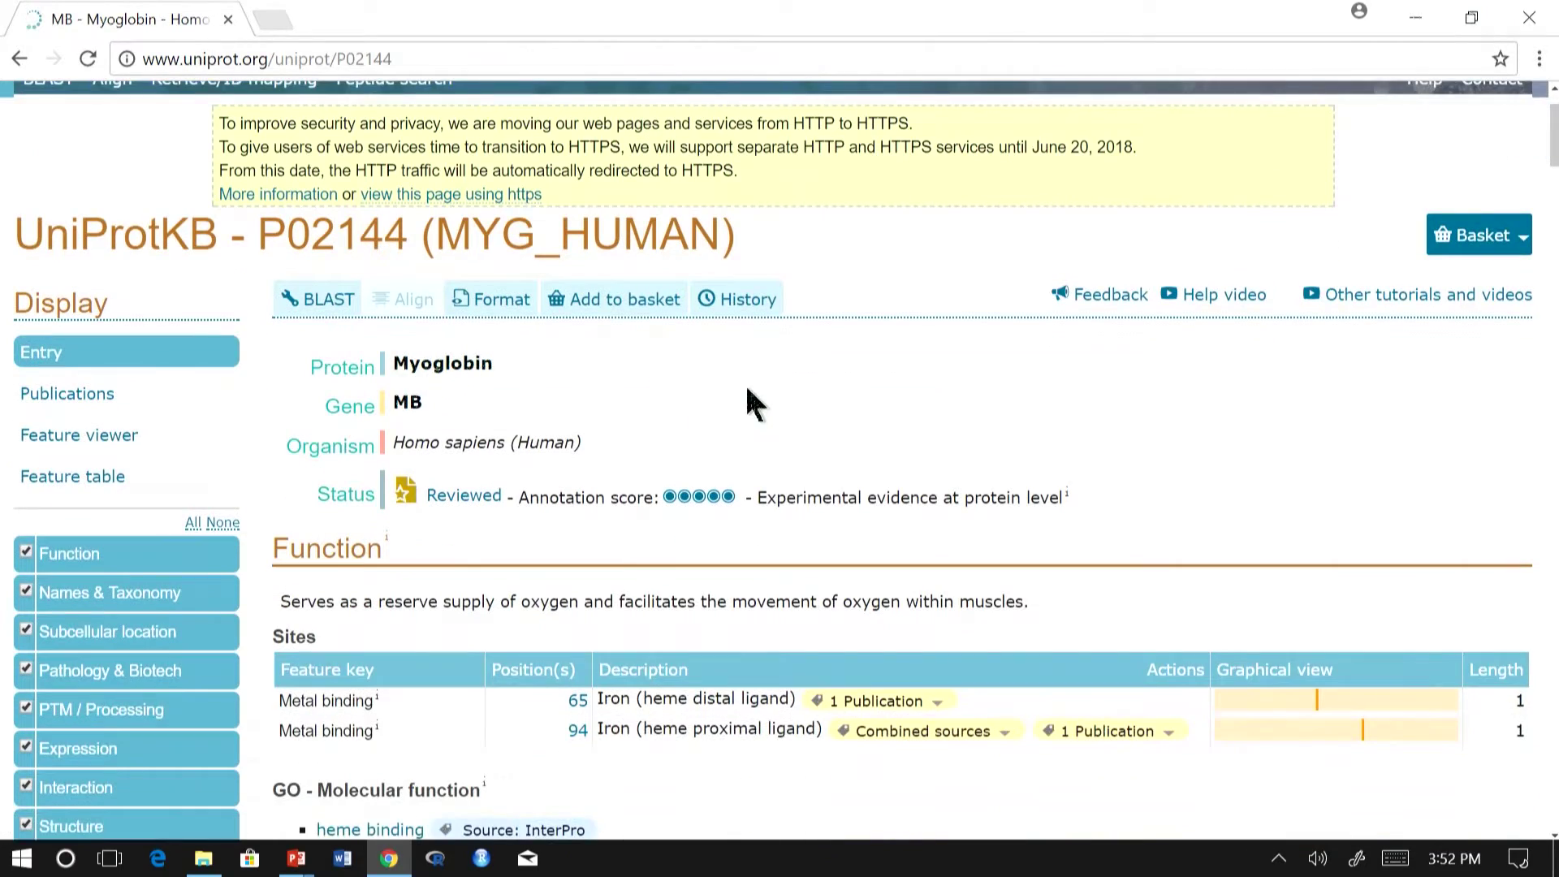
Step: Scroll through the P02144 entry to review its Function section's iron-binding sites at 65 and 94
scroll(739, 385, down, 1)
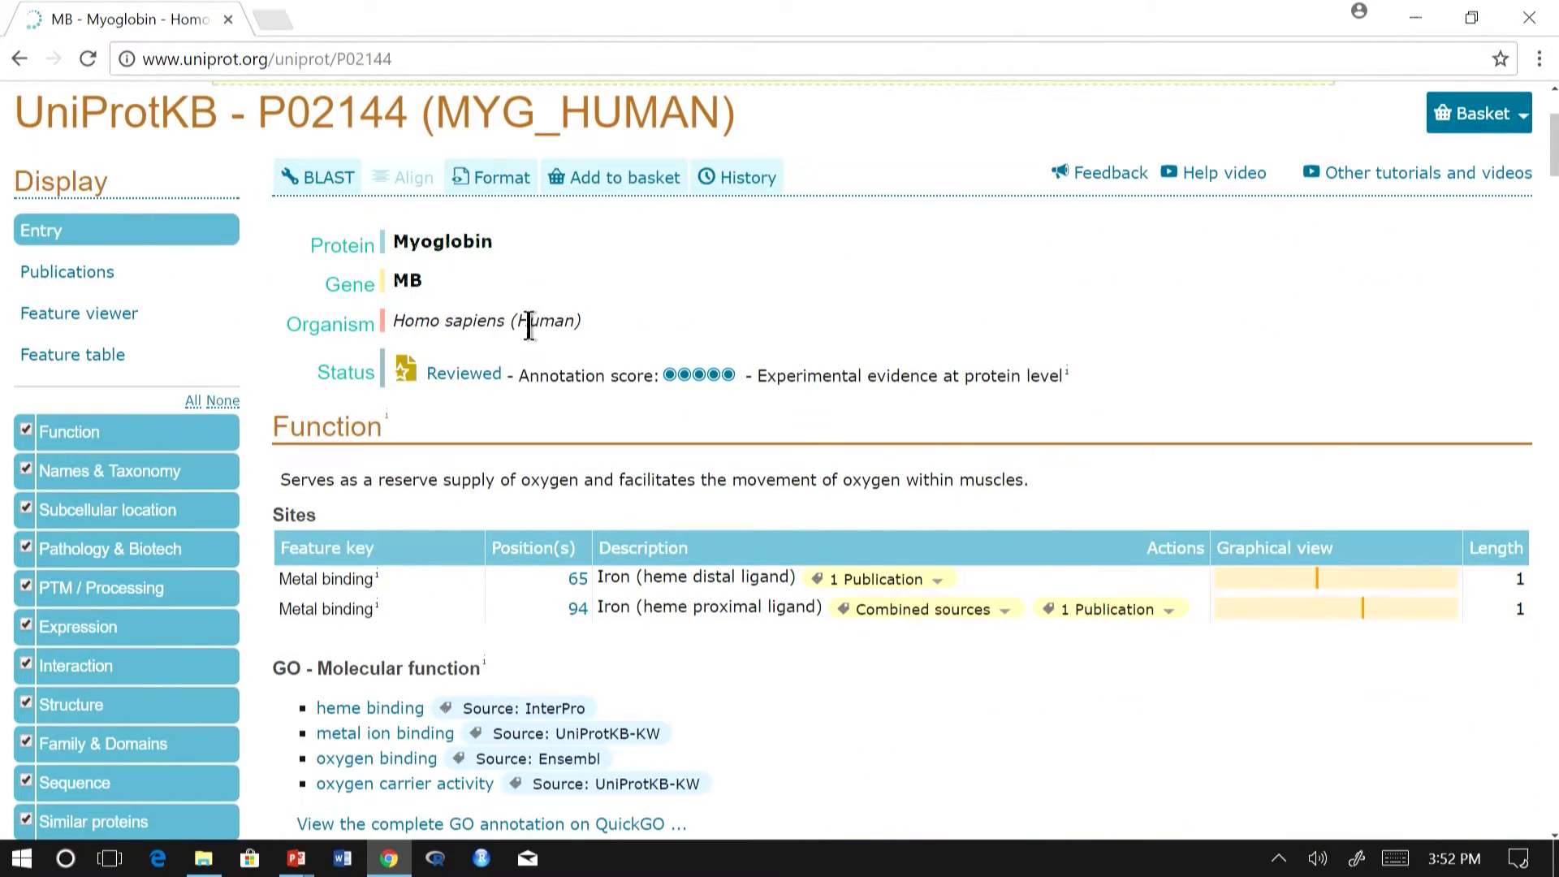
scroll(571, 325, down, 3)
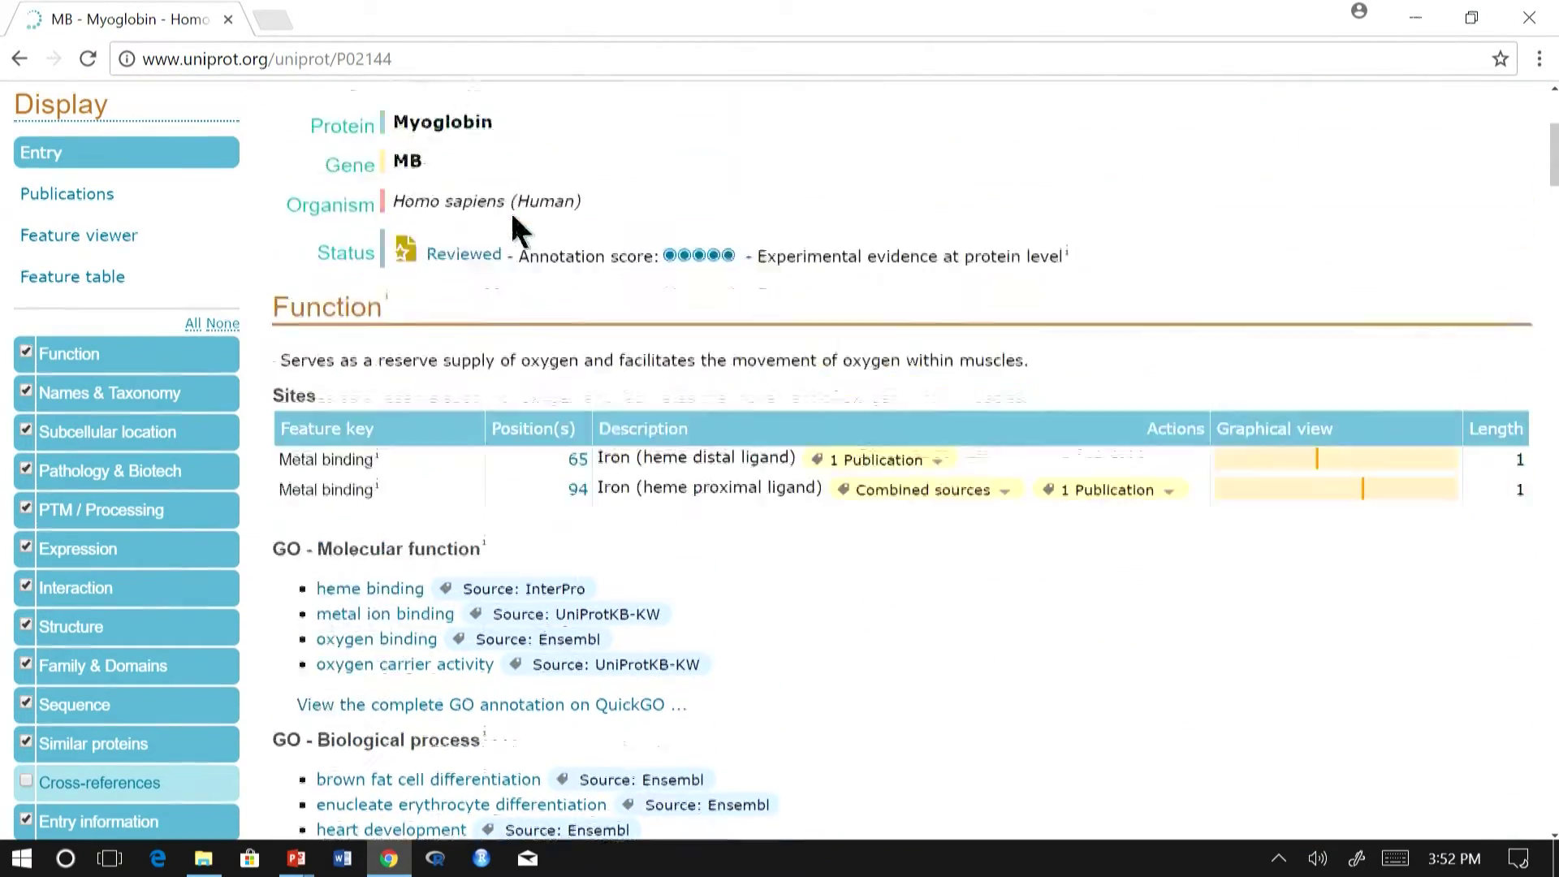
scroll(495, 260, up, 3)
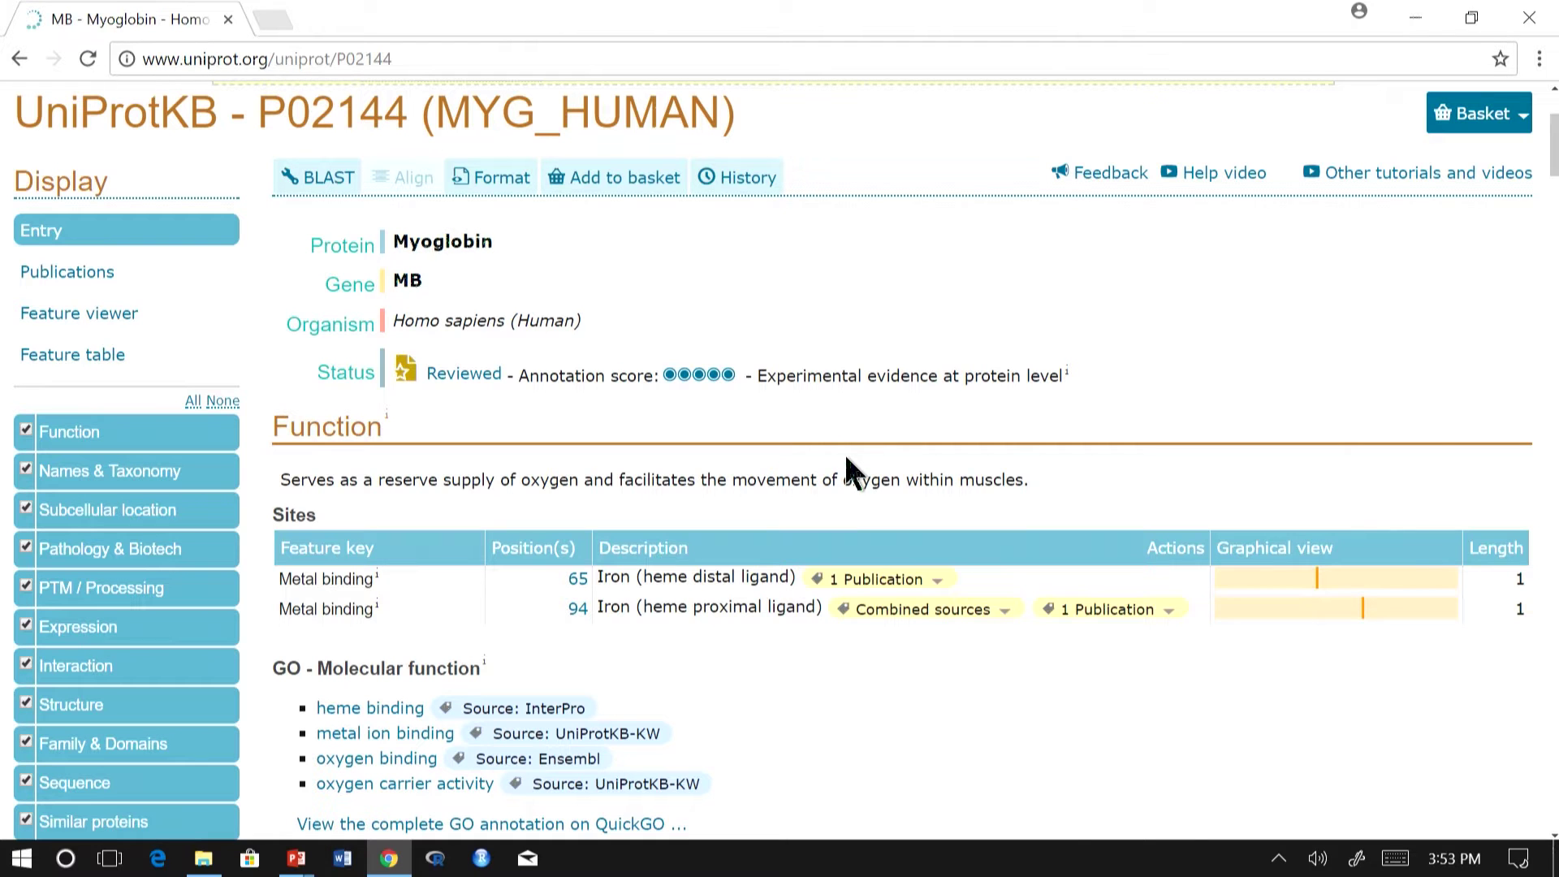
scroll(809, 458, down, 1)
scroll(839, 350, up, 1)
scroll(744, 373, down, 1)
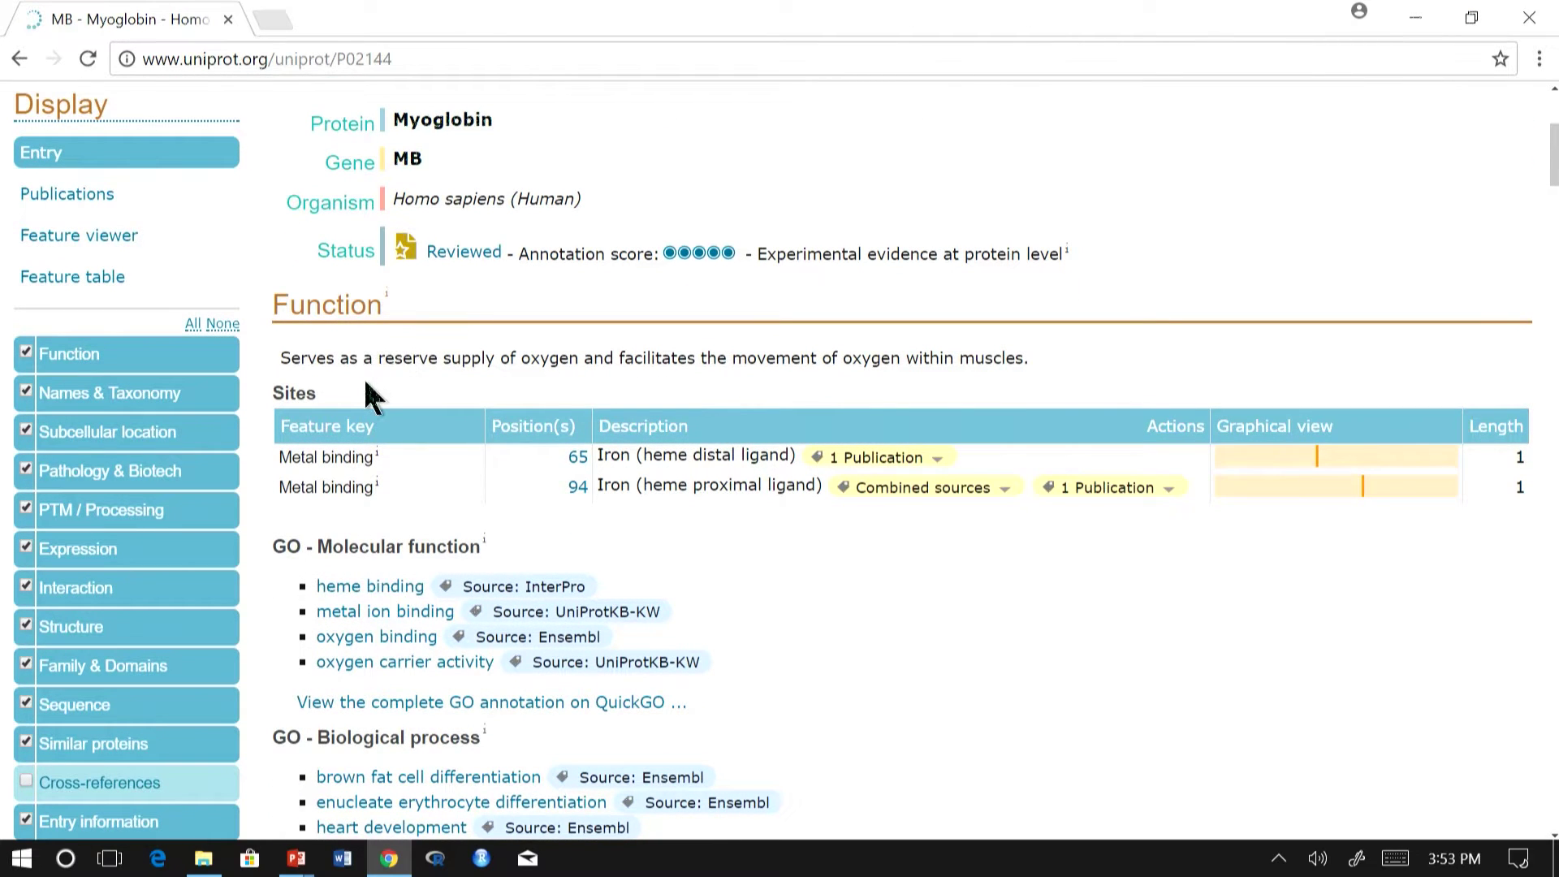
scroll(368, 357, down, 1)
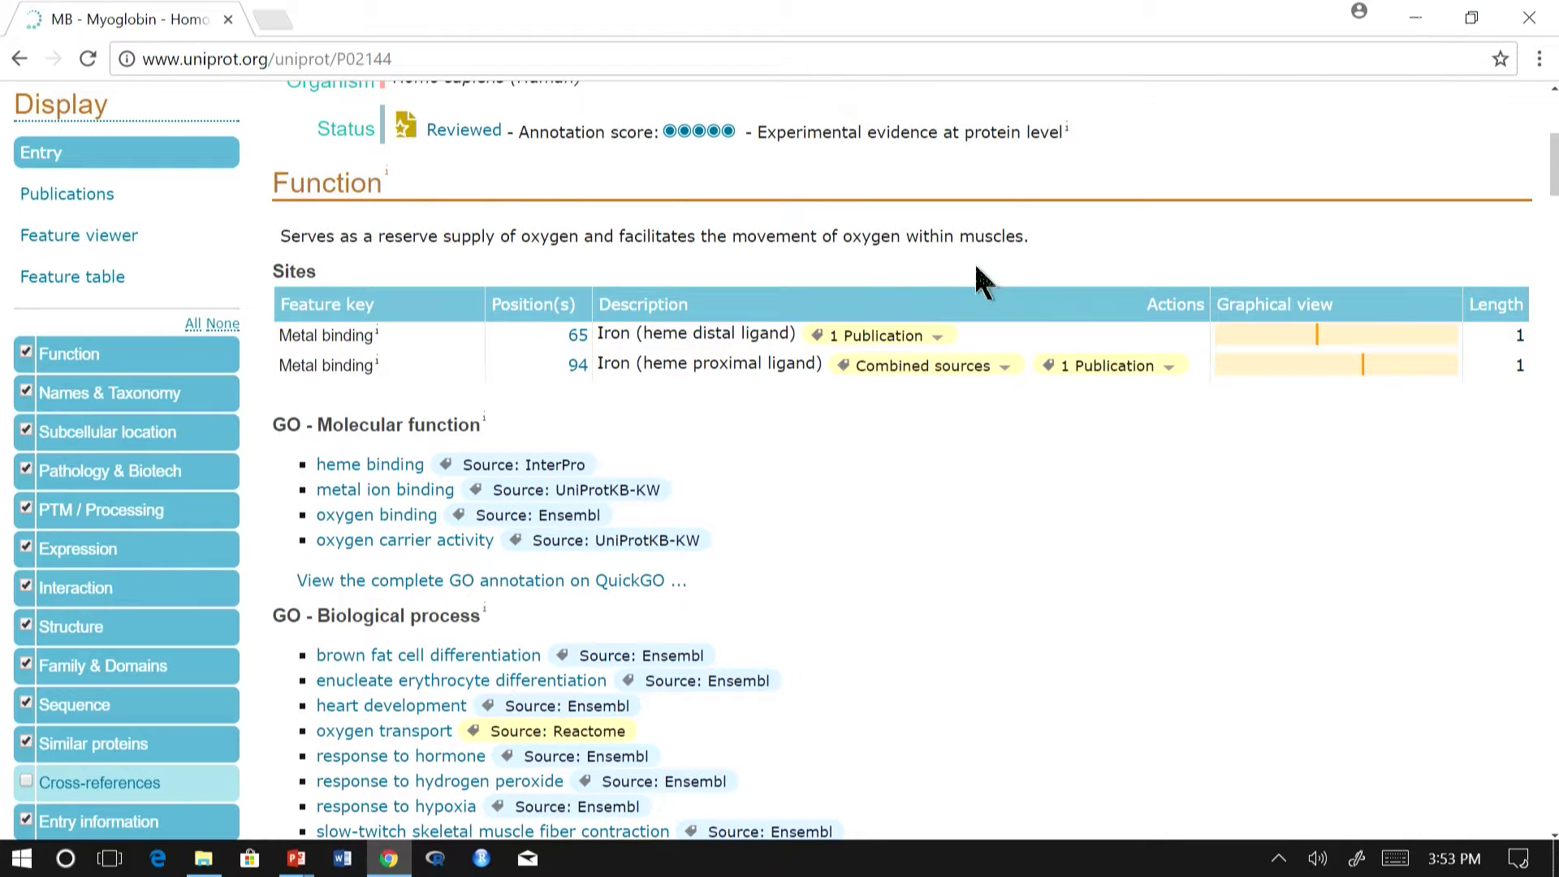
scroll(995, 276, up, 2)
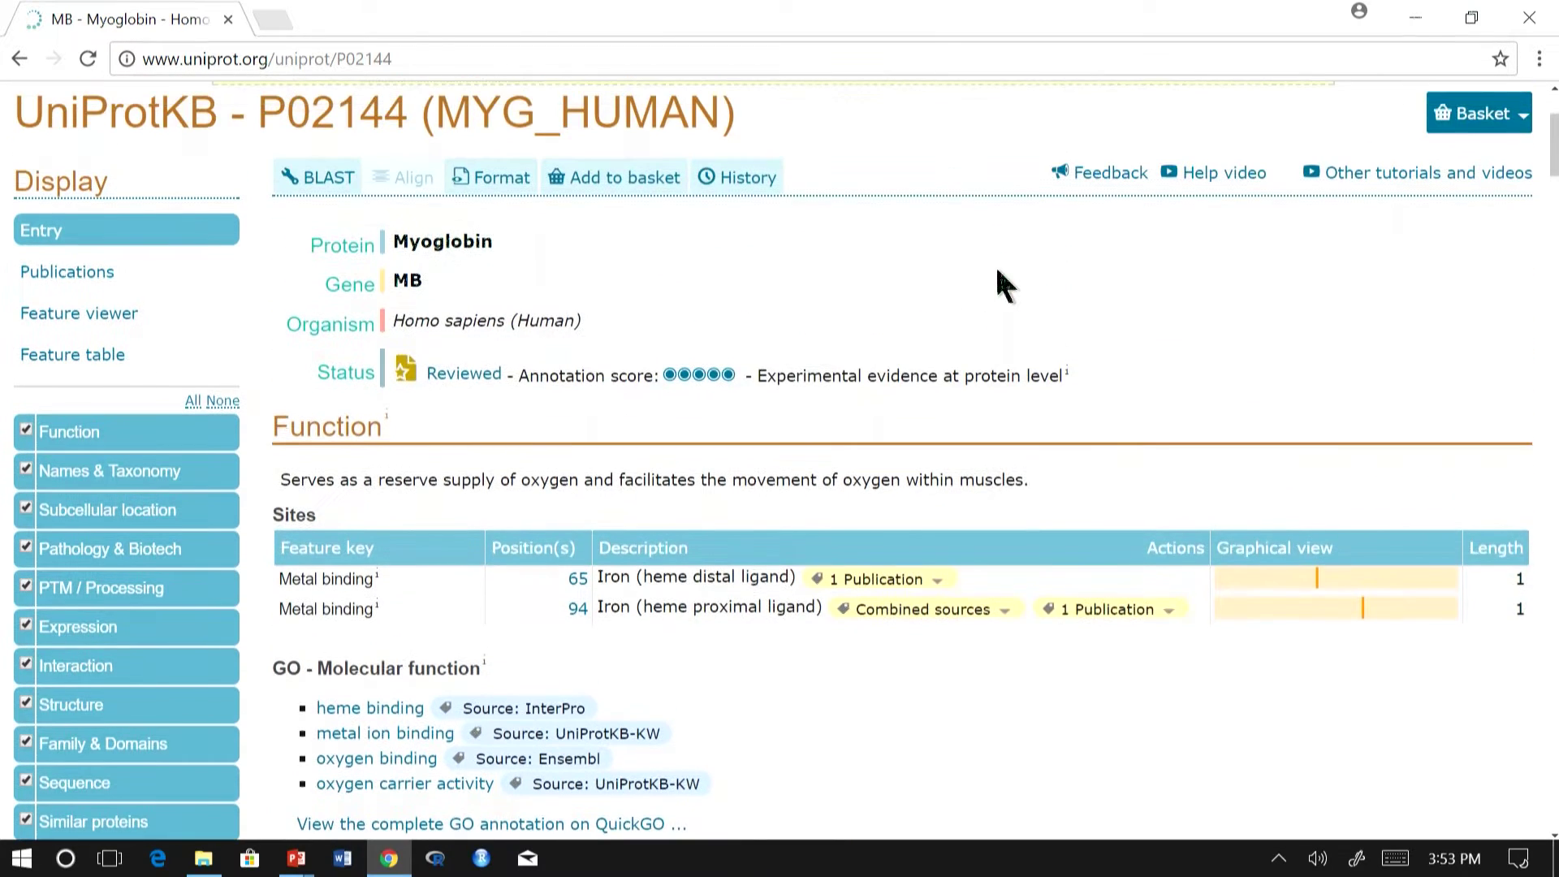
scroll(498, 298, up, 3)
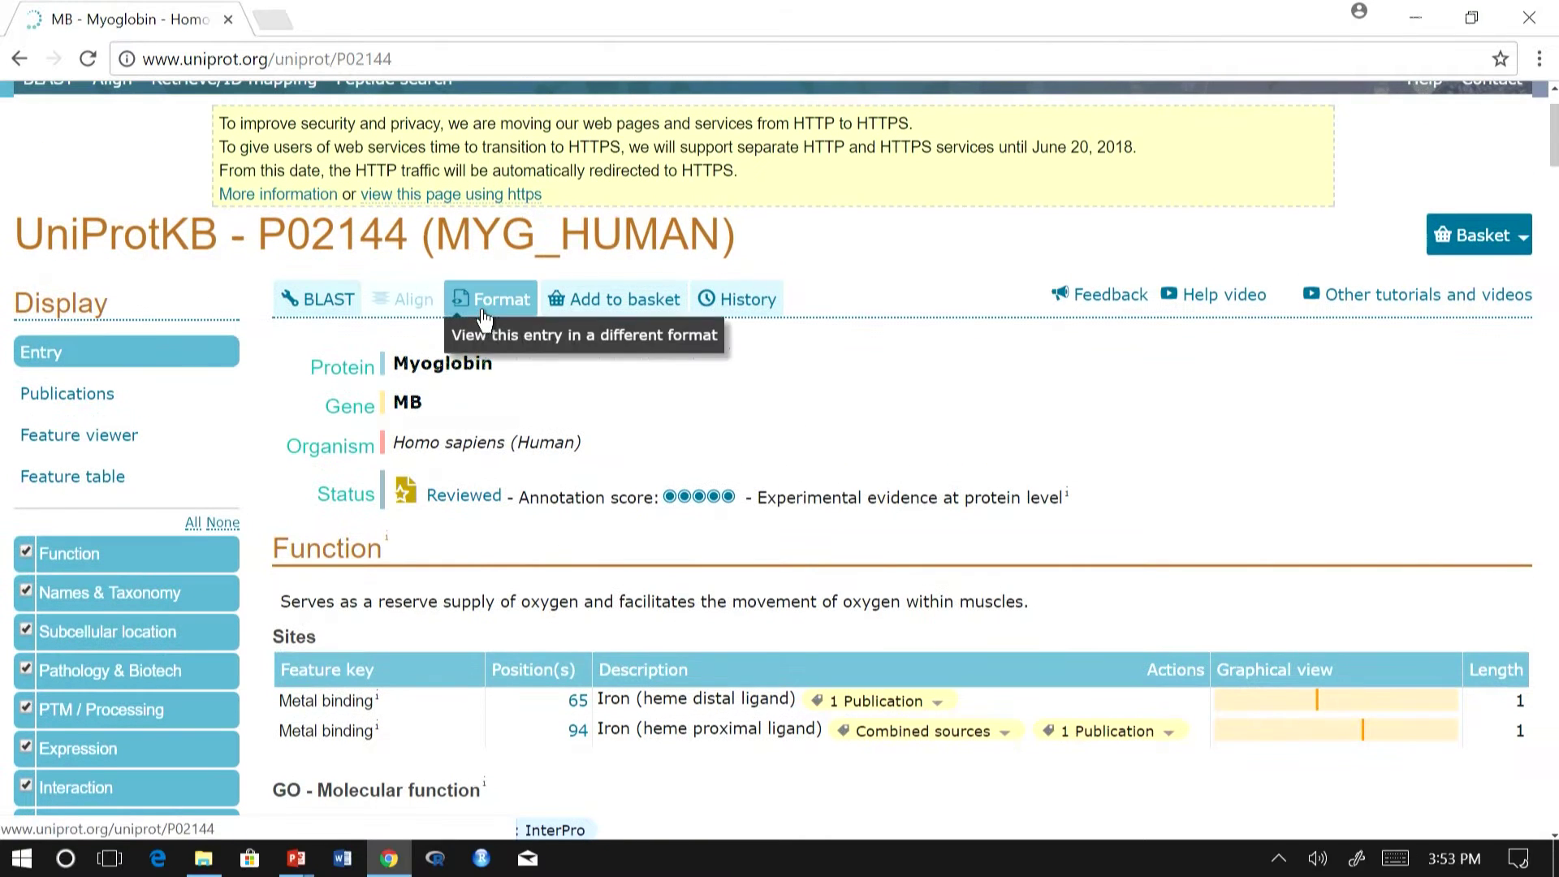
Step: Display the P02144 sequence in FASTA (canonical) format and save the page
click(497, 298)
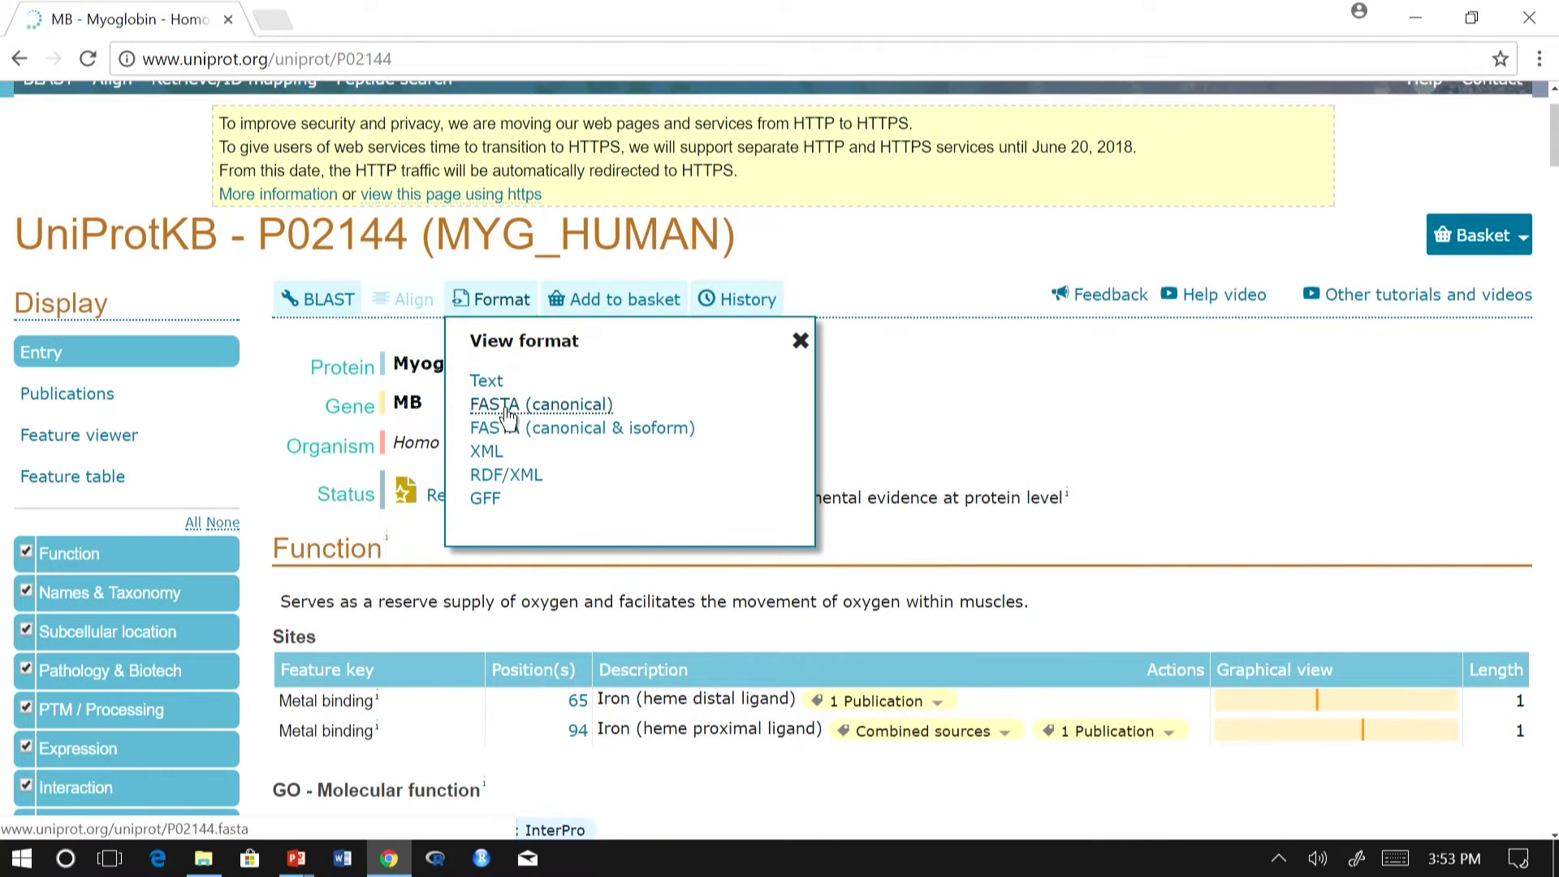
click(557, 410)
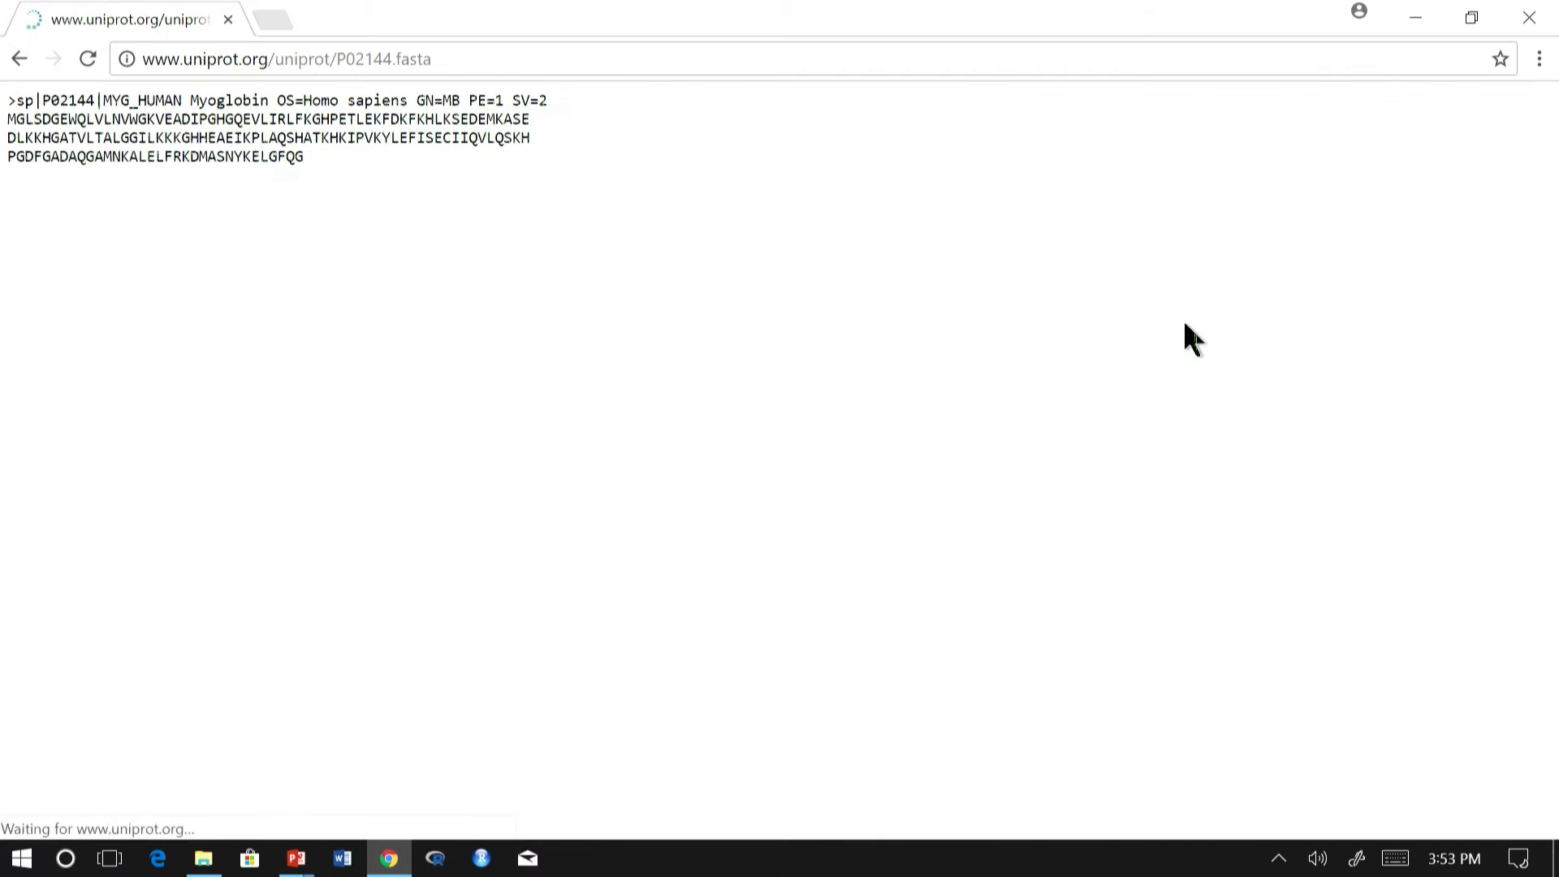
right_click(302, 161)
click(343, 274)
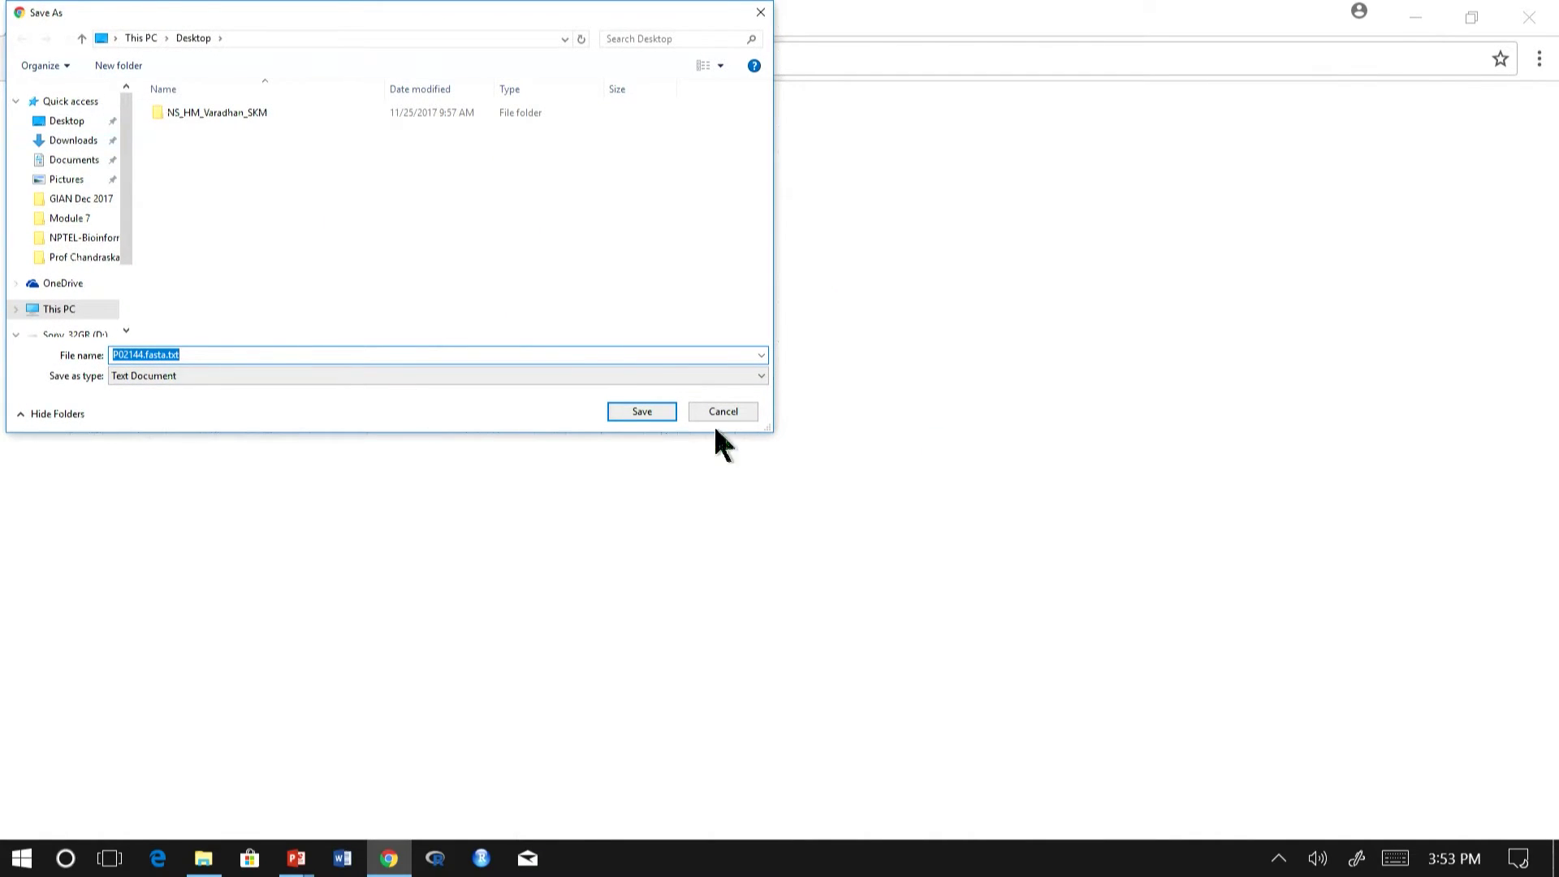
Step: Store it as P02144.fasta.txt in a new demo folder under Documents, then open a blank tab
click(77, 160)
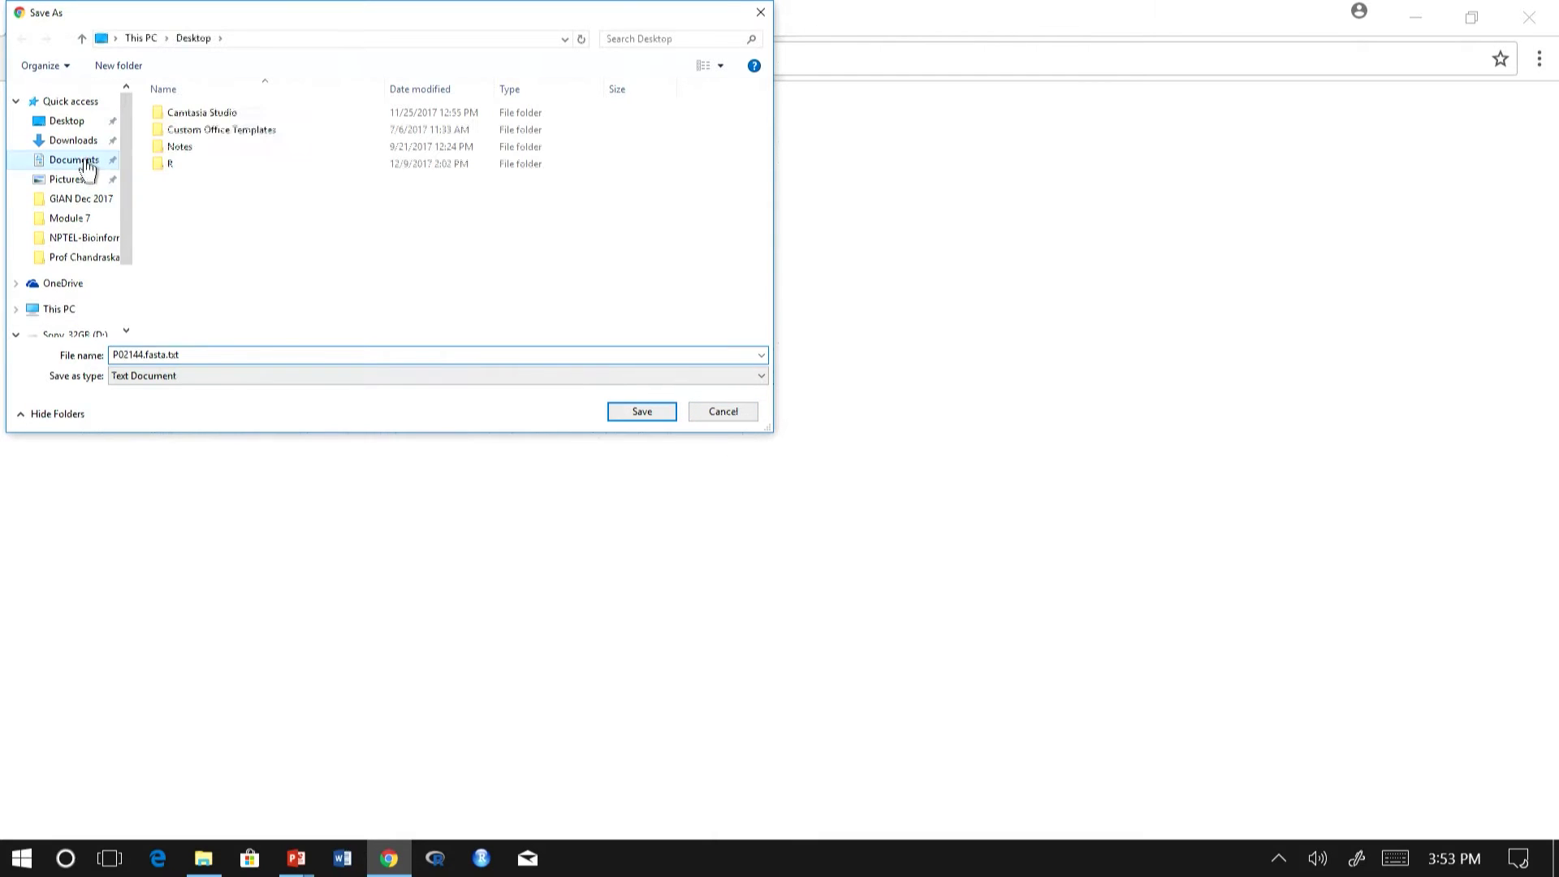
right_click(220, 249)
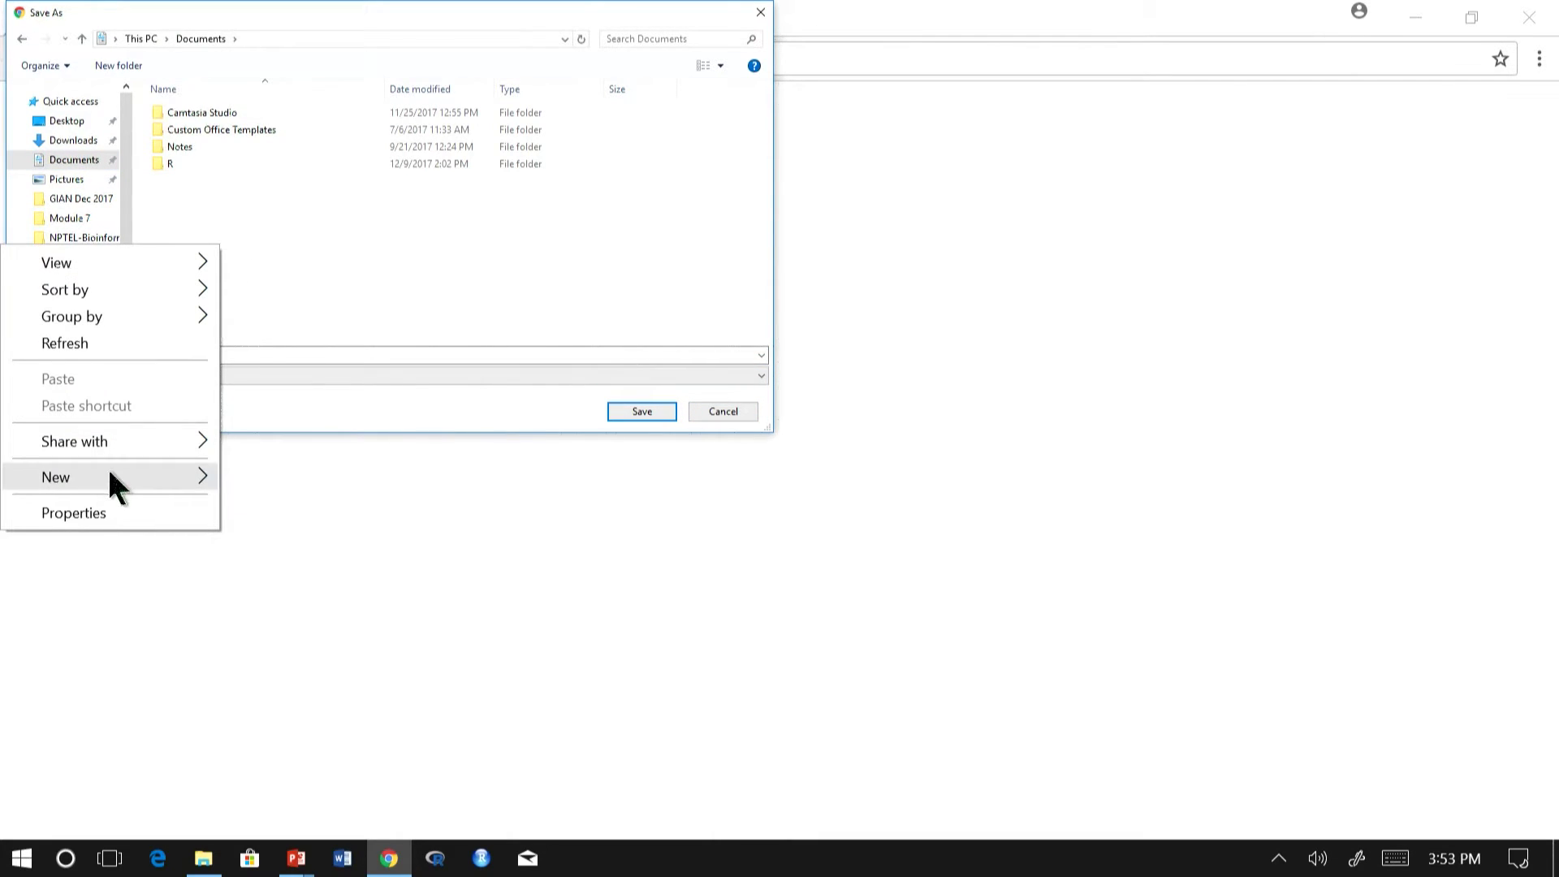
mouse_move(154, 477)
click(272, 477)
text(demo)
key(Return)
key(Return)
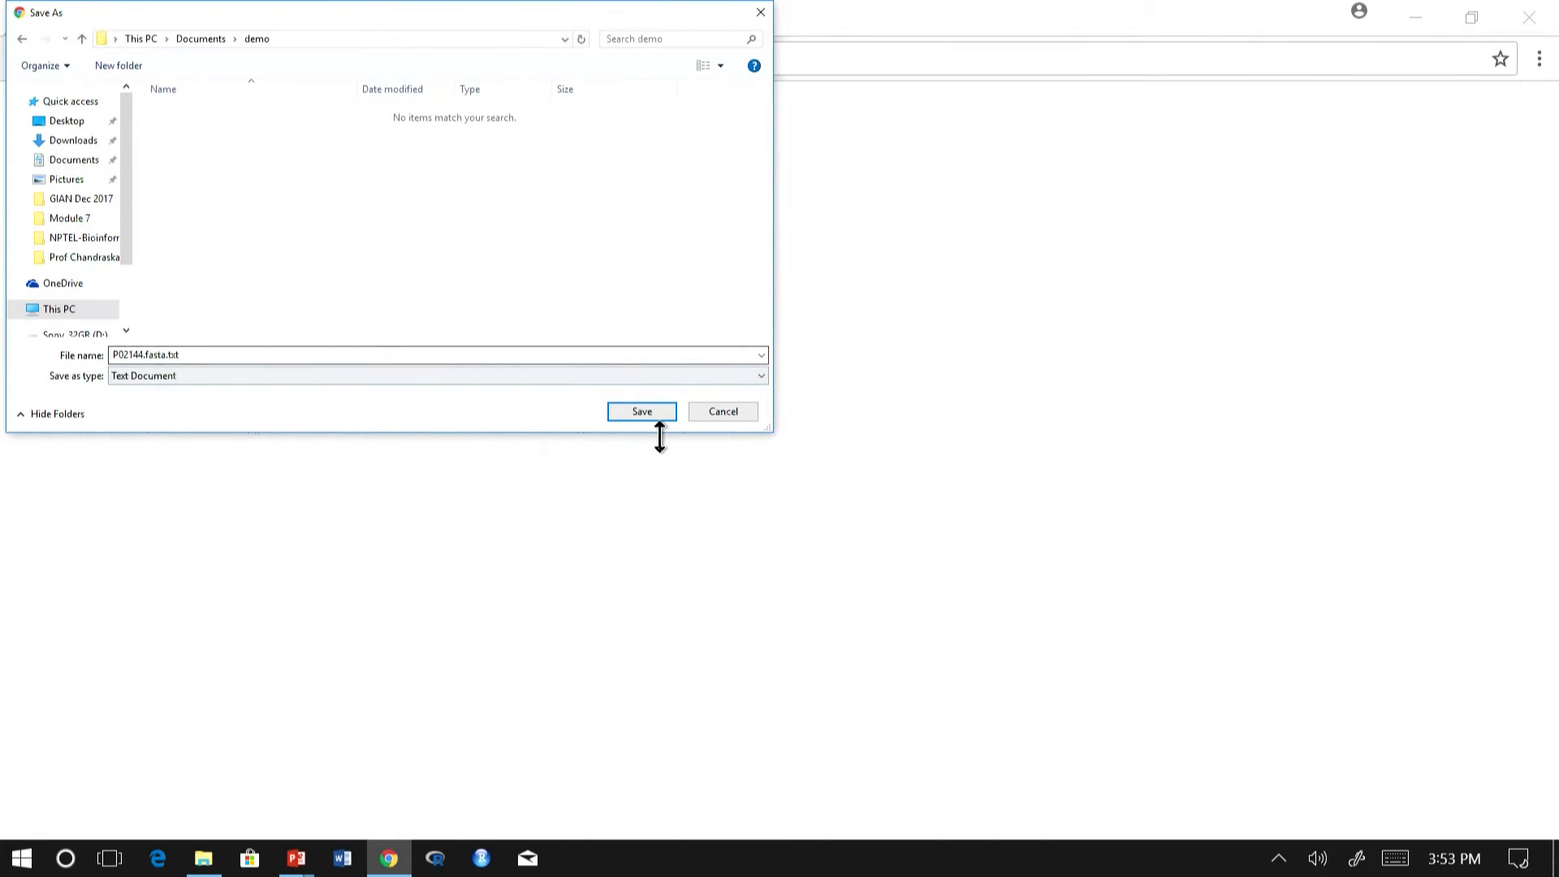
click(639, 410)
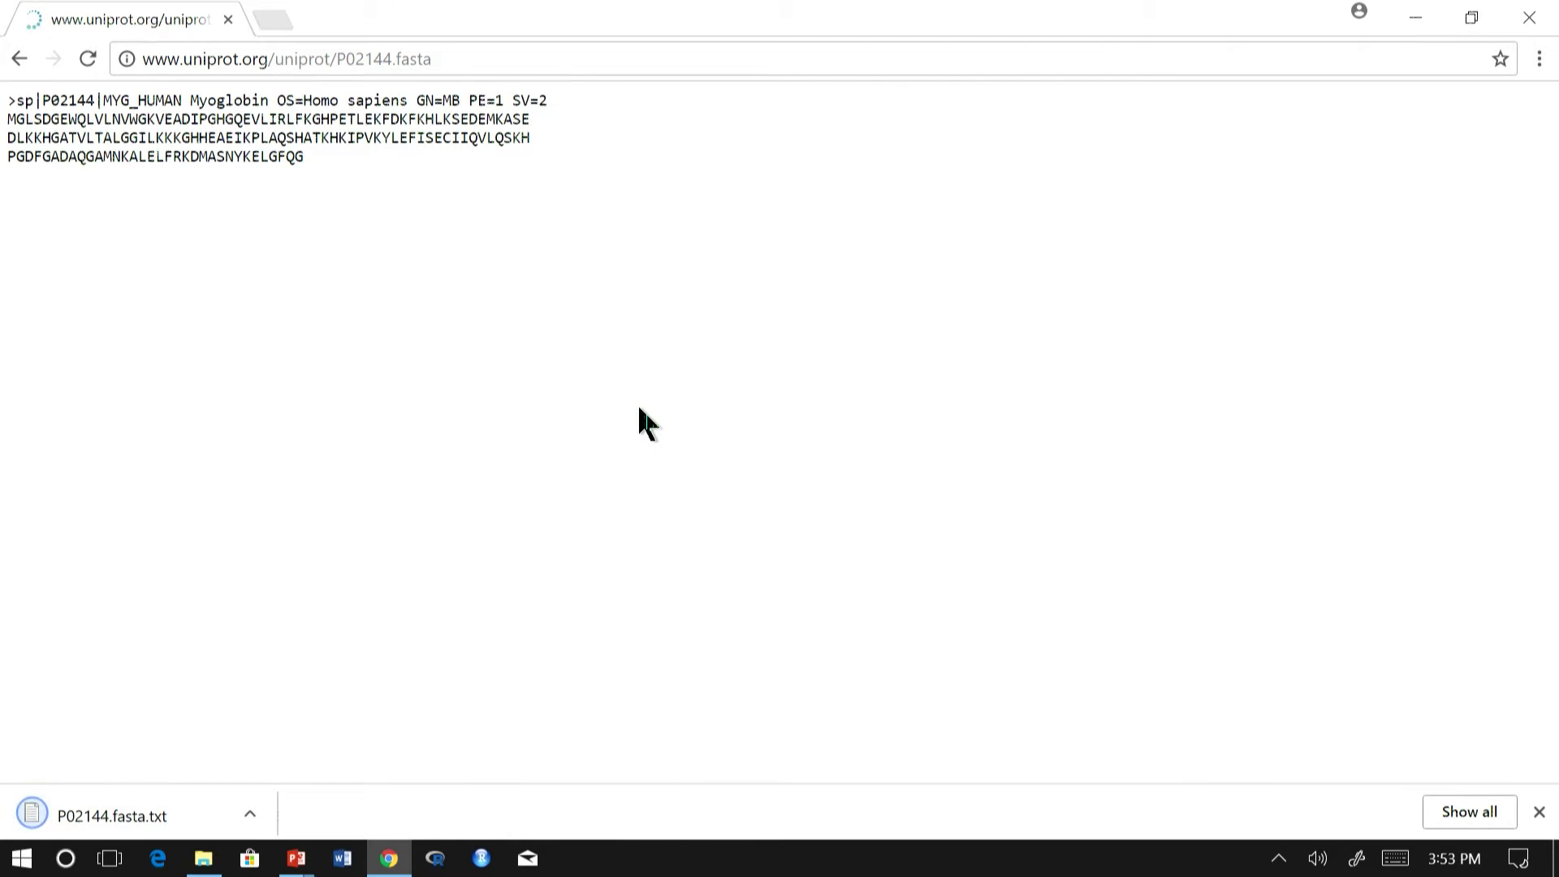
click(274, 18)
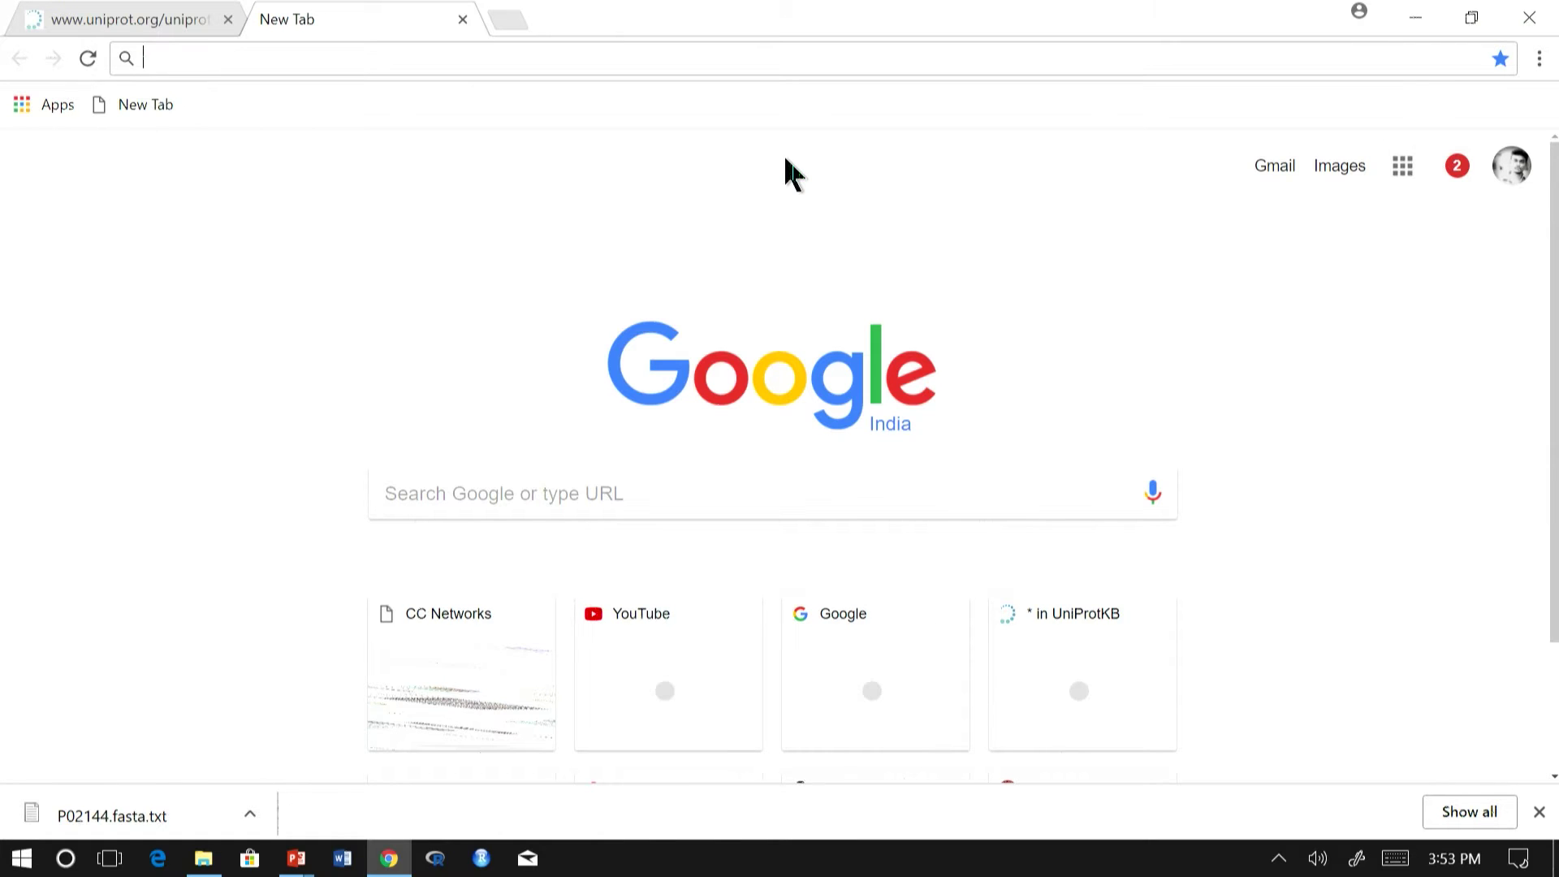
Step: Go to NCBI BLAST and open the Standard Protein BLAST (blastp) form at its query box
text(blast.)
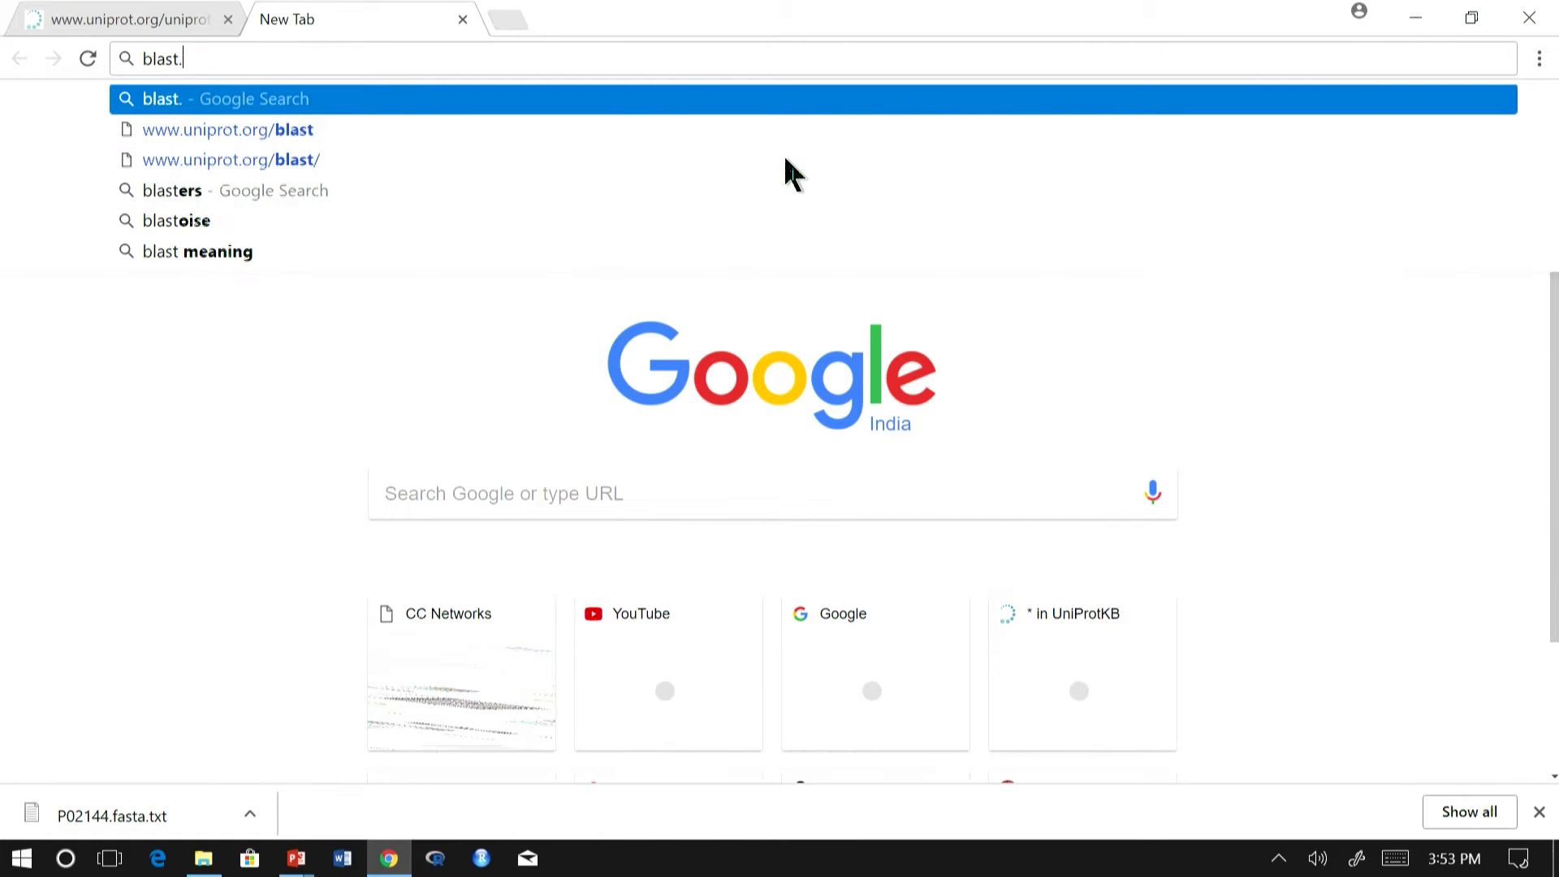
text(n)
click(445, 105)
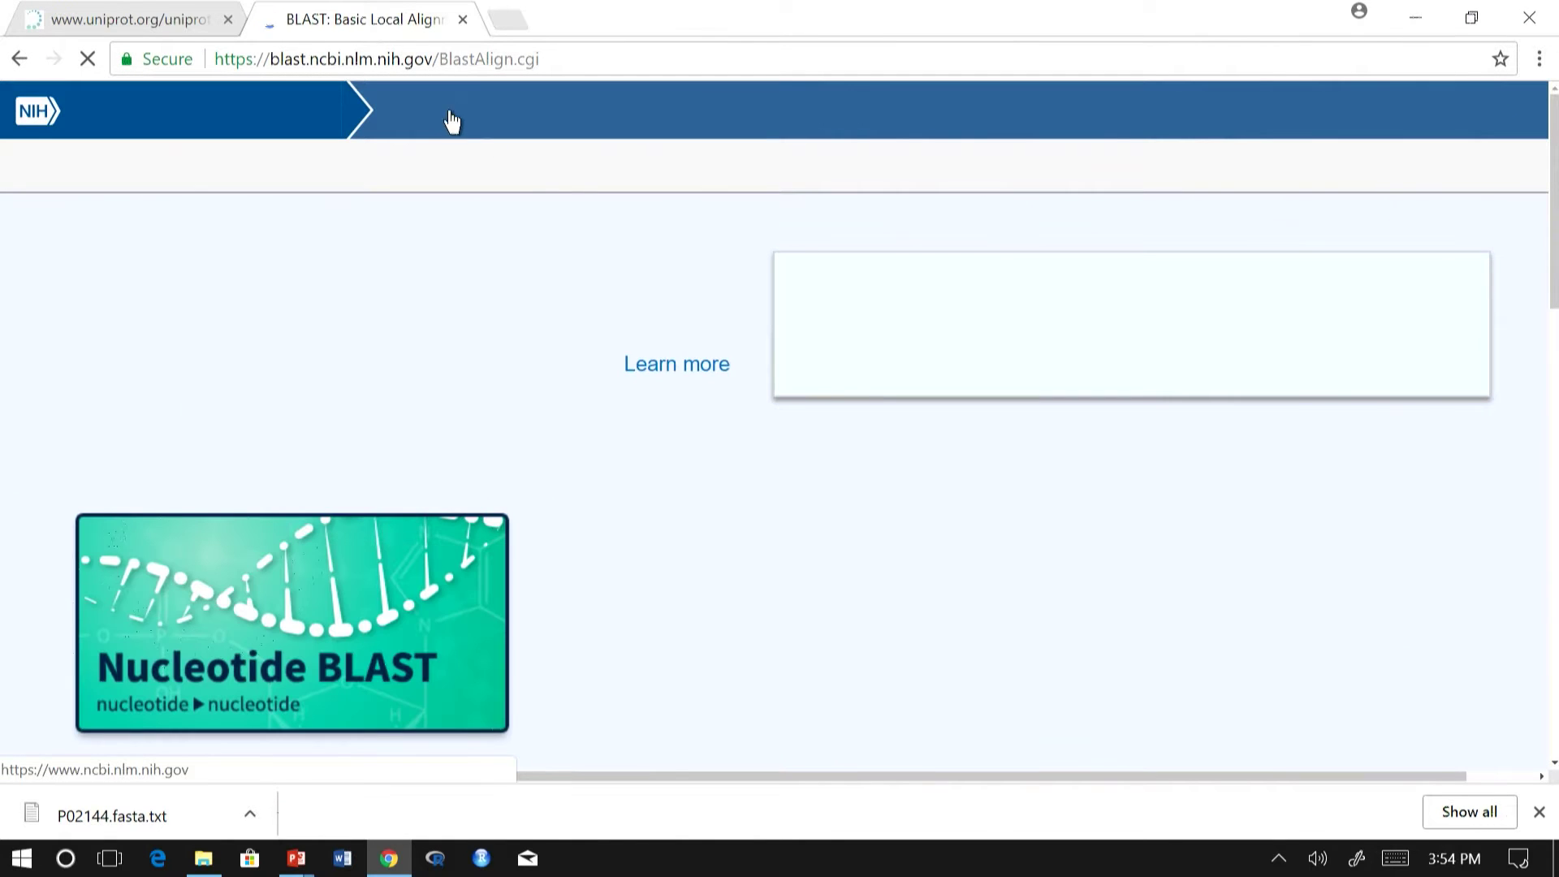
scroll(747, 355, down, 1)
scroll(747, 355, down, 2)
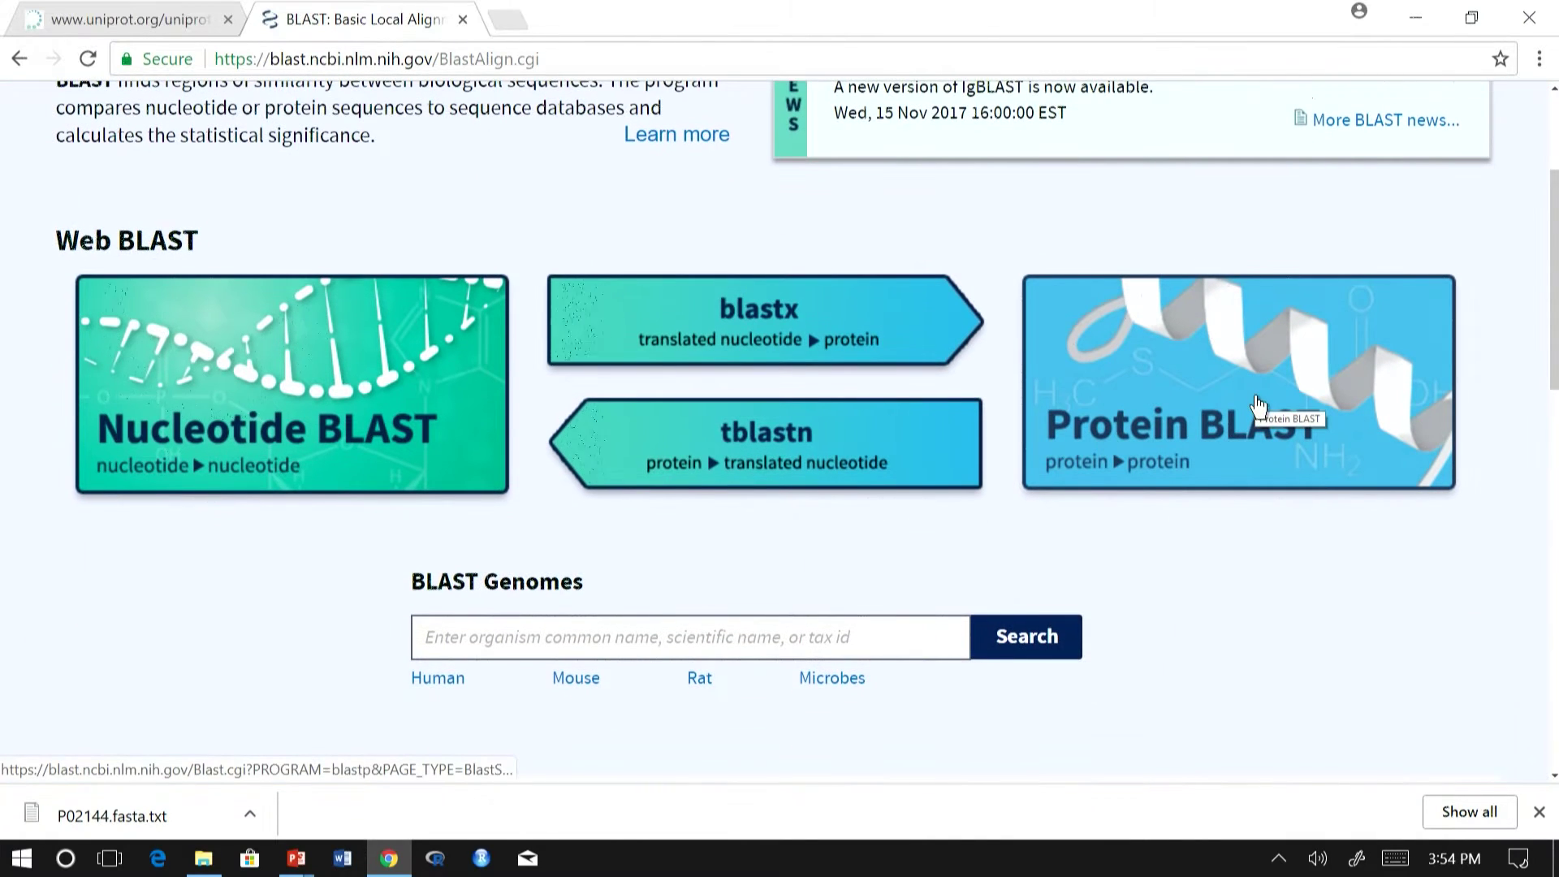
click(1173, 402)
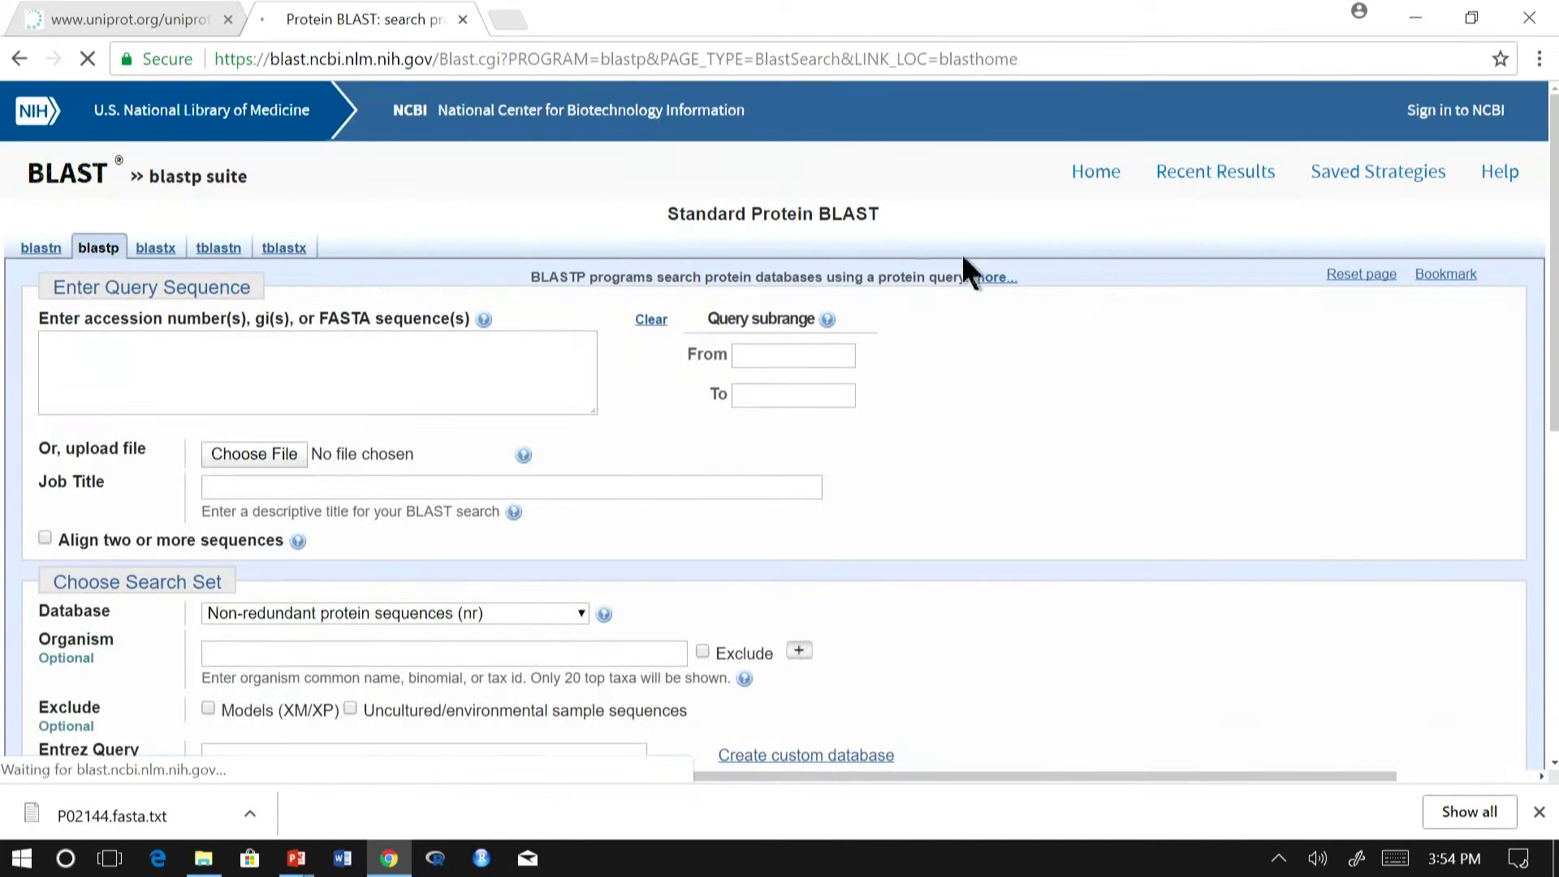
scroll(815, 279, down, 1)
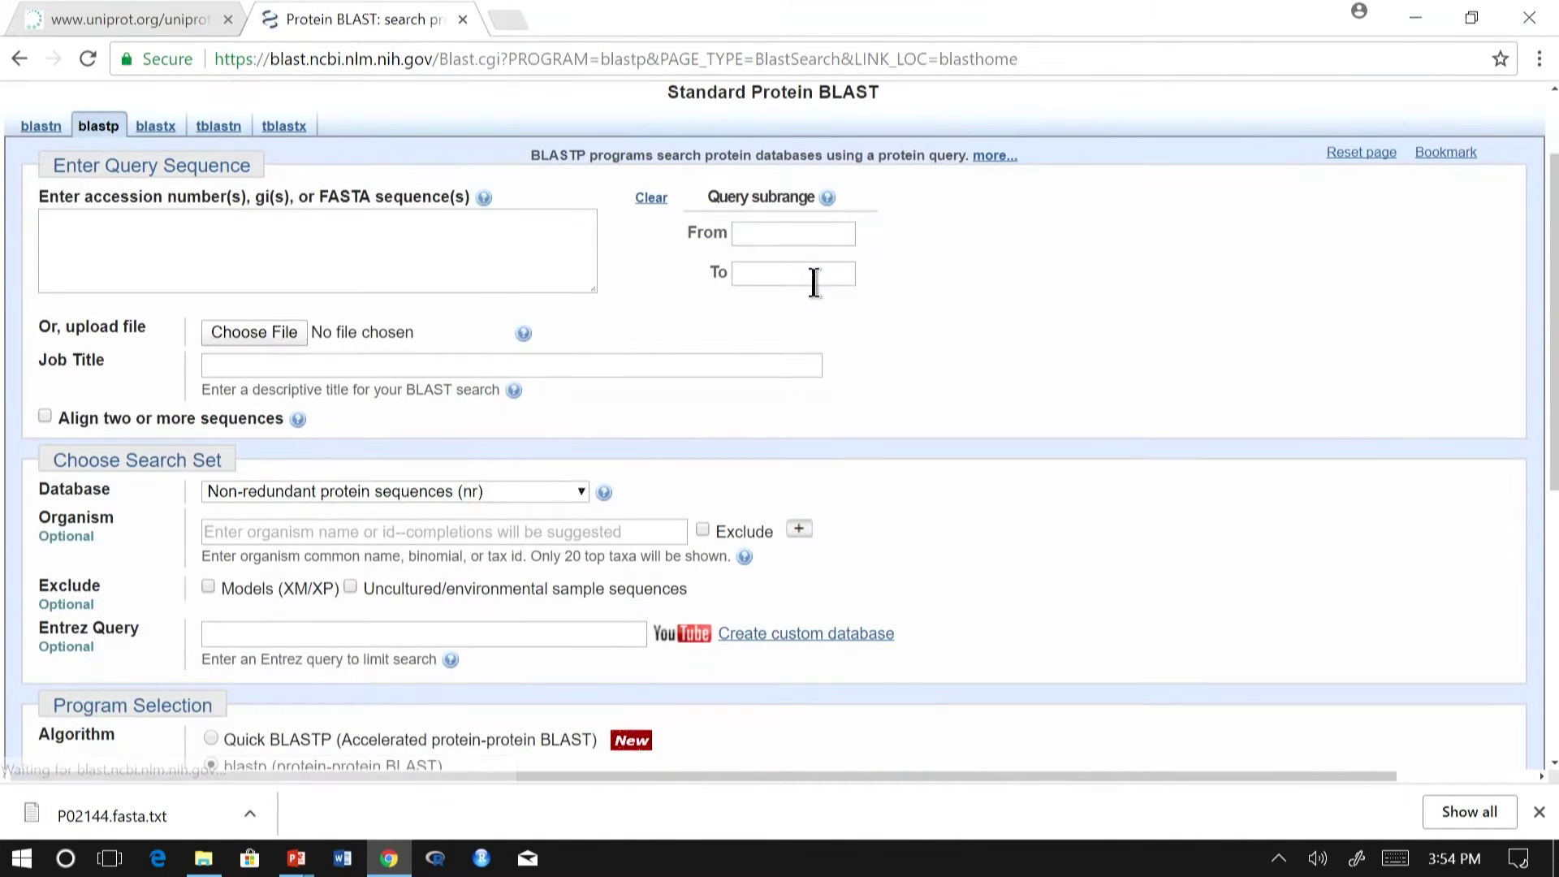
click(139, 249)
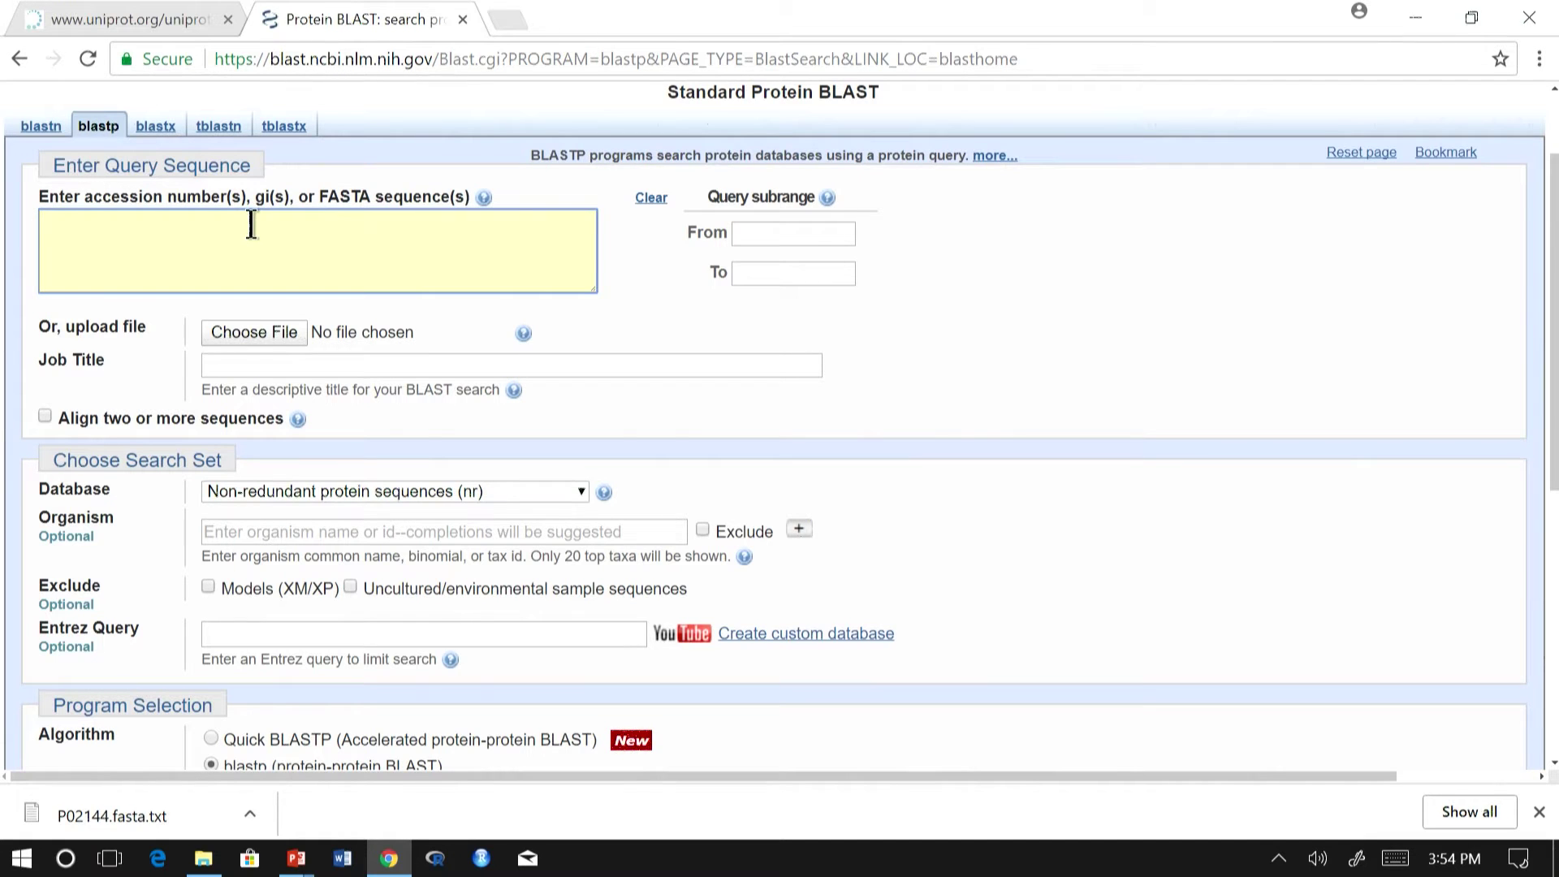
Step: Upload P02144.fasta.txt from Documents\demo as the query sequence file
click(256, 332)
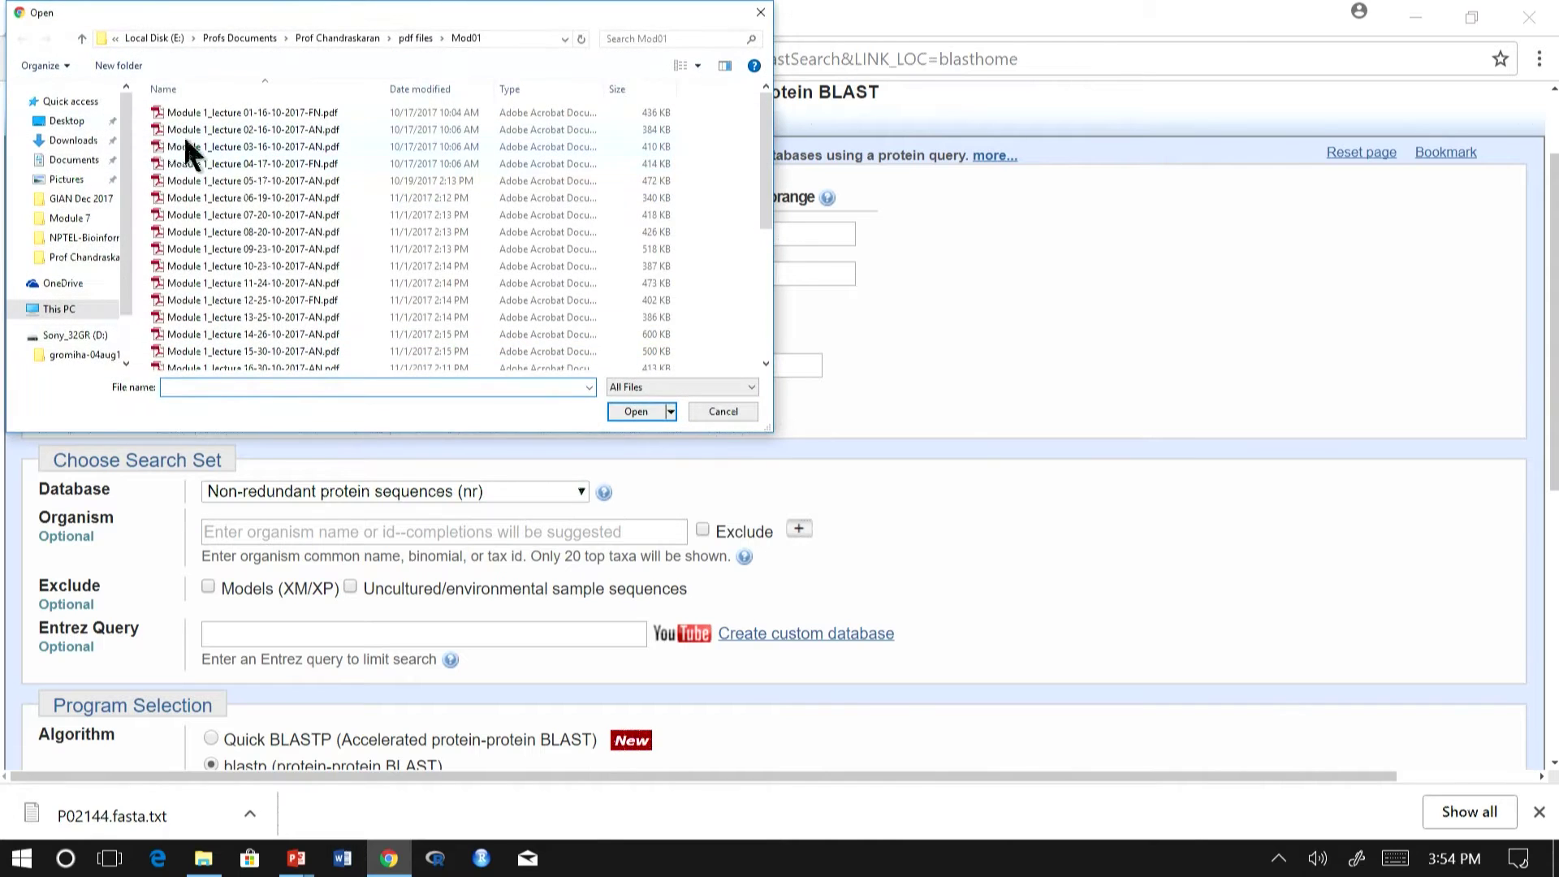
click(70, 162)
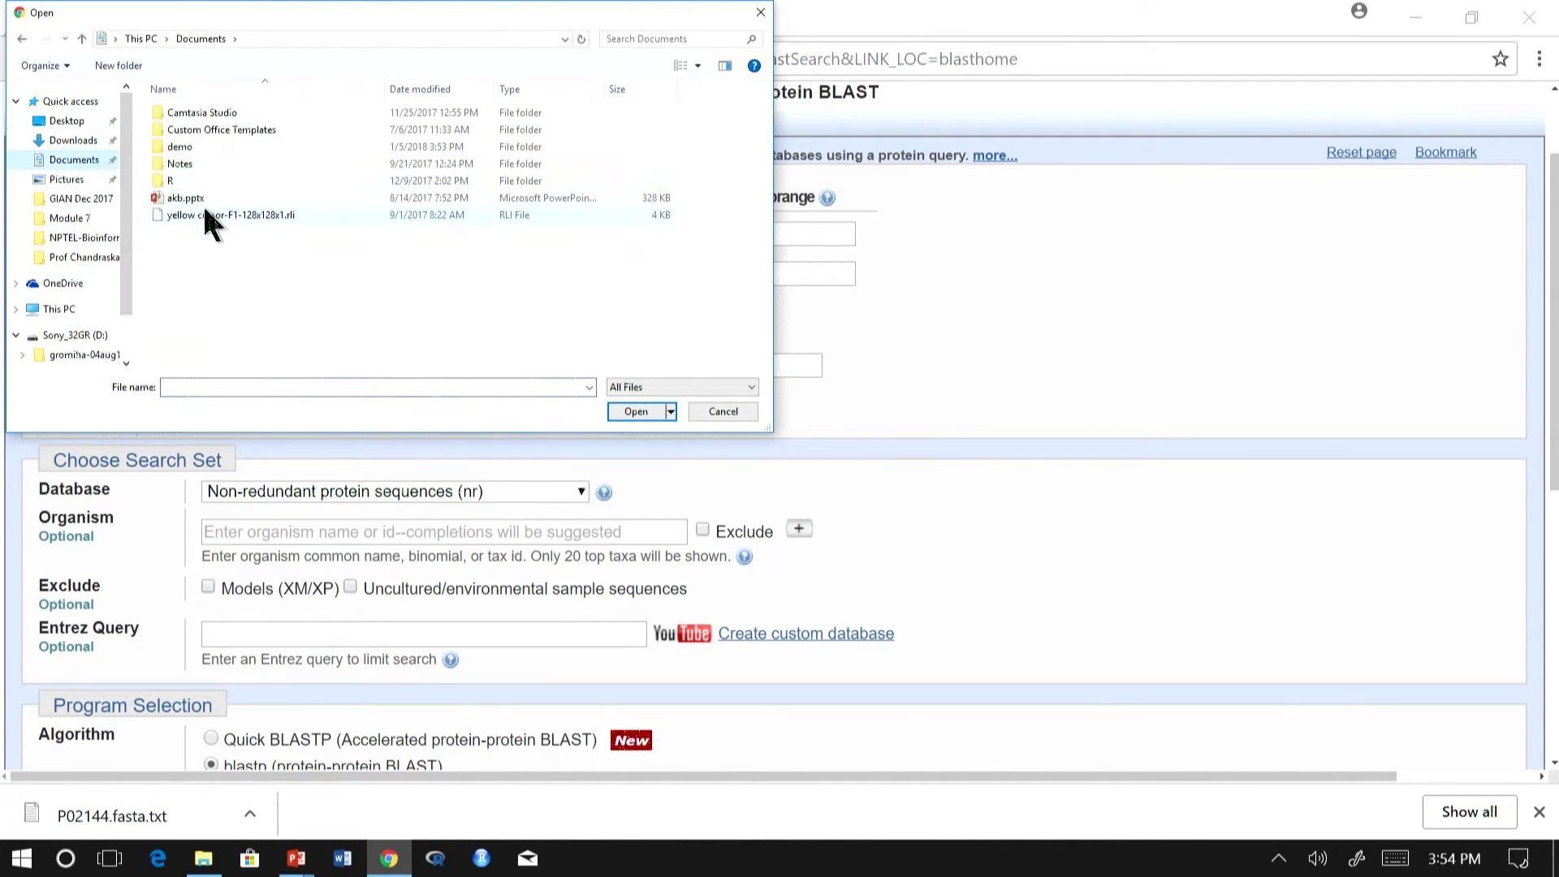
double_click(181, 147)
double_click(222, 114)
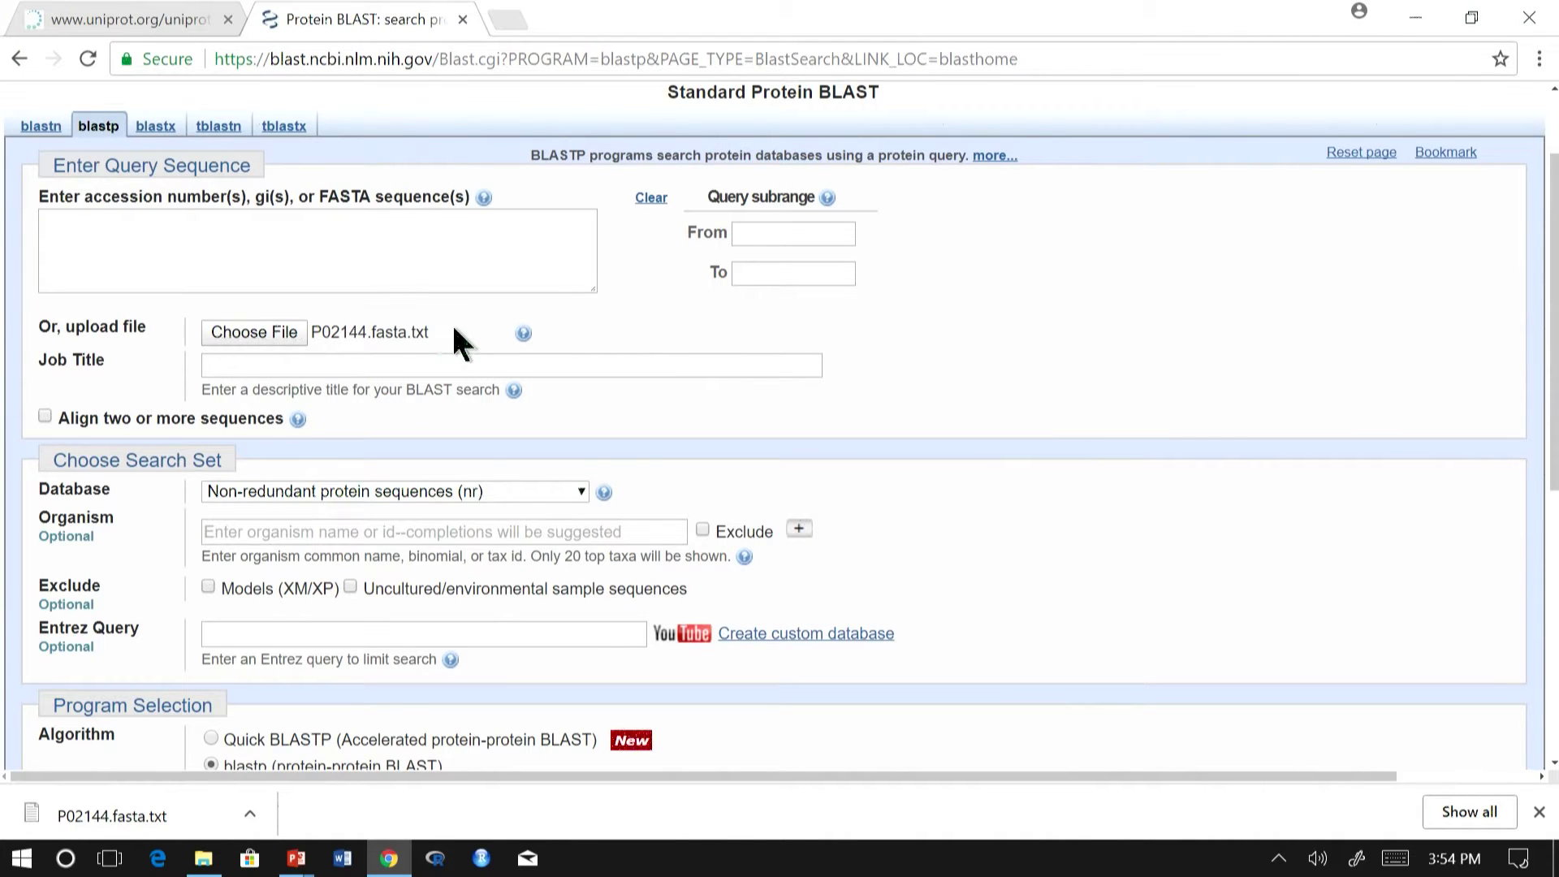
Step: Review the blastp form options, currently set to the nr database and blastp algorithm
scroll(455, 341, down, 2)
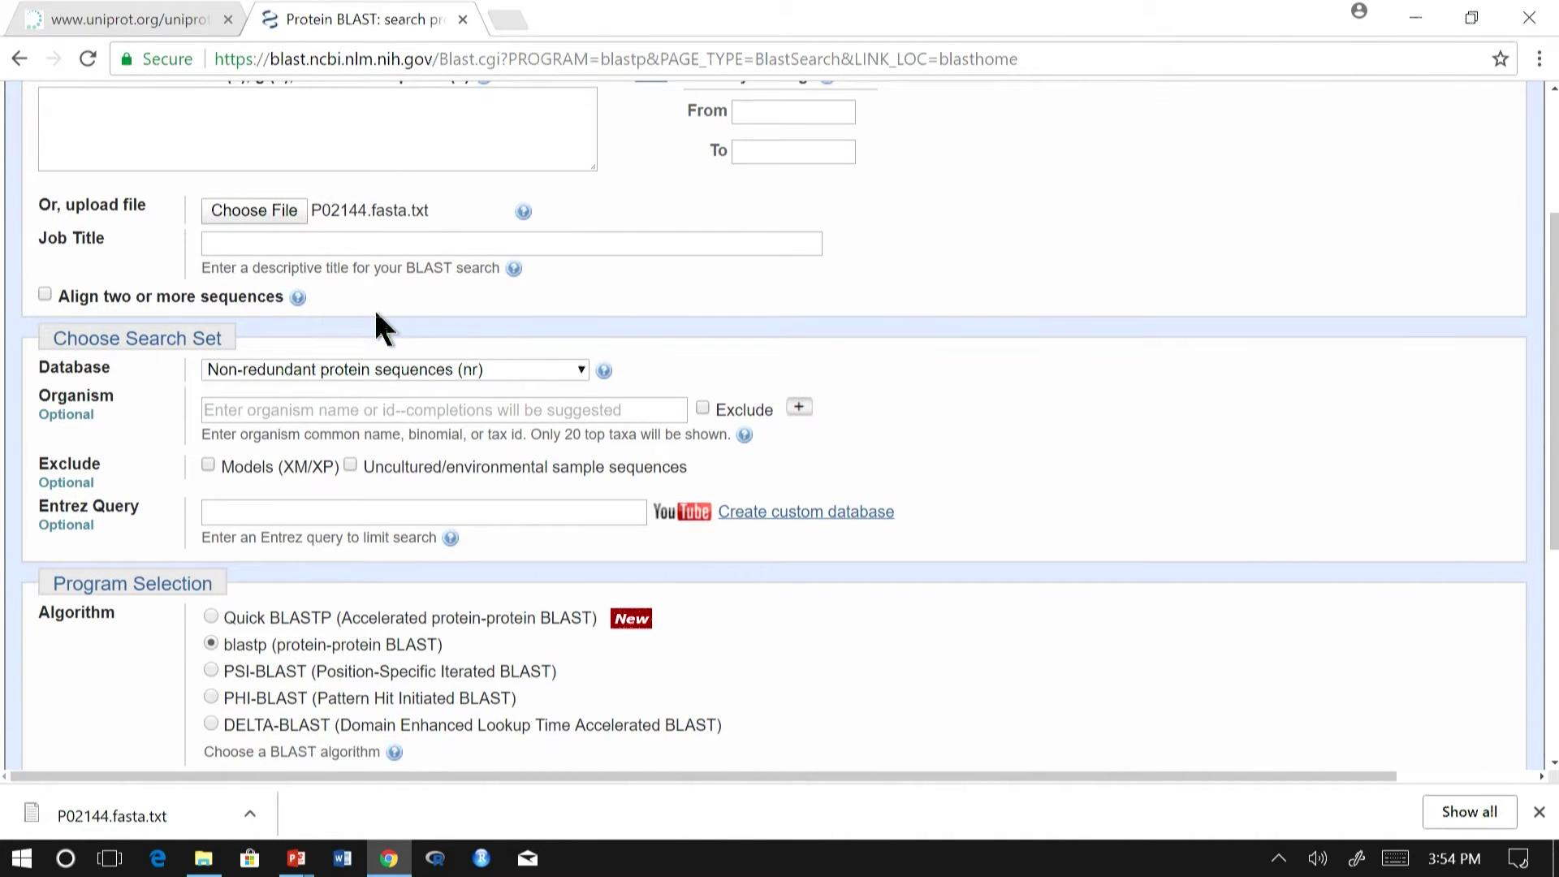
scroll(373, 307, up, 3)
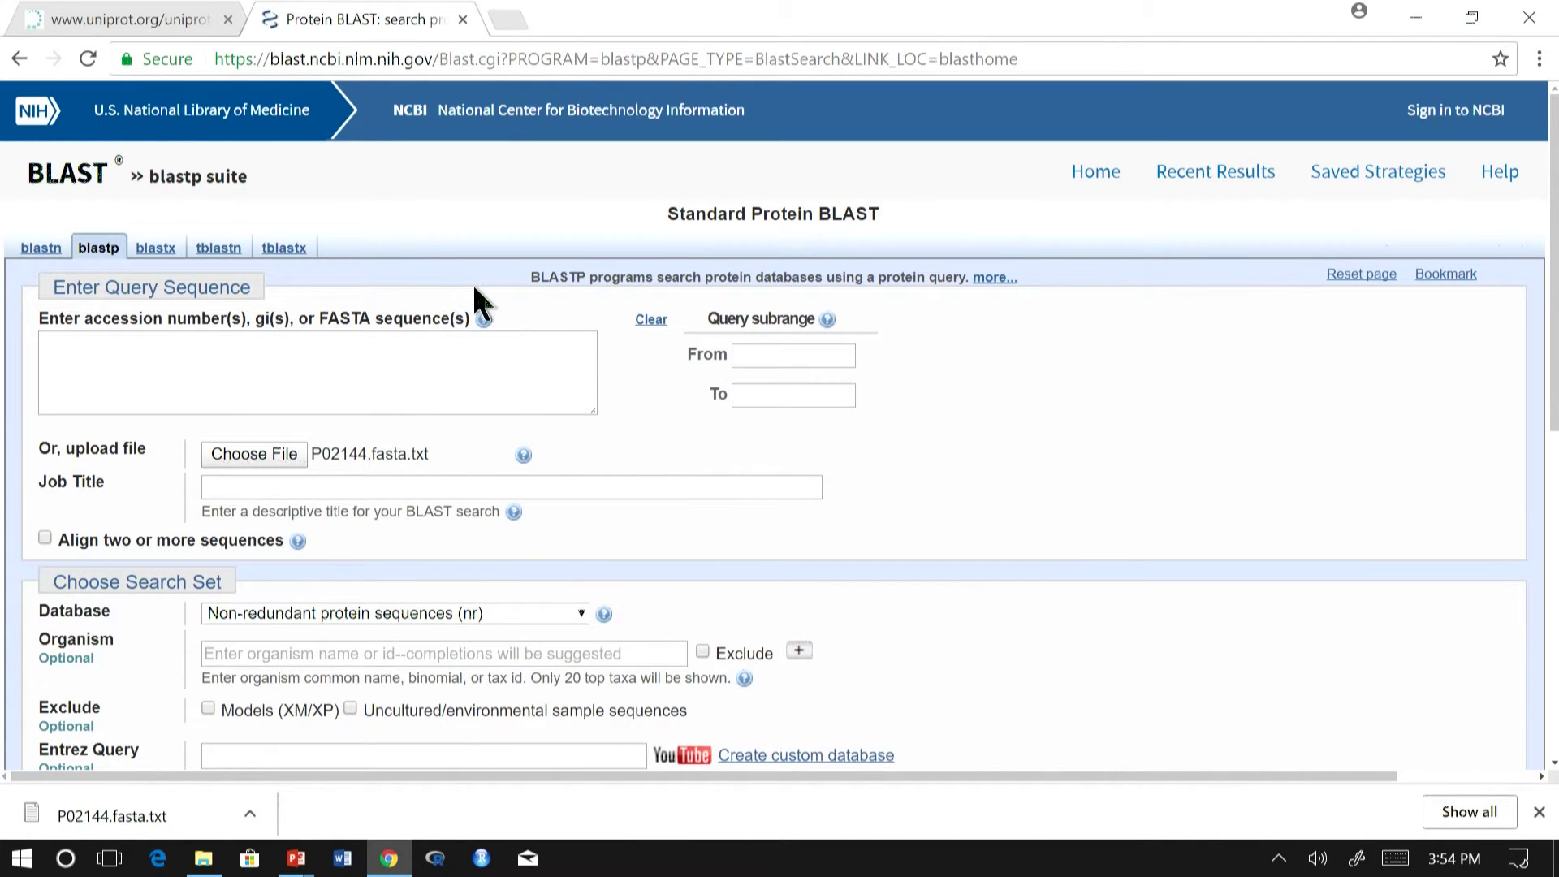
scroll(520, 284, down, 2)
scroll(1119, 353, up, 1)
drag(69, 286, 260, 292)
scroll(418, 331, down, 1)
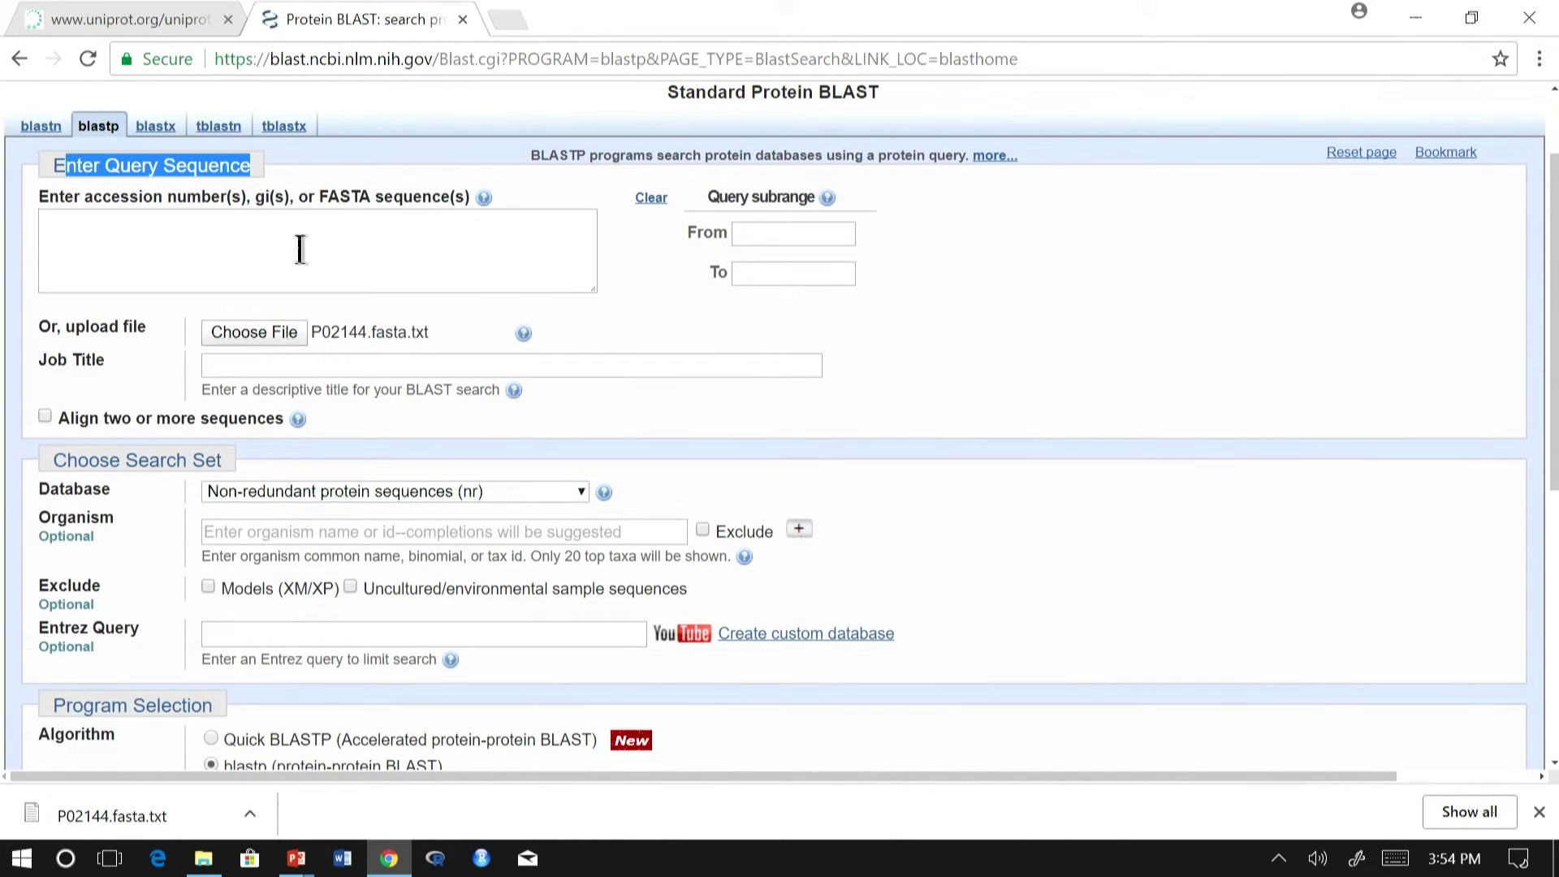
scroll(285, 261, down, 3)
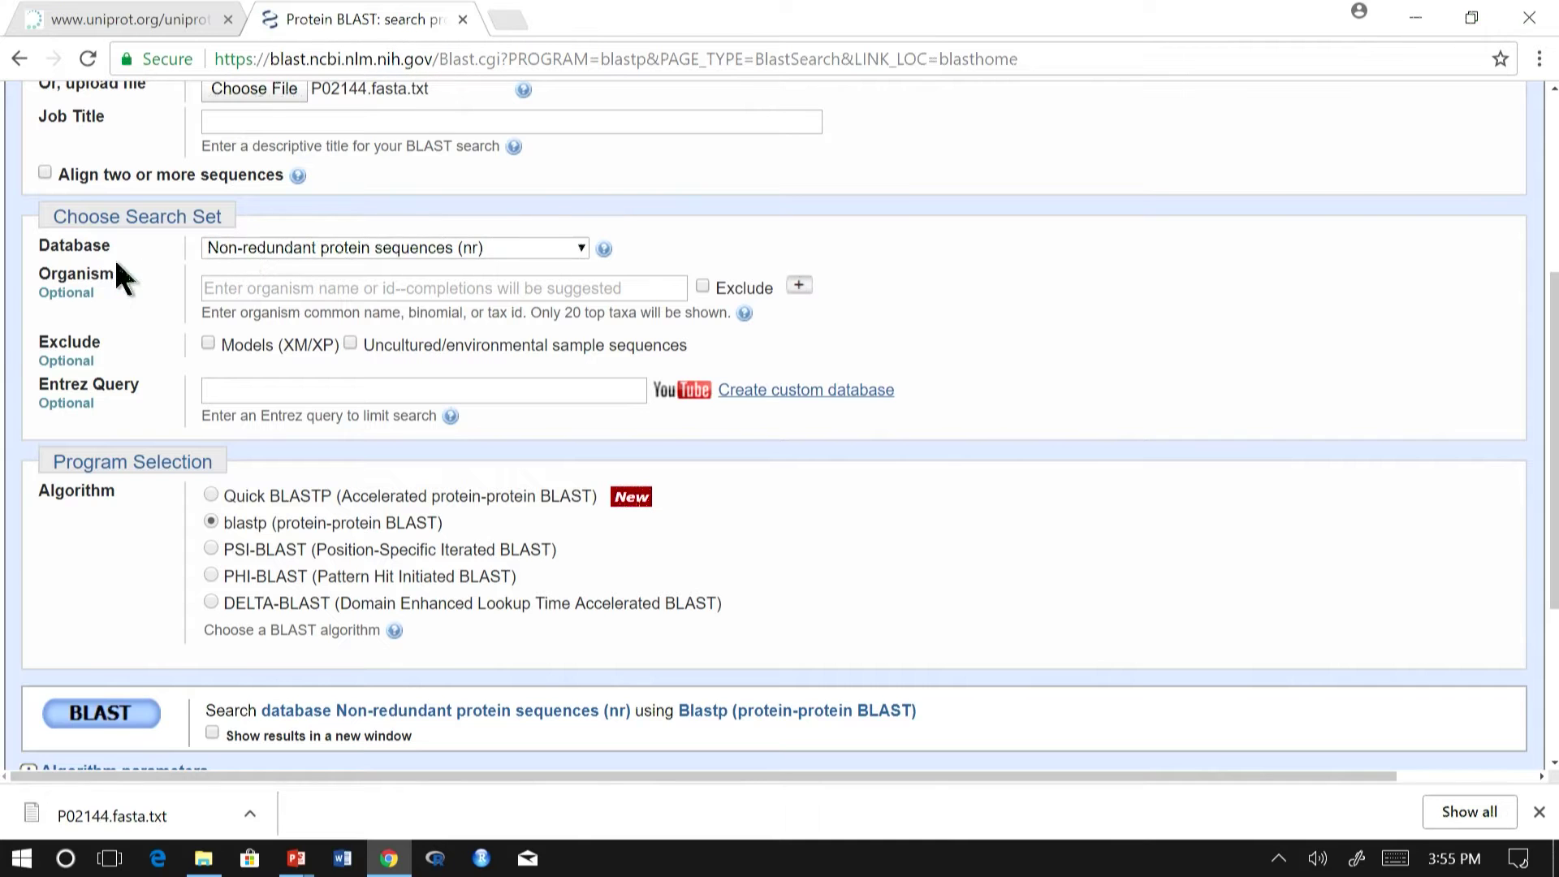
scroll(158, 329, down, 2)
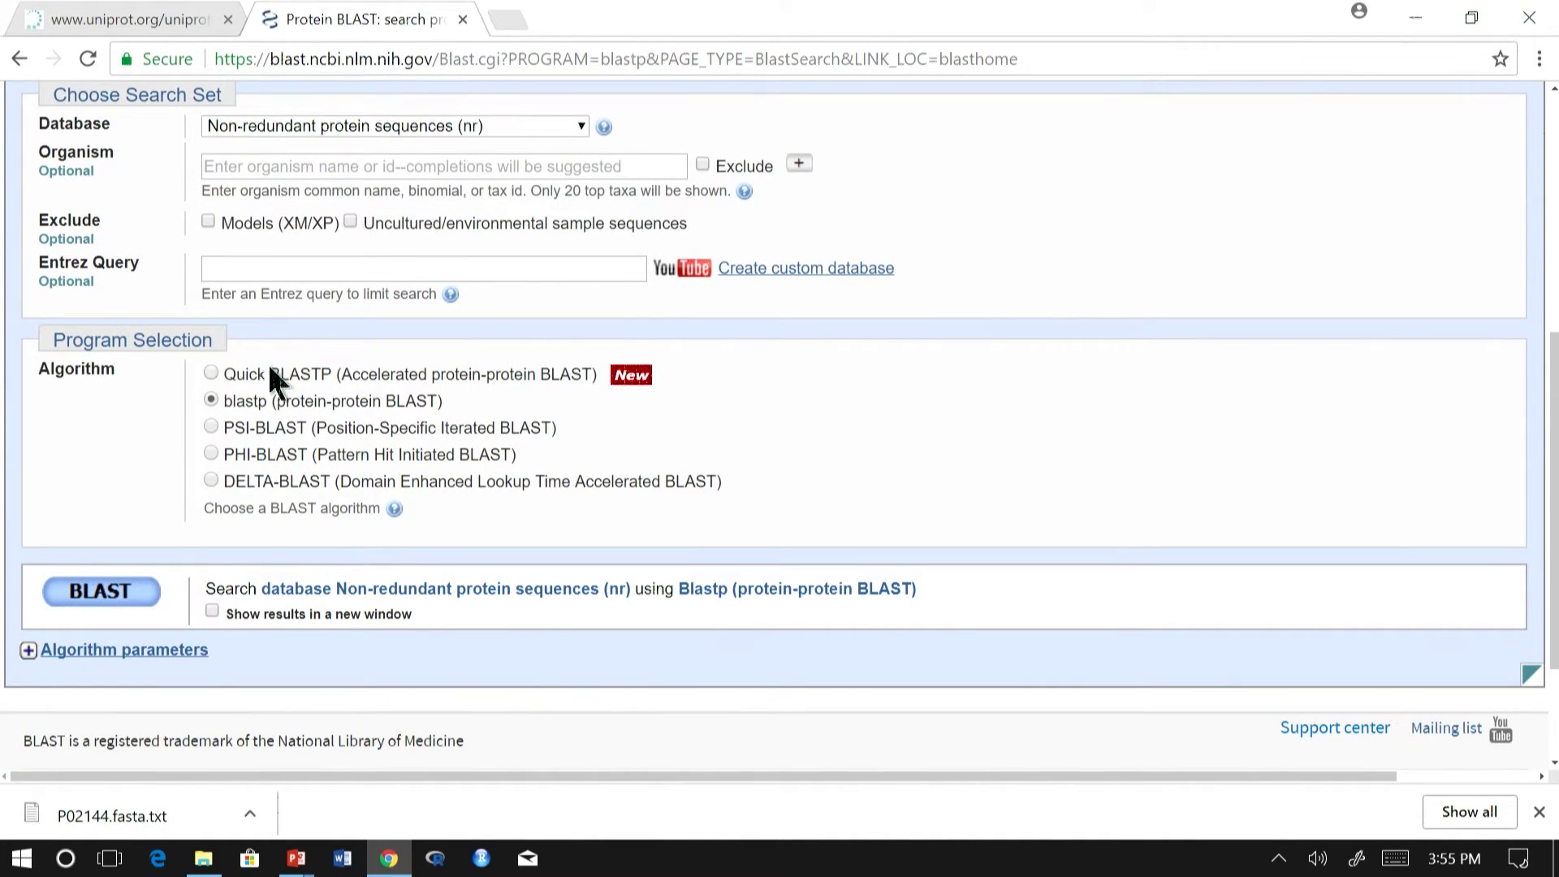
scroll(363, 357, up, 2)
scroll(363, 357, down, 2)
Step: Inspect the default nr database's details, noting its 141653350 sequences
scroll(583, 398, up, 5)
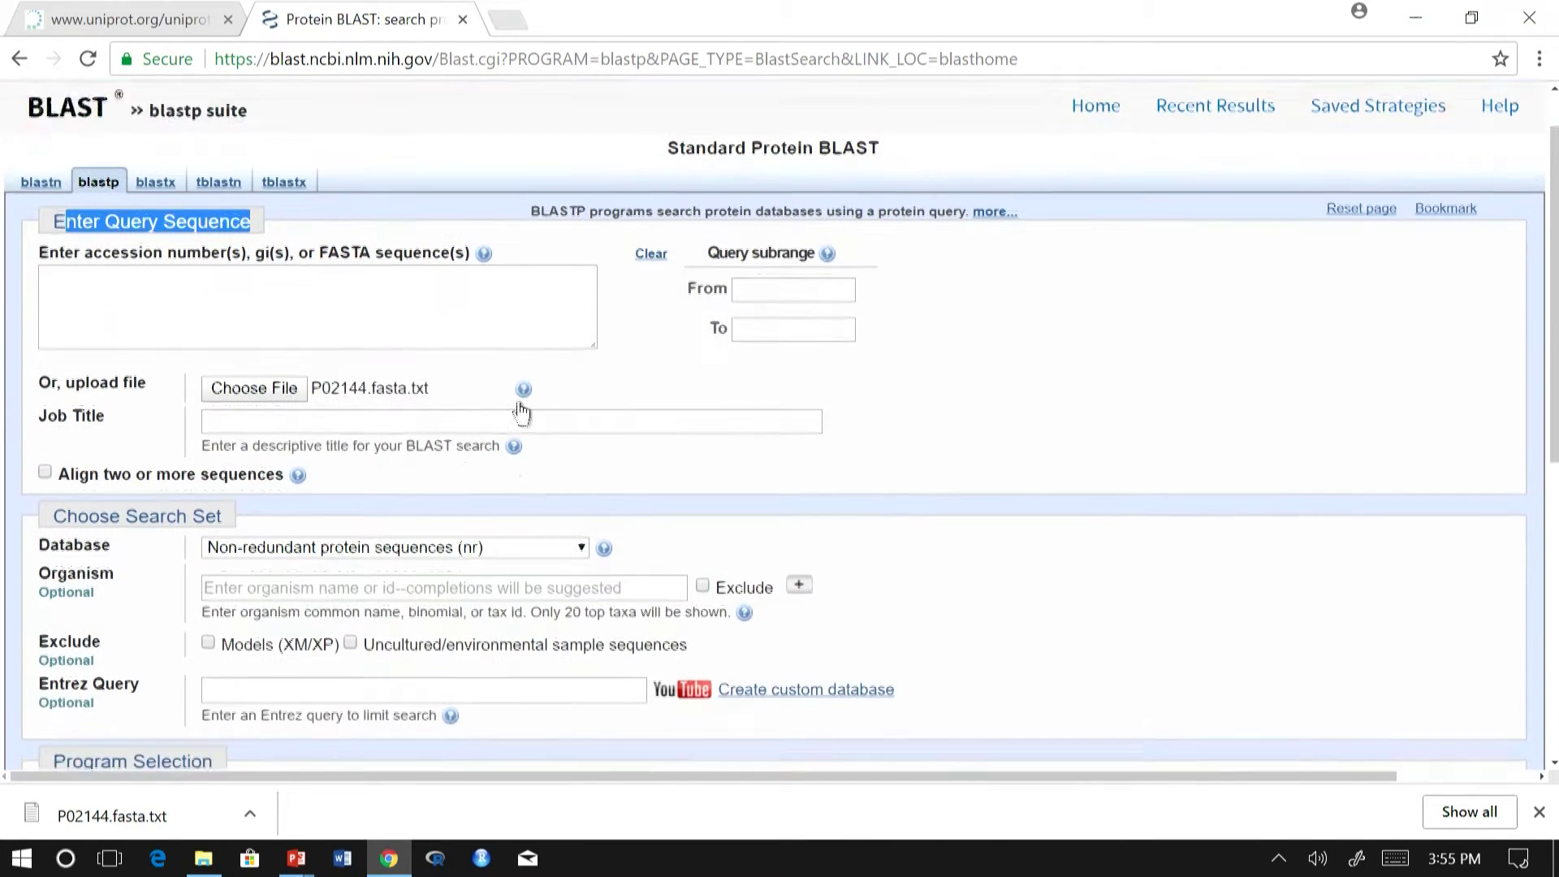
scroll(512, 406, down, 1)
scroll(411, 338, down, 2)
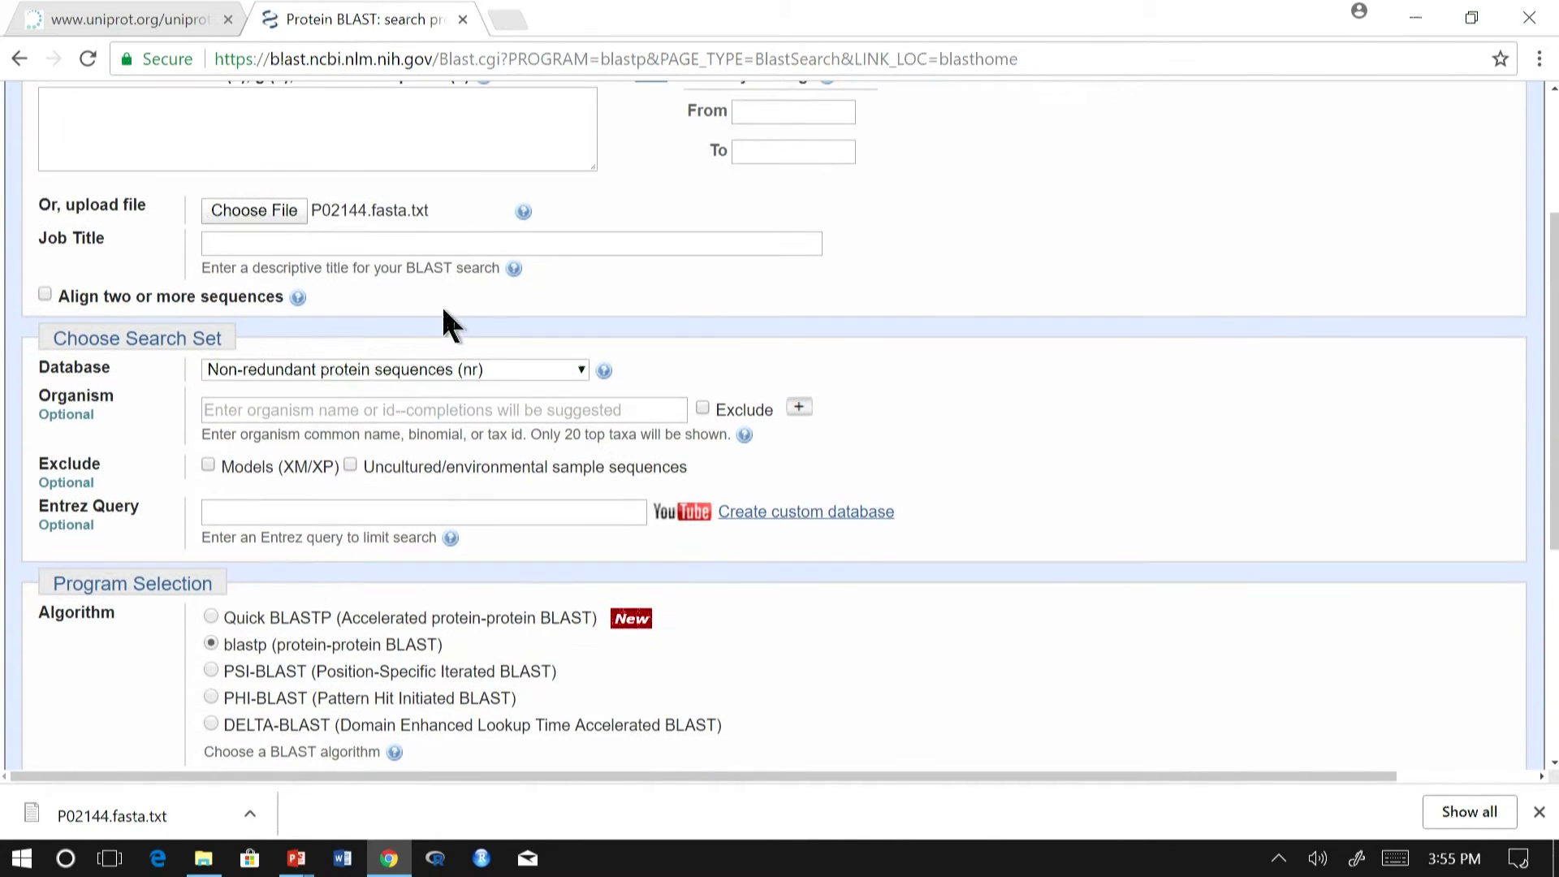
click(282, 376)
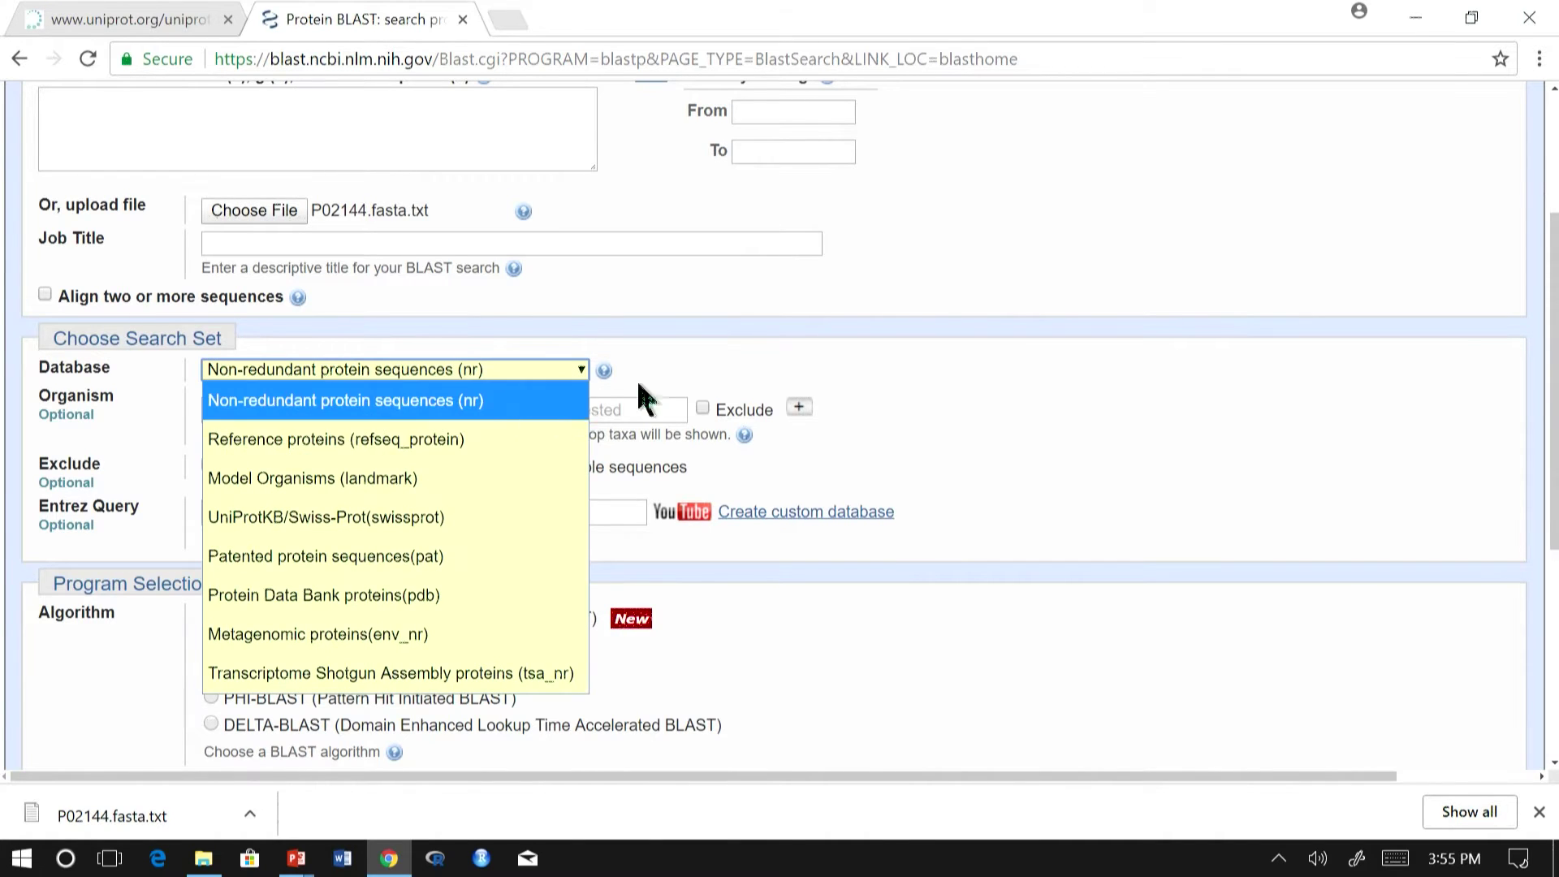
scroll(770, 341, down, 1)
click(496, 249)
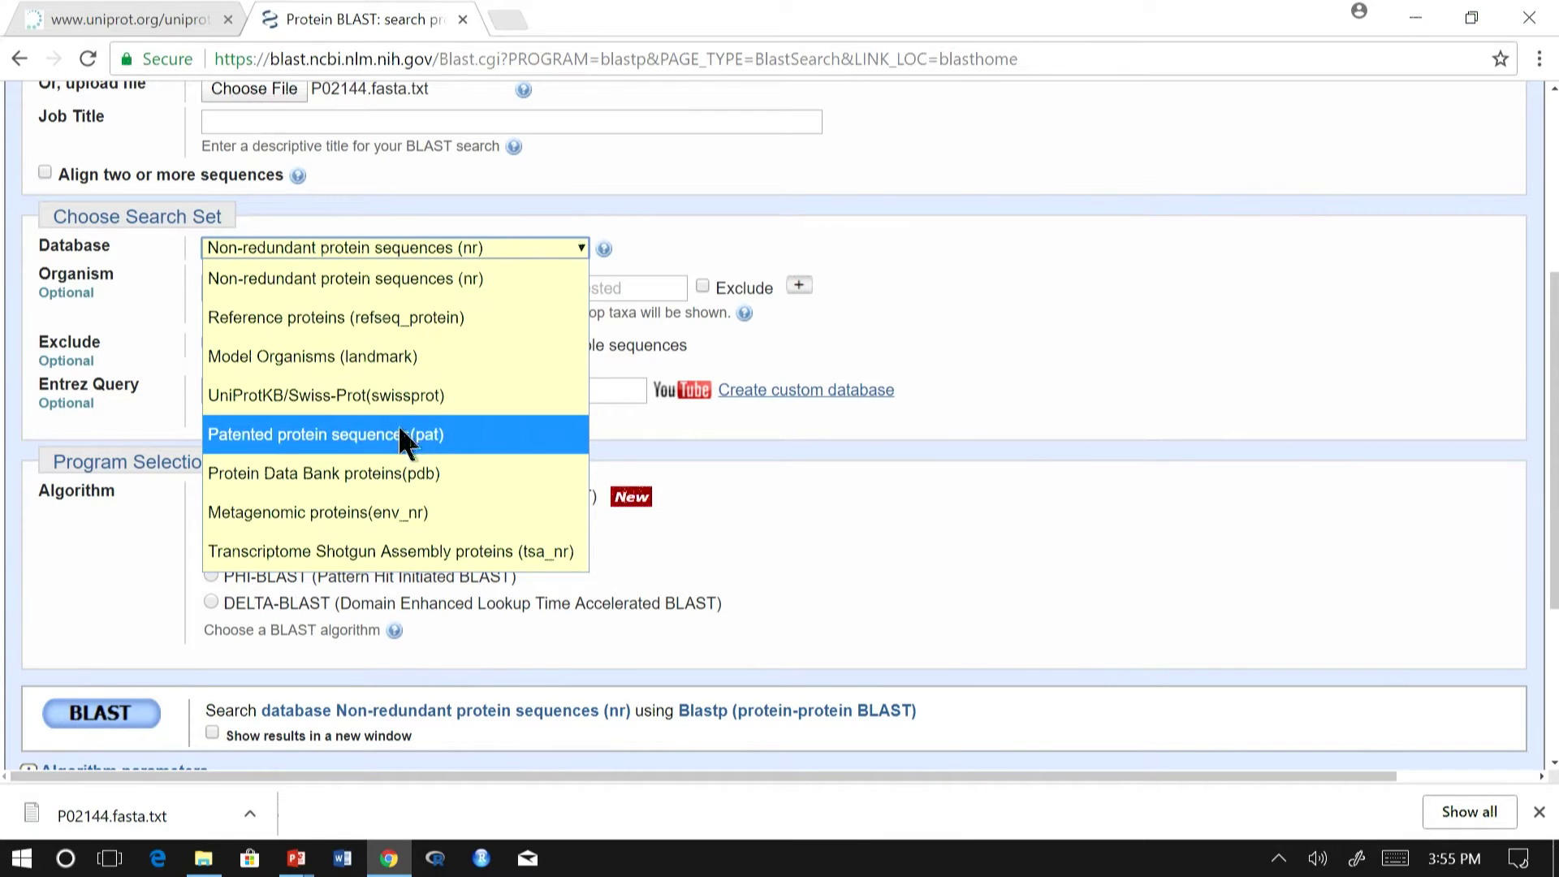
click(670, 260)
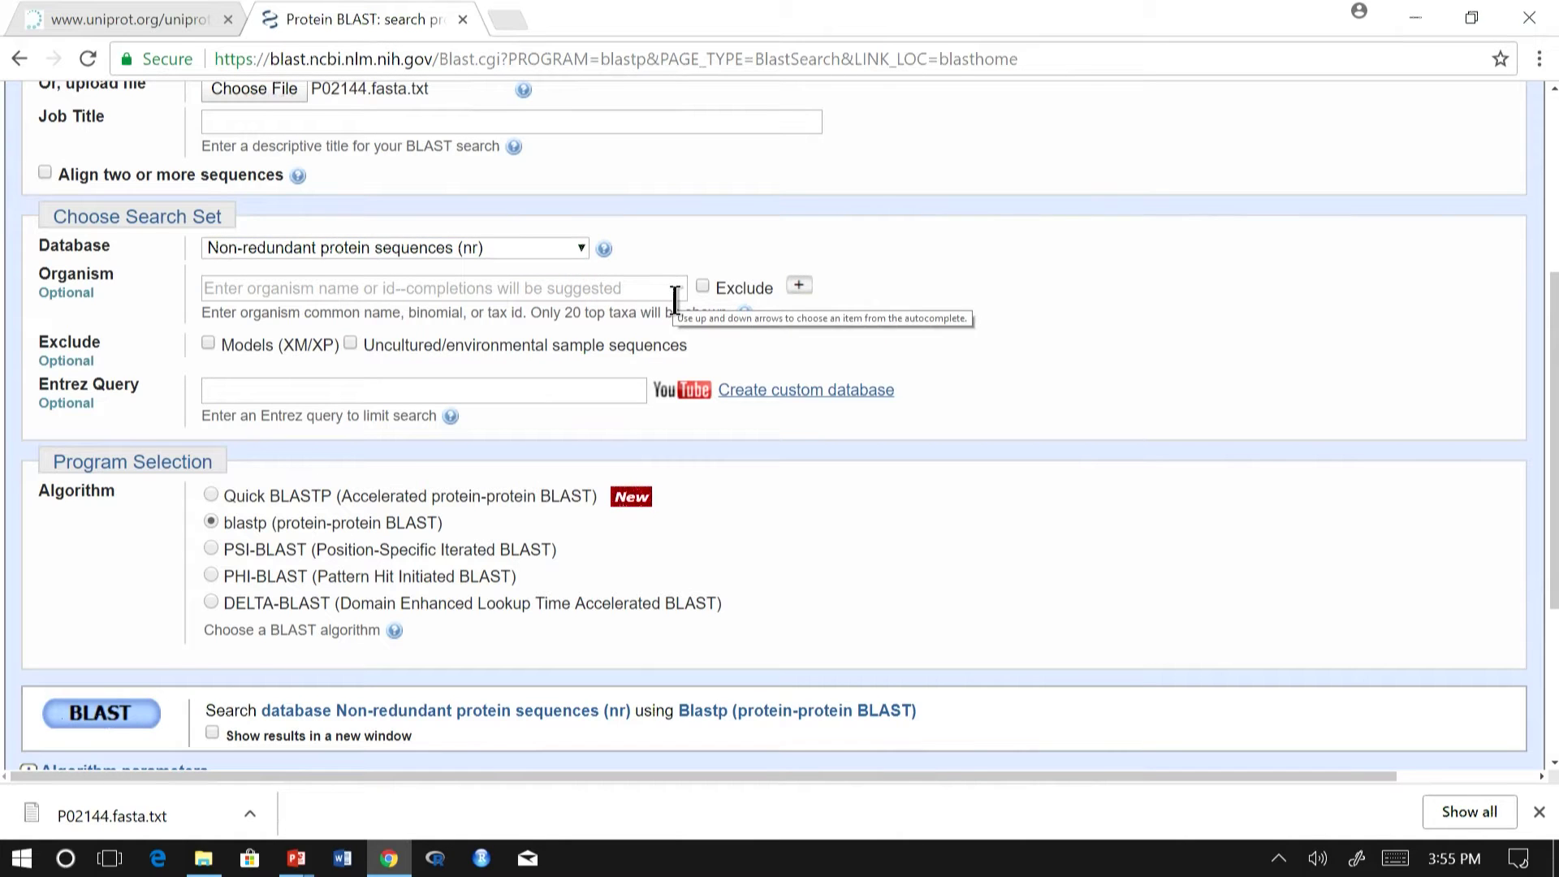
click(603, 250)
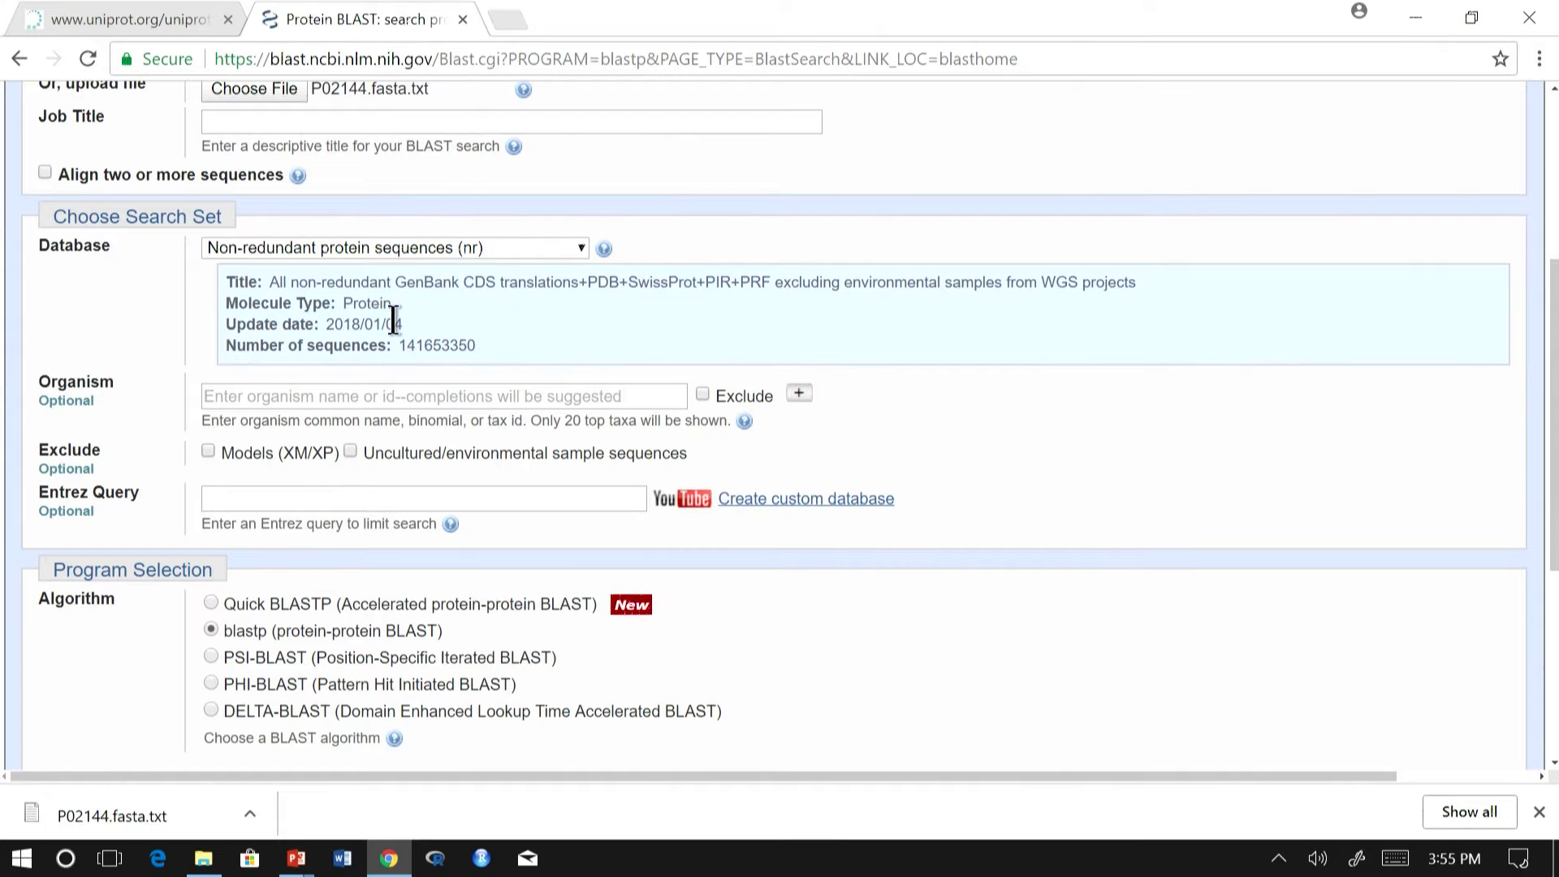
double_click(434, 346)
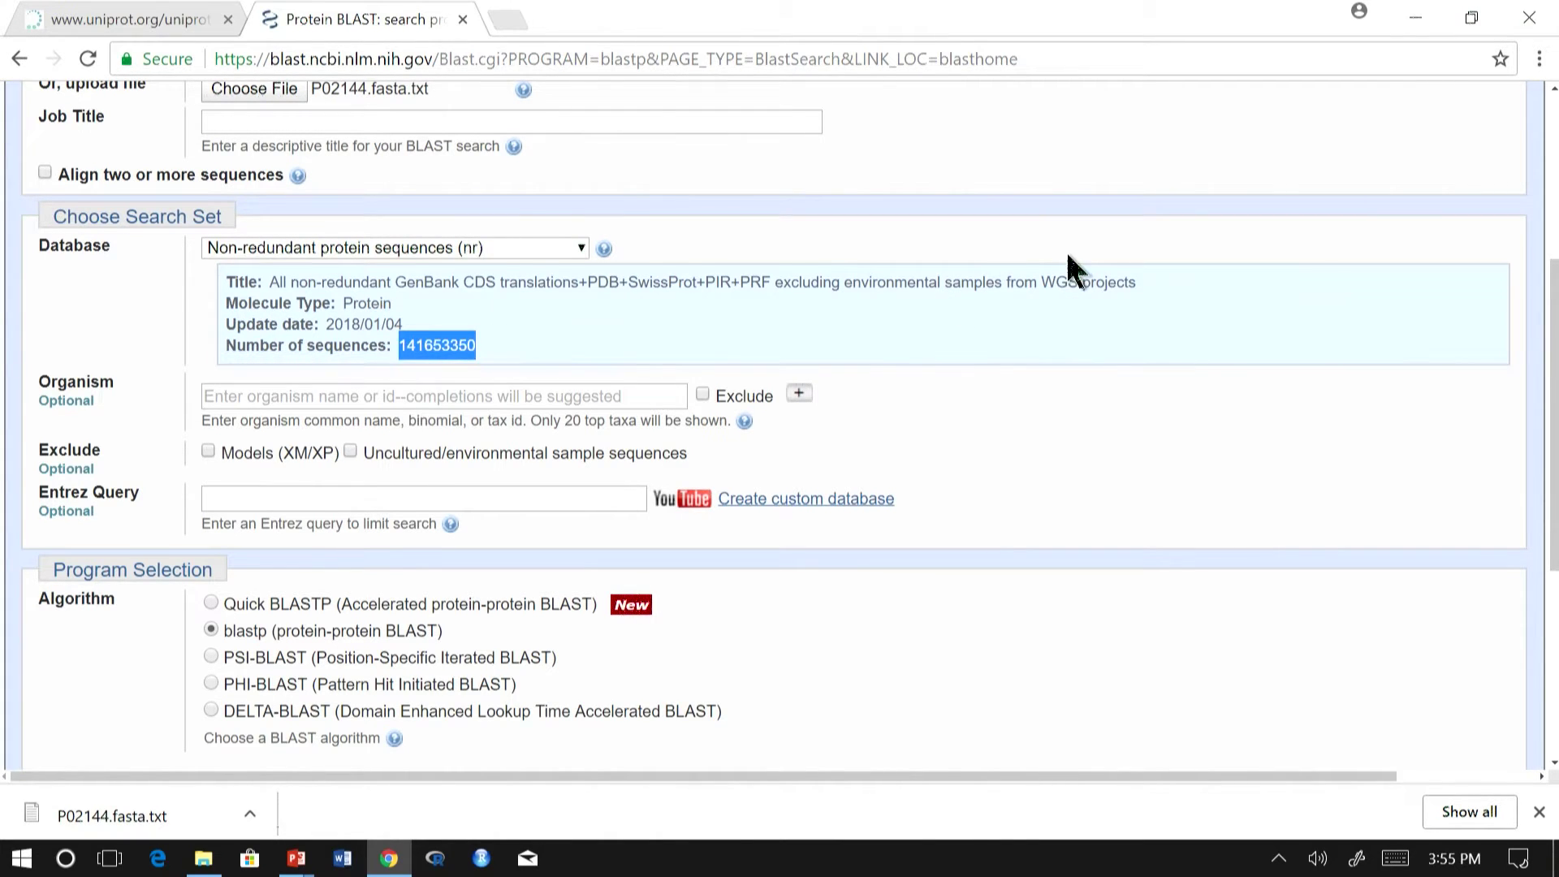
Step: Switch the database to UniProtKB/Swiss-Prot (swissprot) and confirm its 468734 sequences
scroll(1065, 250, up, 1)
click(537, 368)
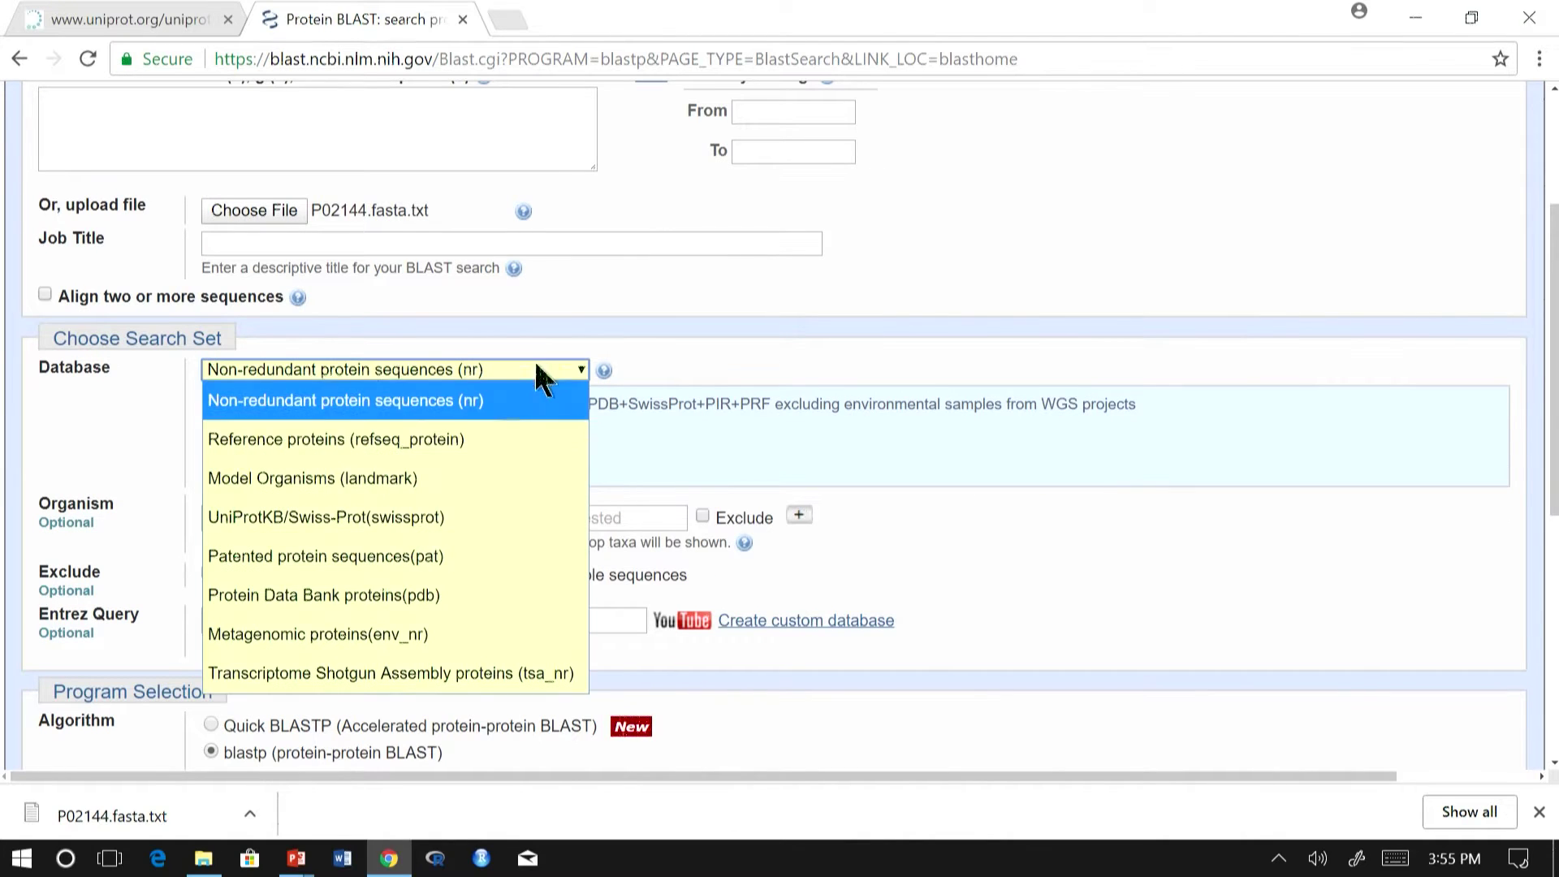
click(406, 520)
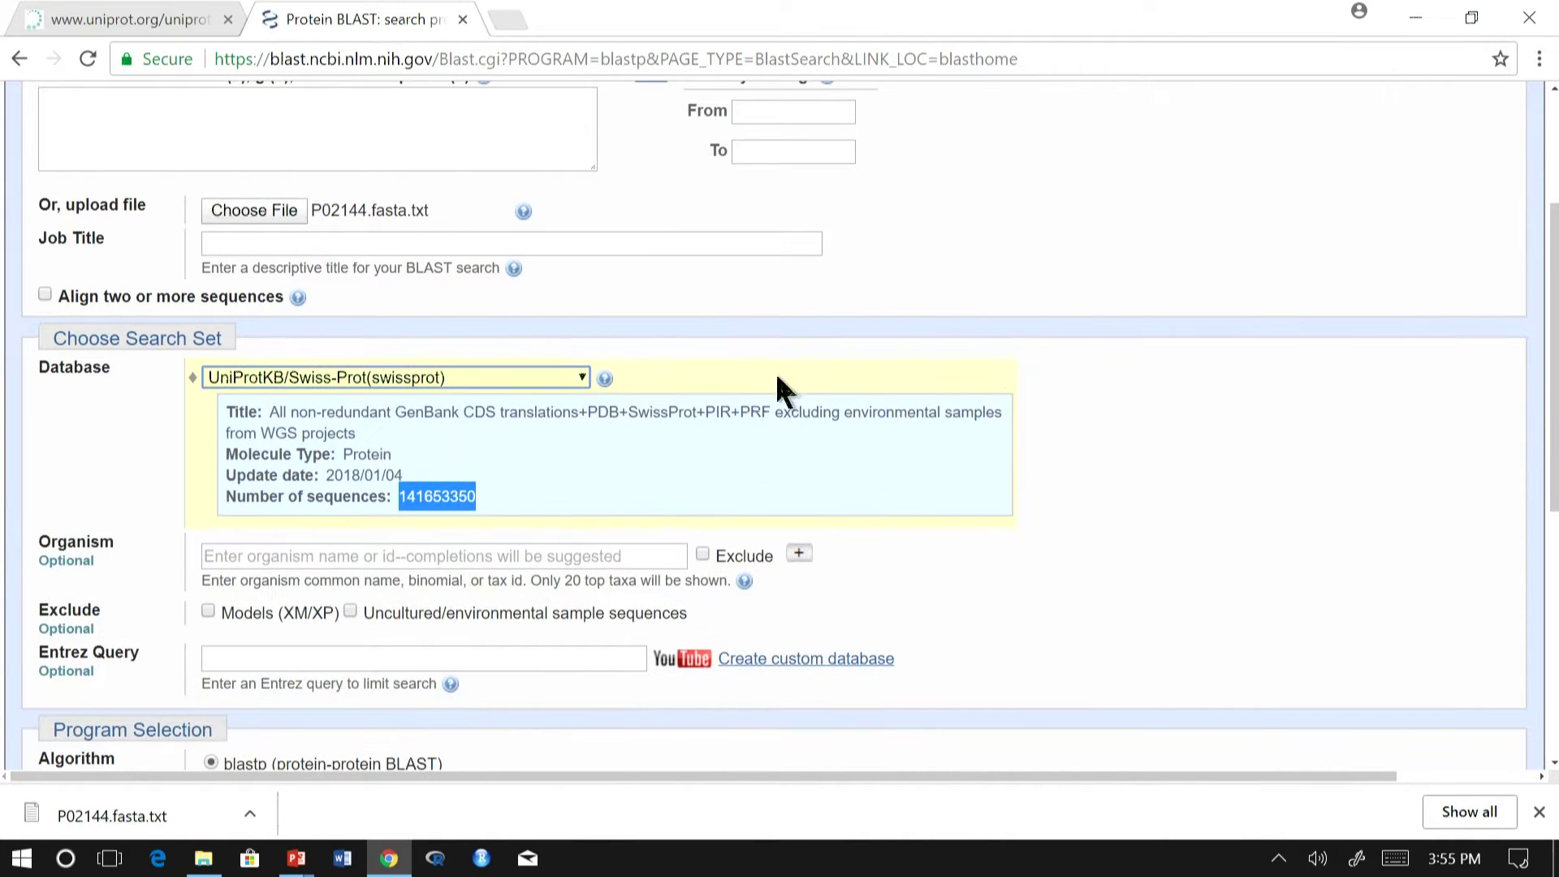
scroll(784, 369, down, 1)
click(759, 299)
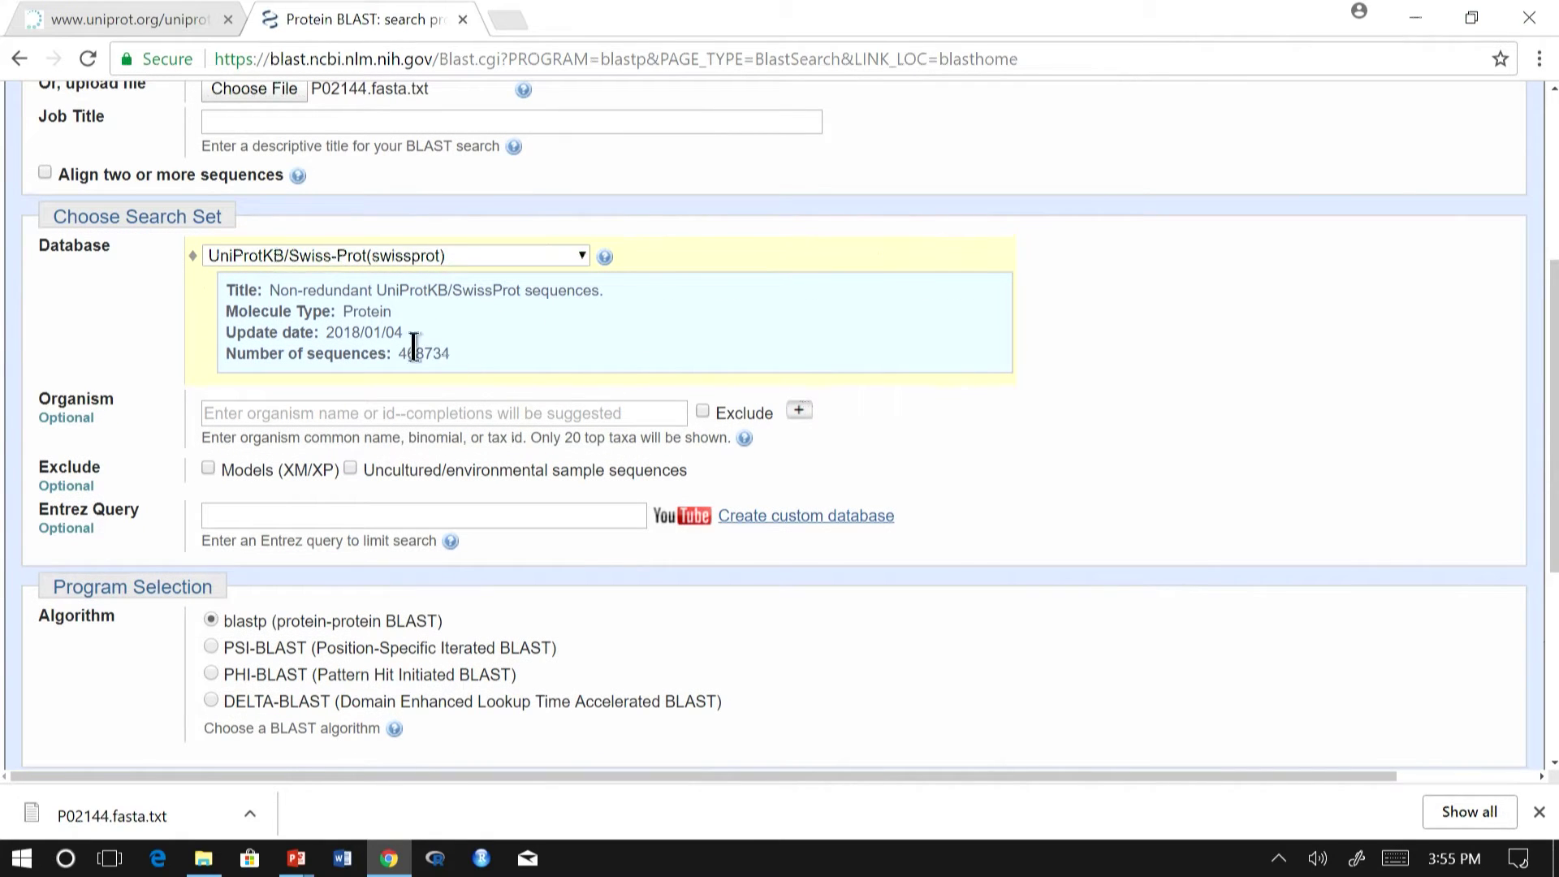
double_click(431, 347)
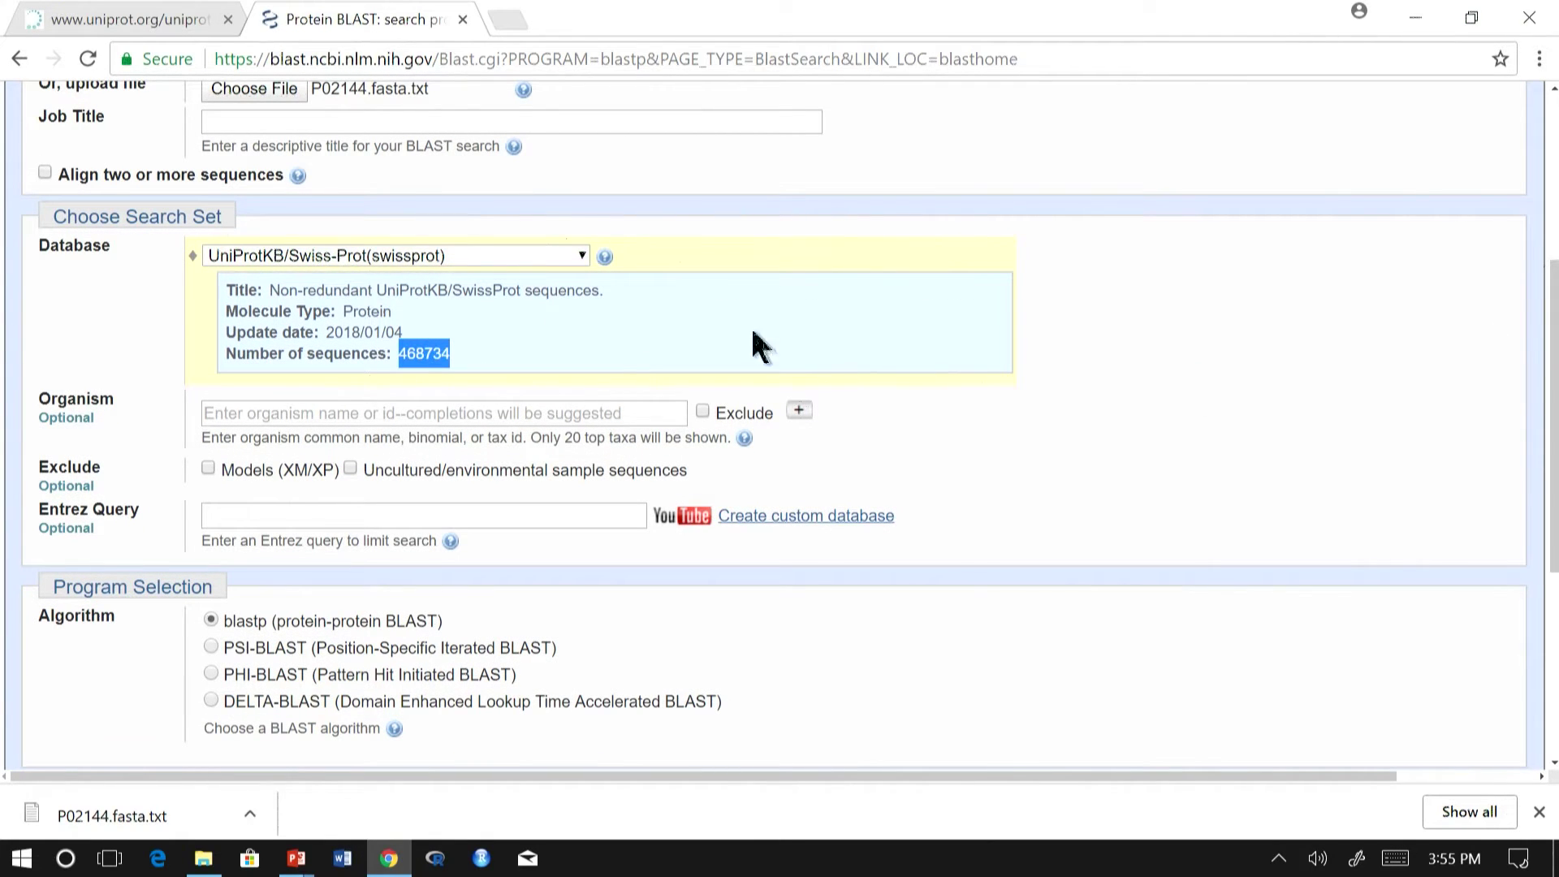
click(691, 313)
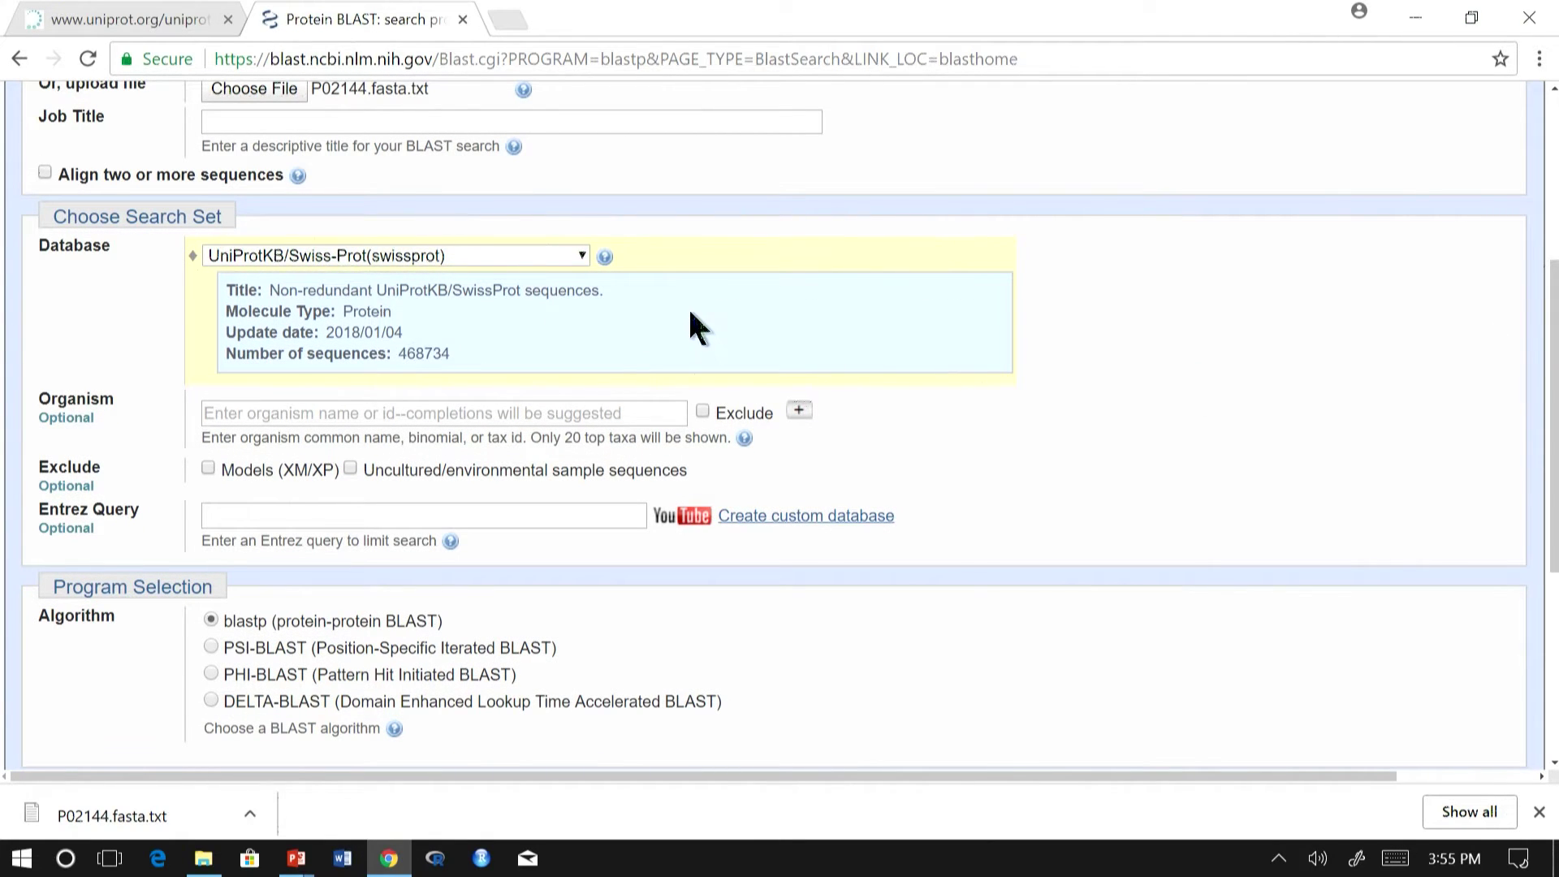
Step: Set the organism restriction to Homo sapiens (taxid:9606), excluding human sequences from the search
click(434, 414)
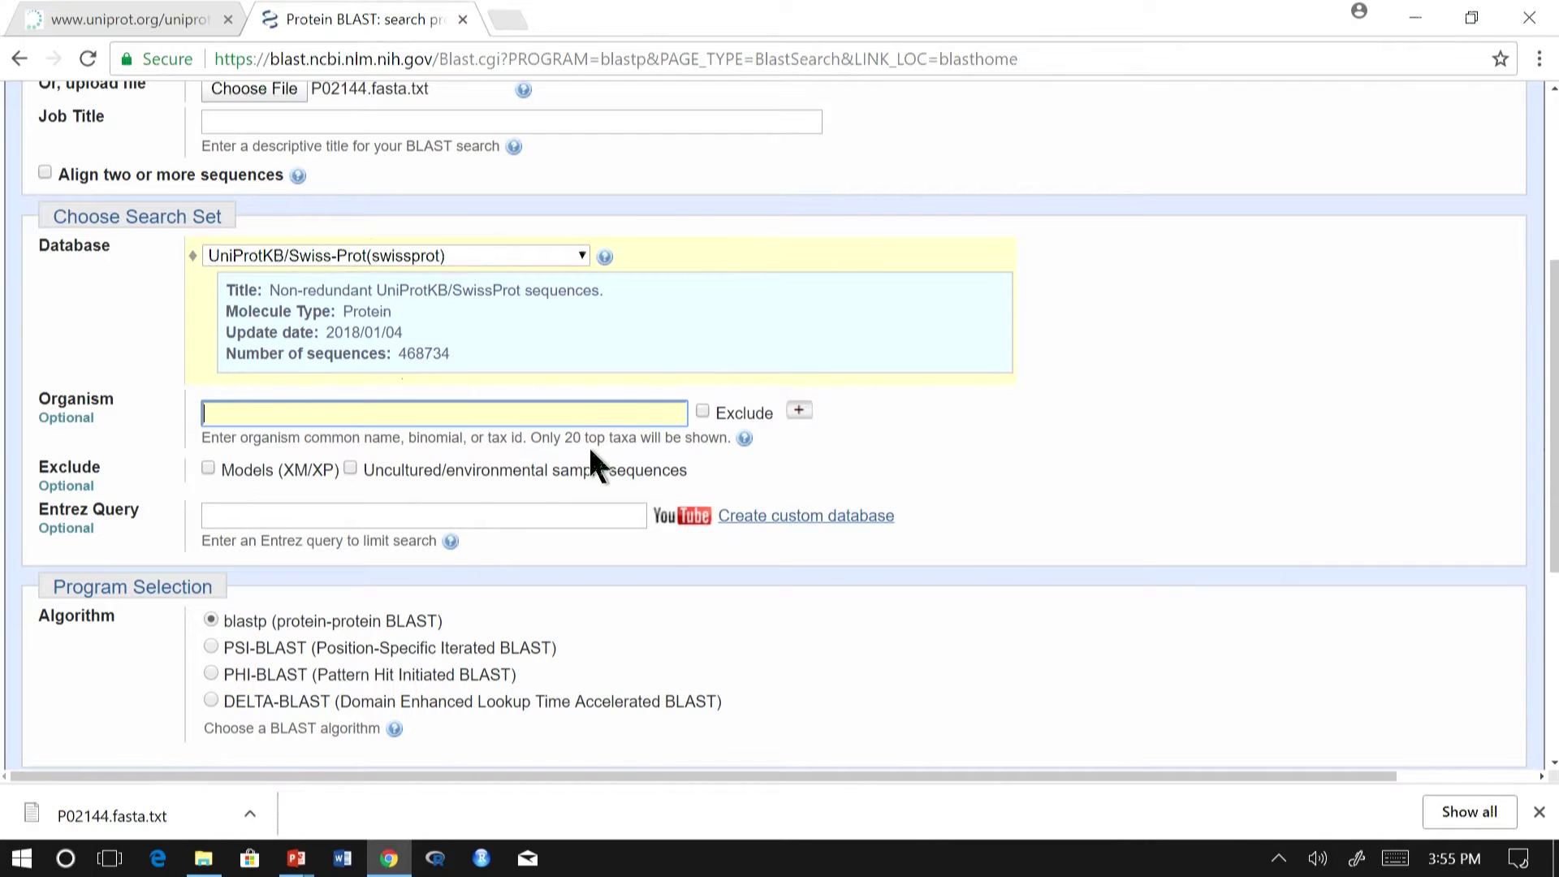
scroll(593, 369, up, 4)
scroll(601, 377, down, 3)
scroll(613, 384, down, 1)
text(9606)
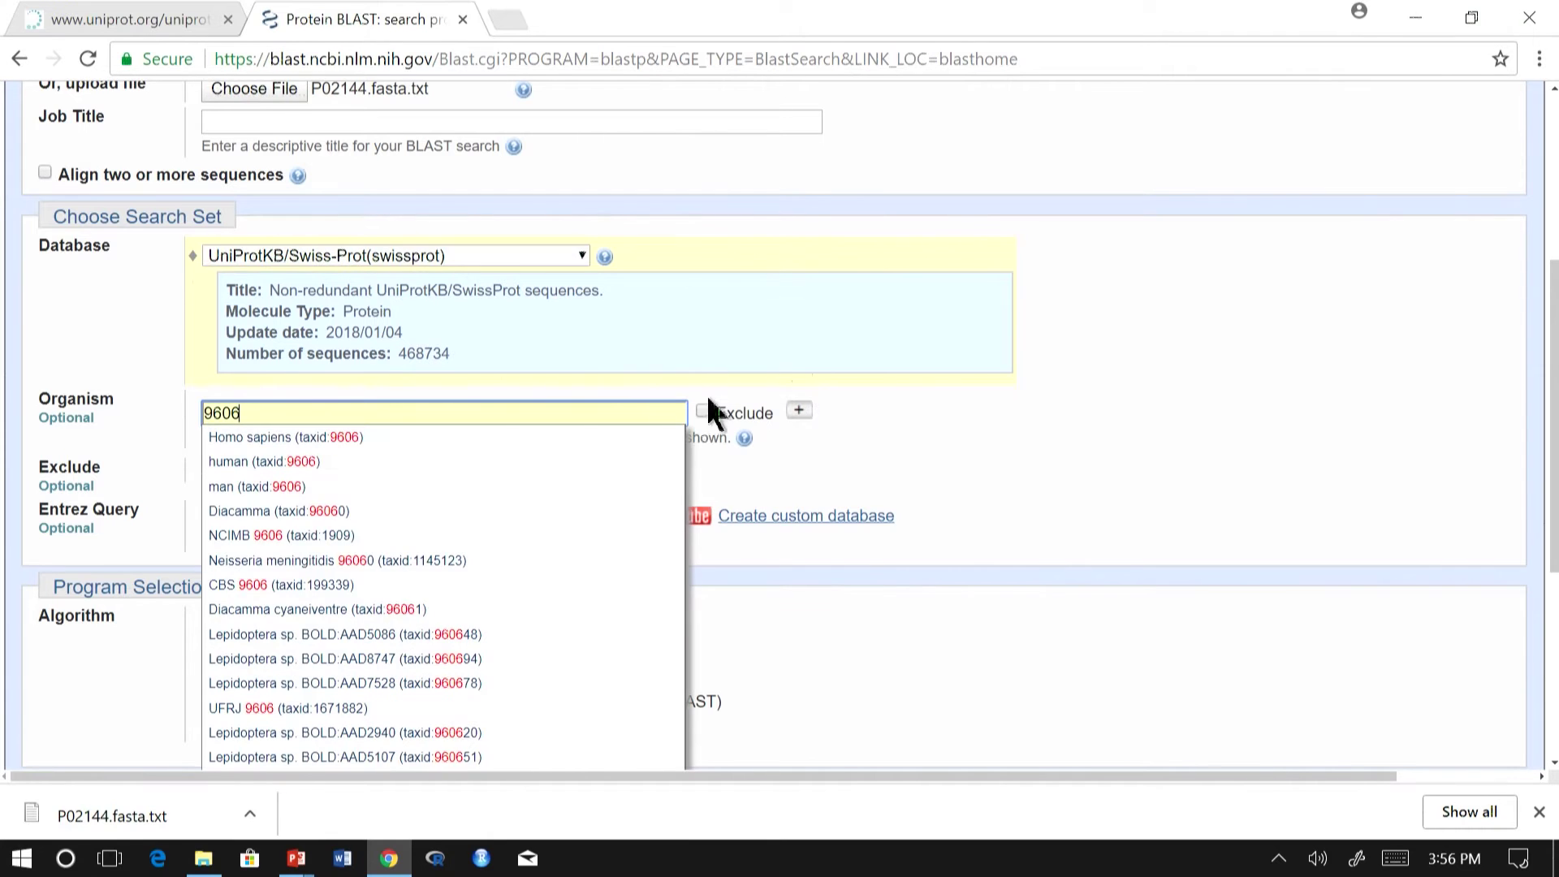
click(338, 439)
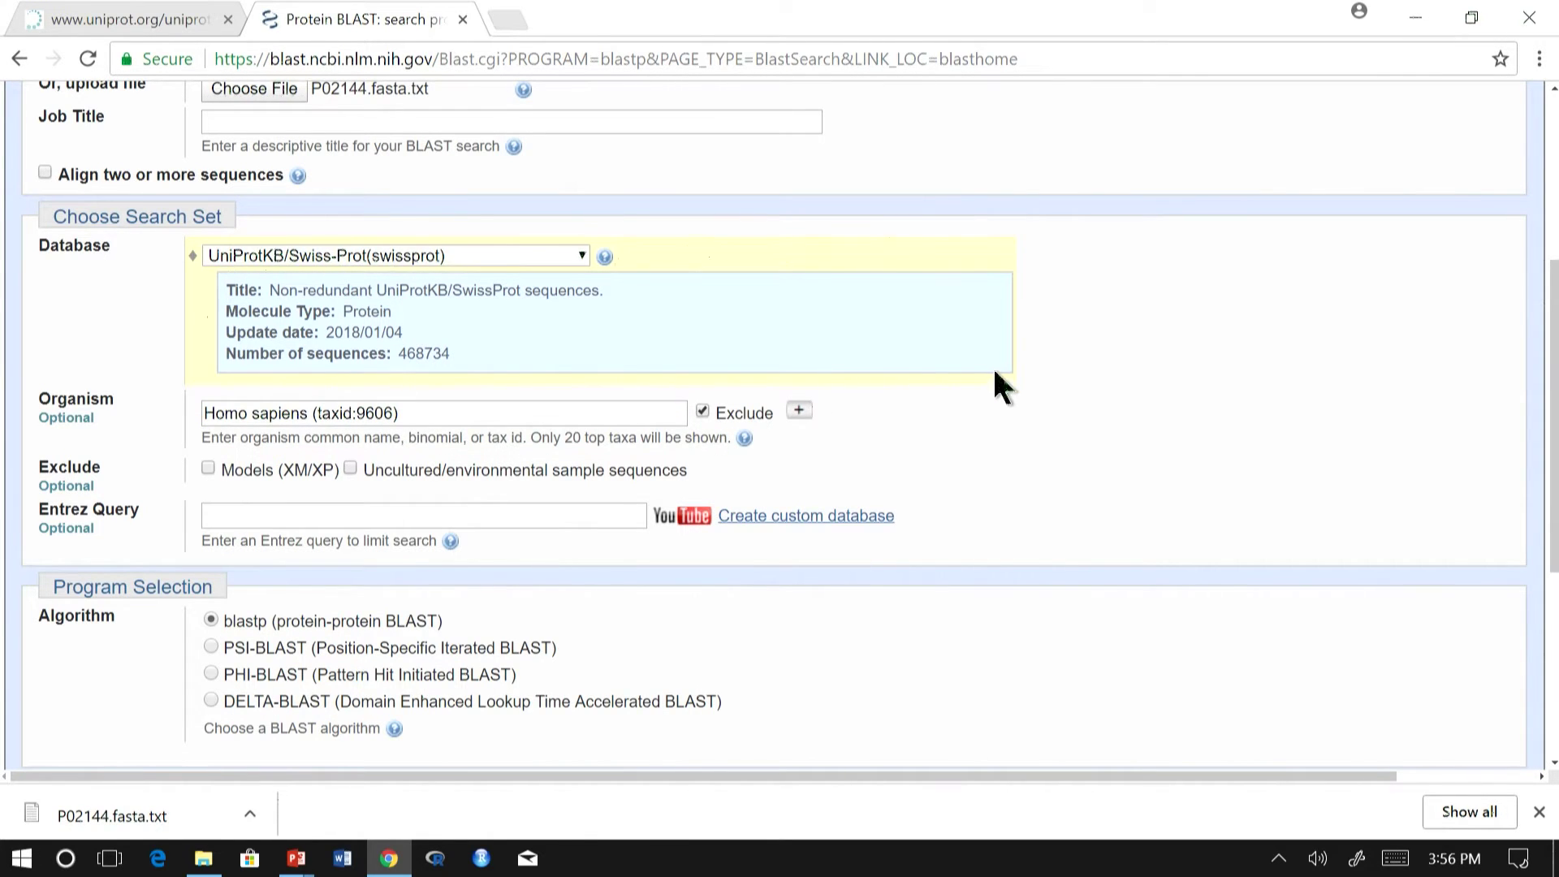
scroll(231, 422, down, 2)
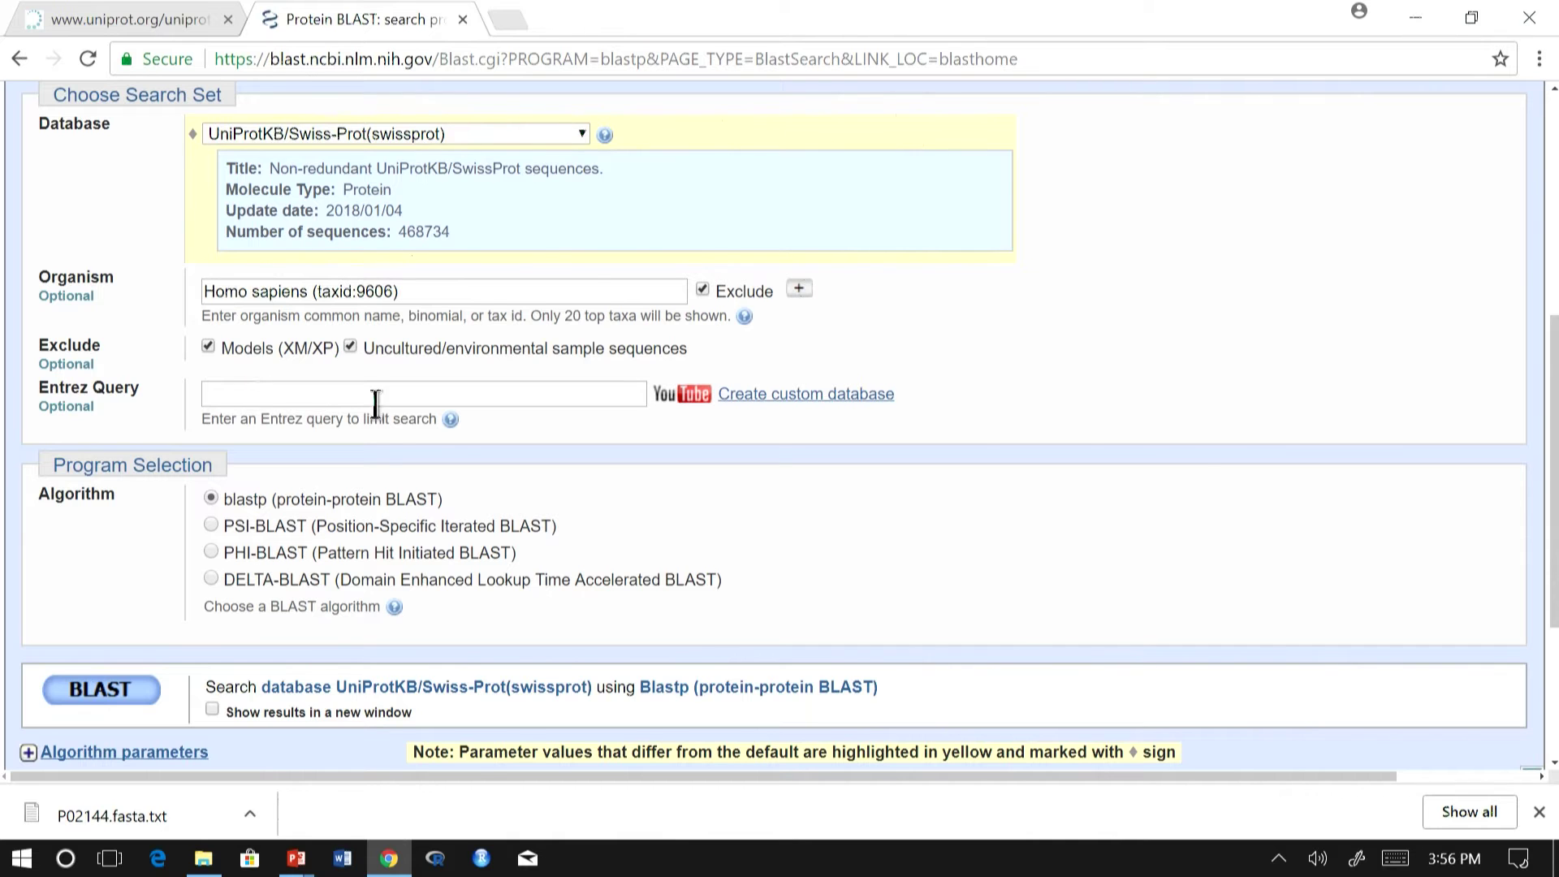
scroll(500, 382, down, 3)
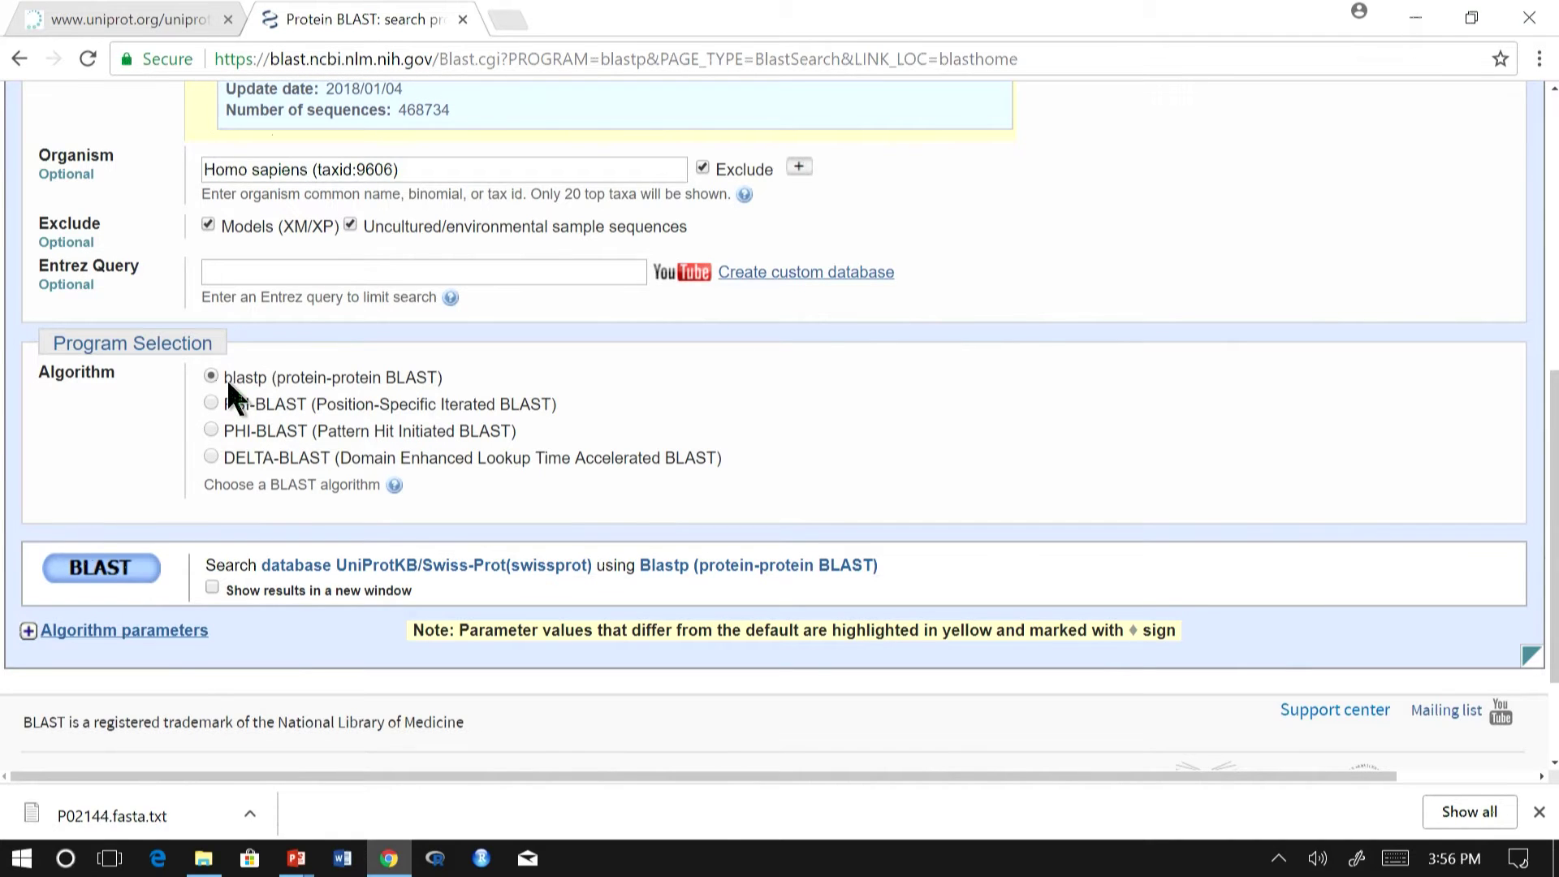
scroll(271, 430, down, 3)
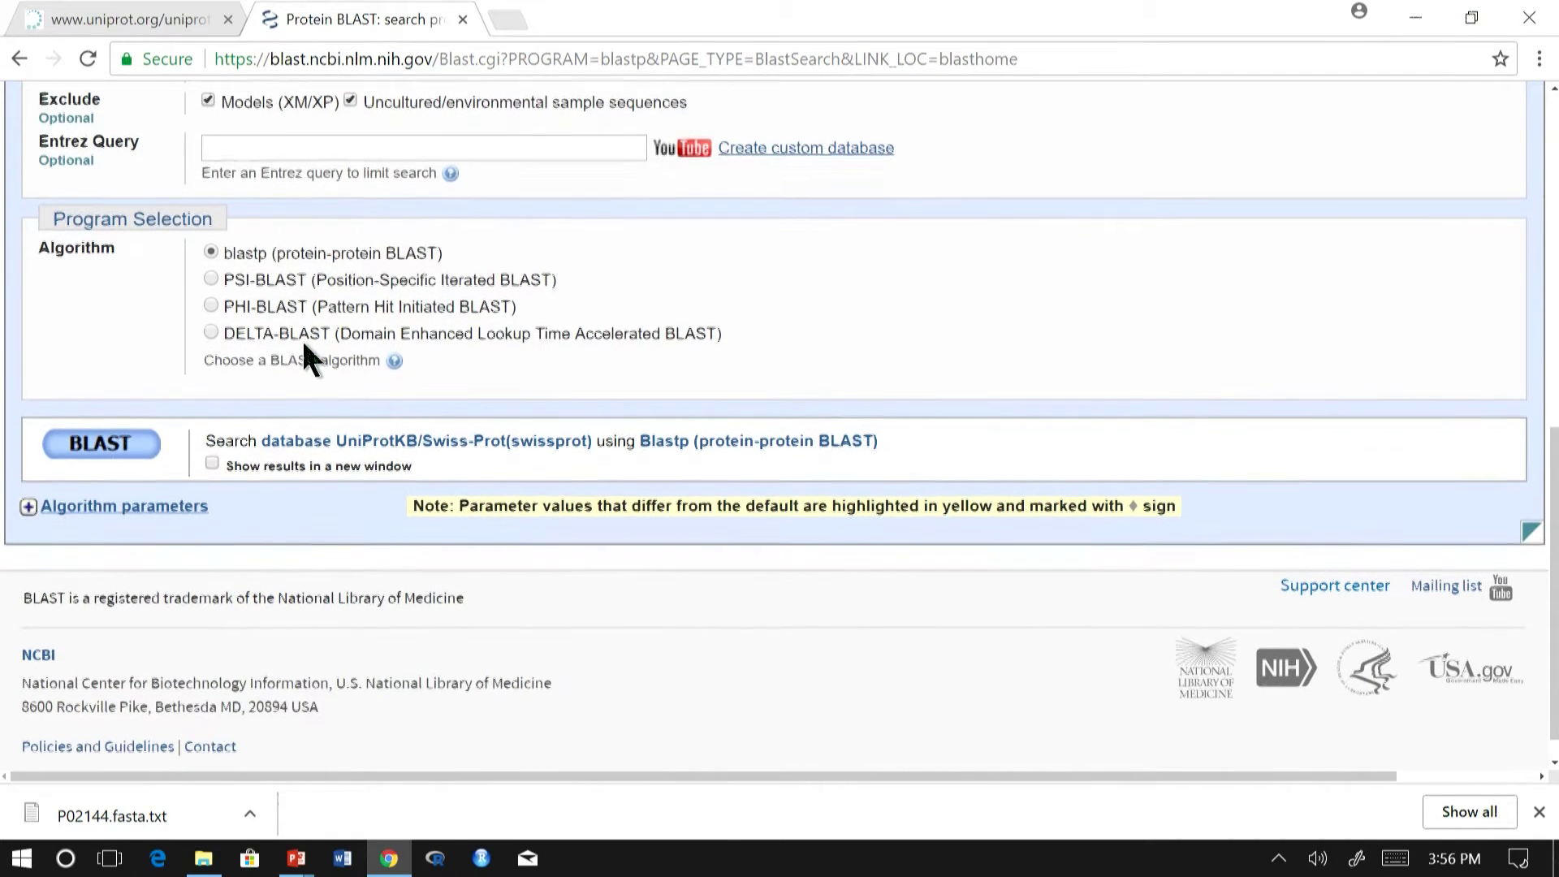
Step: Expand Algorithm parameters and keep Max target sequences at 100
scroll(304, 346, down, 1)
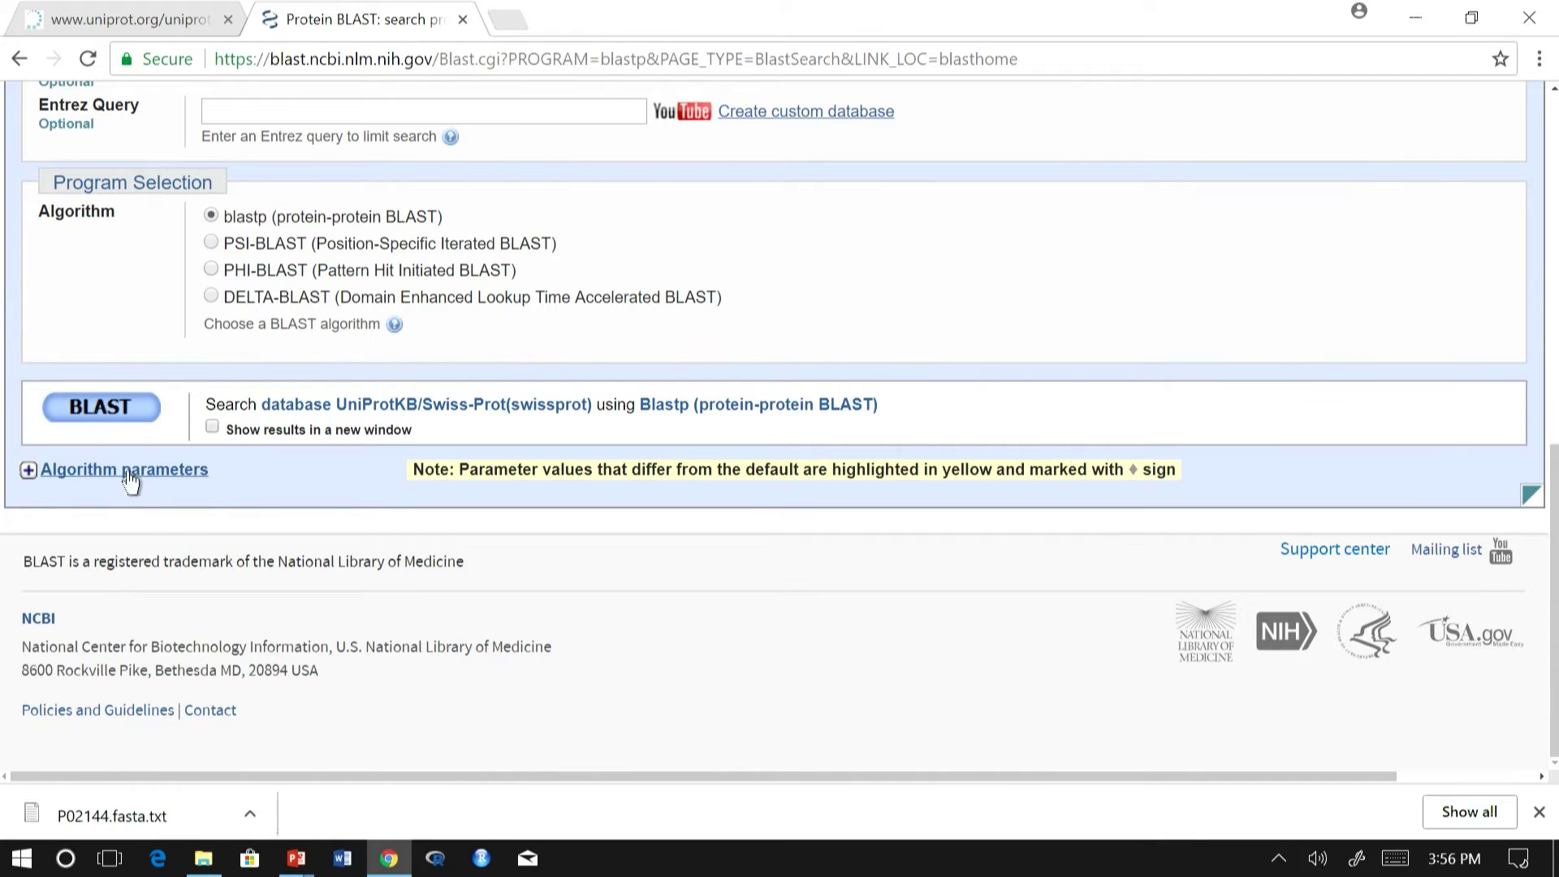
click(73, 470)
scroll(421, 393, down, 3)
scroll(388, 245, down, 3)
scroll(388, 245, up, 6)
scroll(390, 247, down, 3)
scroll(386, 260, down, 3)
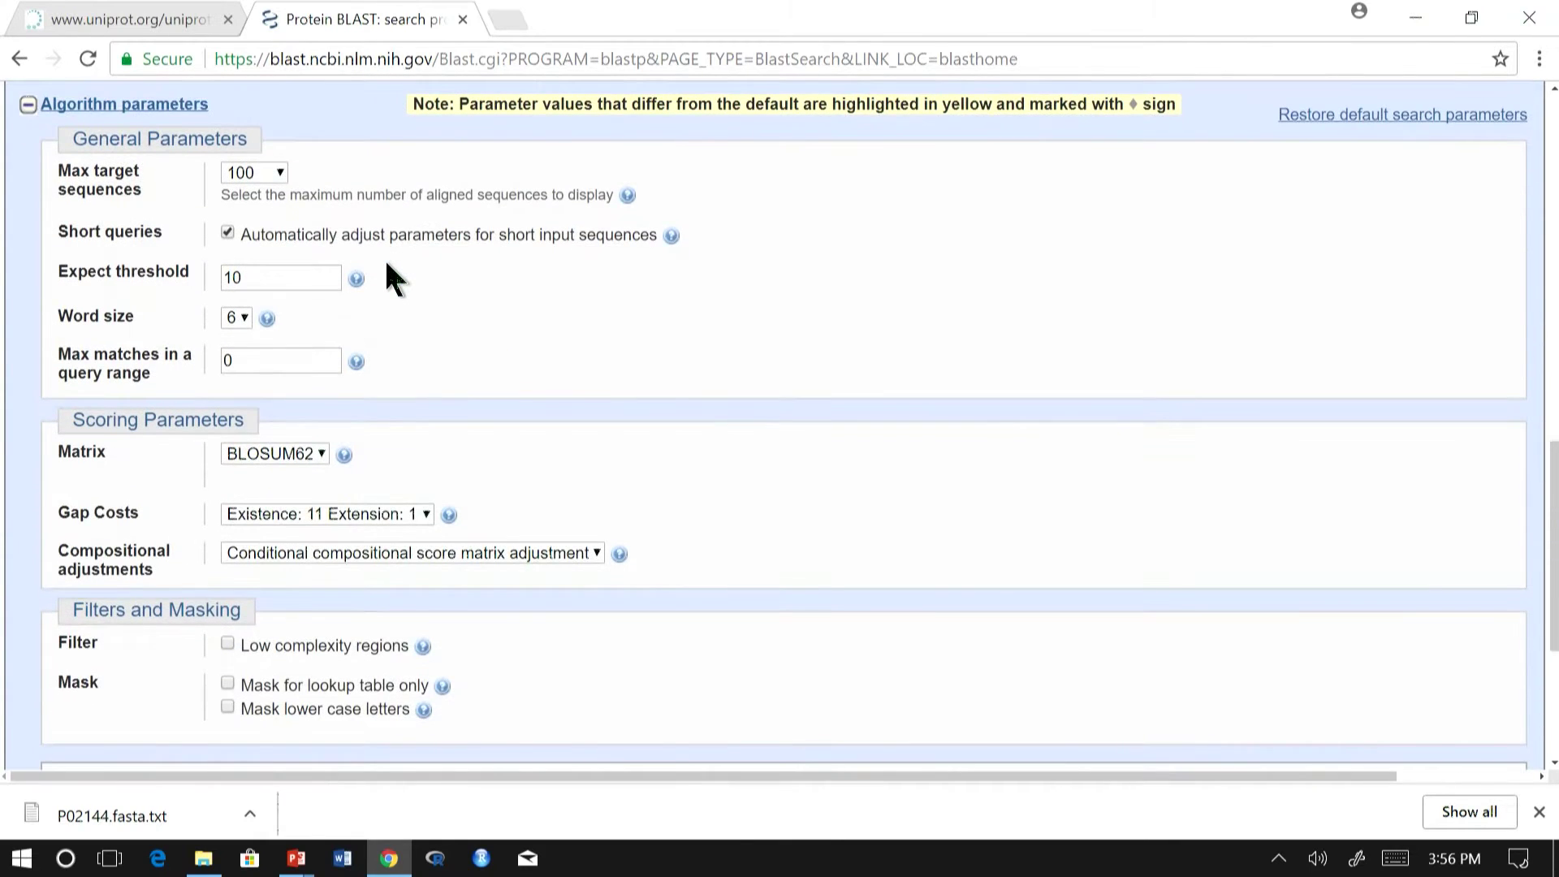
scroll(387, 272, up, 2)
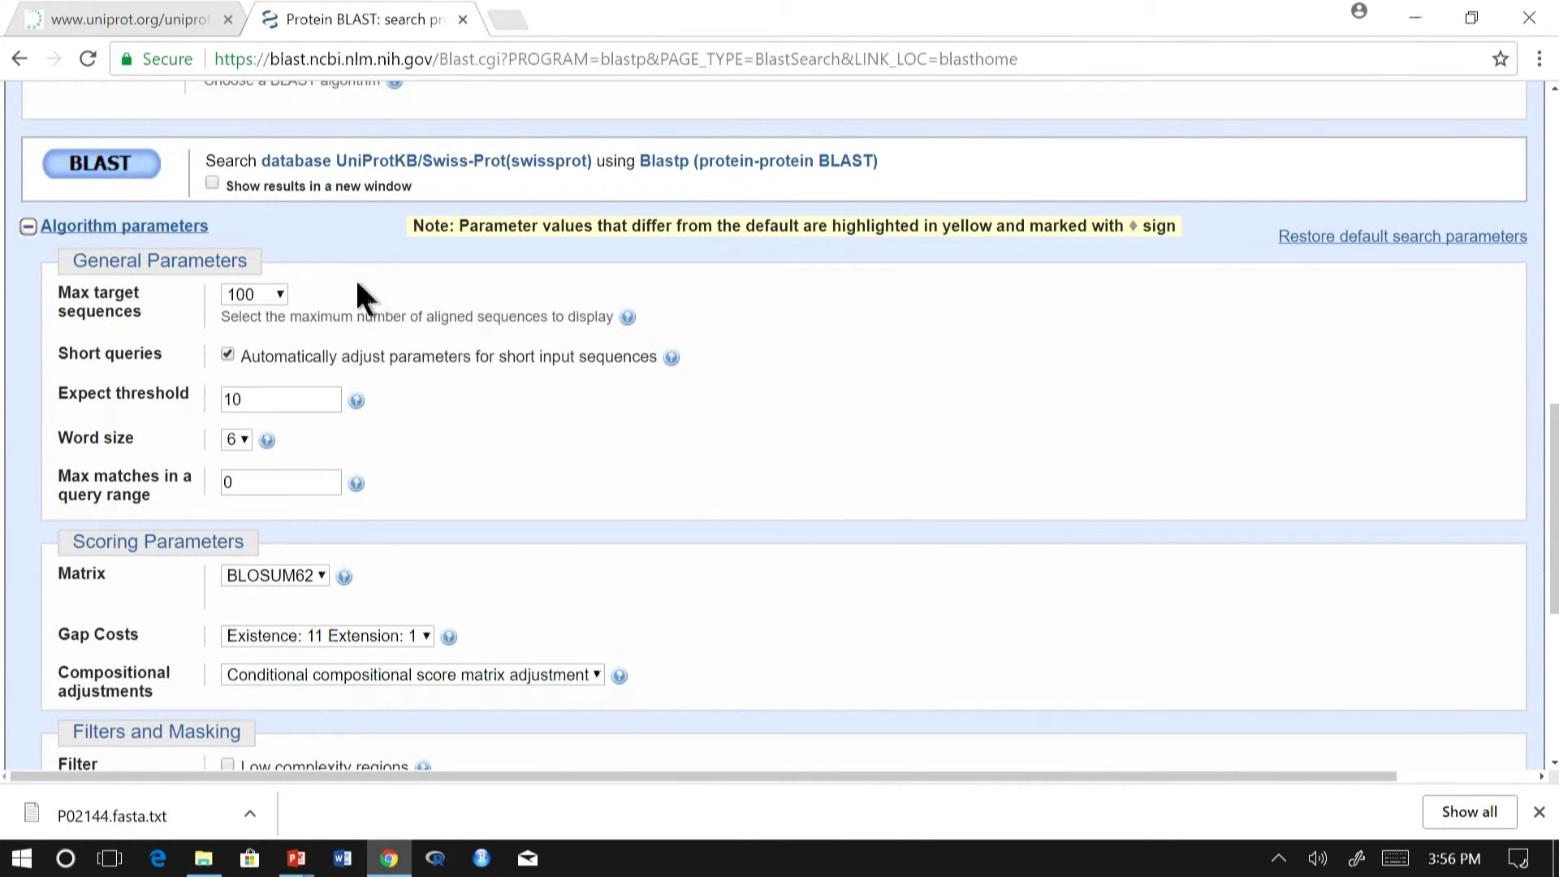
click(279, 295)
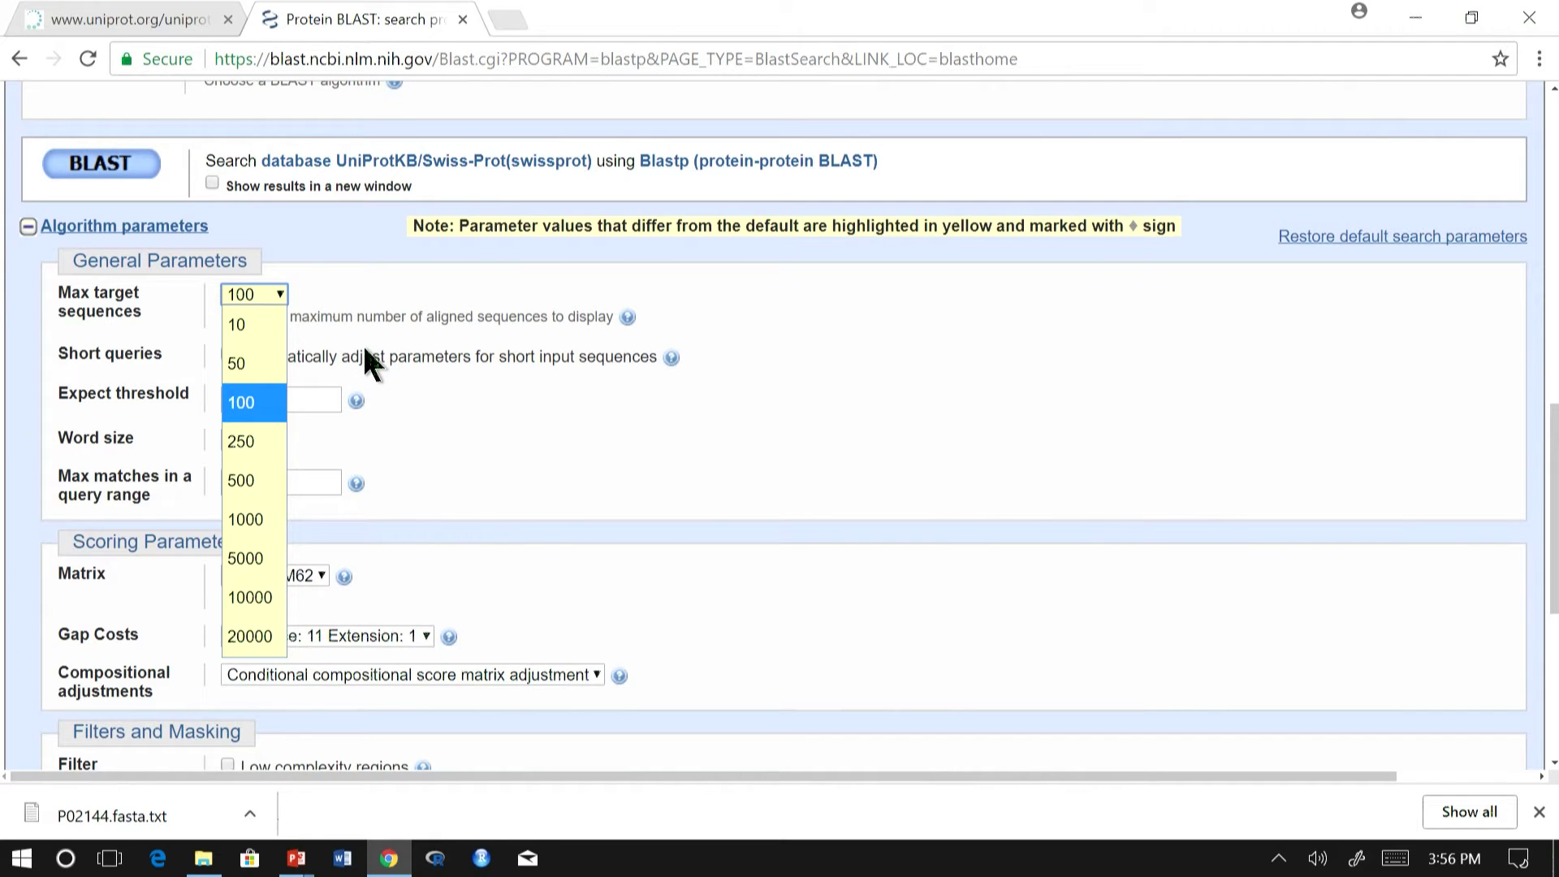
click(411, 404)
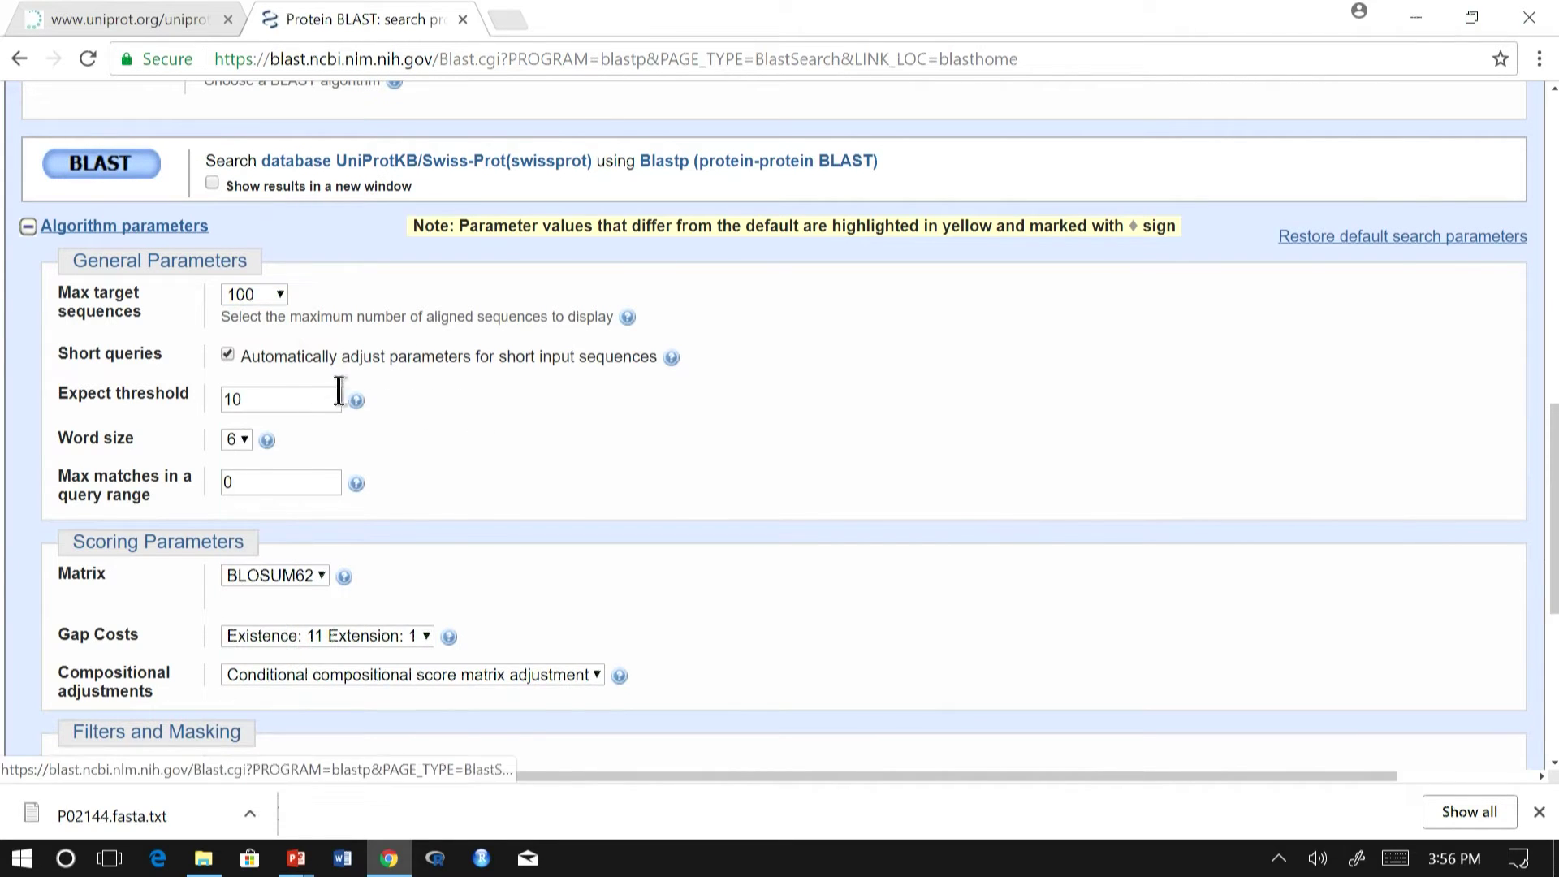
Step: Change the expect threshold to 1e-4 and keep BLOSUM62 as the scoring matrix
drag(254, 397, 194, 388)
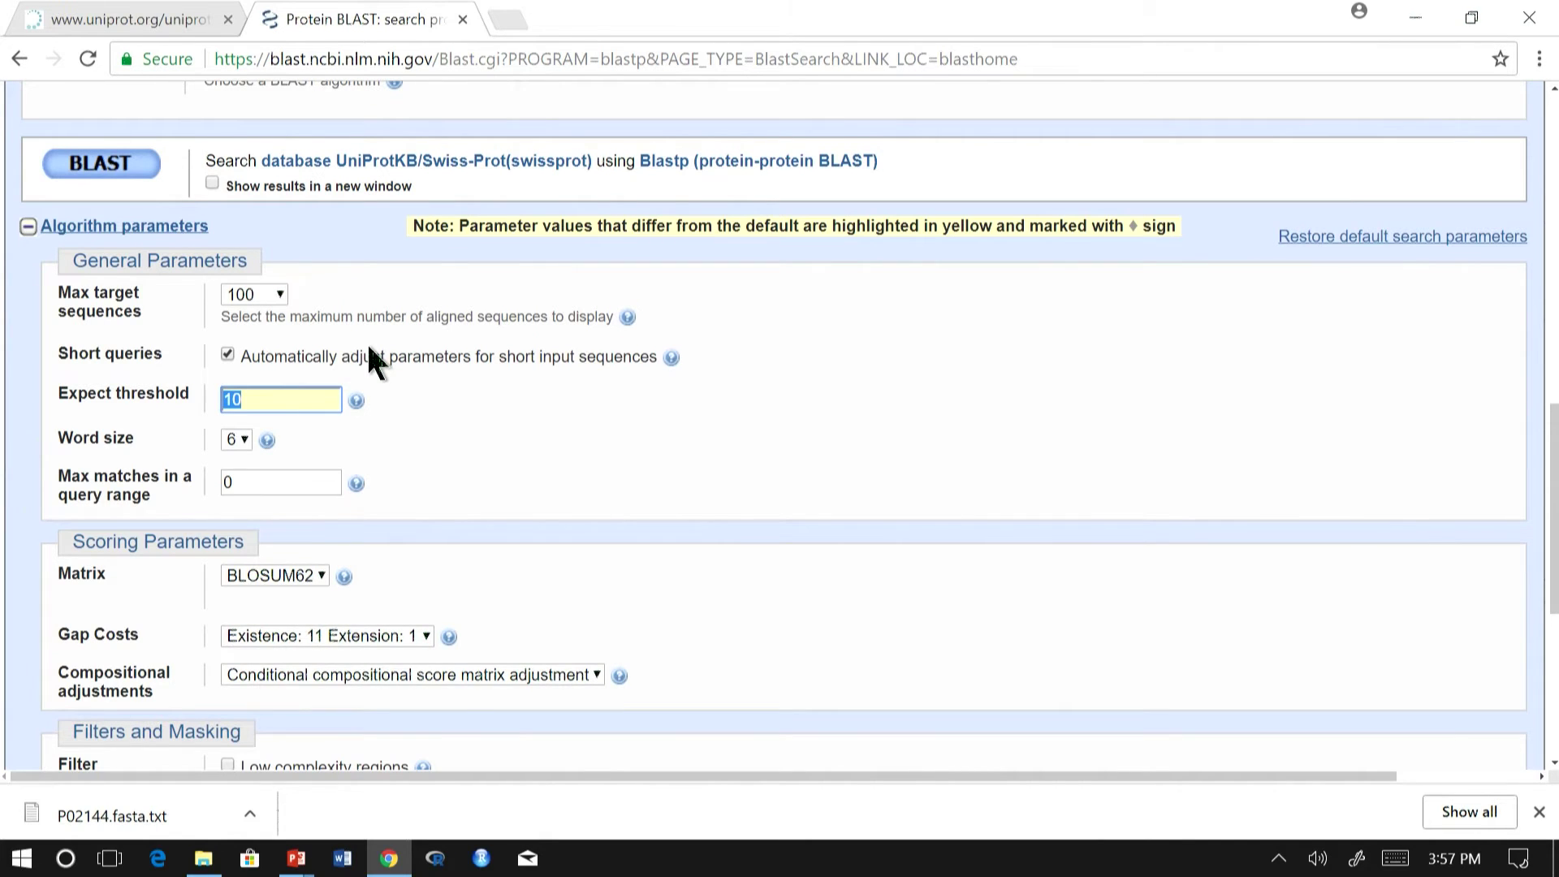
text(1e-4)
click(383, 432)
scroll(479, 447, down, 2)
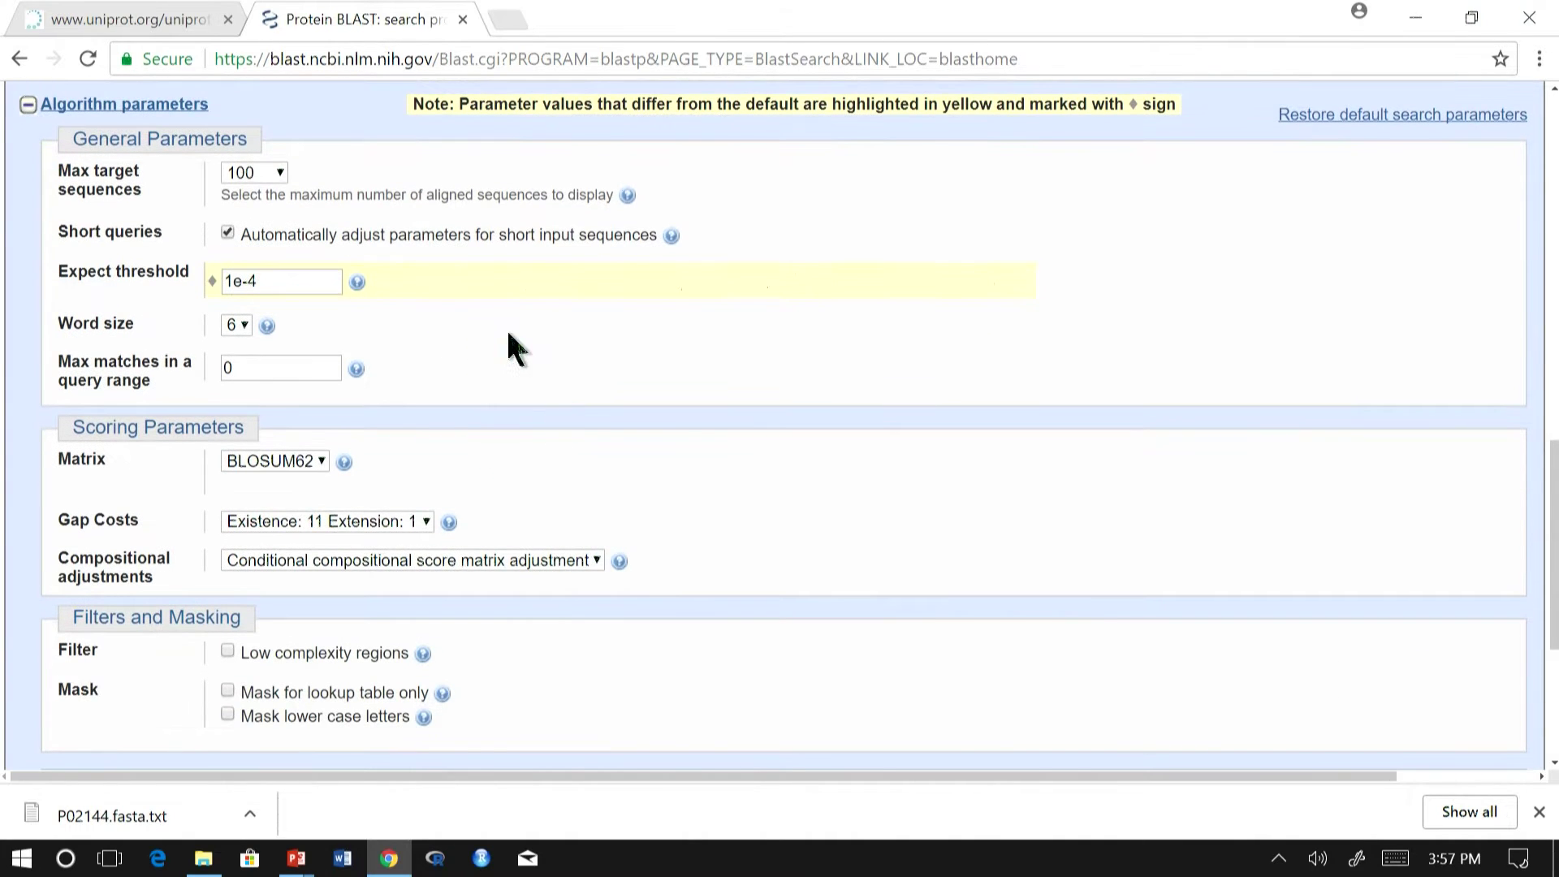
scroll(455, 327, down, 1)
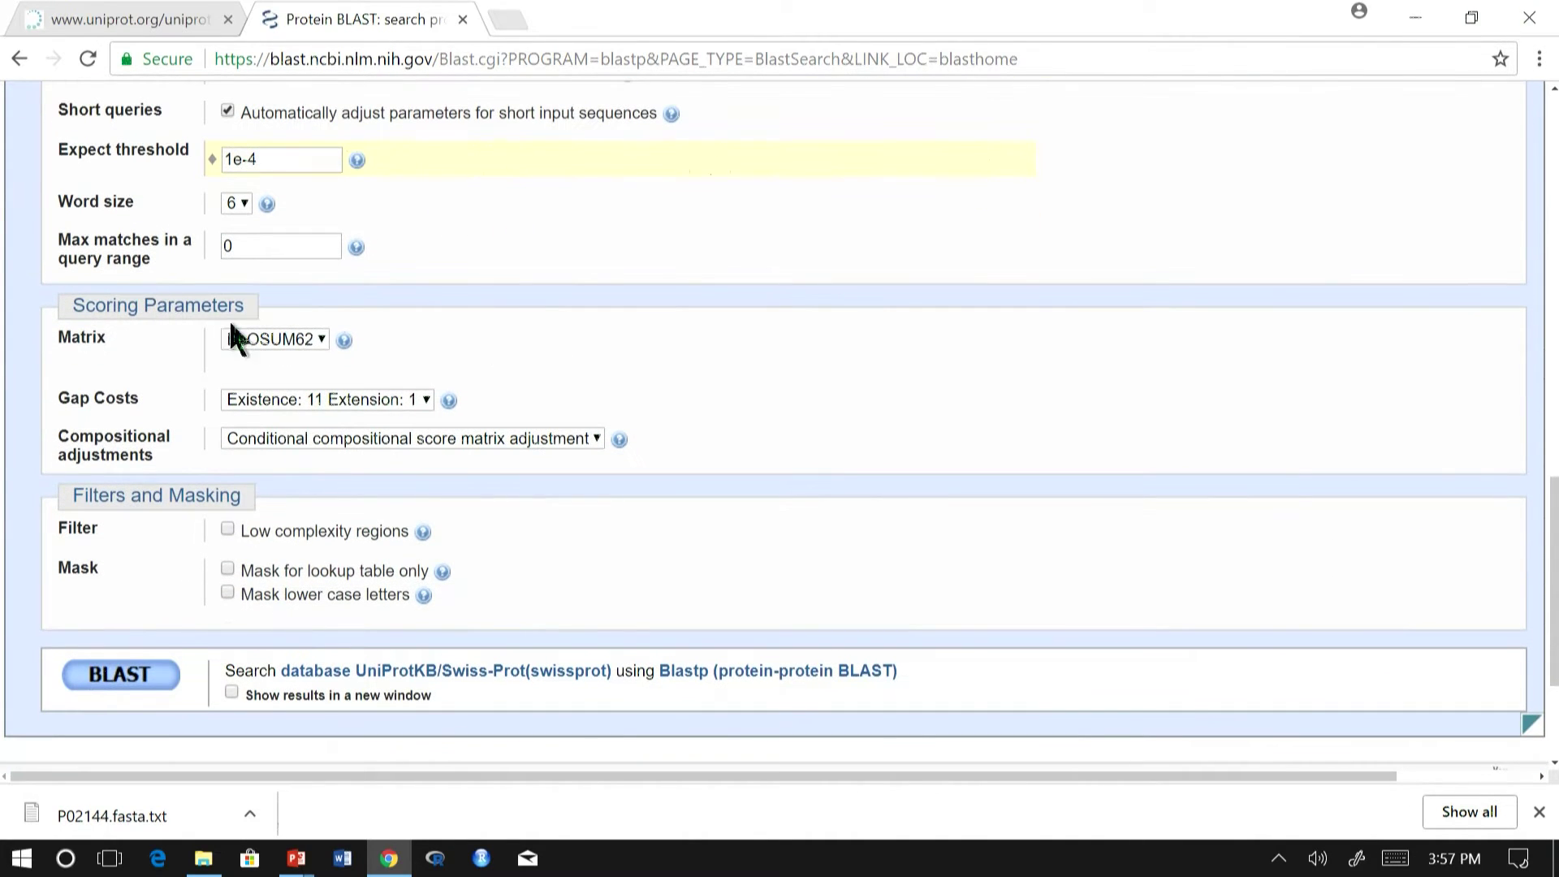
click(314, 340)
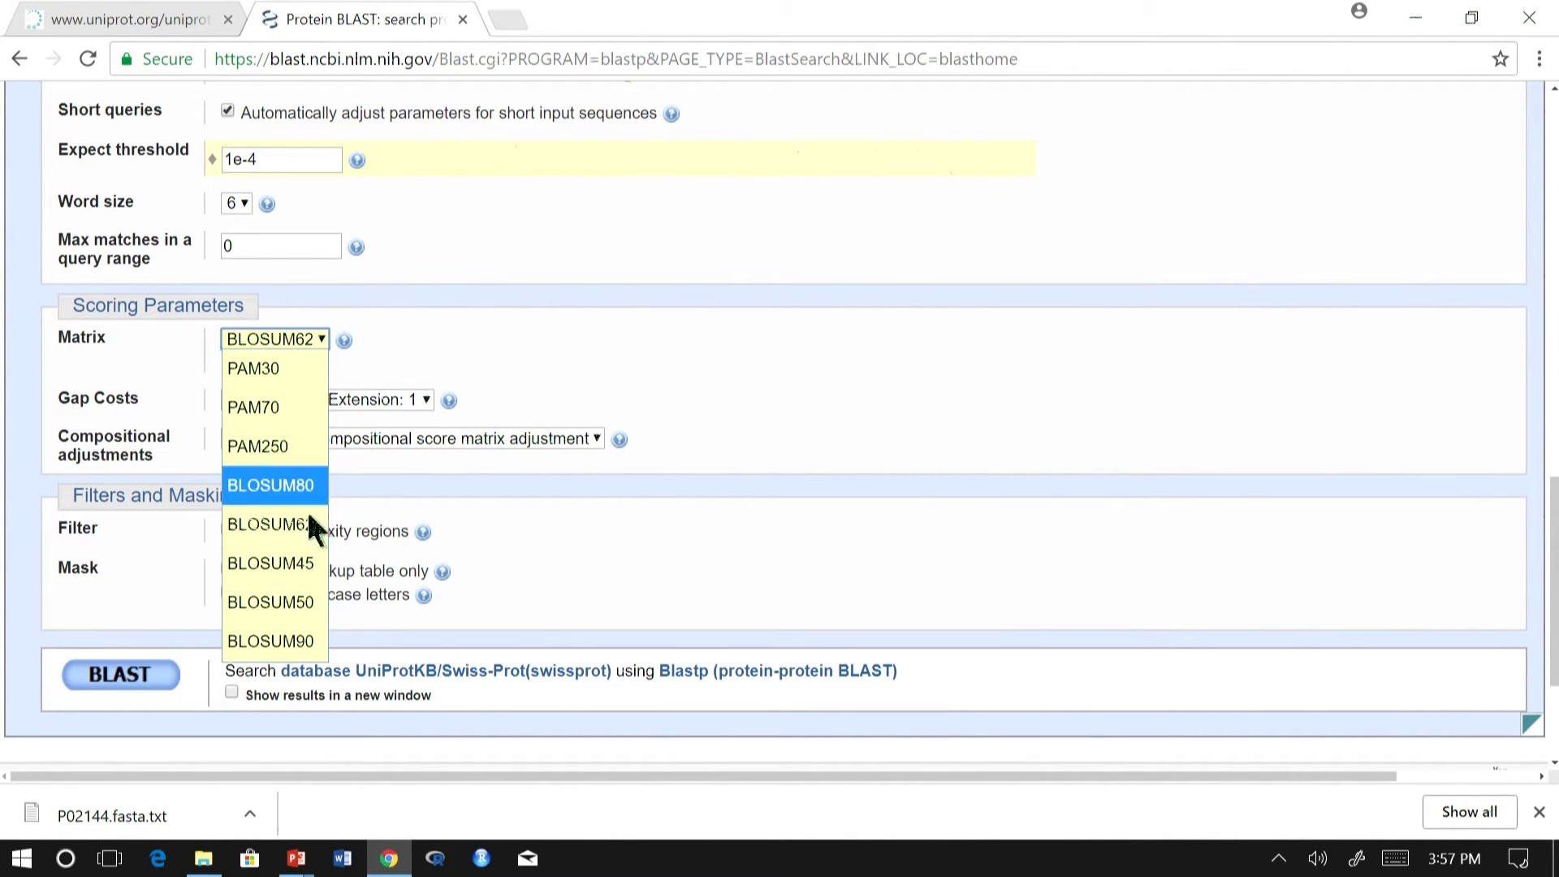
click(305, 532)
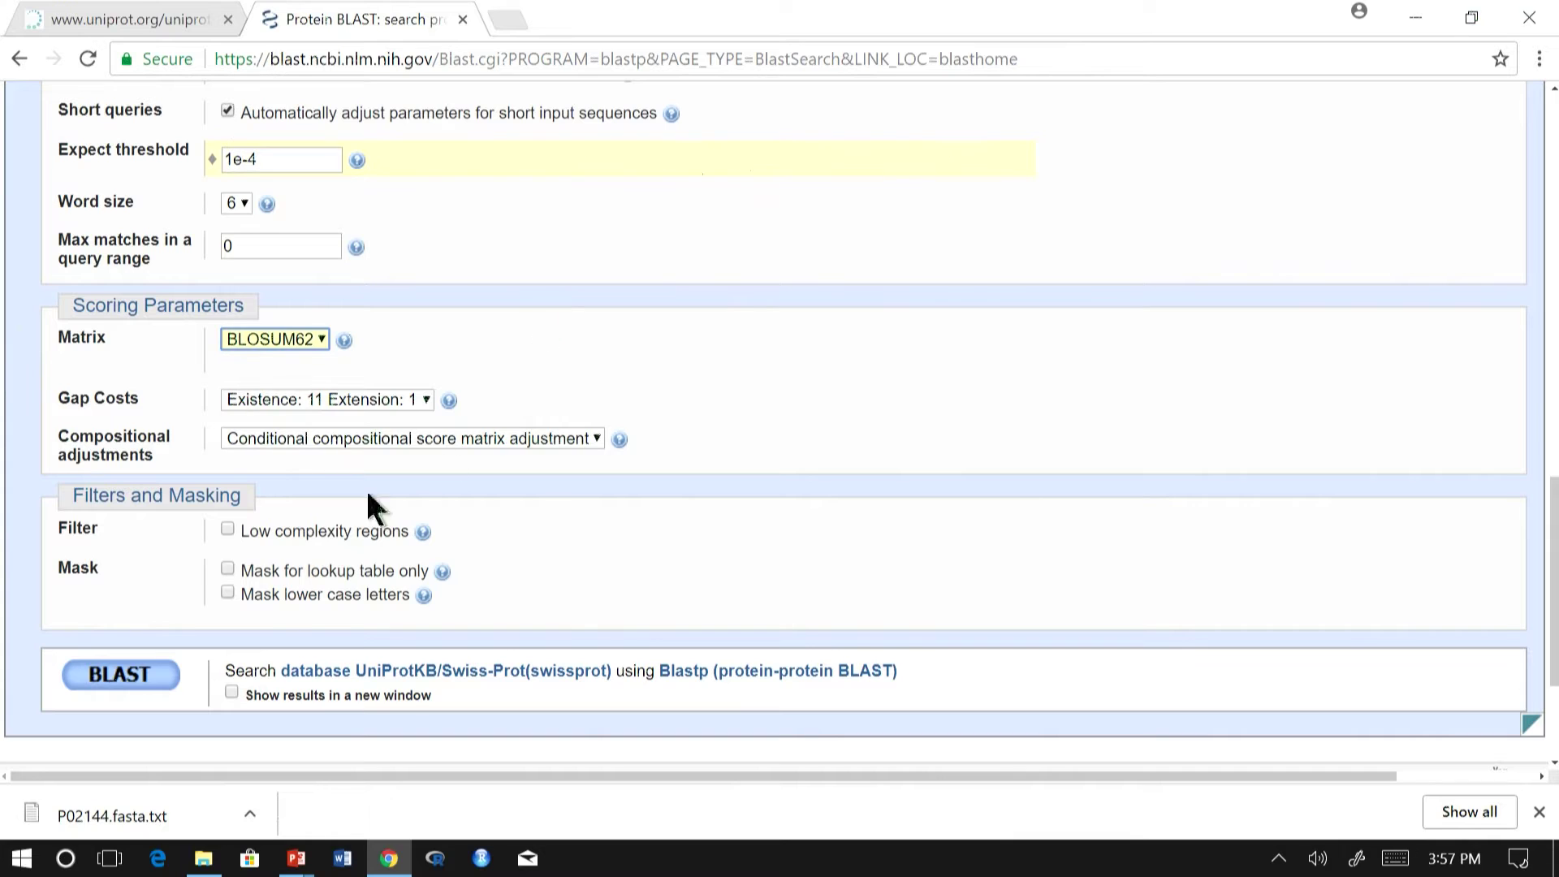
scroll(364, 485, up, 9)
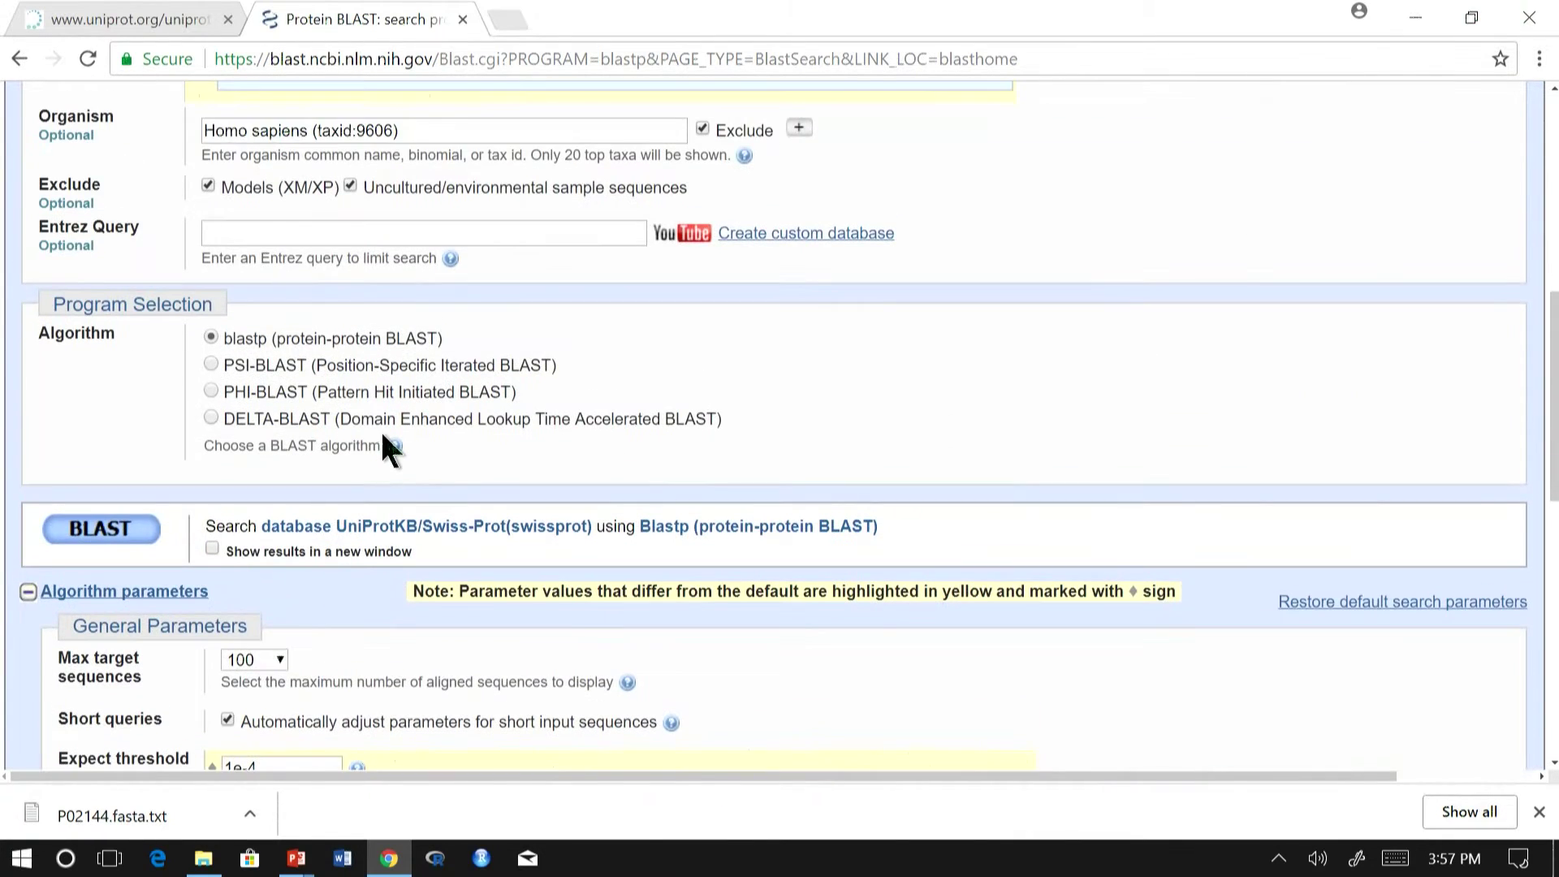
Step: Run the blastp search and wait for the myoglobin results, selecting the request ID
click(89, 646)
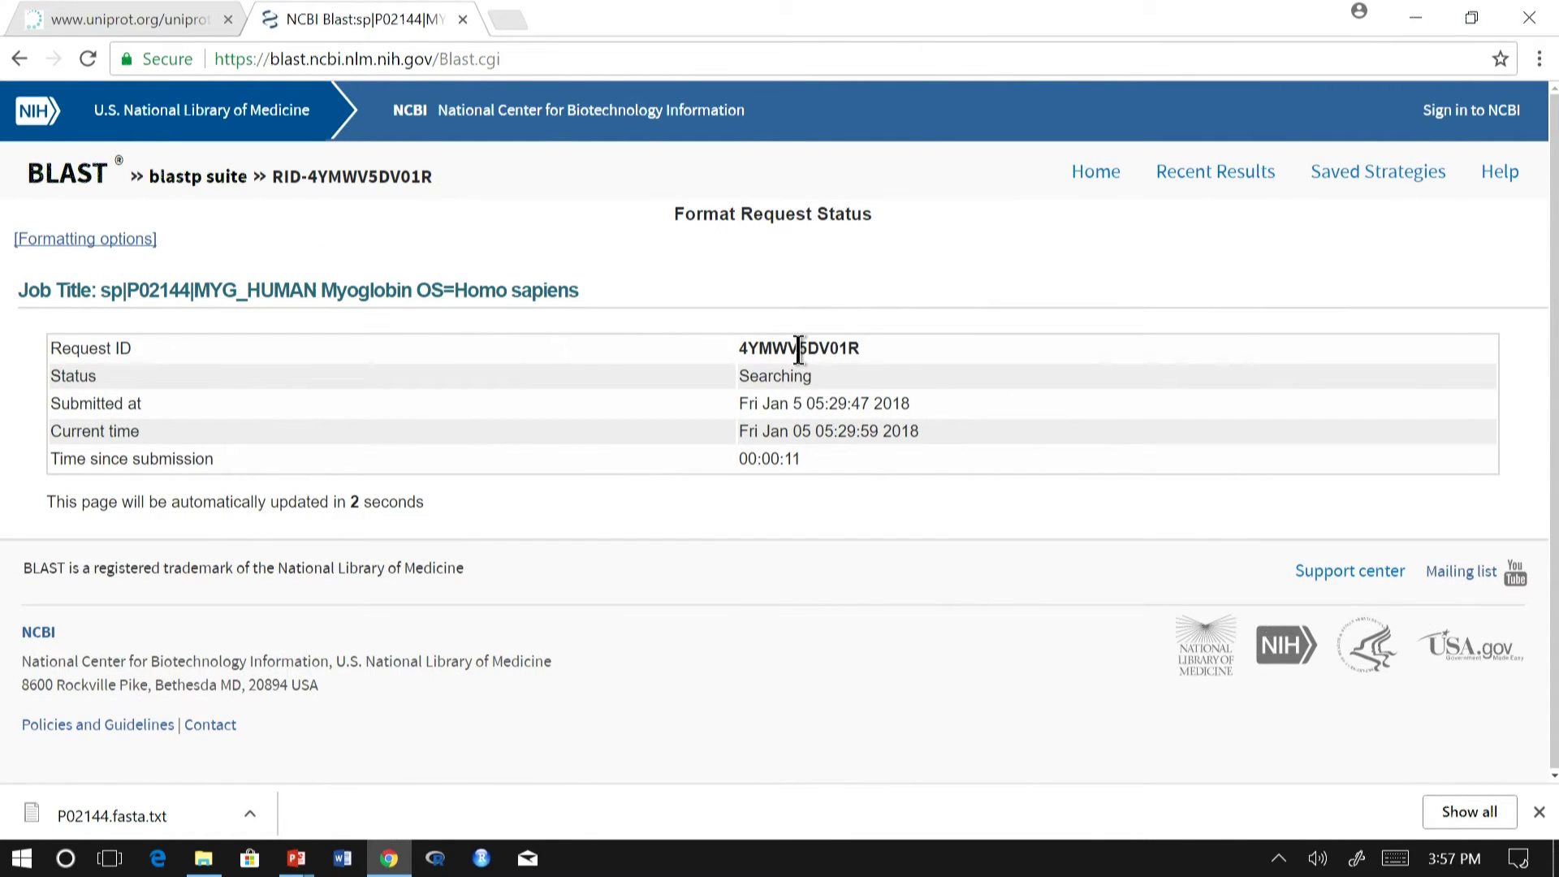
double_click(799, 351)
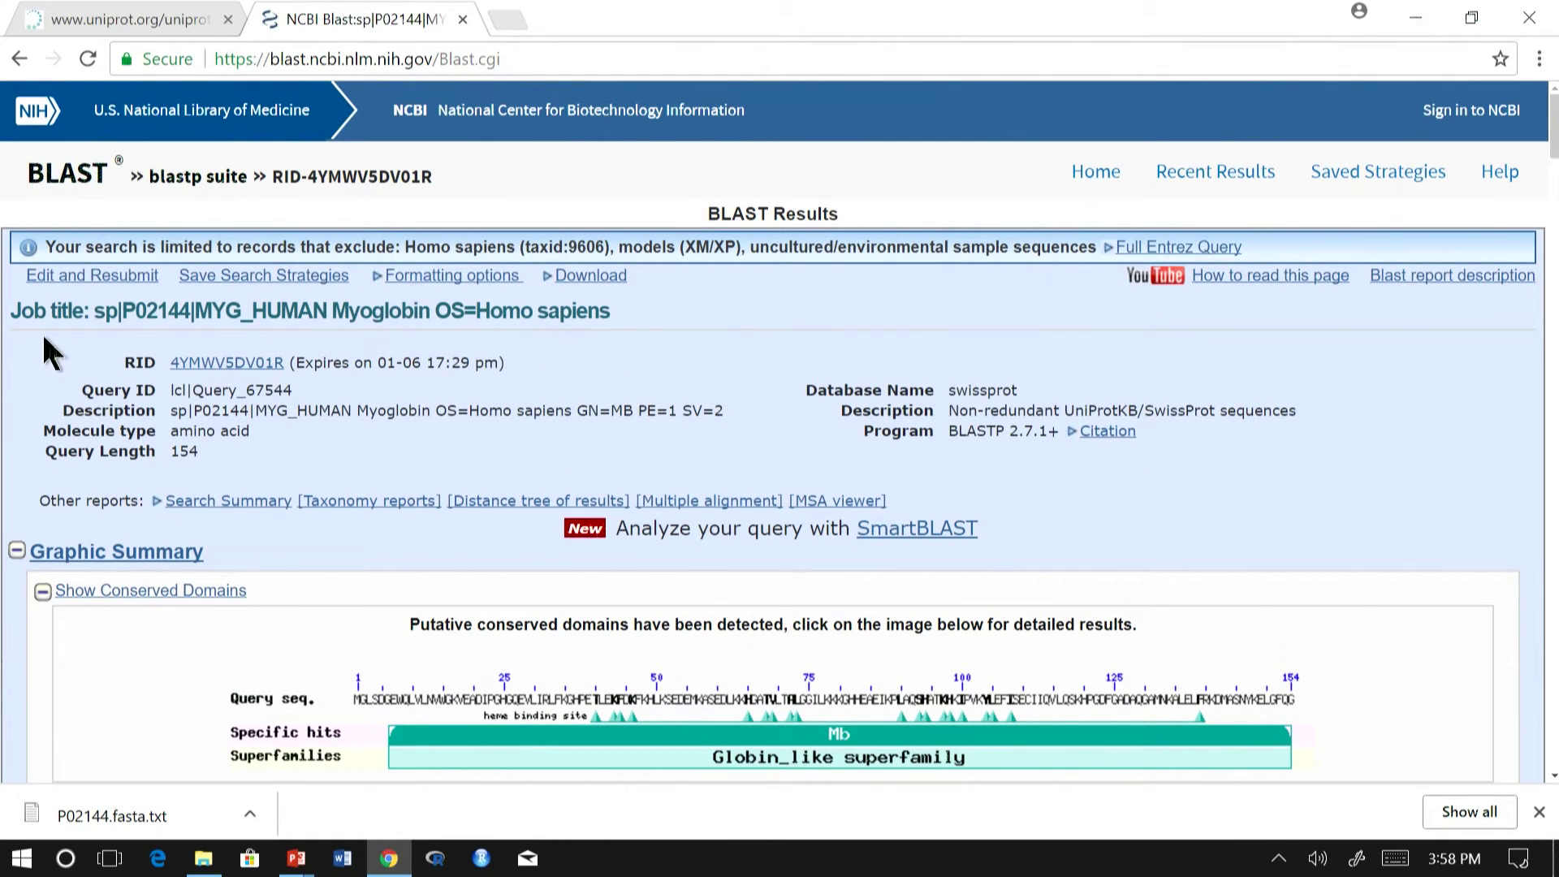
drag(21, 311, 582, 450)
click(576, 437)
scroll(963, 390, down, 1)
scroll(974, 368, down, 1)
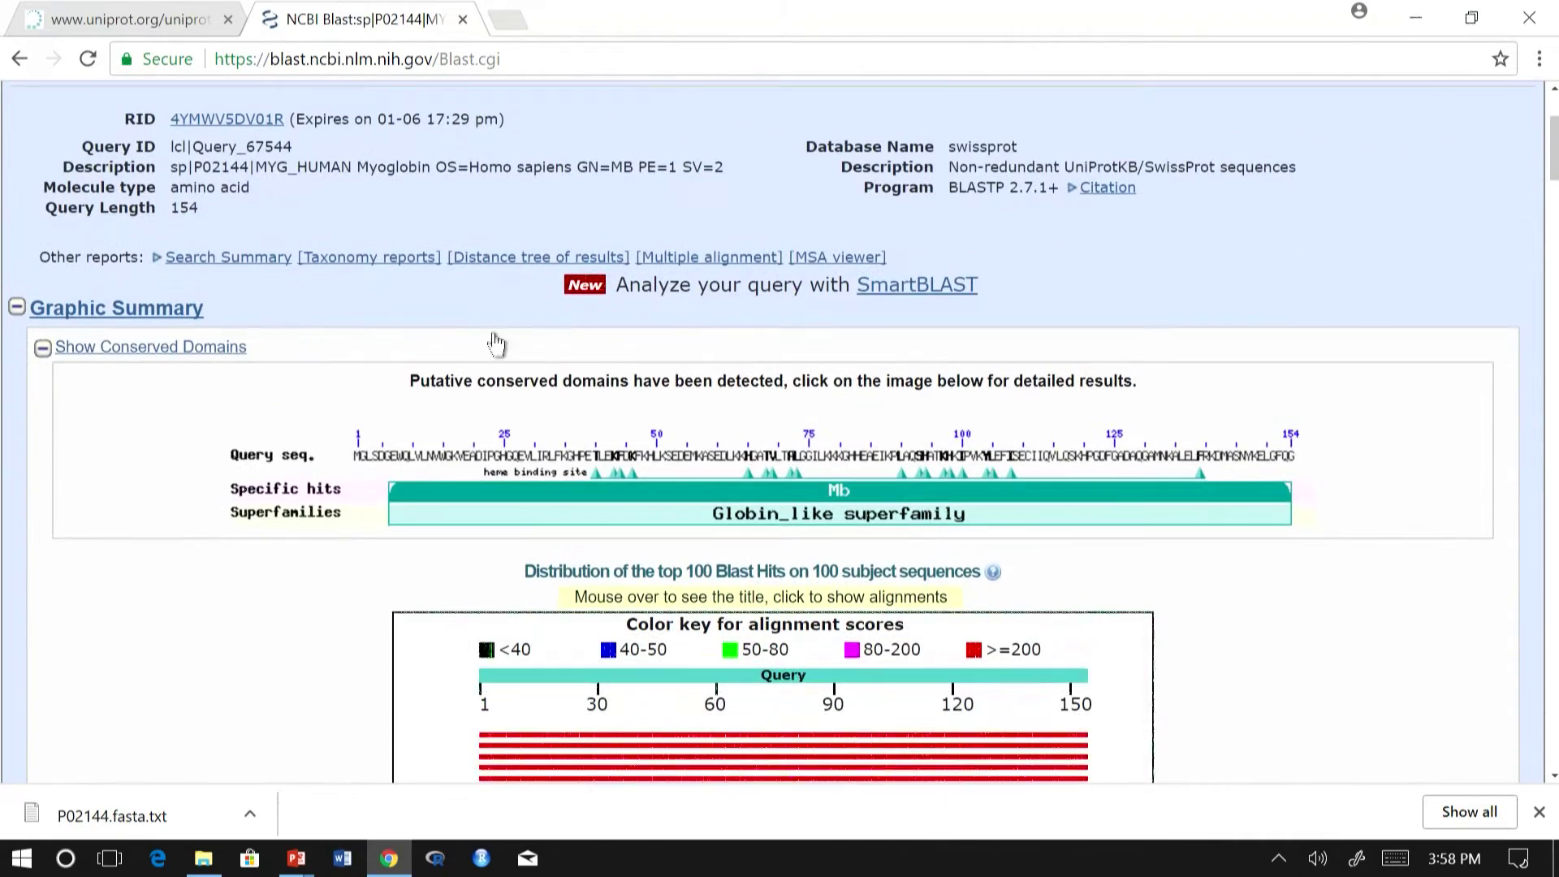
scroll(487, 349, down, 1)
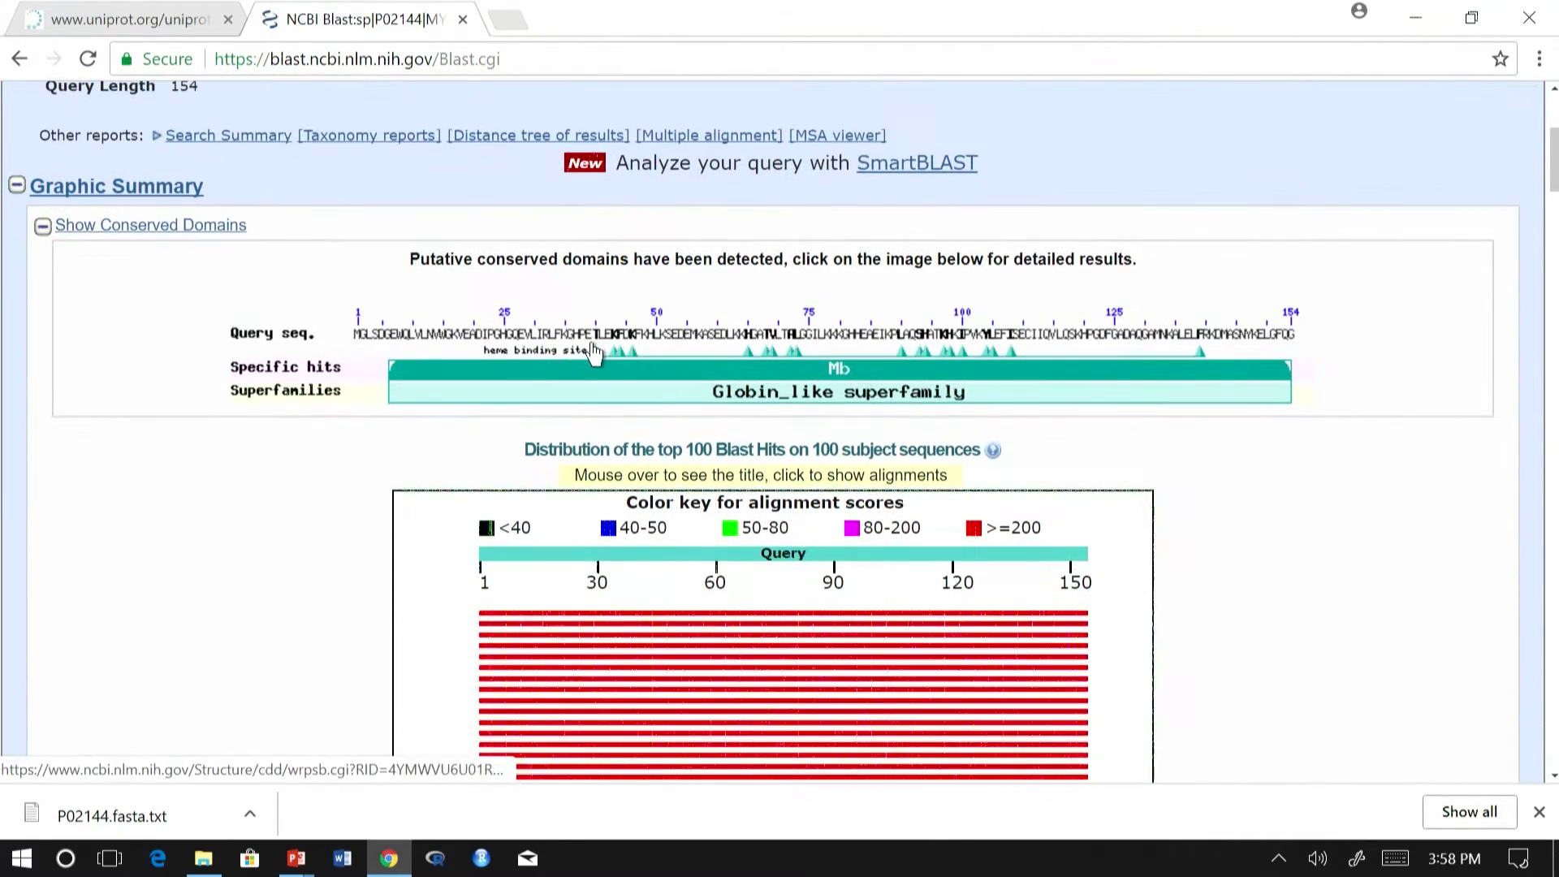
scroll(689, 333, down, 1)
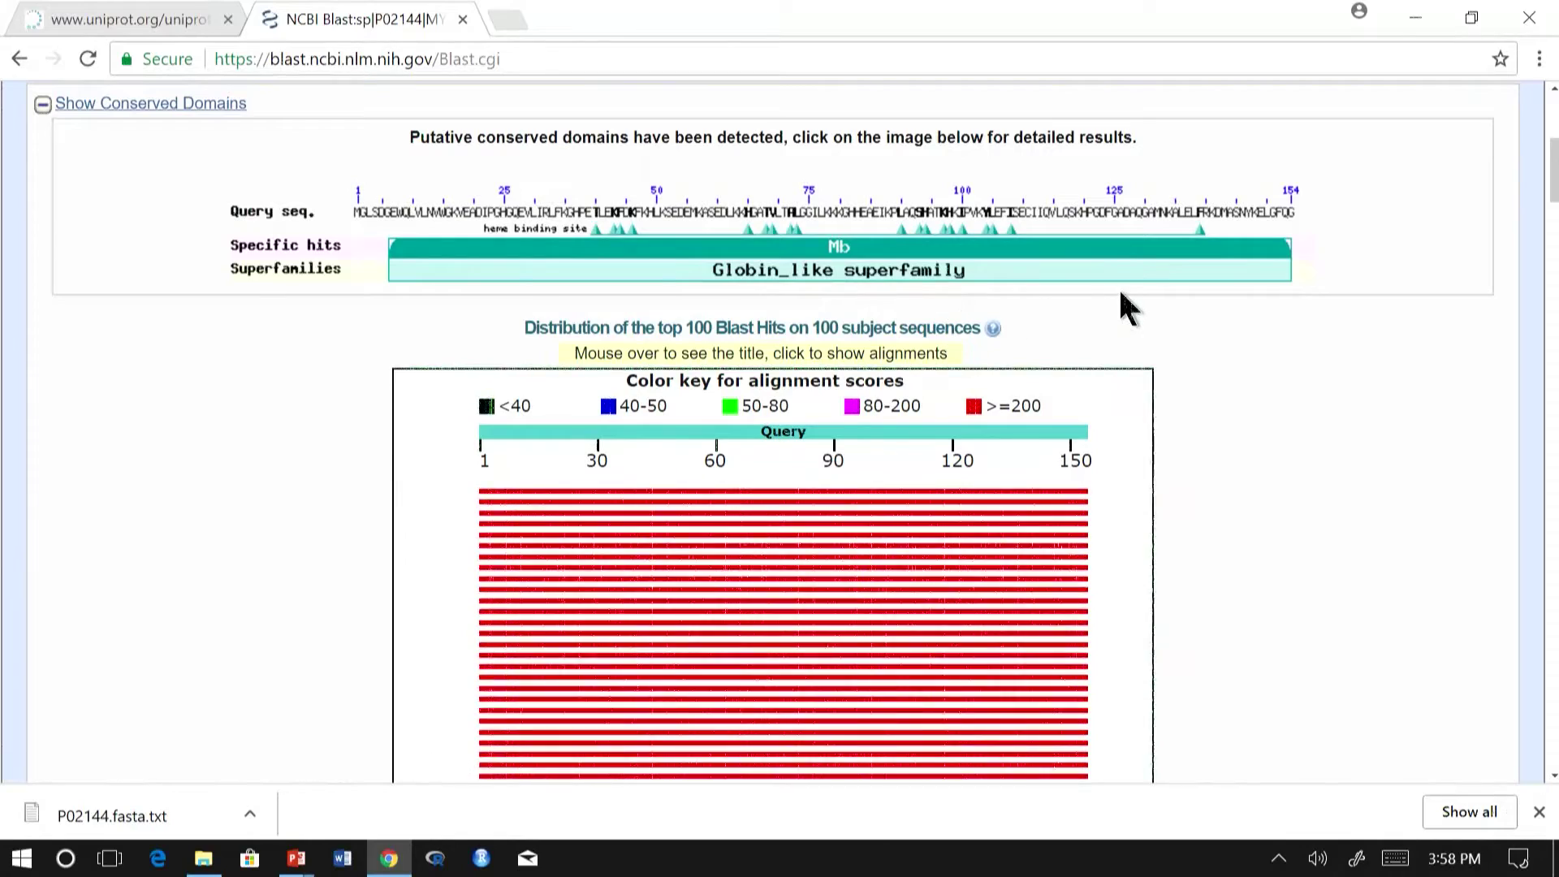
scroll(1119, 294, down, 10)
scroll(1125, 307, down, 3)
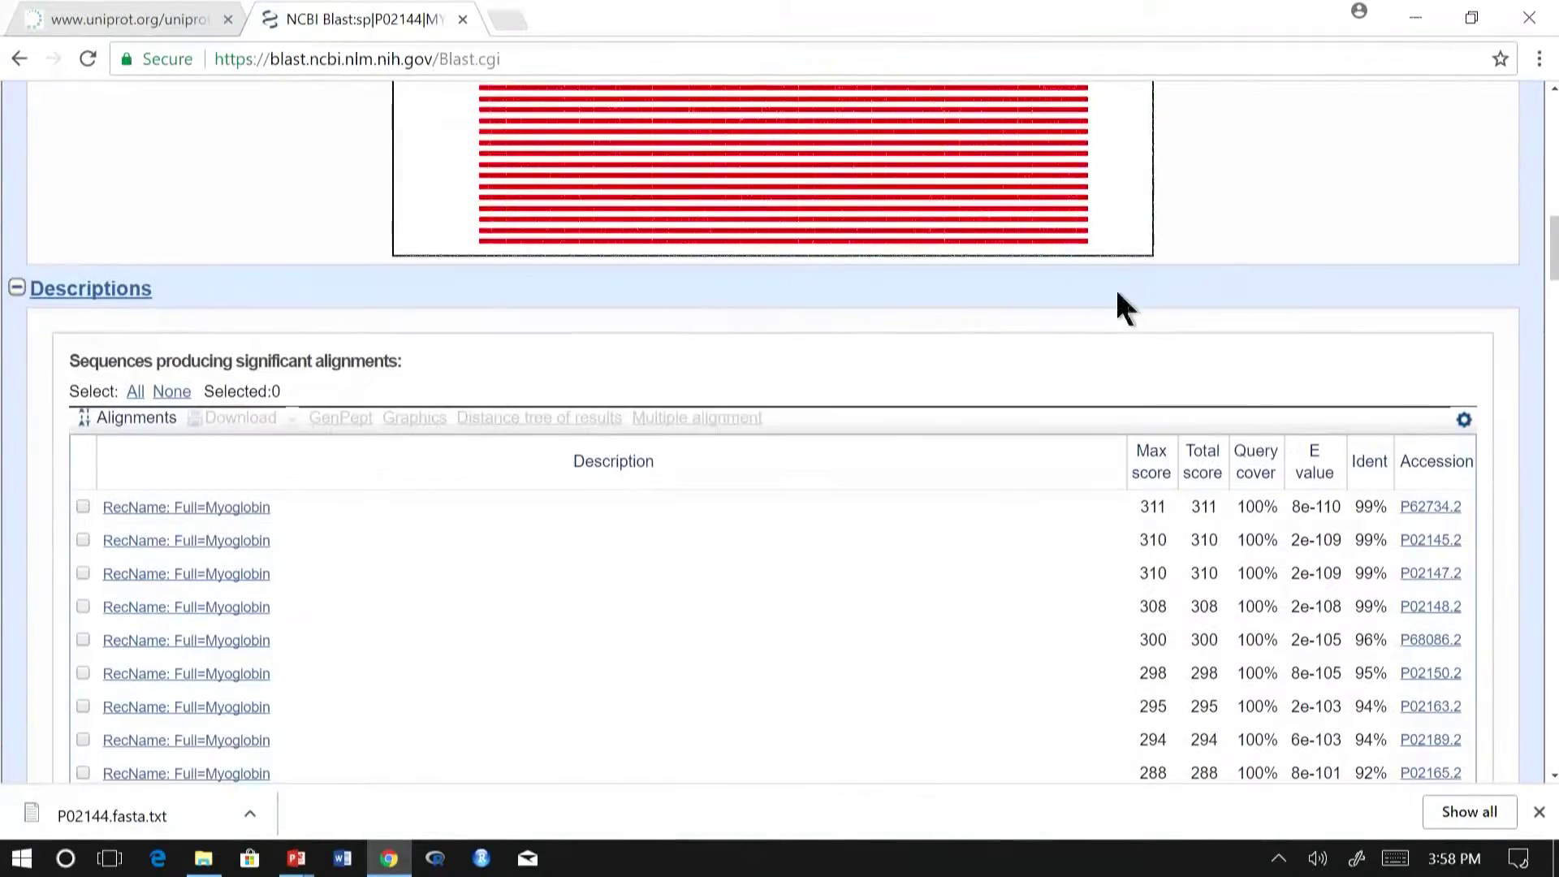
scroll(504, 372, down, 1)
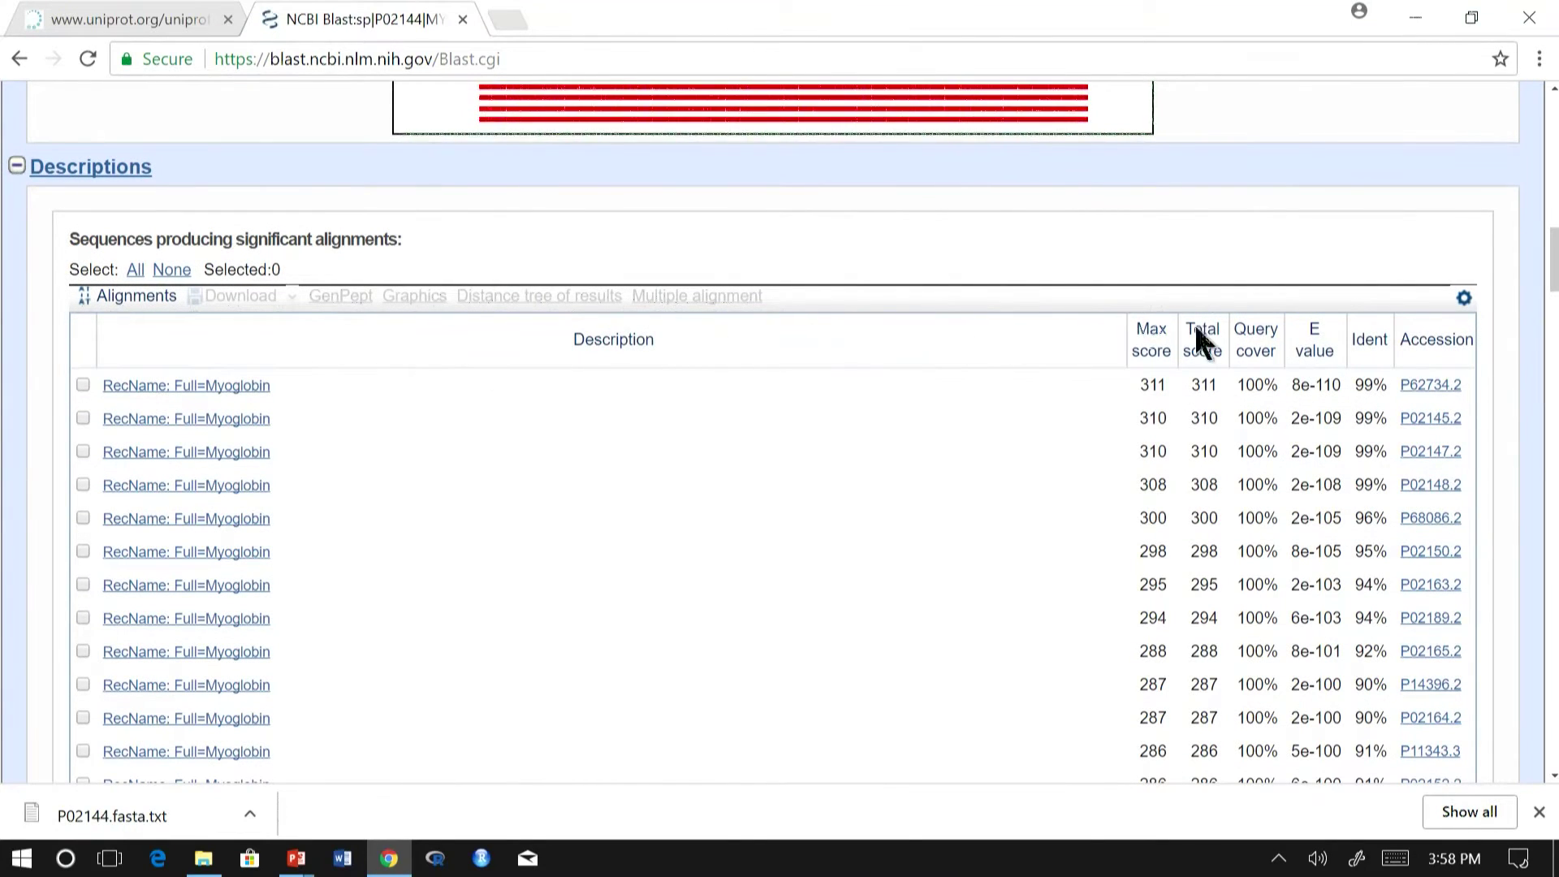
scroll(1340, 325, down, 1)
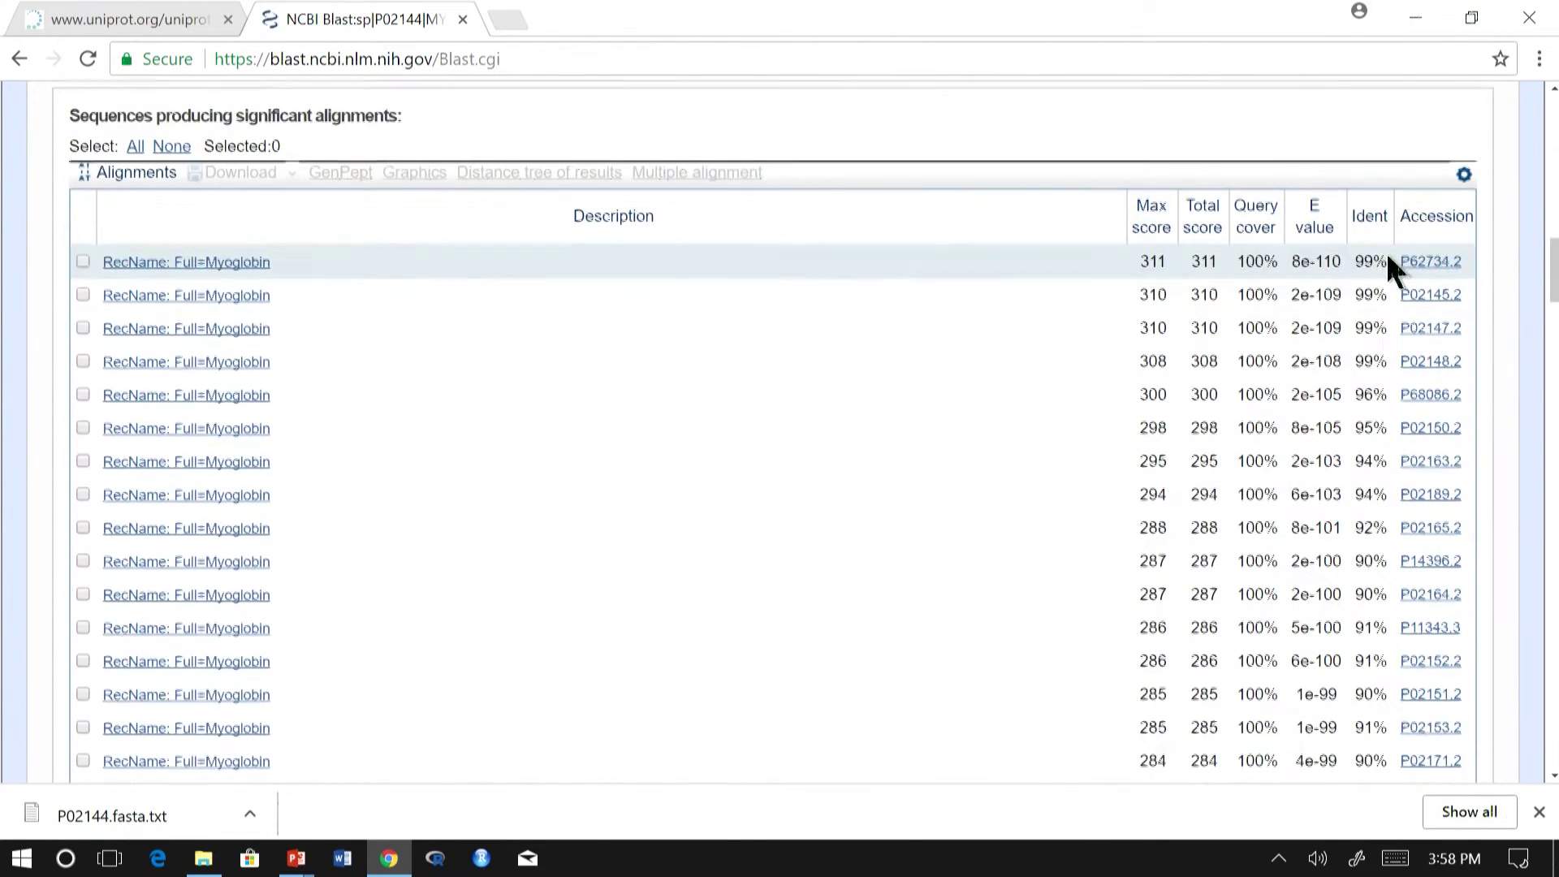
scroll(1385, 259, down, 8)
scroll(1383, 268, down, 15)
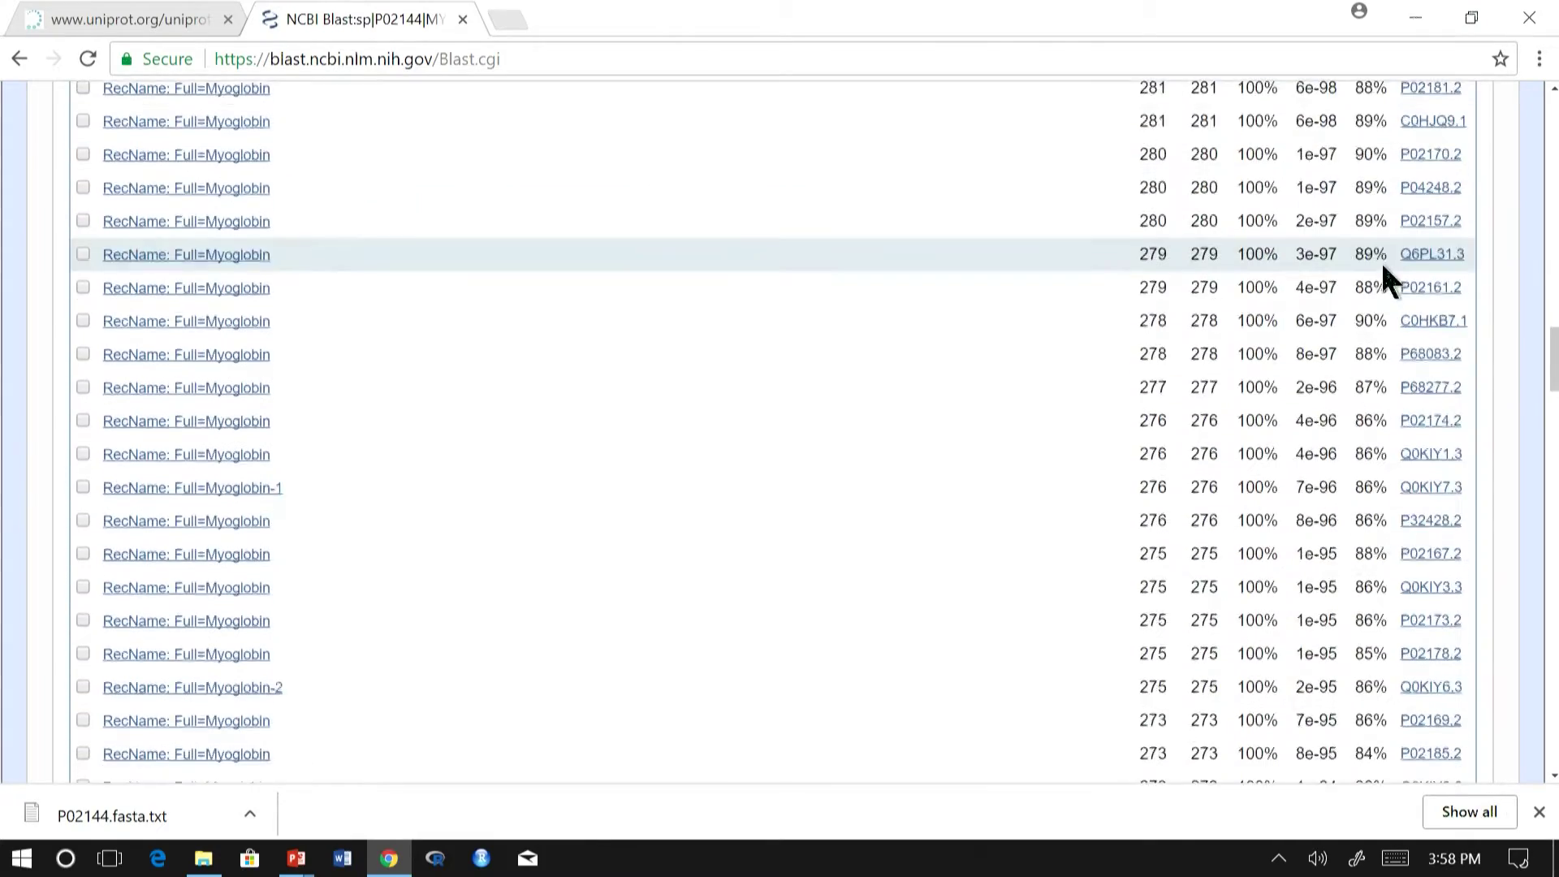
scroll(689, 522, down, 20)
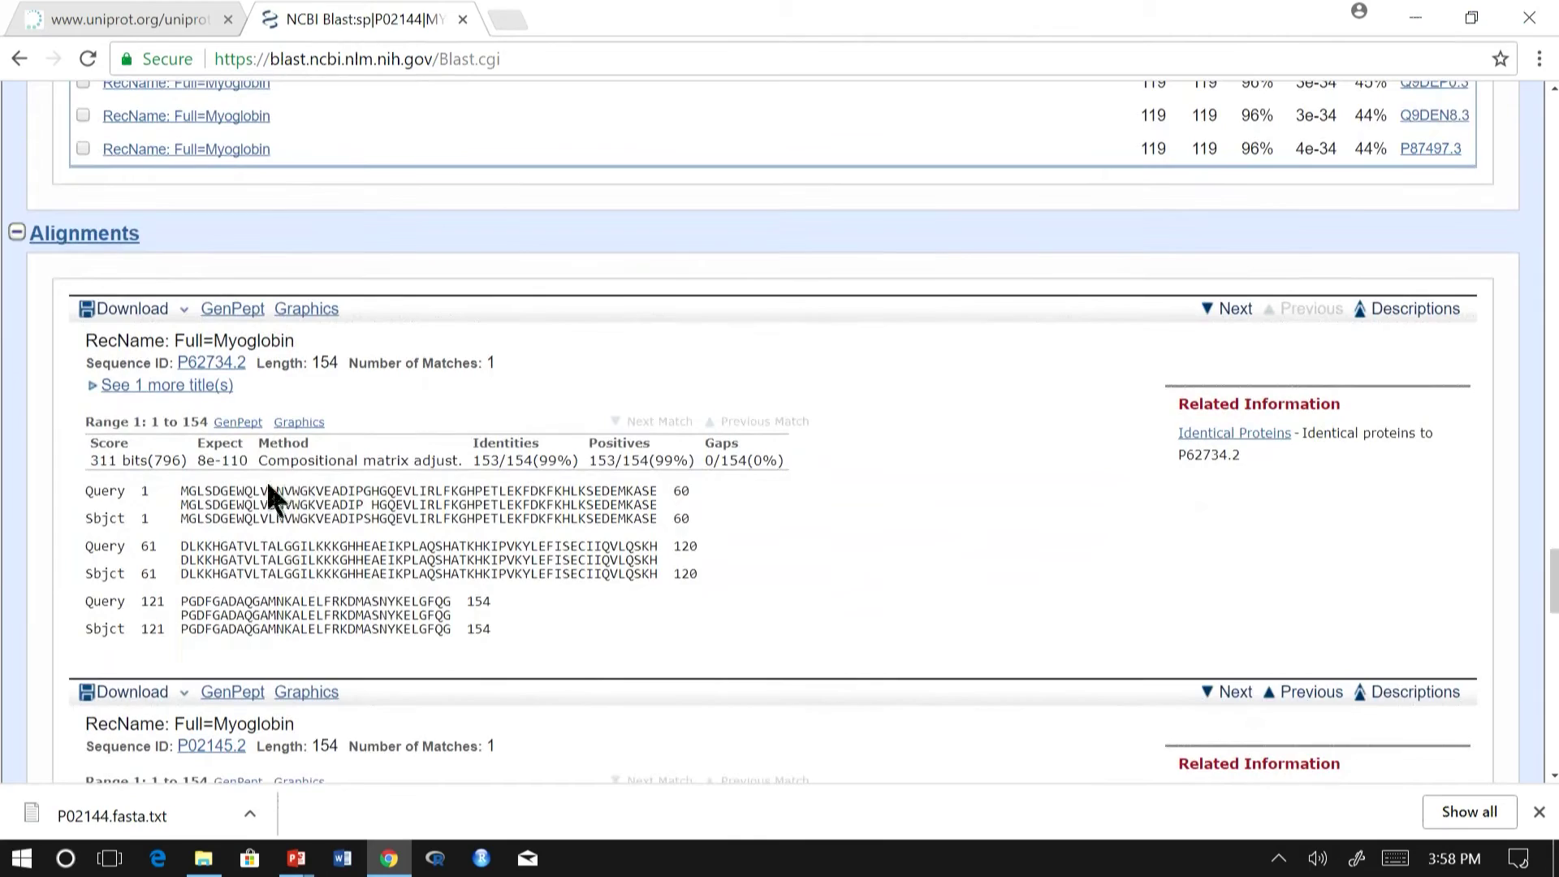
scroll(431, 443, down, 1)
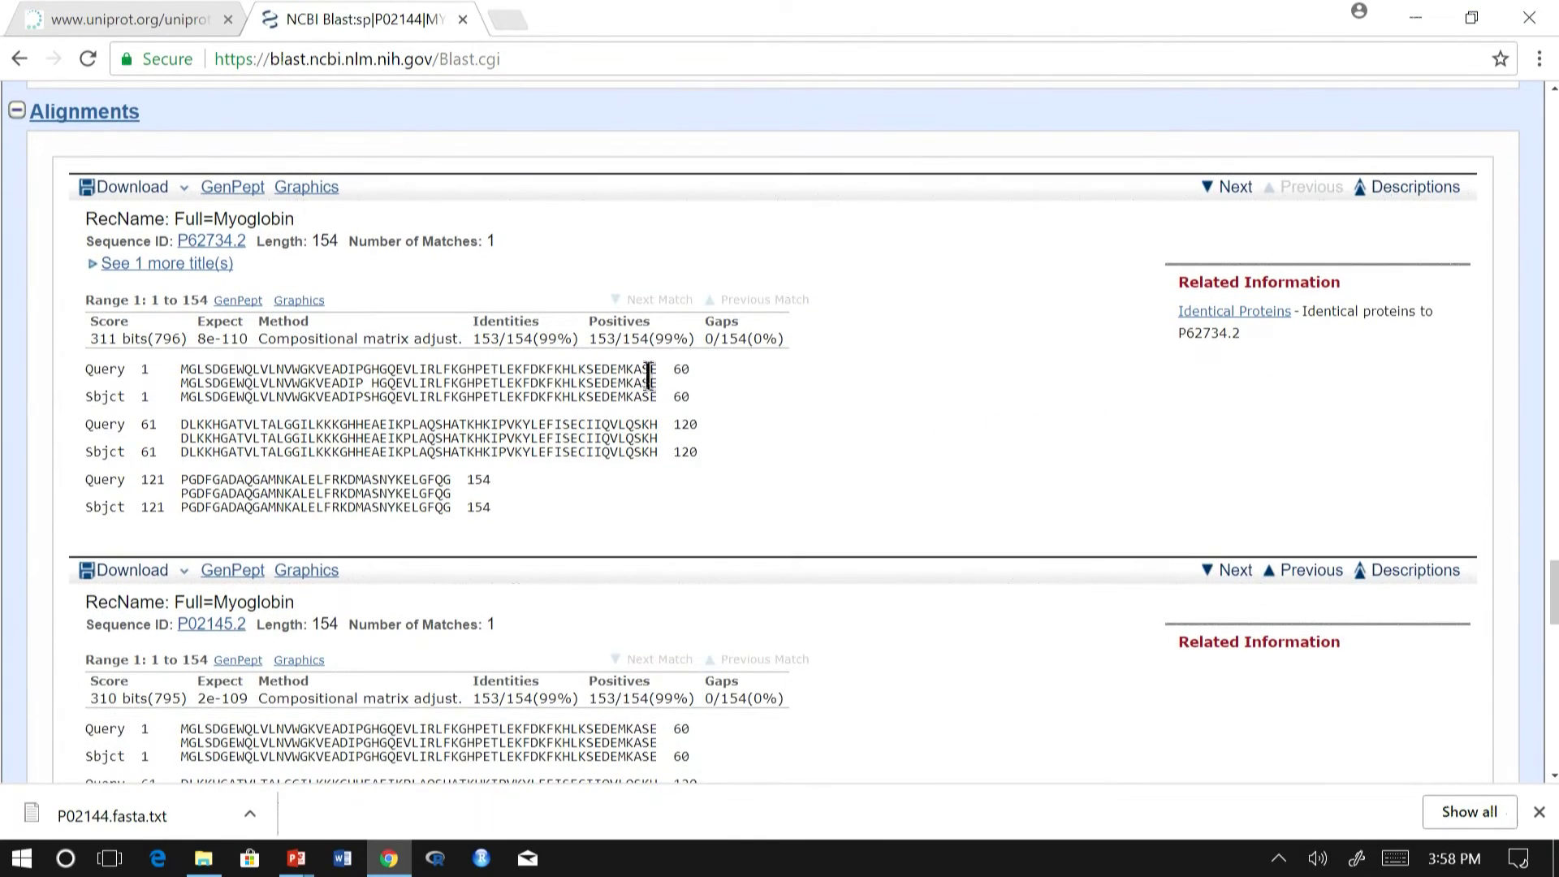
scroll(742, 463, up, 1)
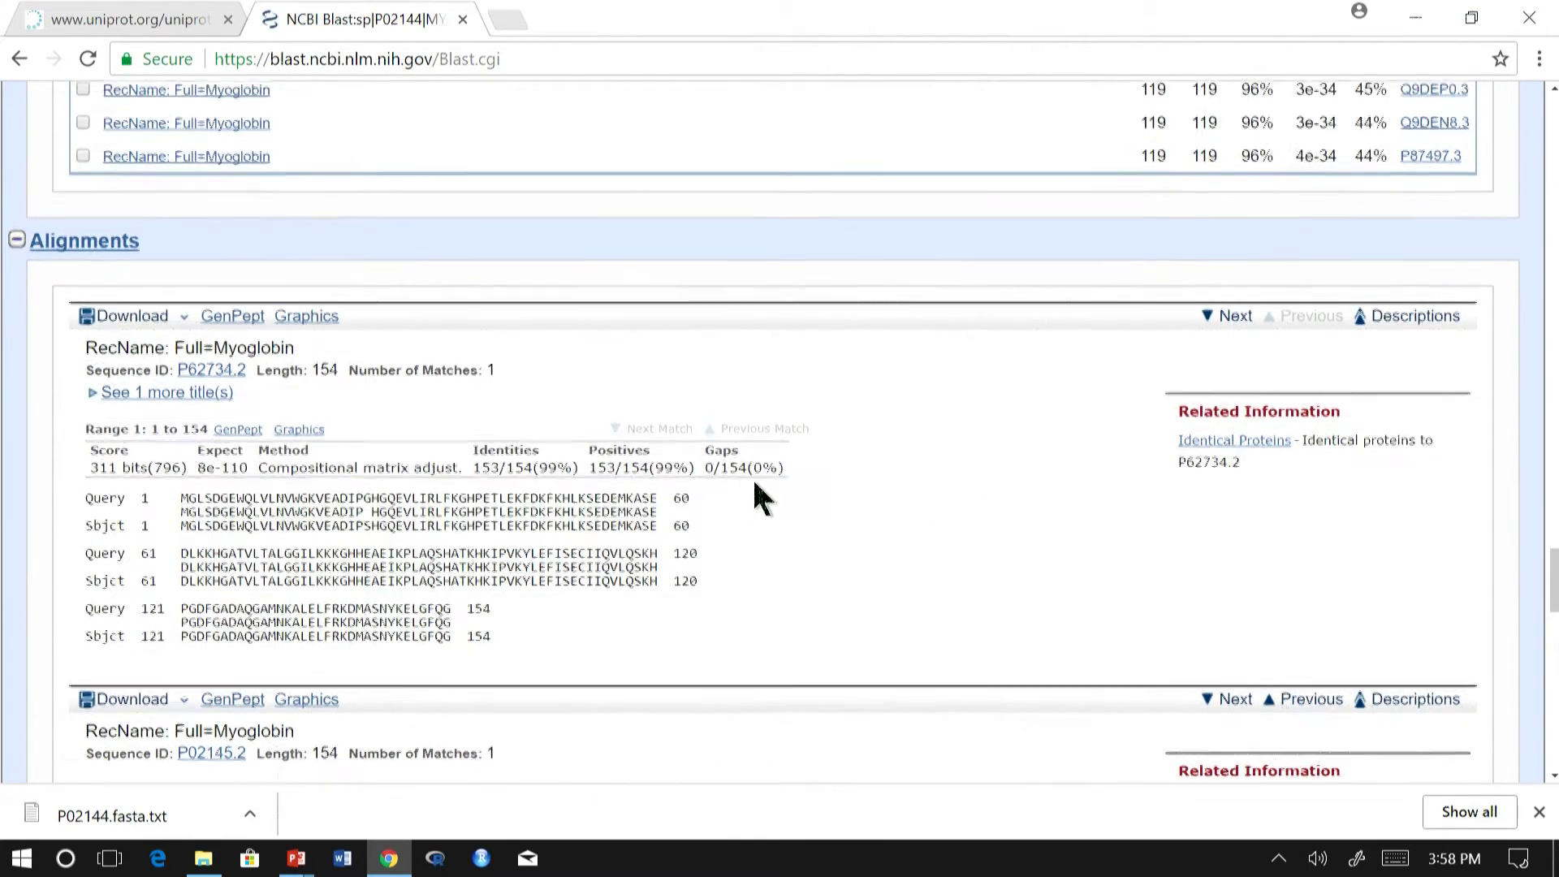
scroll(756, 493, up, 1)
drag(1553, 591, 1532, 122)
scroll(1414, 390, down, 4)
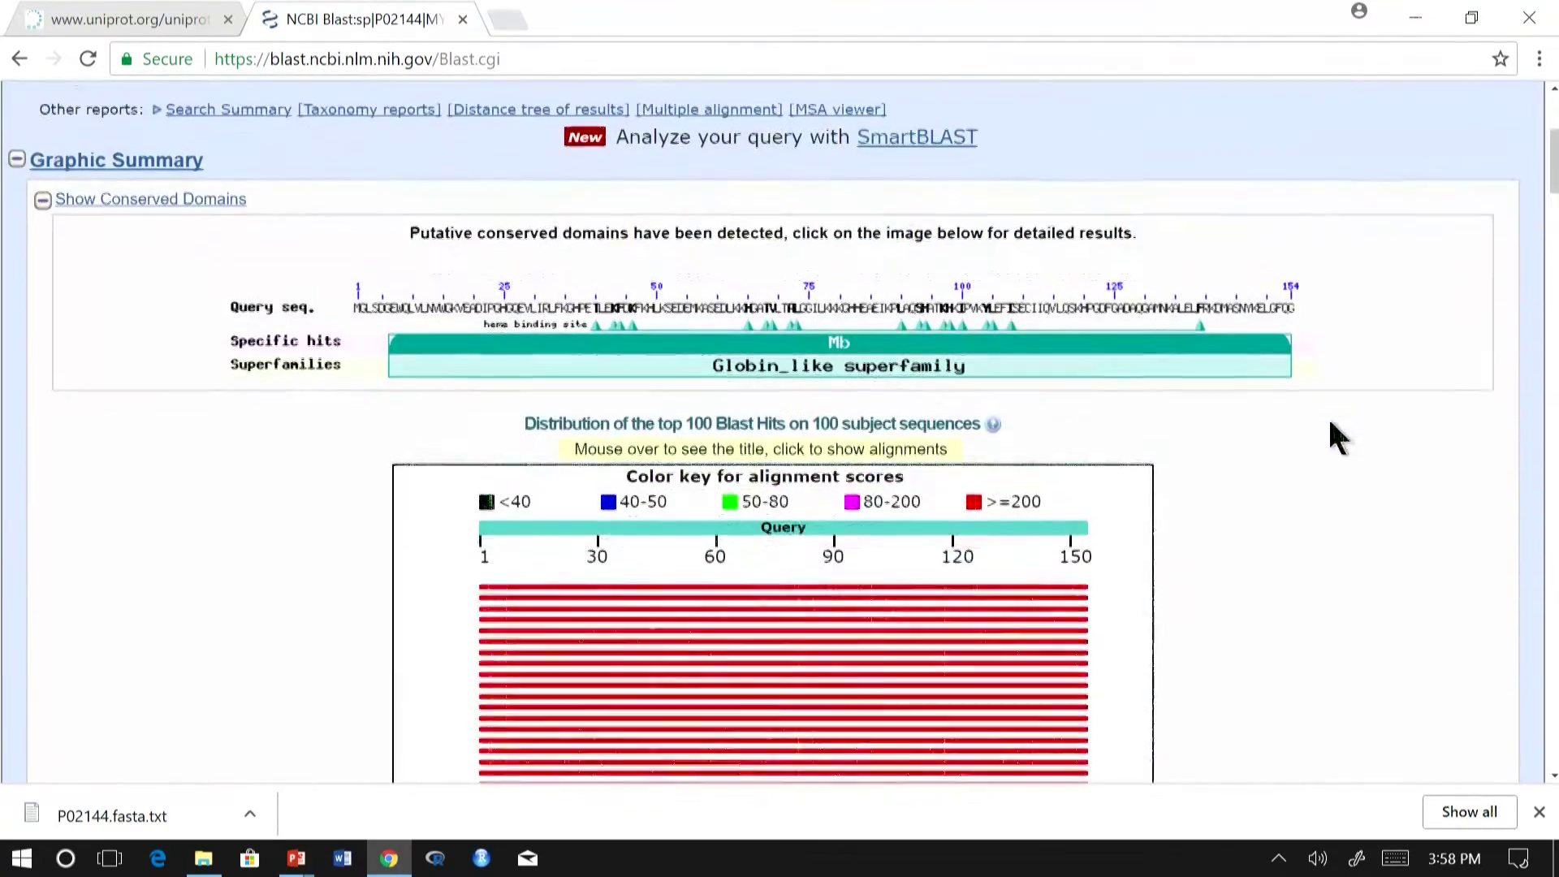
scroll(942, 393, down, 9)
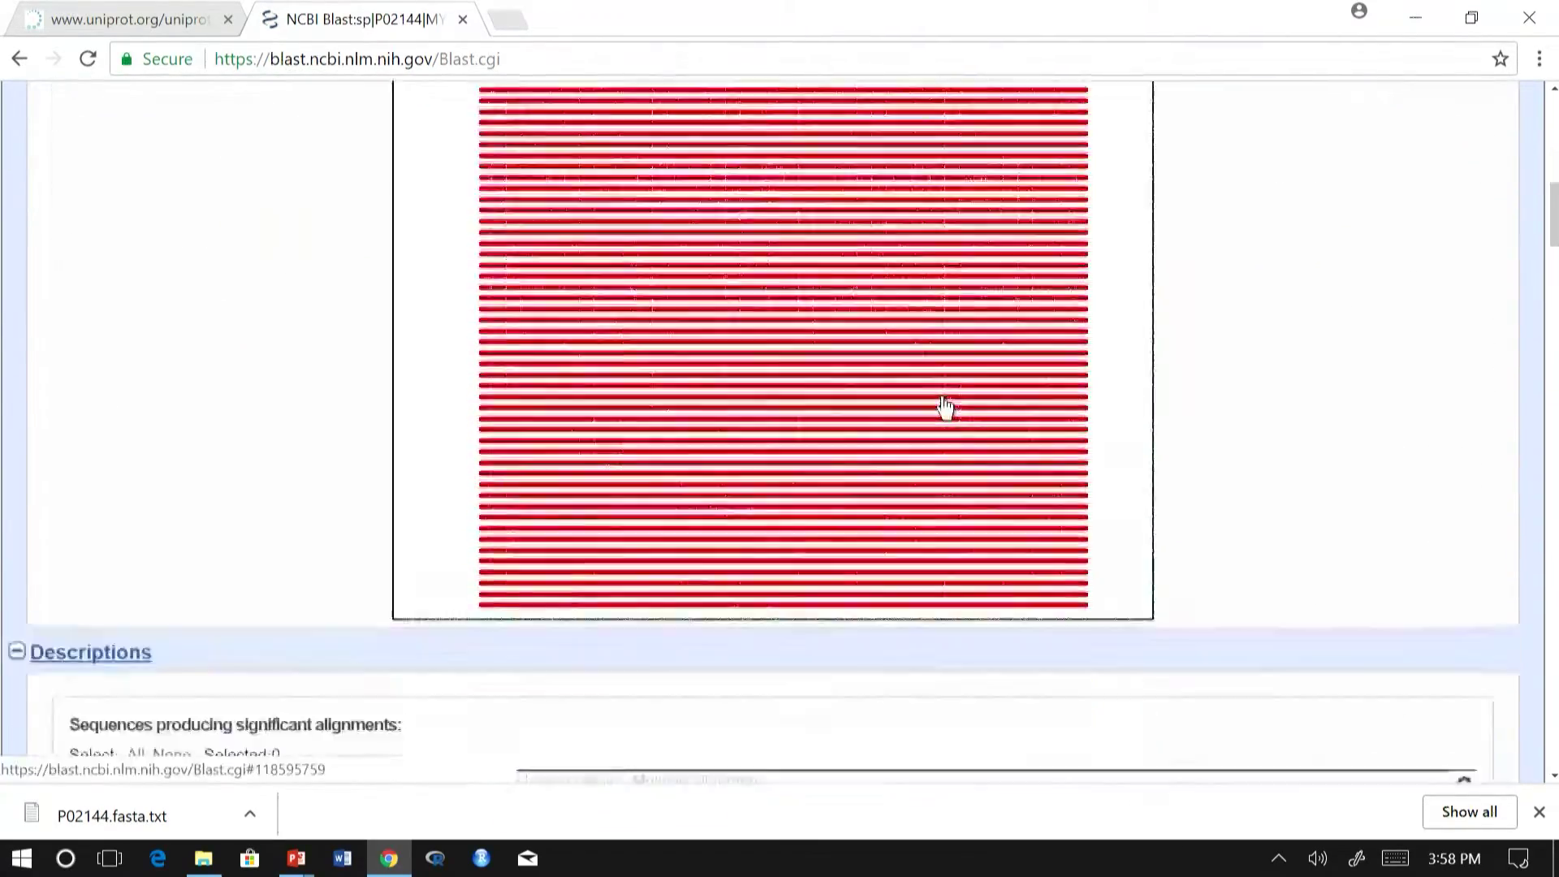
scroll(945, 406, down, 3)
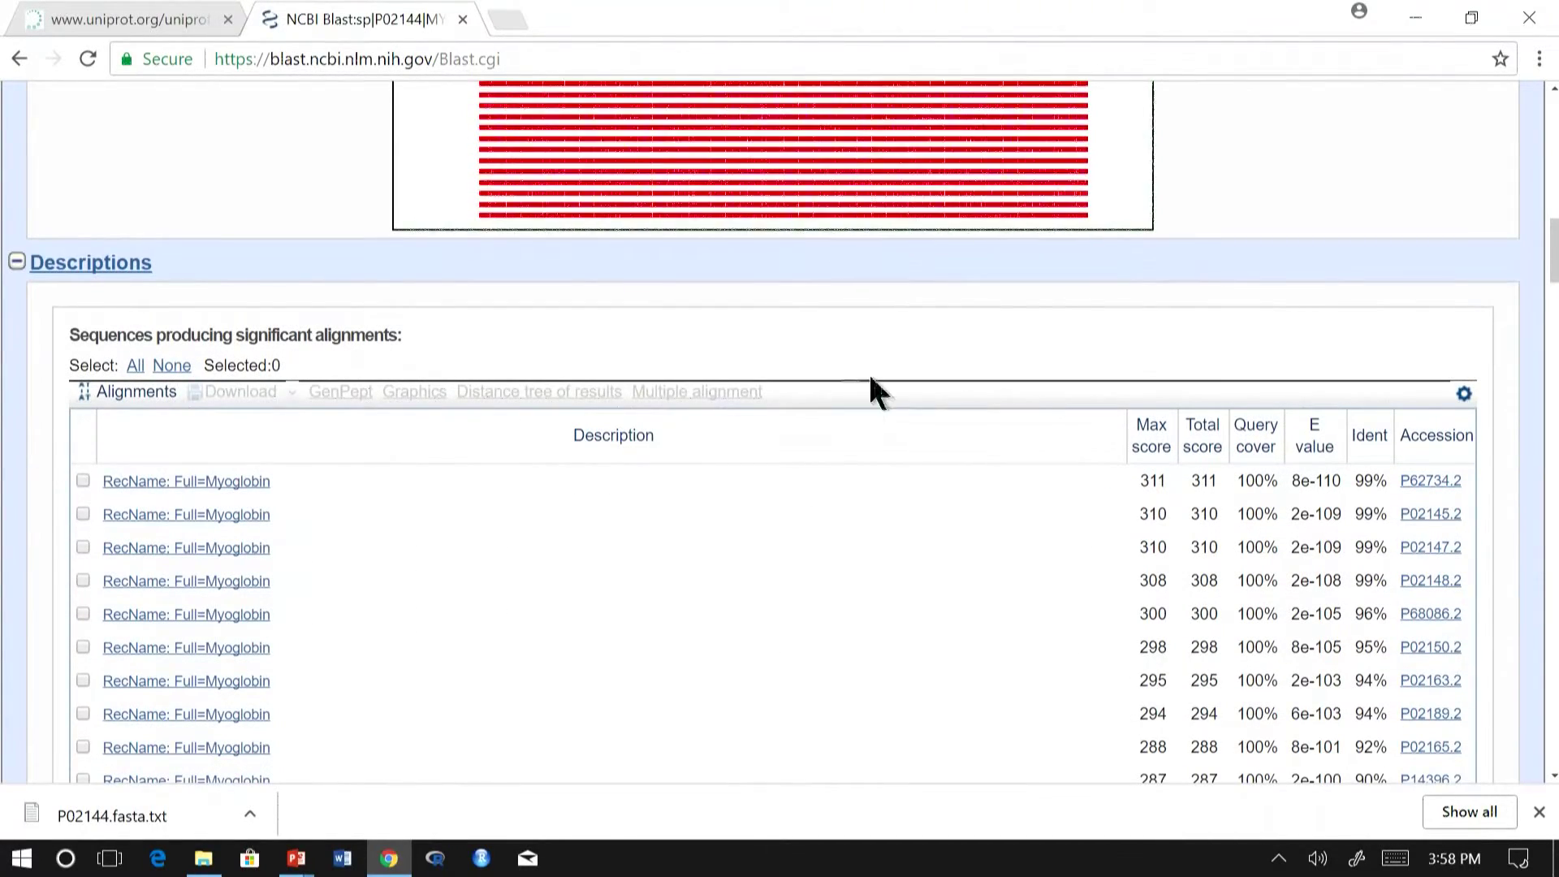
scroll(761, 337, down, 2)
scroll(800, 329, down, 2)
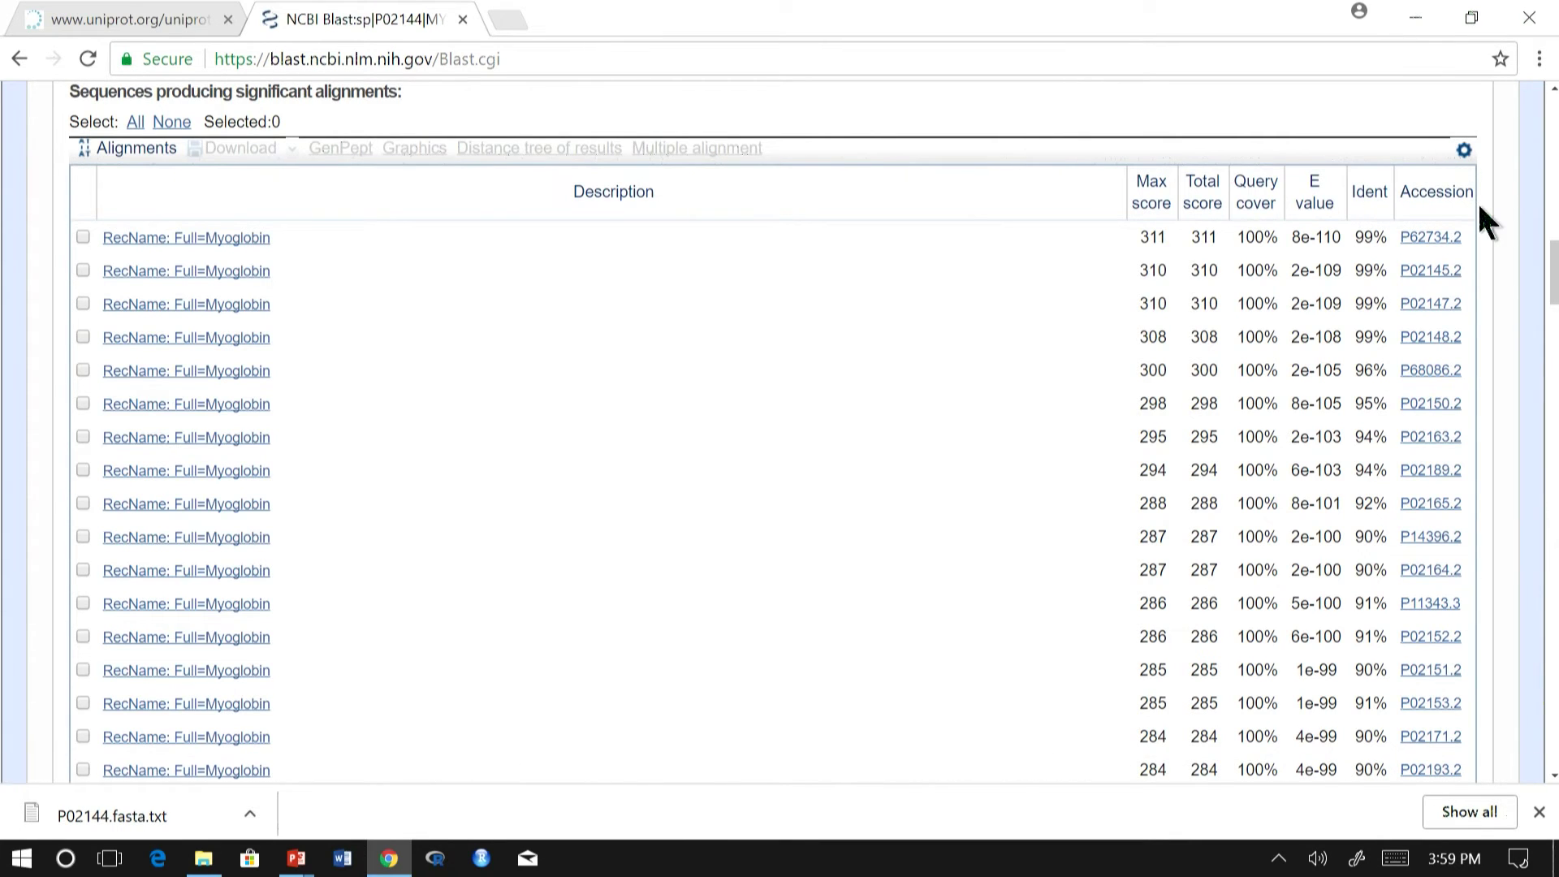
scroll(1478, 210, up, 1)
scroll(1427, 256, down, 1)
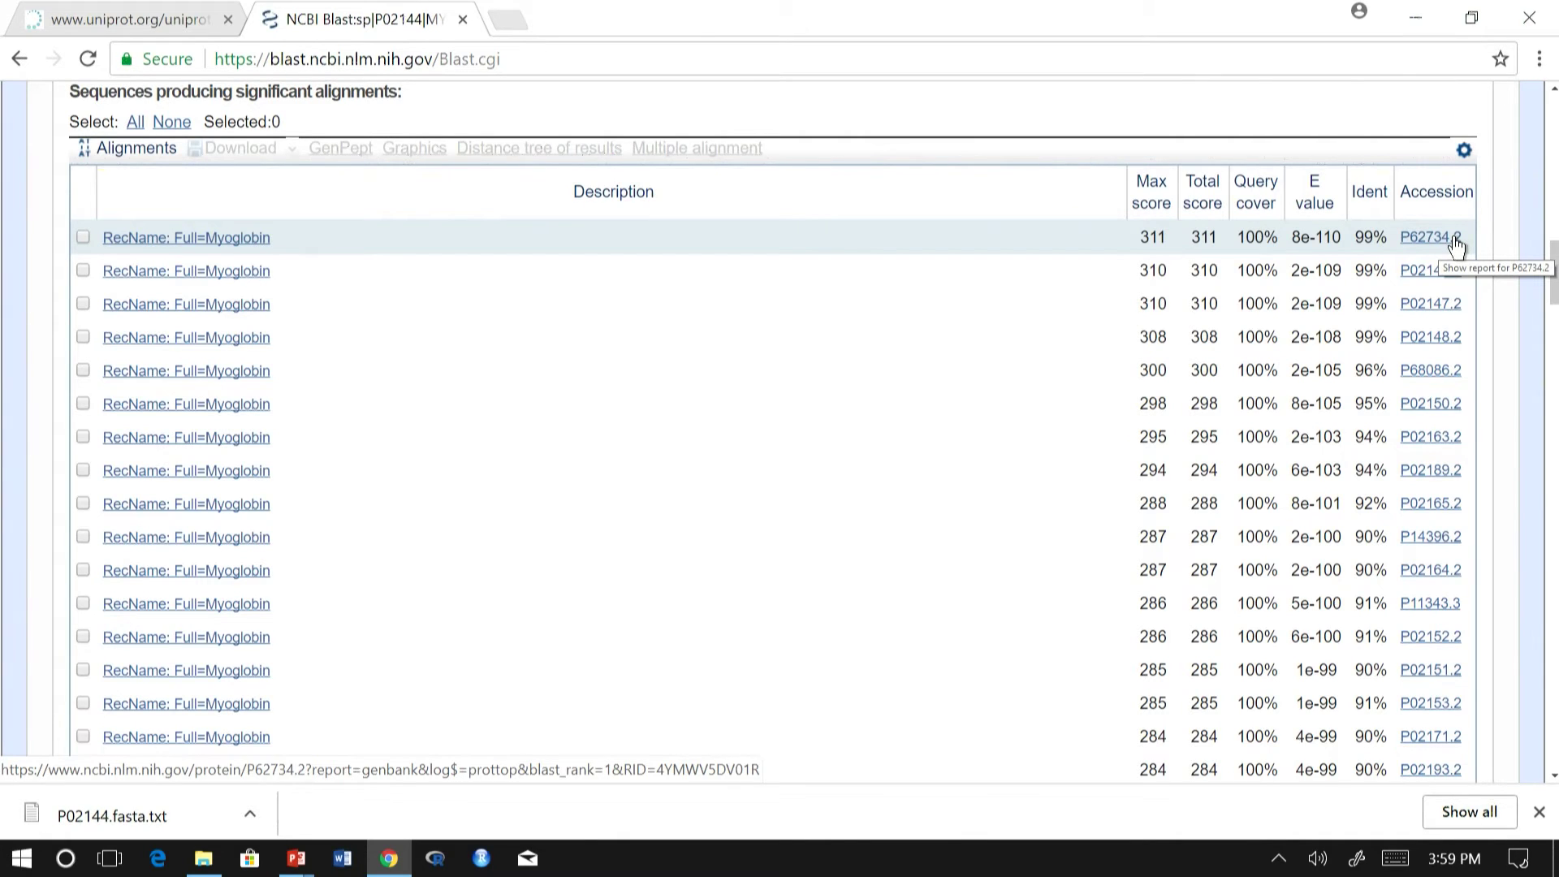
scroll(1387, 275, down, 1)
scroll(1381, 276, up, 2)
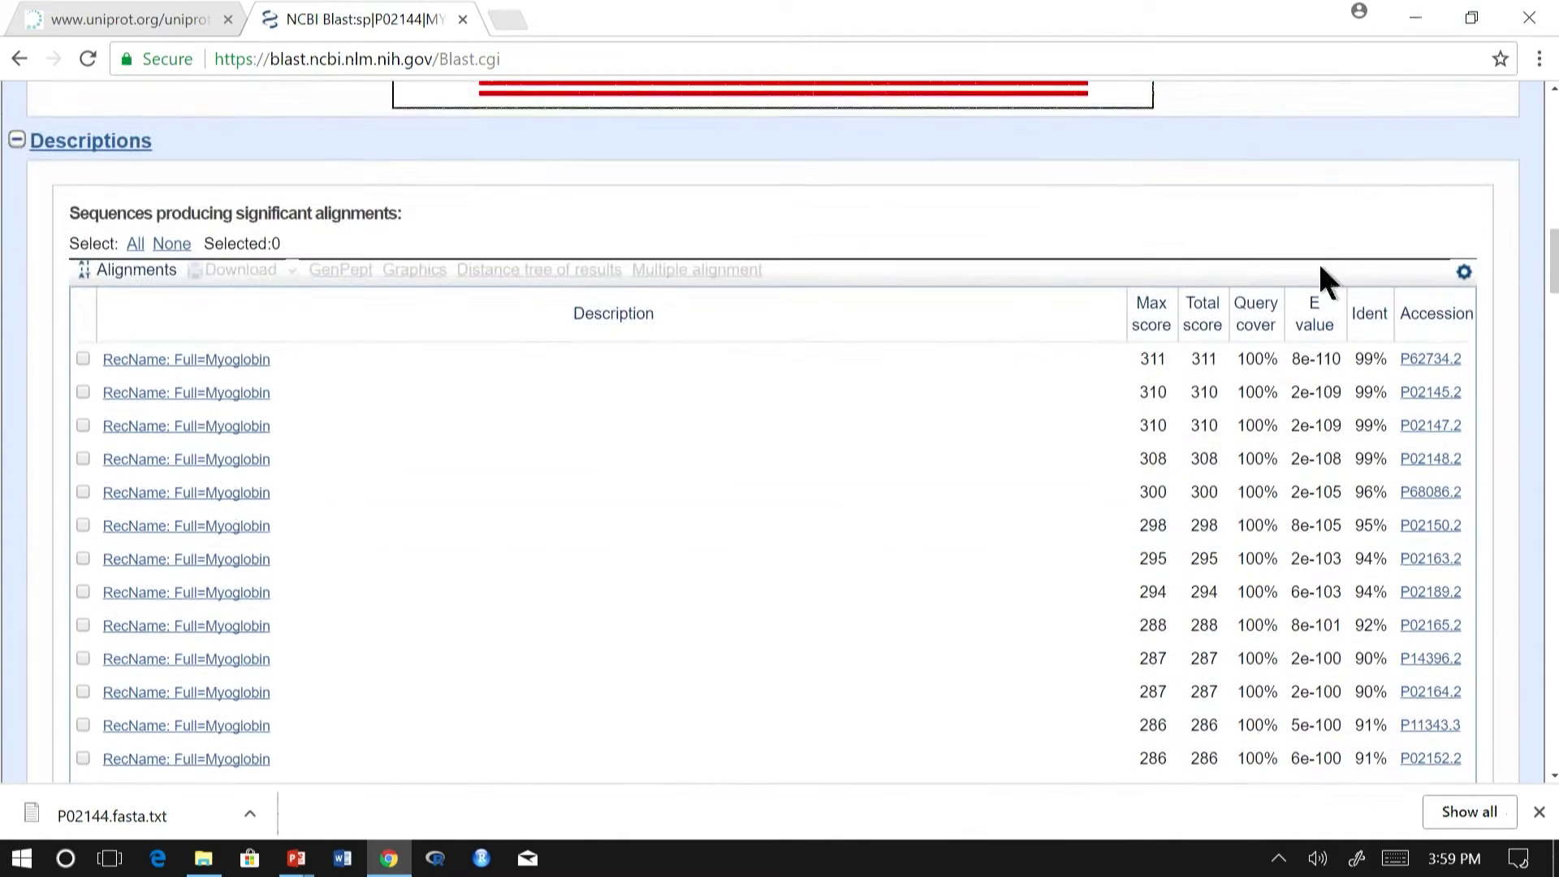
scroll(1320, 284, down, 6)
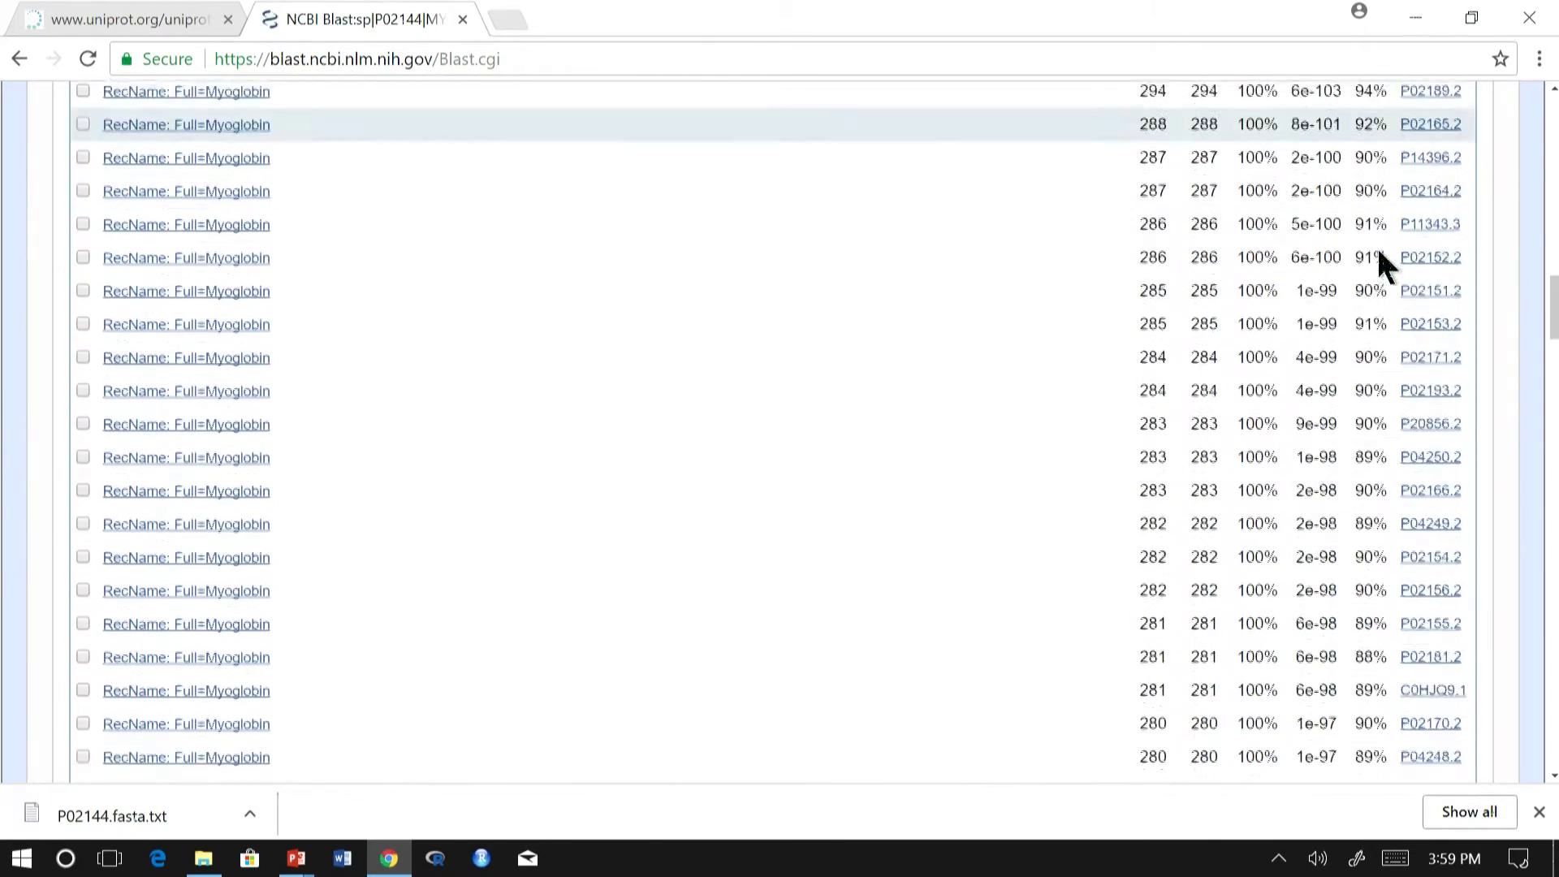
scroll(1345, 305, down, 7)
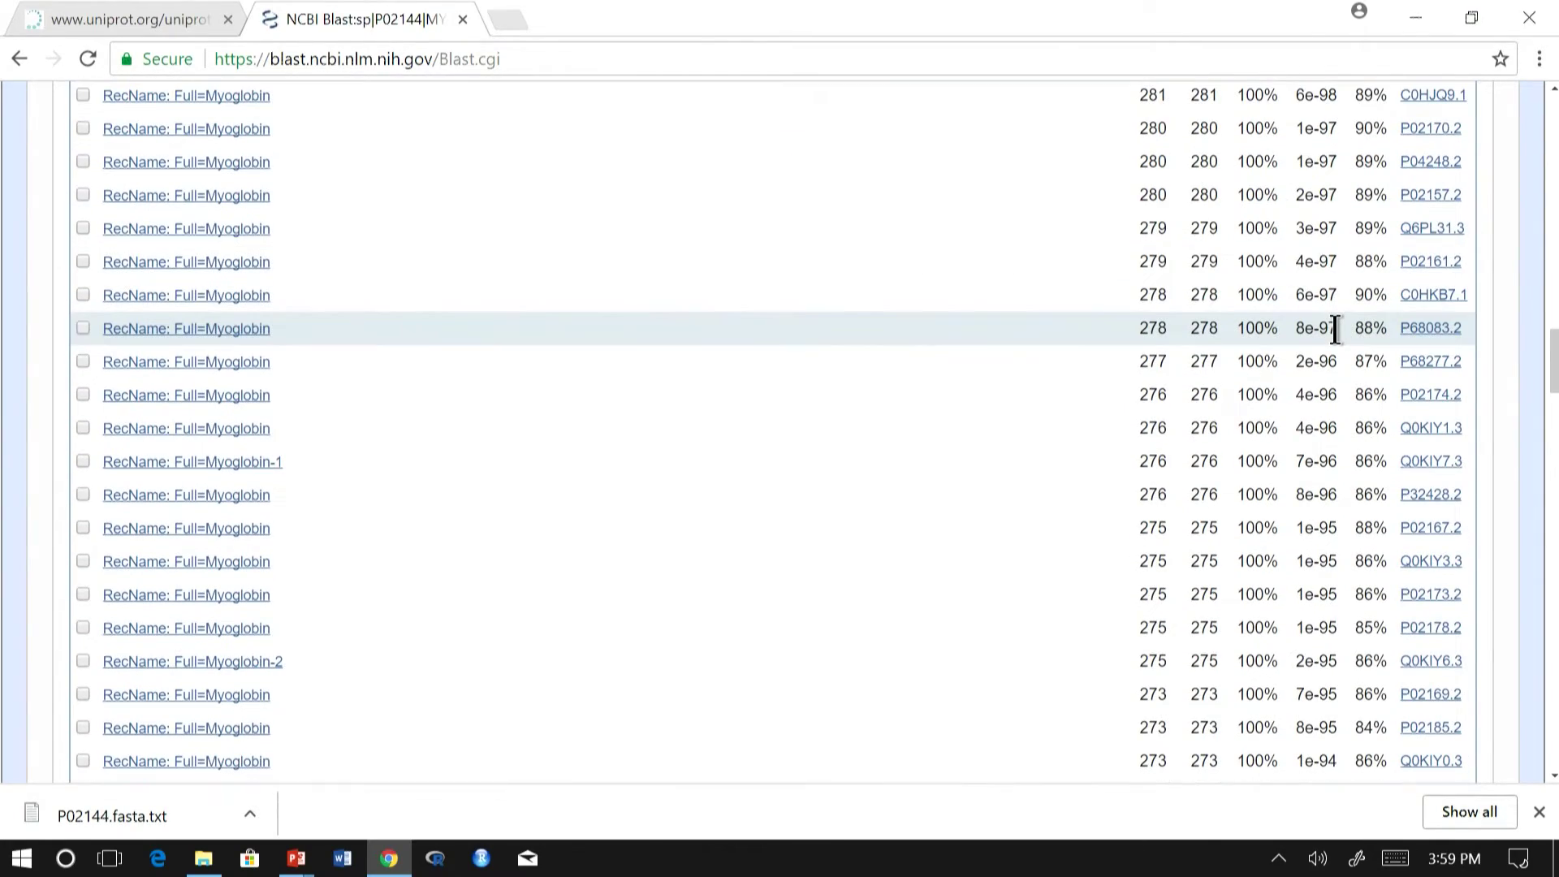
scroll(1335, 333, down, 19)
scroll(1335, 348, down, 8)
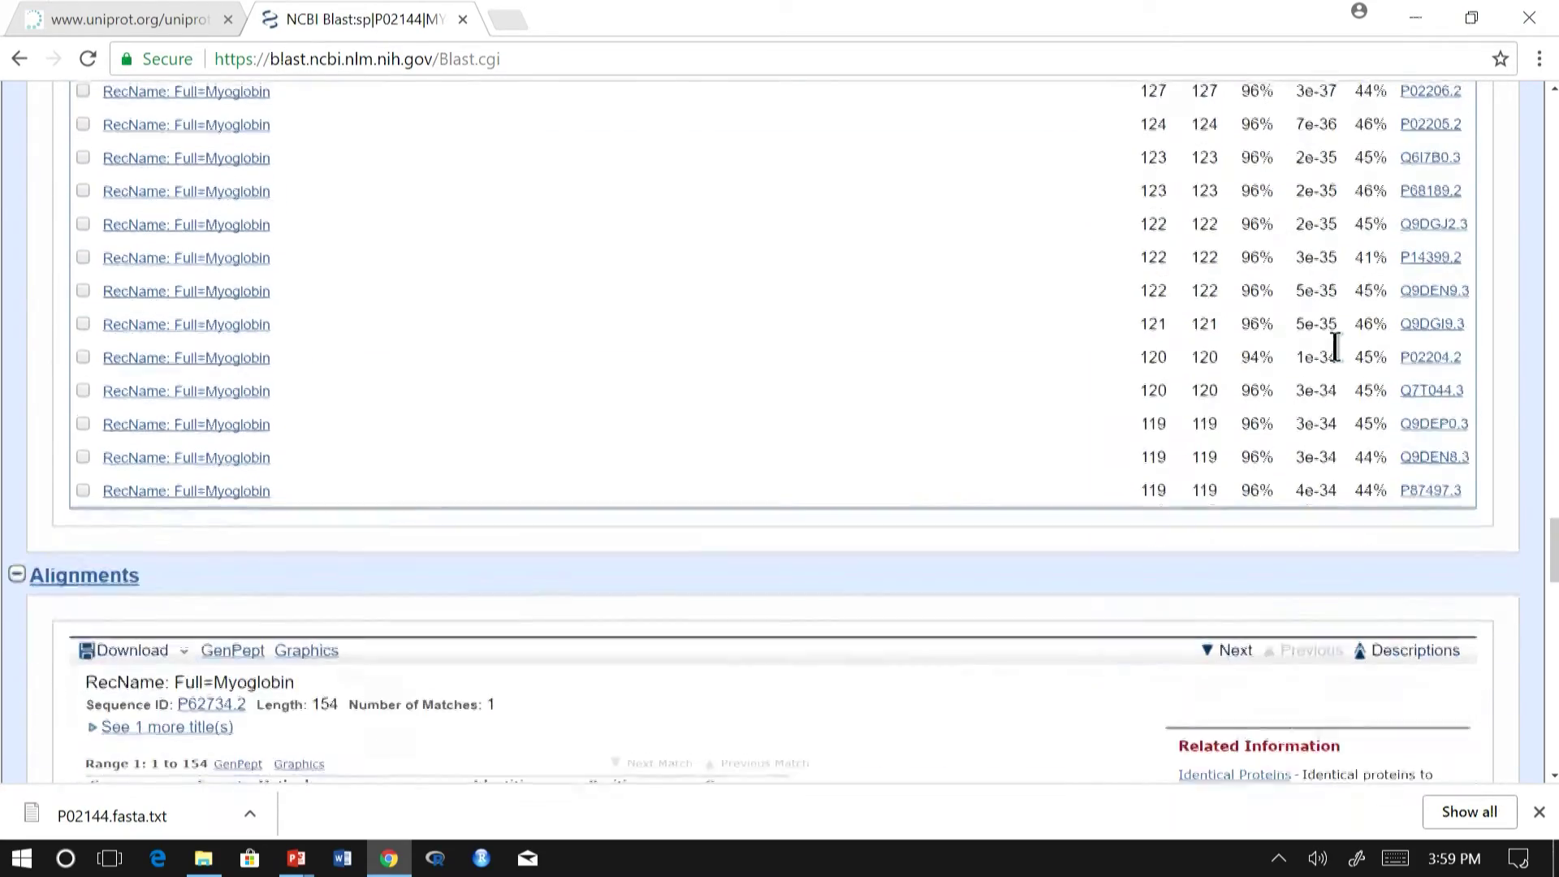
scroll(1336, 347, up, 20)
drag(1554, 321, 1555, 248)
scroll(387, 610, down, 15)
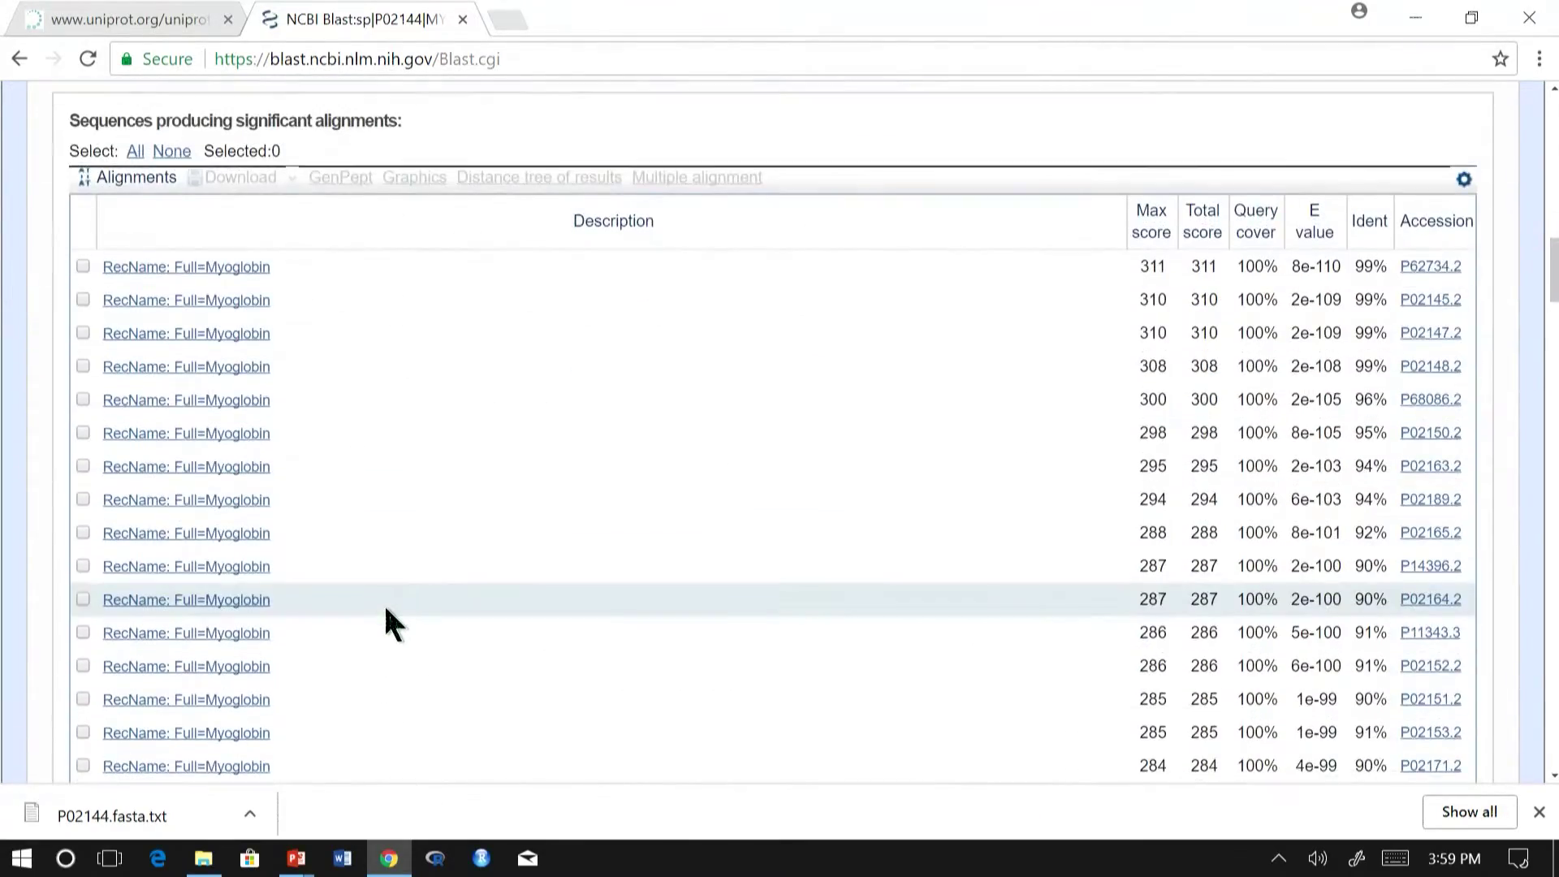
scroll(387, 625, down, 3)
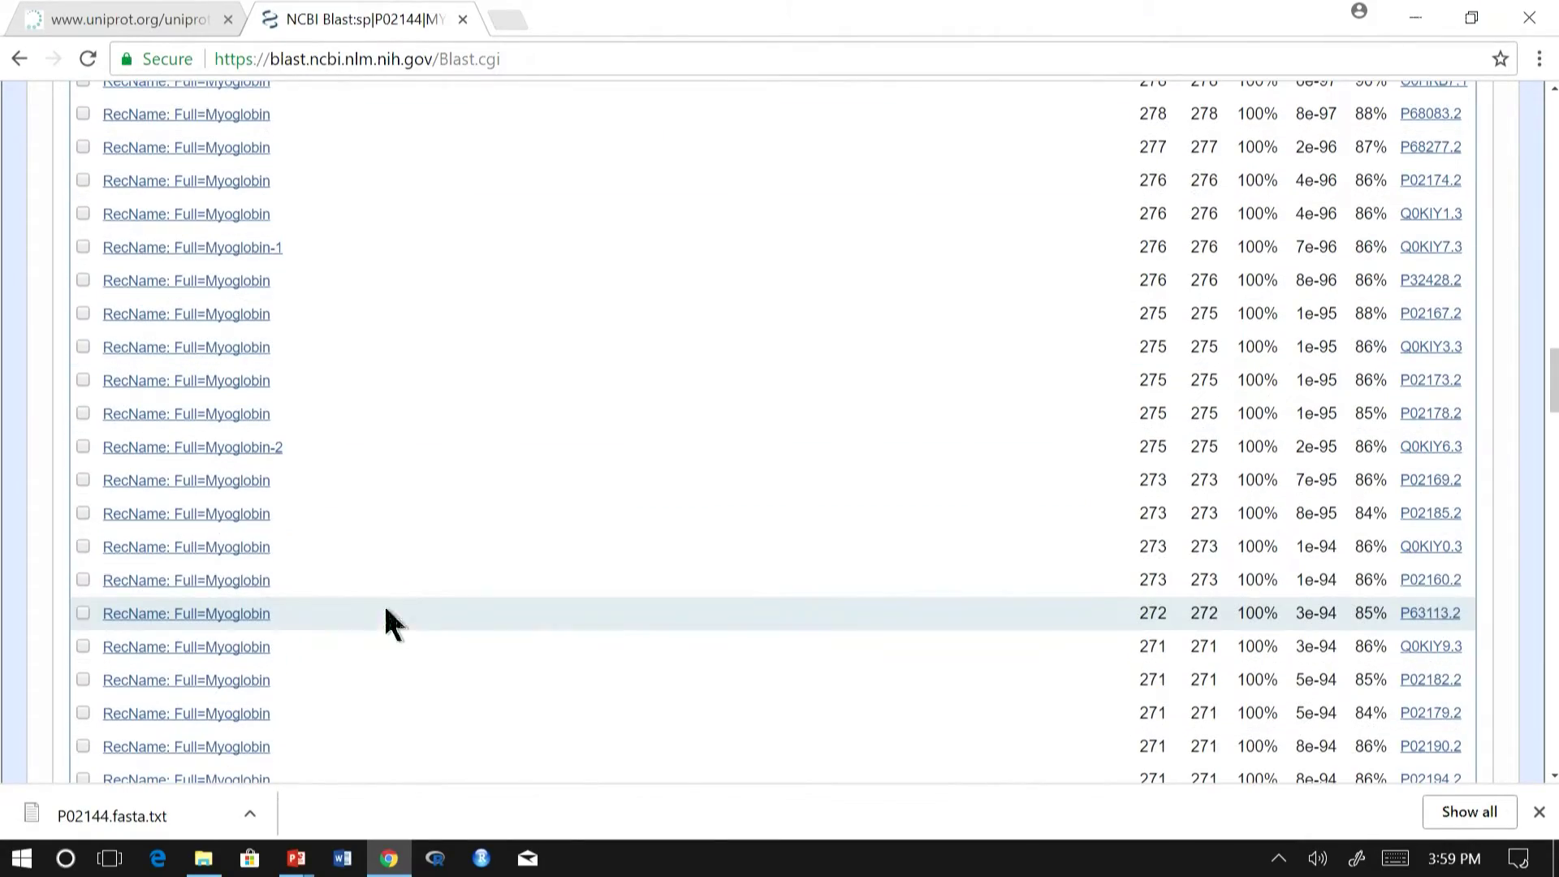
scroll(1025, 573, down, 20)
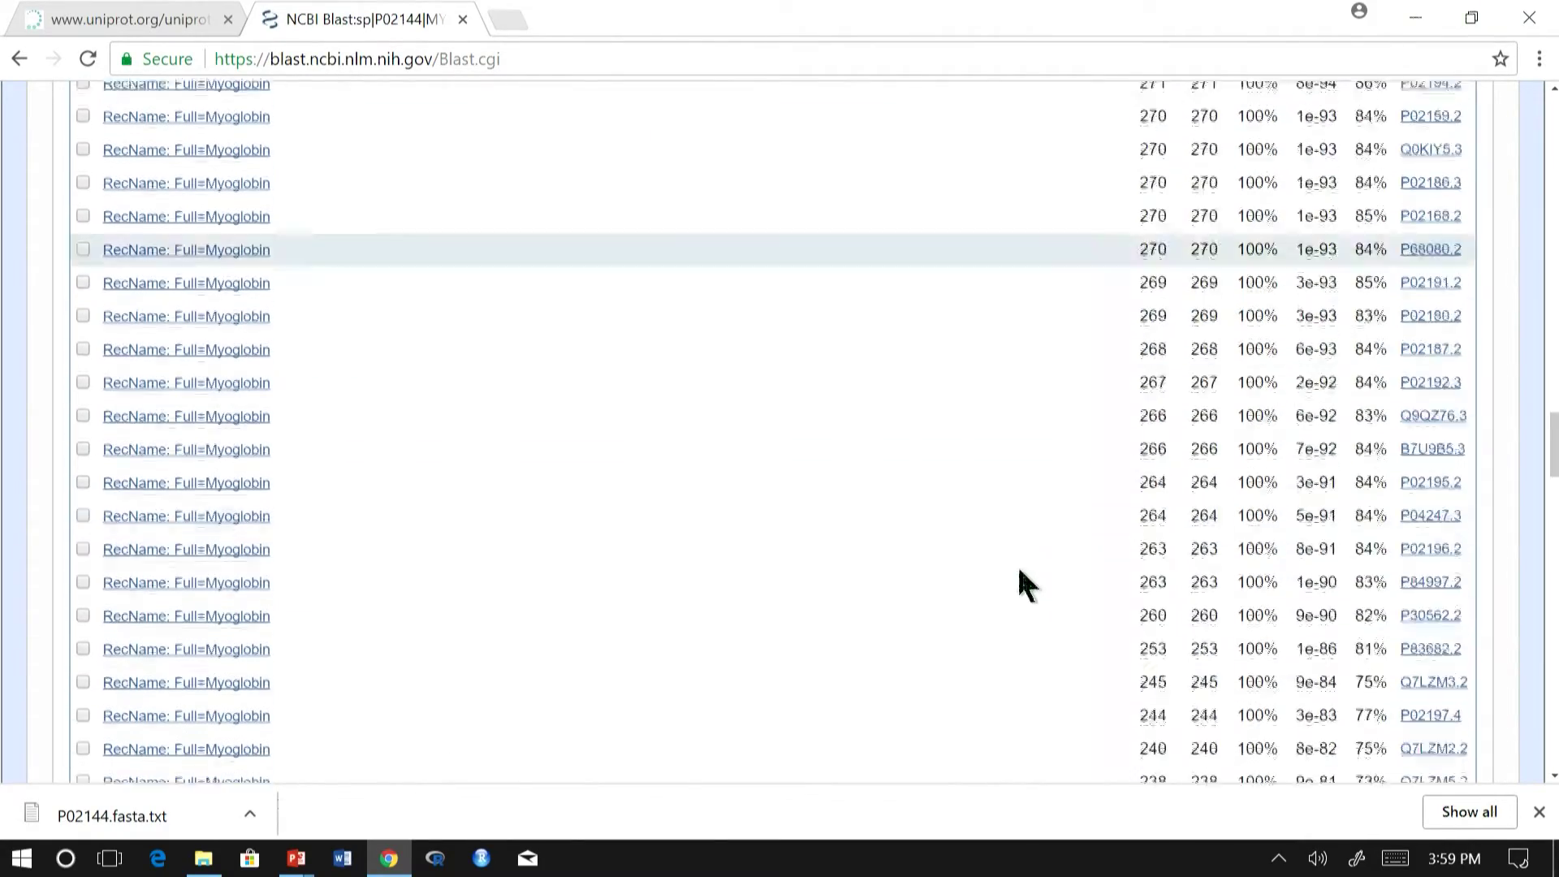
scroll(1017, 563, down, 6)
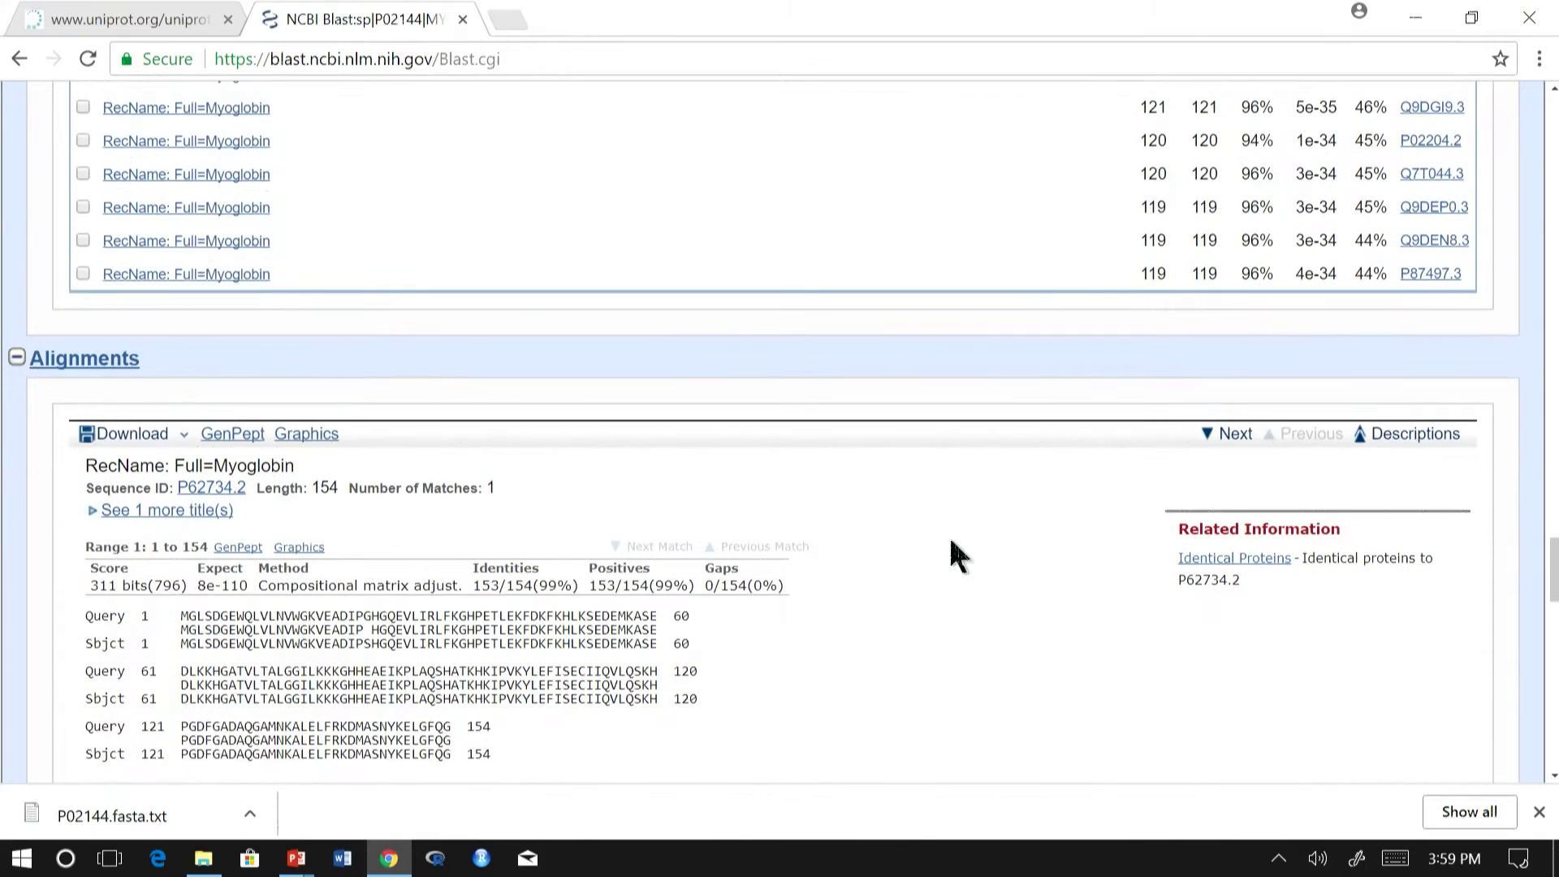
scroll(1020, 385, up, 2)
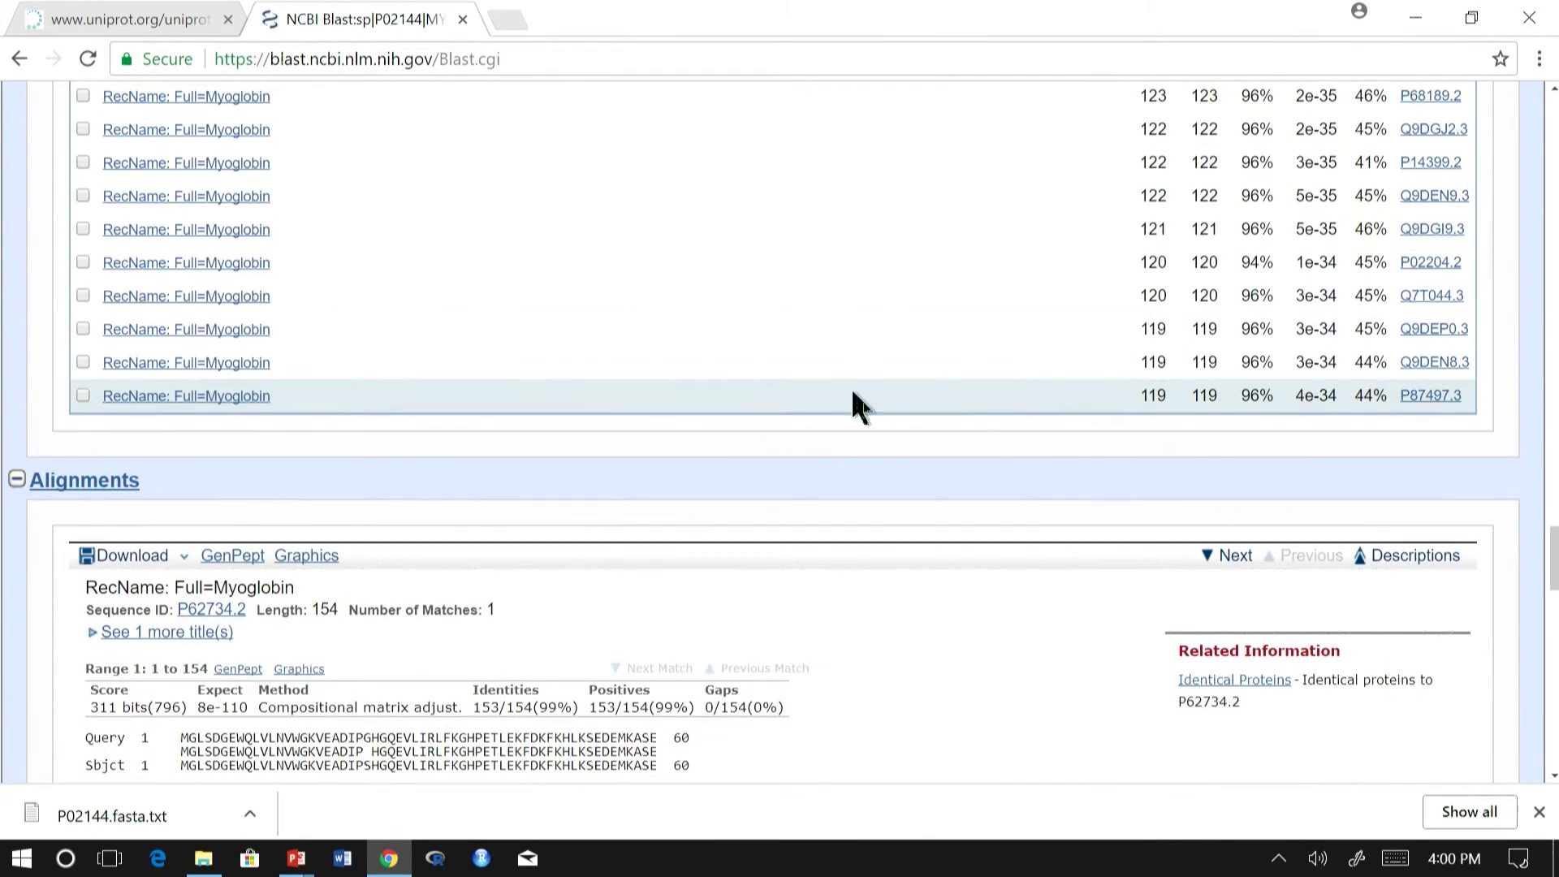
scroll(411, 387, up, 2)
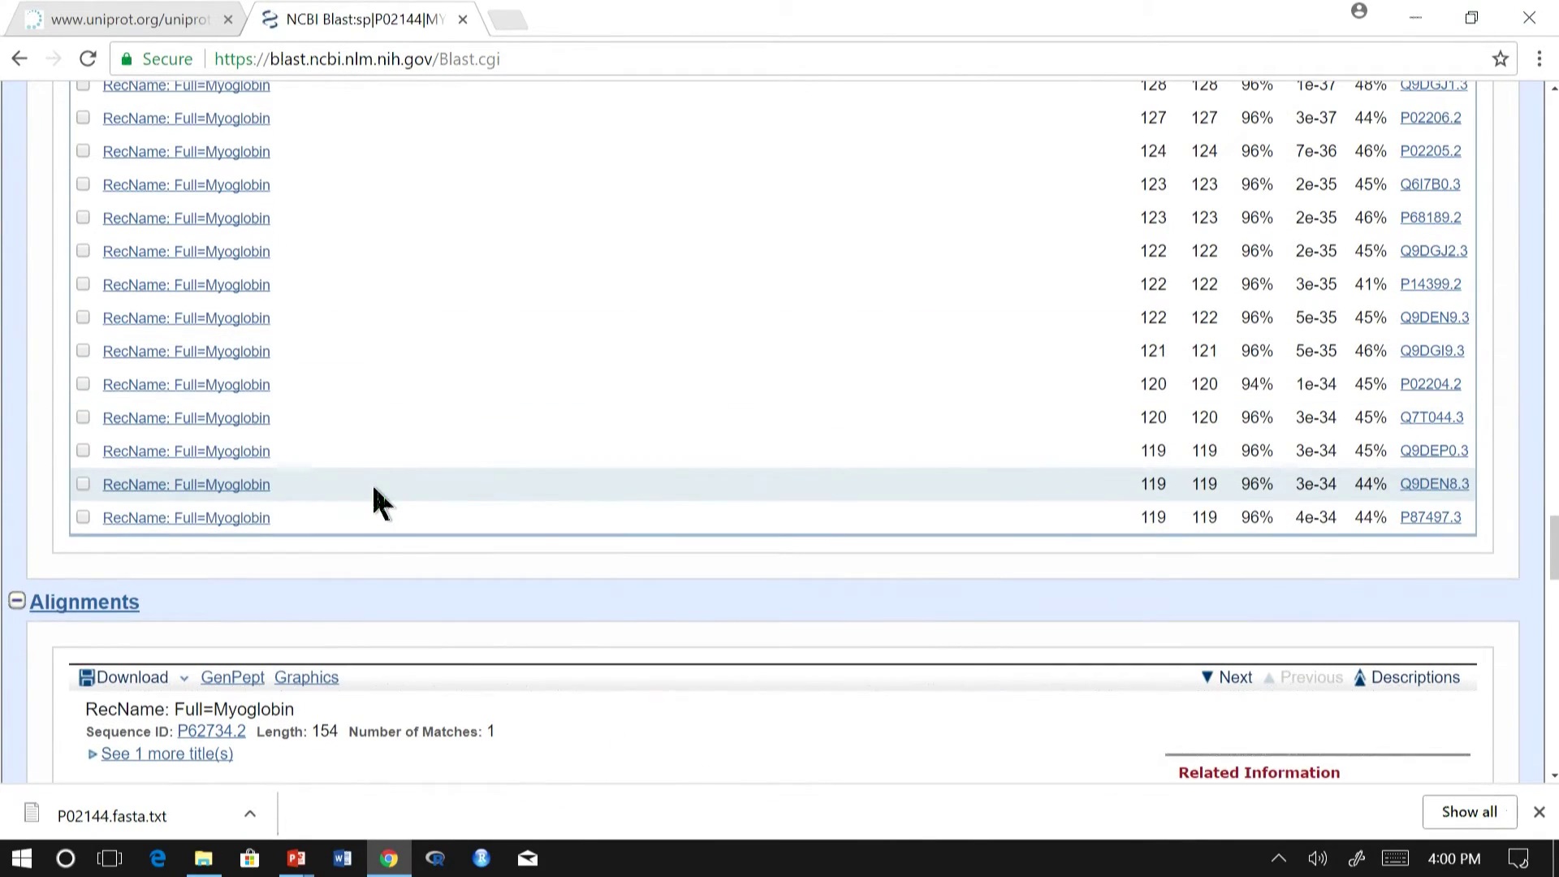
scroll(382, 487, down, 2)
scroll(398, 490, down, 1)
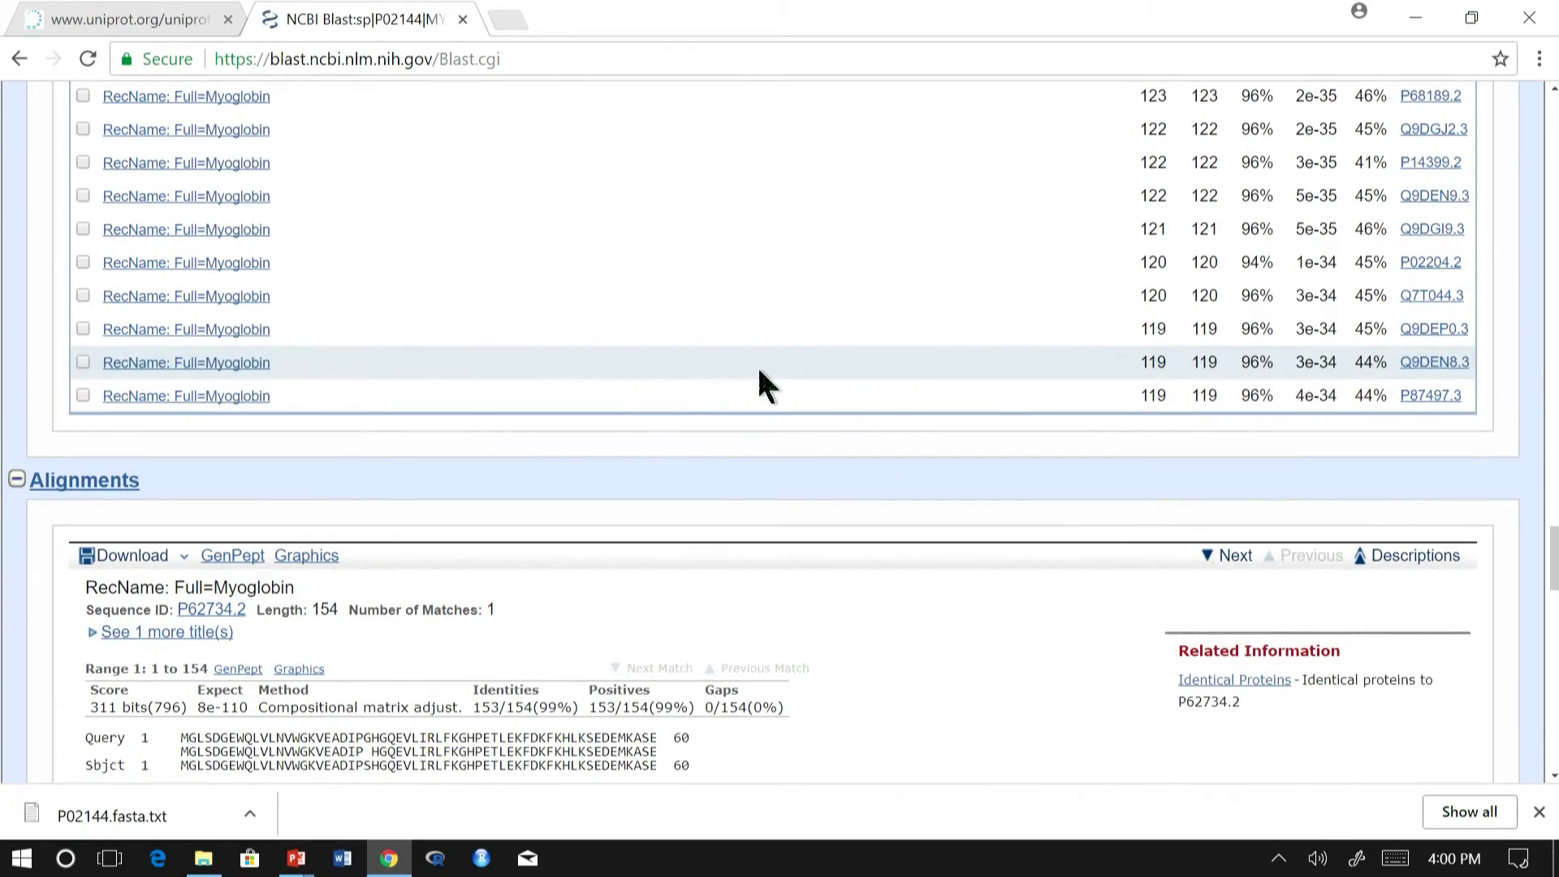
scroll(766, 385, down, 6)
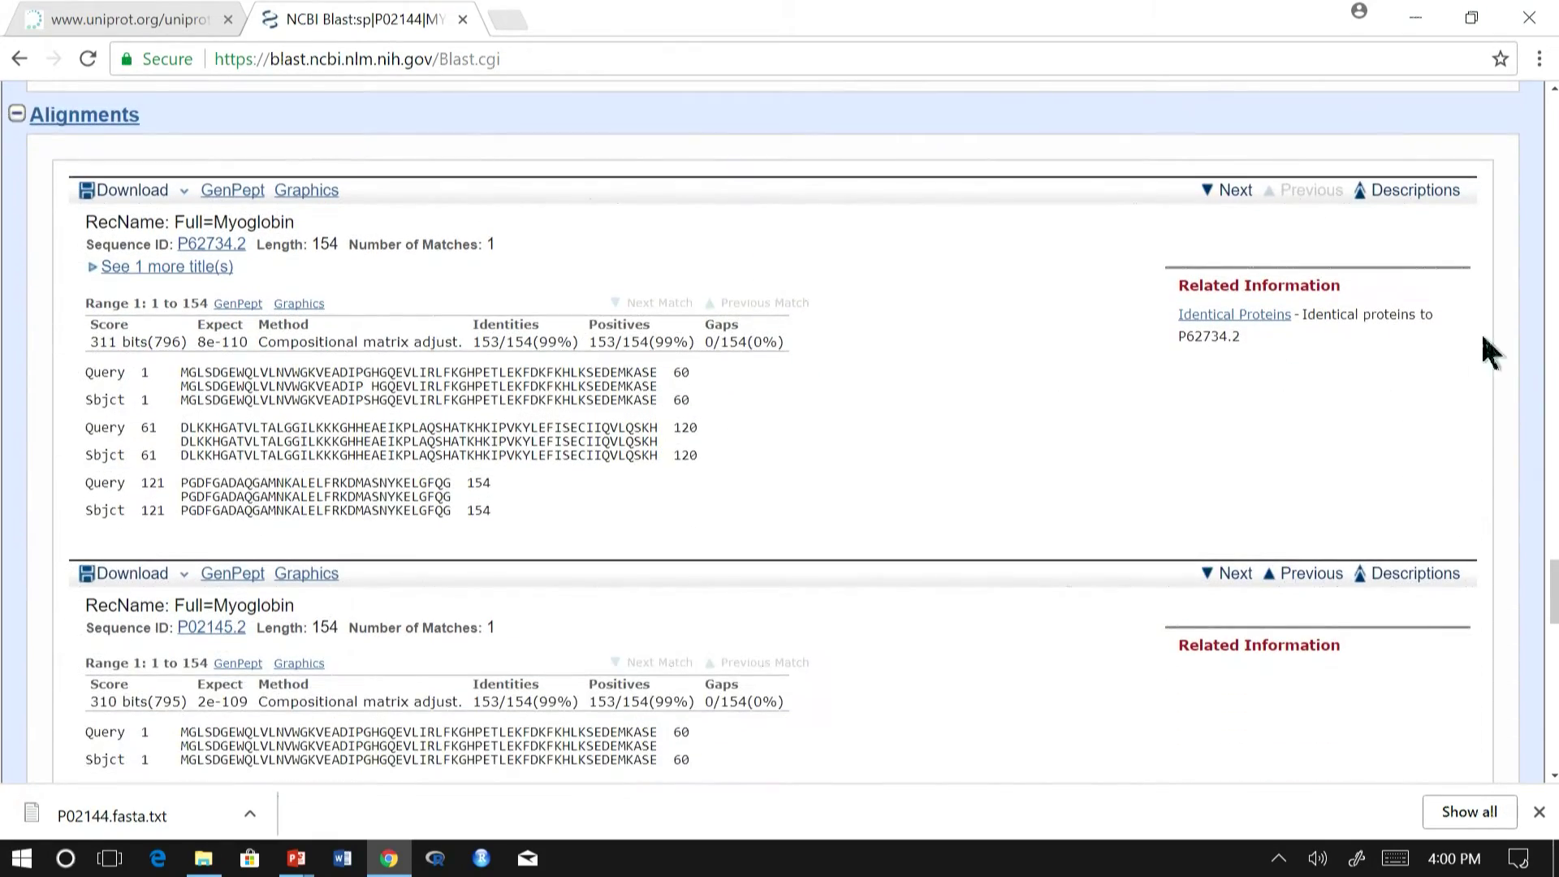
scroll(743, 422, up, 20)
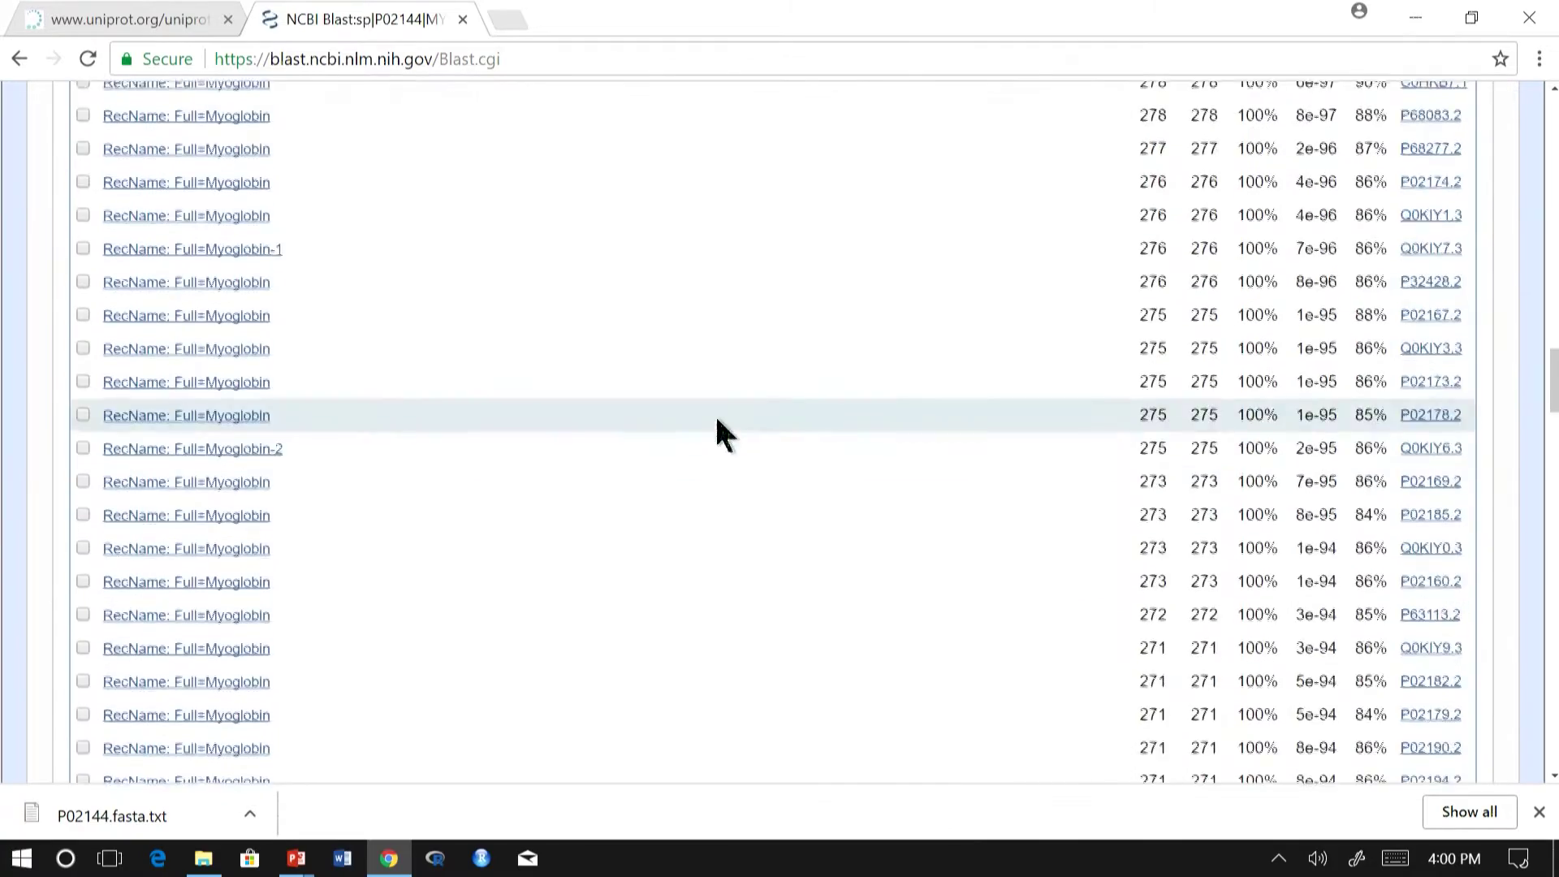
scroll(725, 435, up, 15)
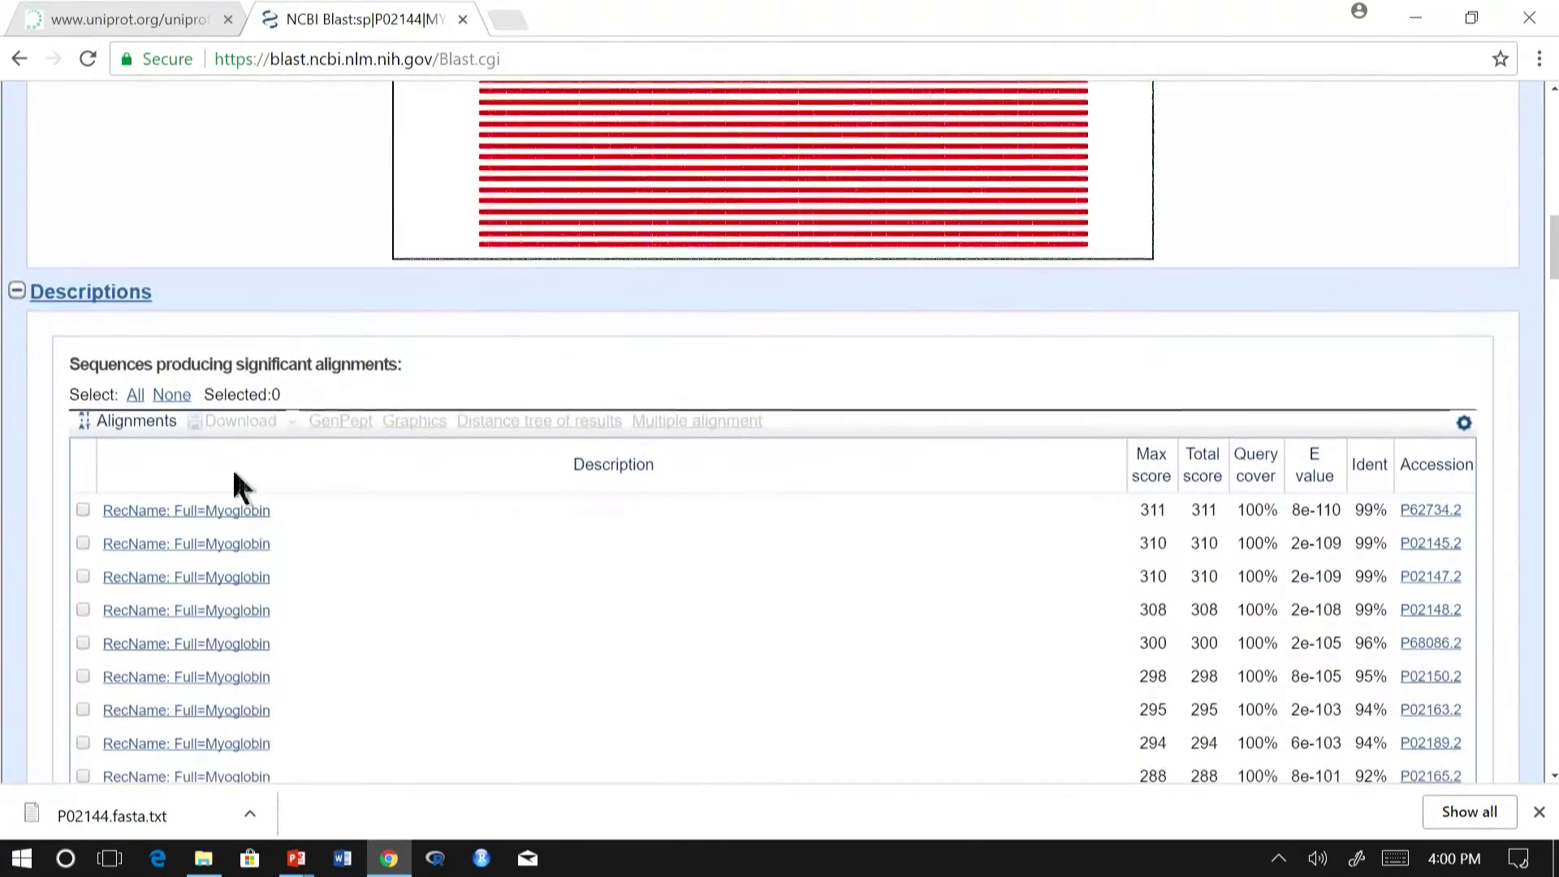
Step: Select all 100 BLAST hits and download their complete FASTA sequences as seqdump.txt
scroll(209, 435, down, 2)
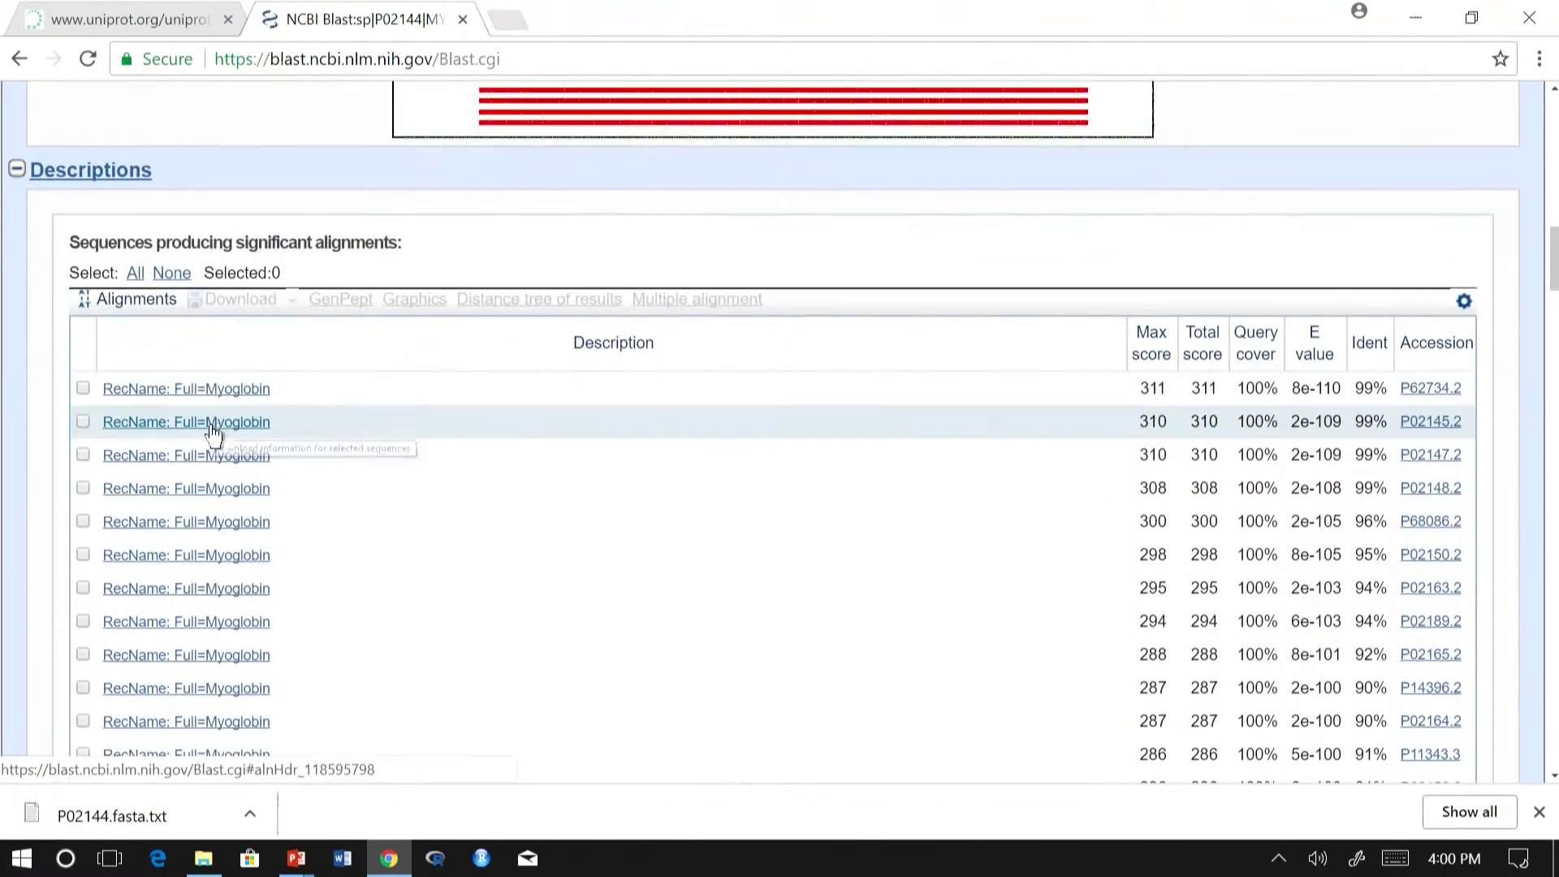
click(135, 274)
click(242, 301)
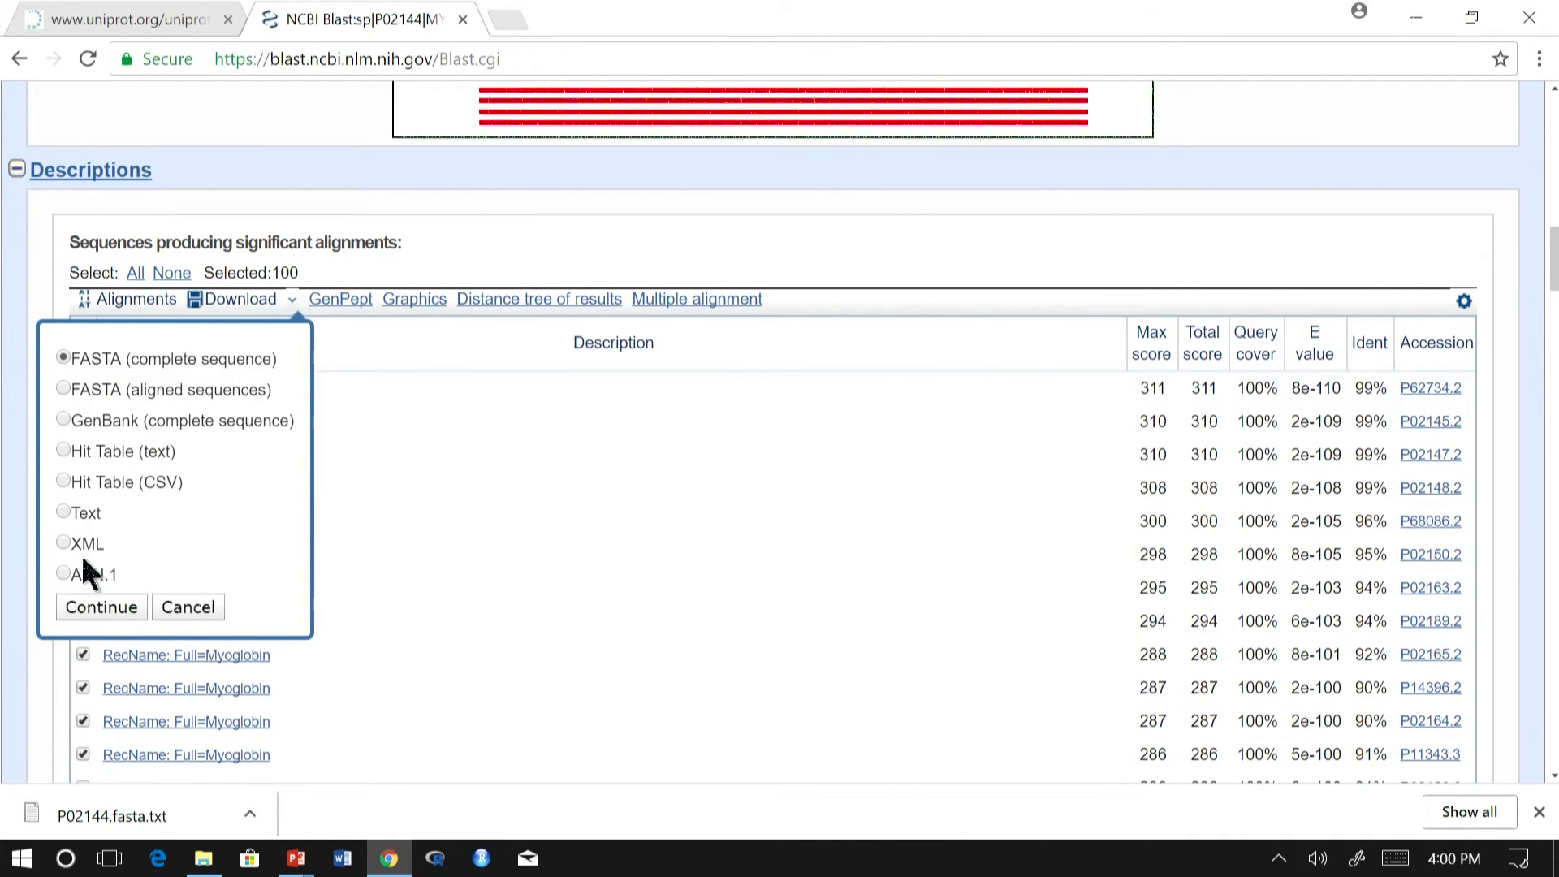
click(87, 599)
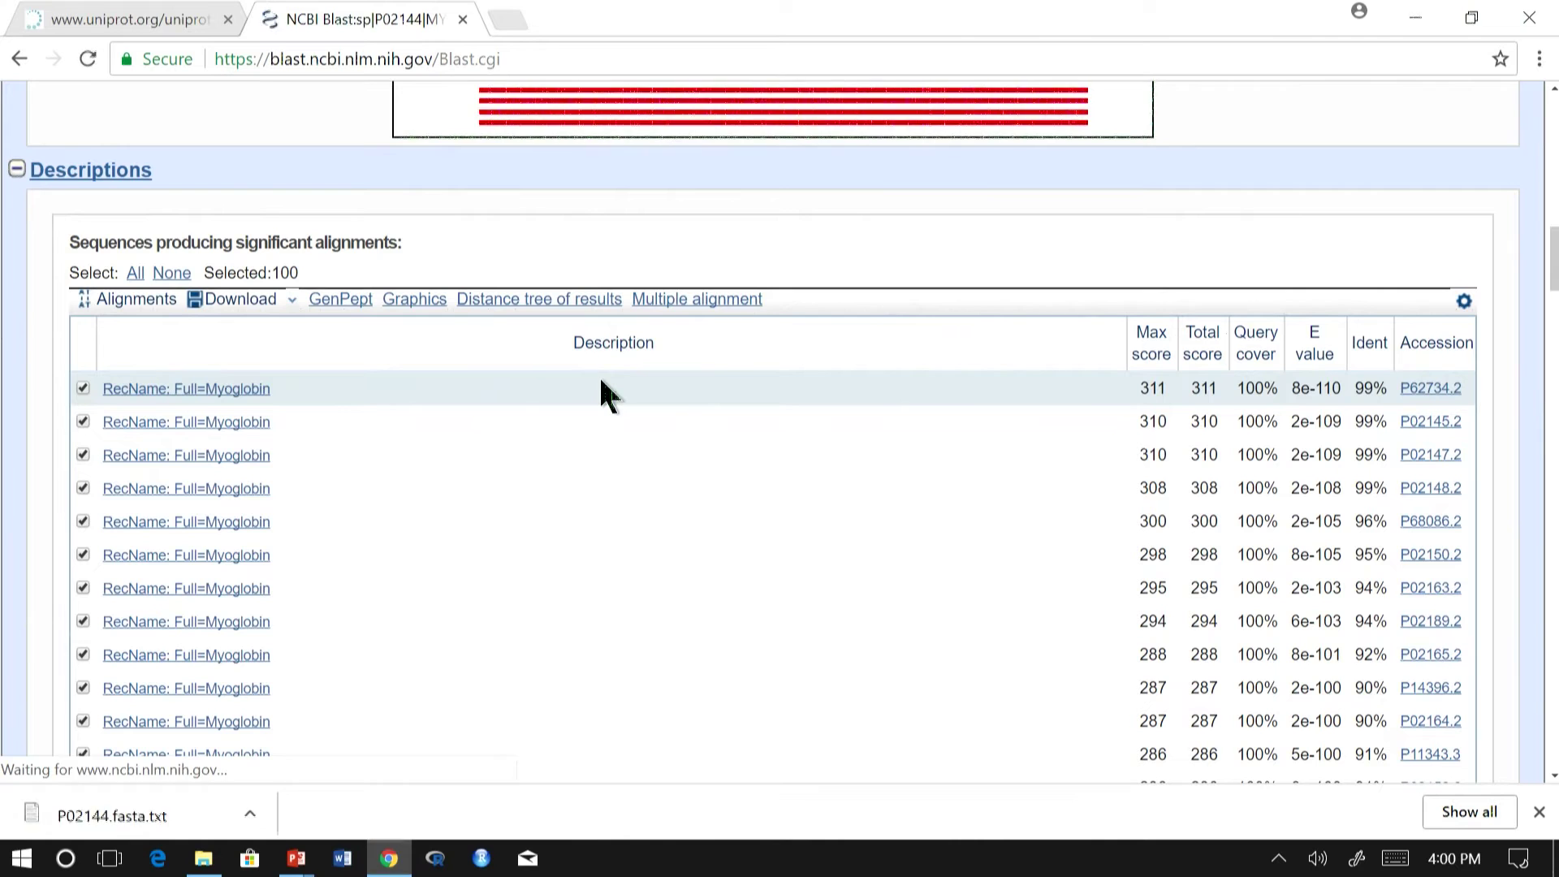
scroll(397, 286, down, 2)
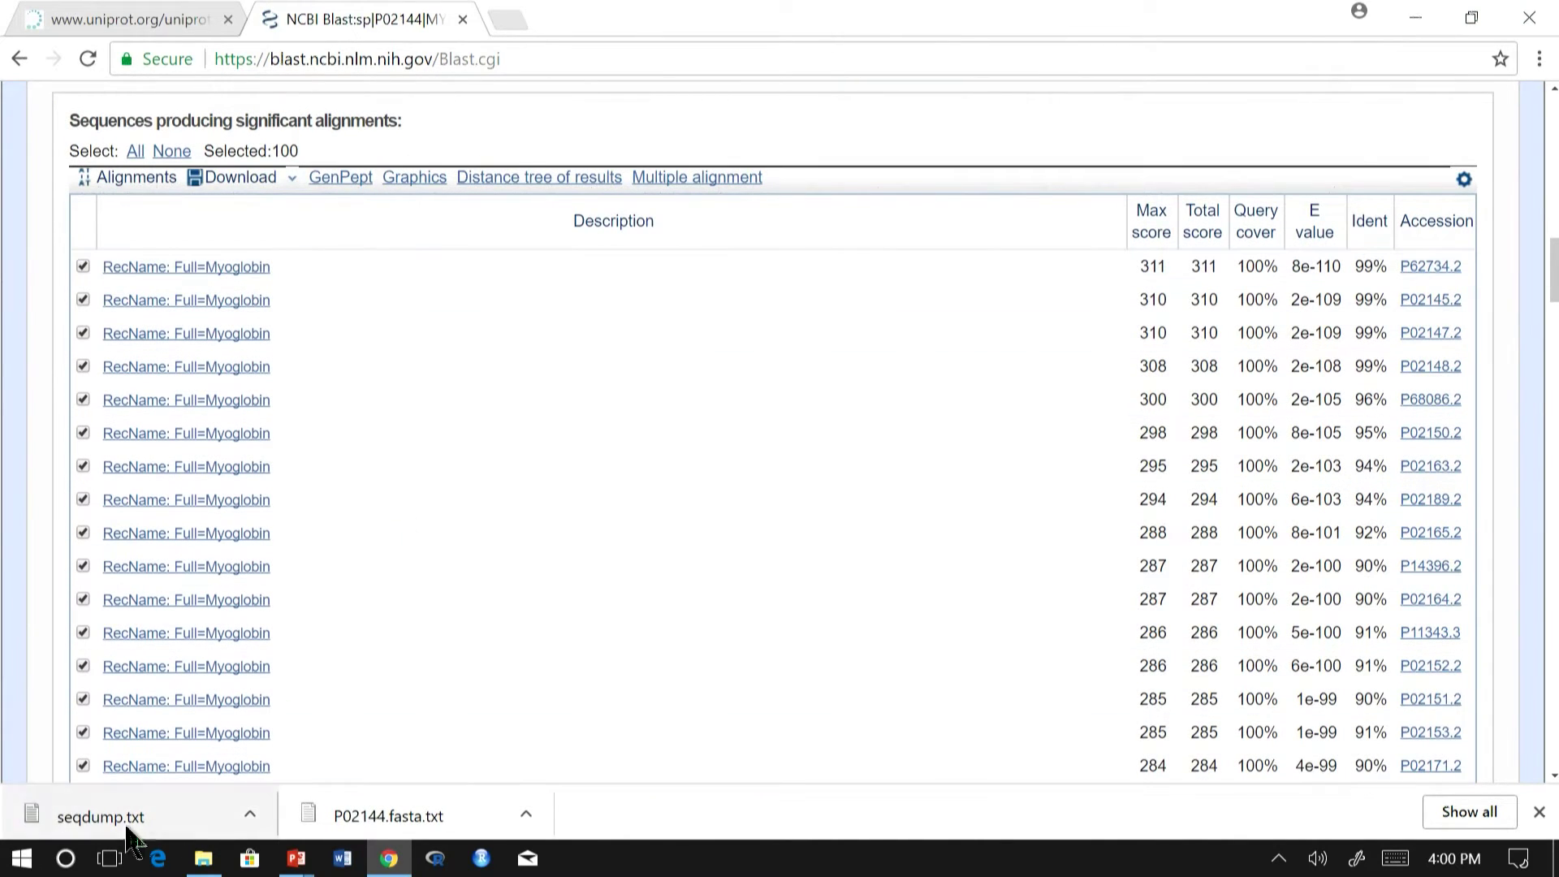
Step: Locate seqdump.txt in Documents > demo beside P02144.fasta.txt
click(242, 808)
click(307, 736)
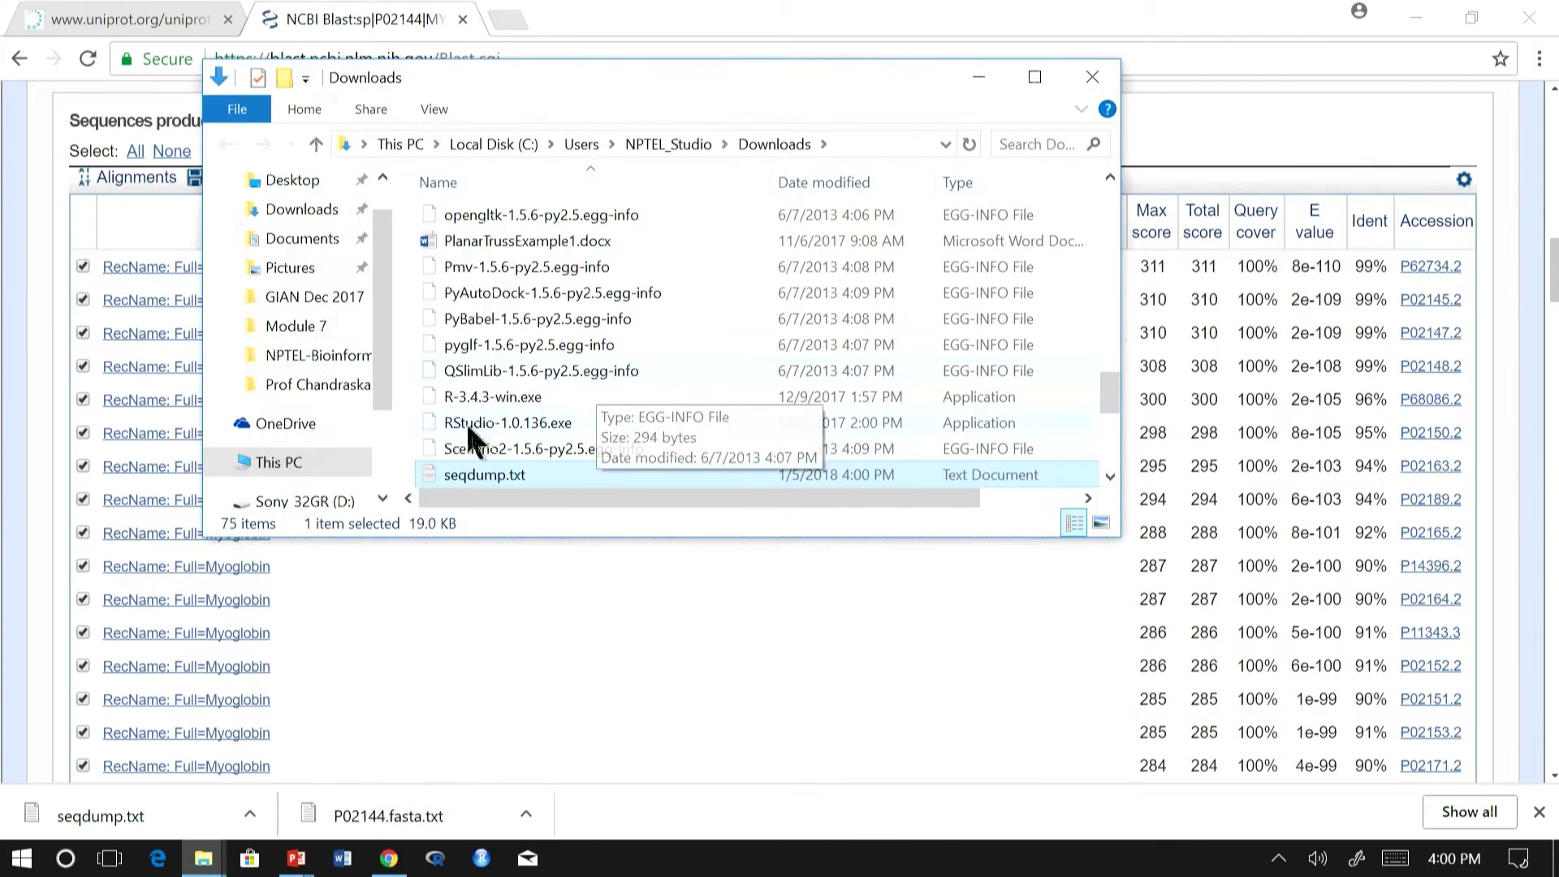
click(307, 212)
click(319, 242)
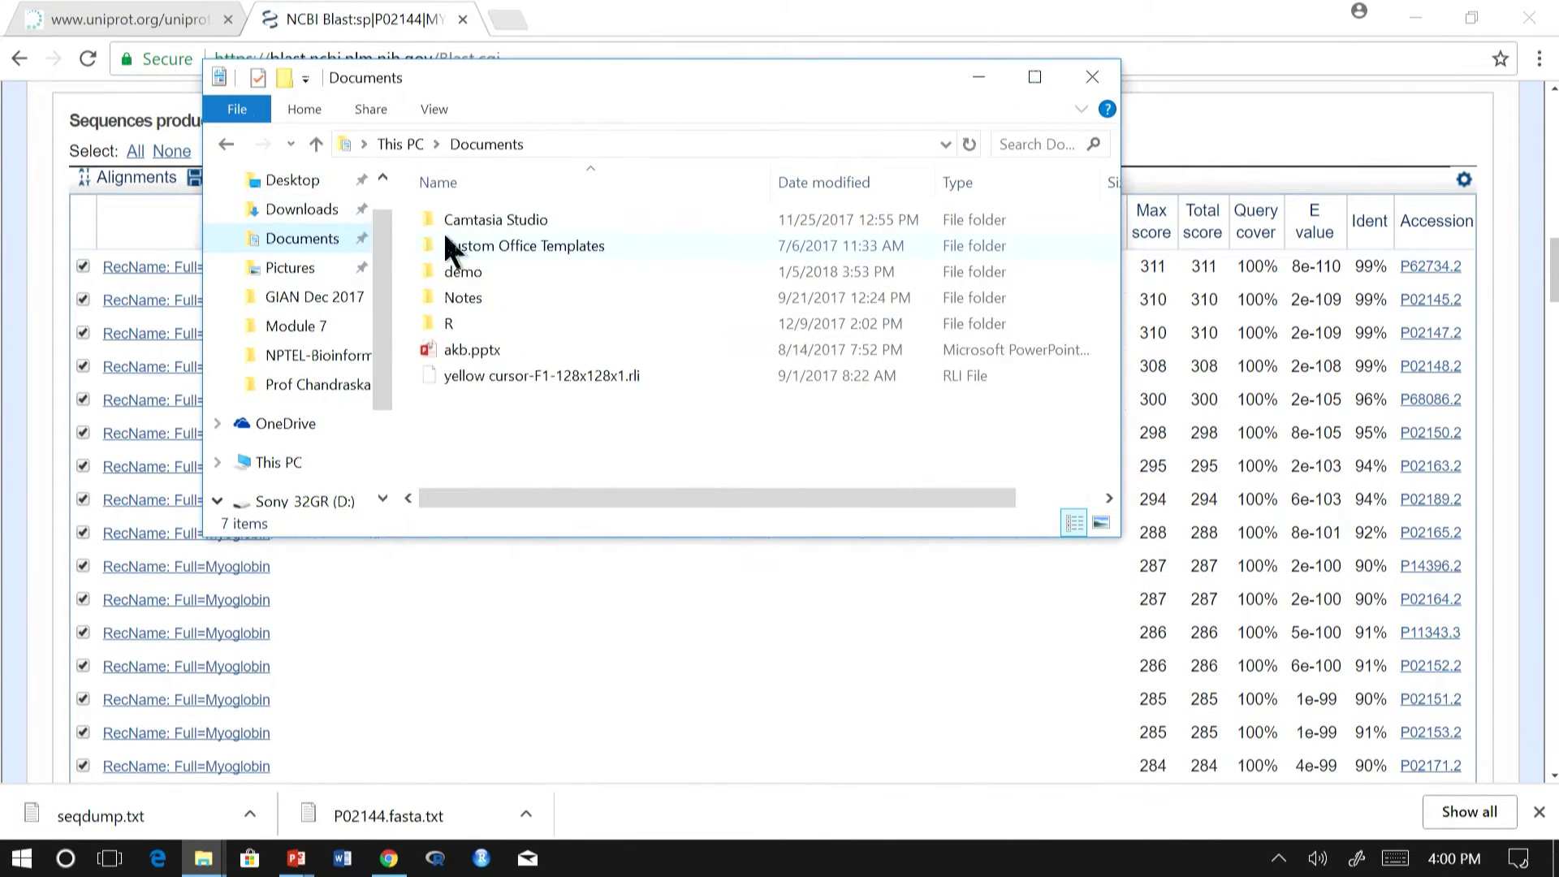
double_click(462, 273)
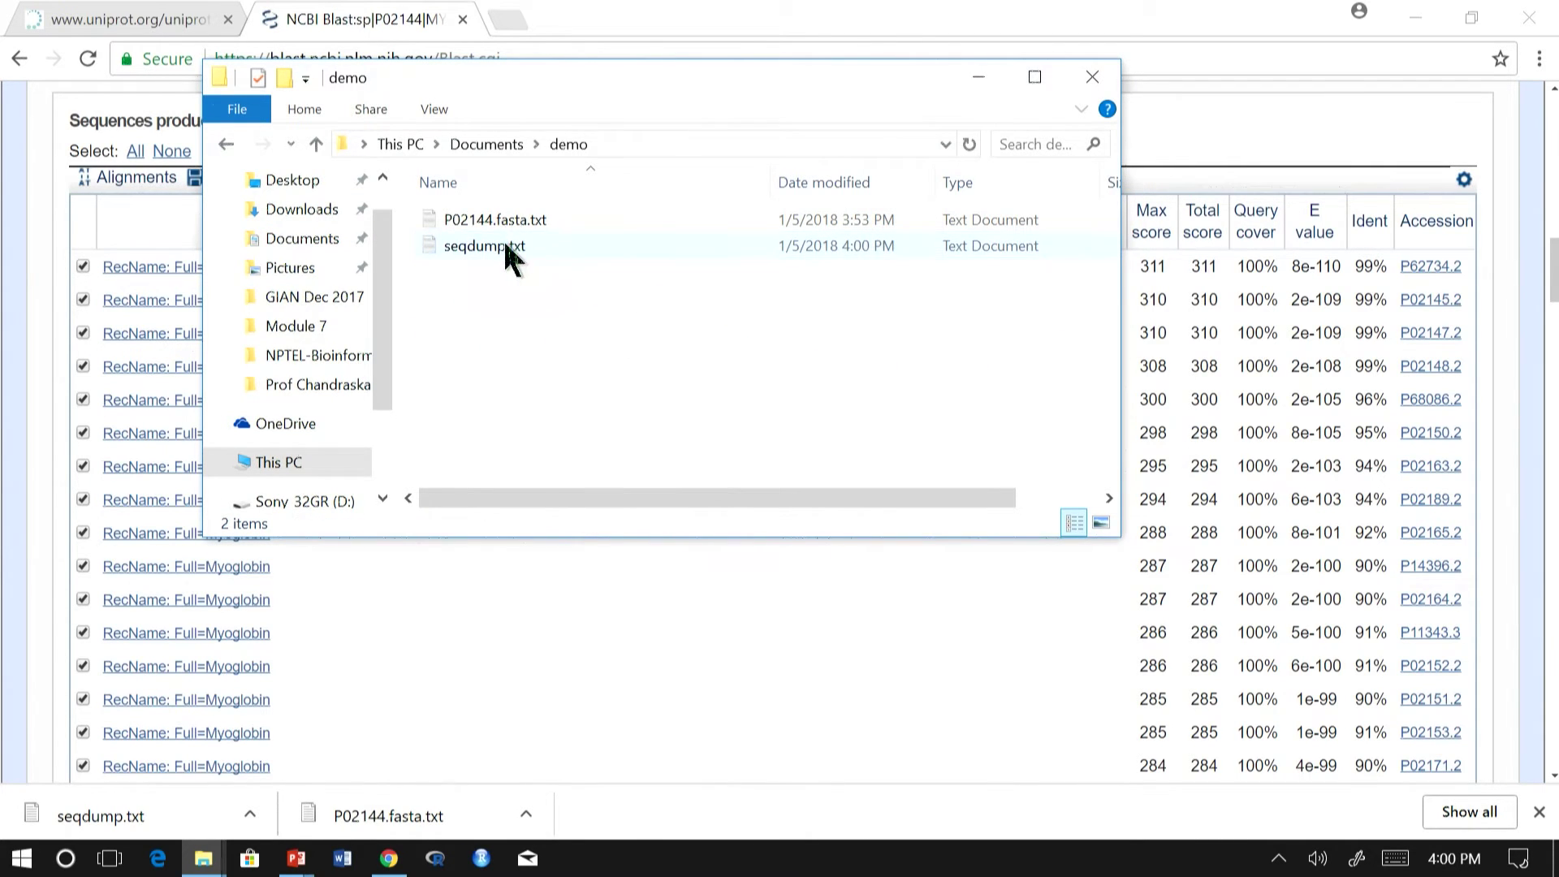
click(505, 247)
click(675, 380)
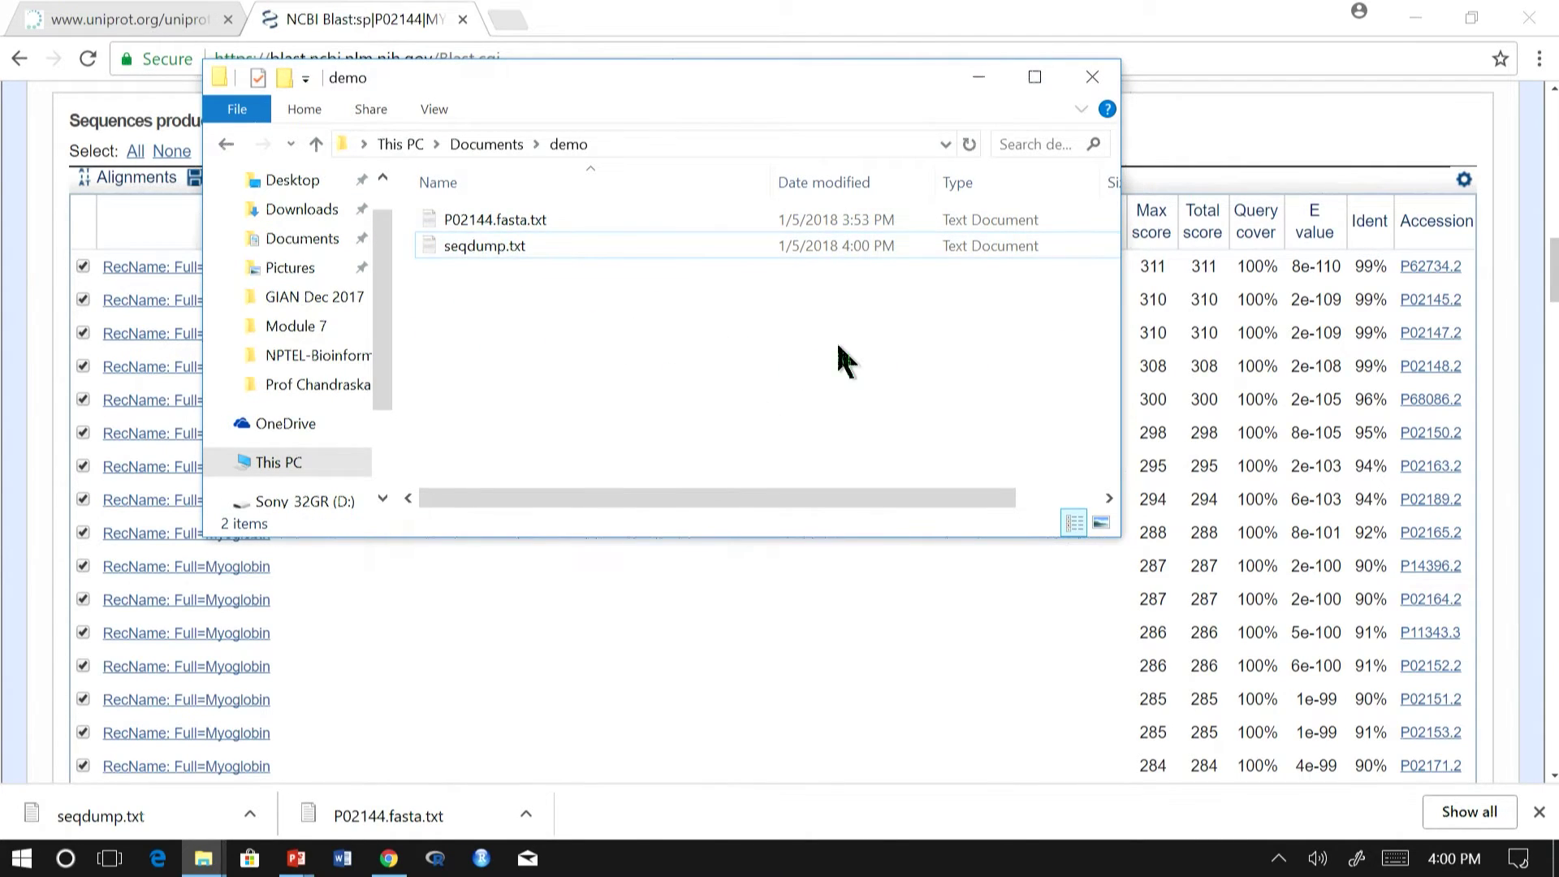
Step: View seqdump.txt's myoglobin sequences in Notepad, then close Notepad
right_click(522, 251)
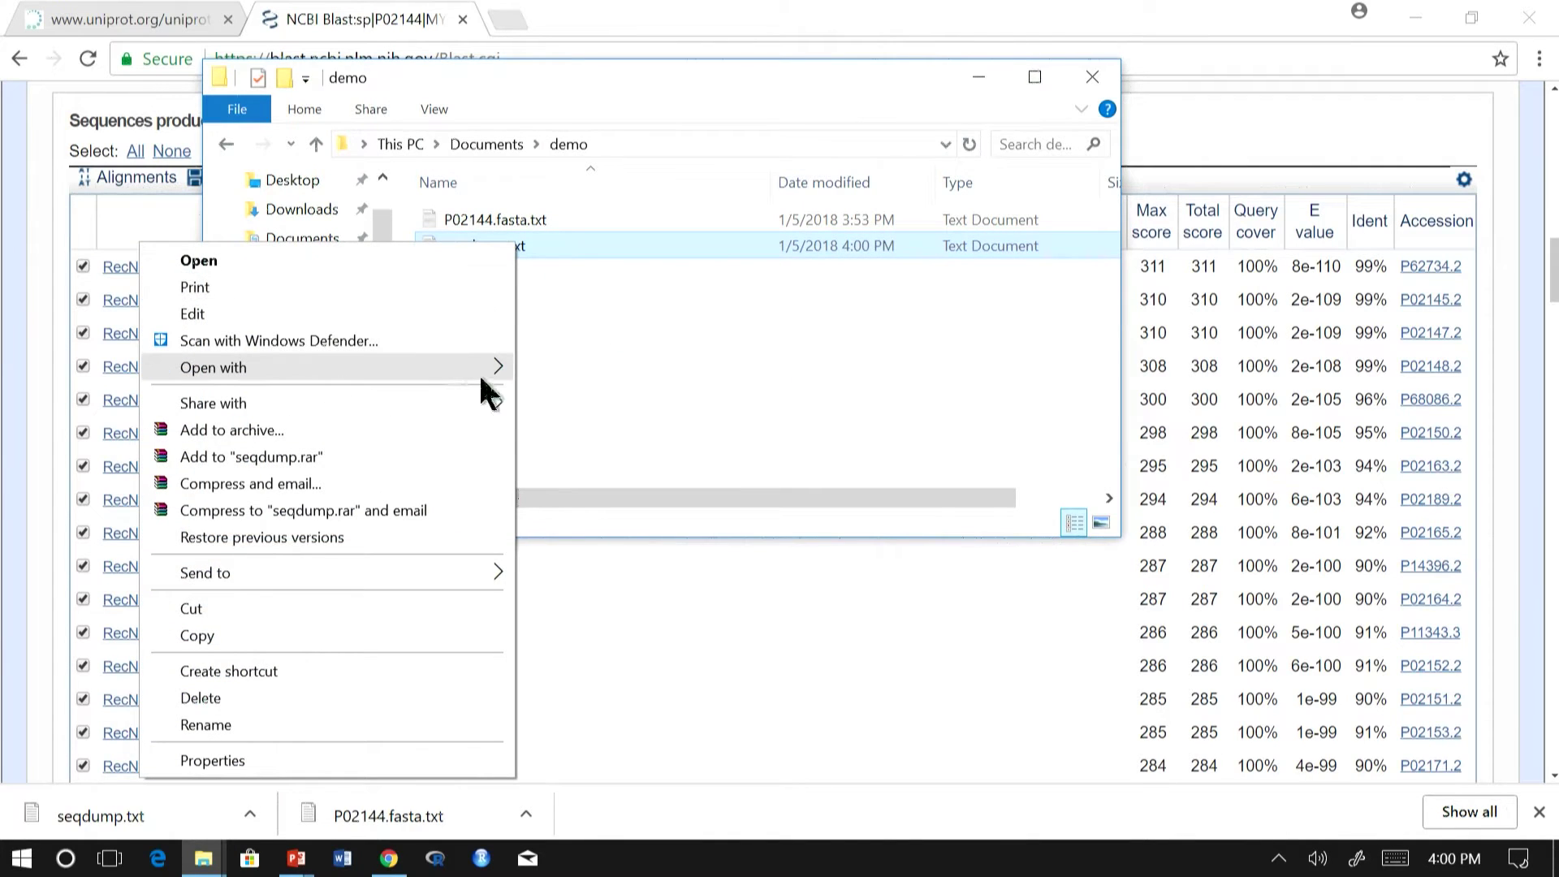
mouse_move(504, 365)
click(568, 371)
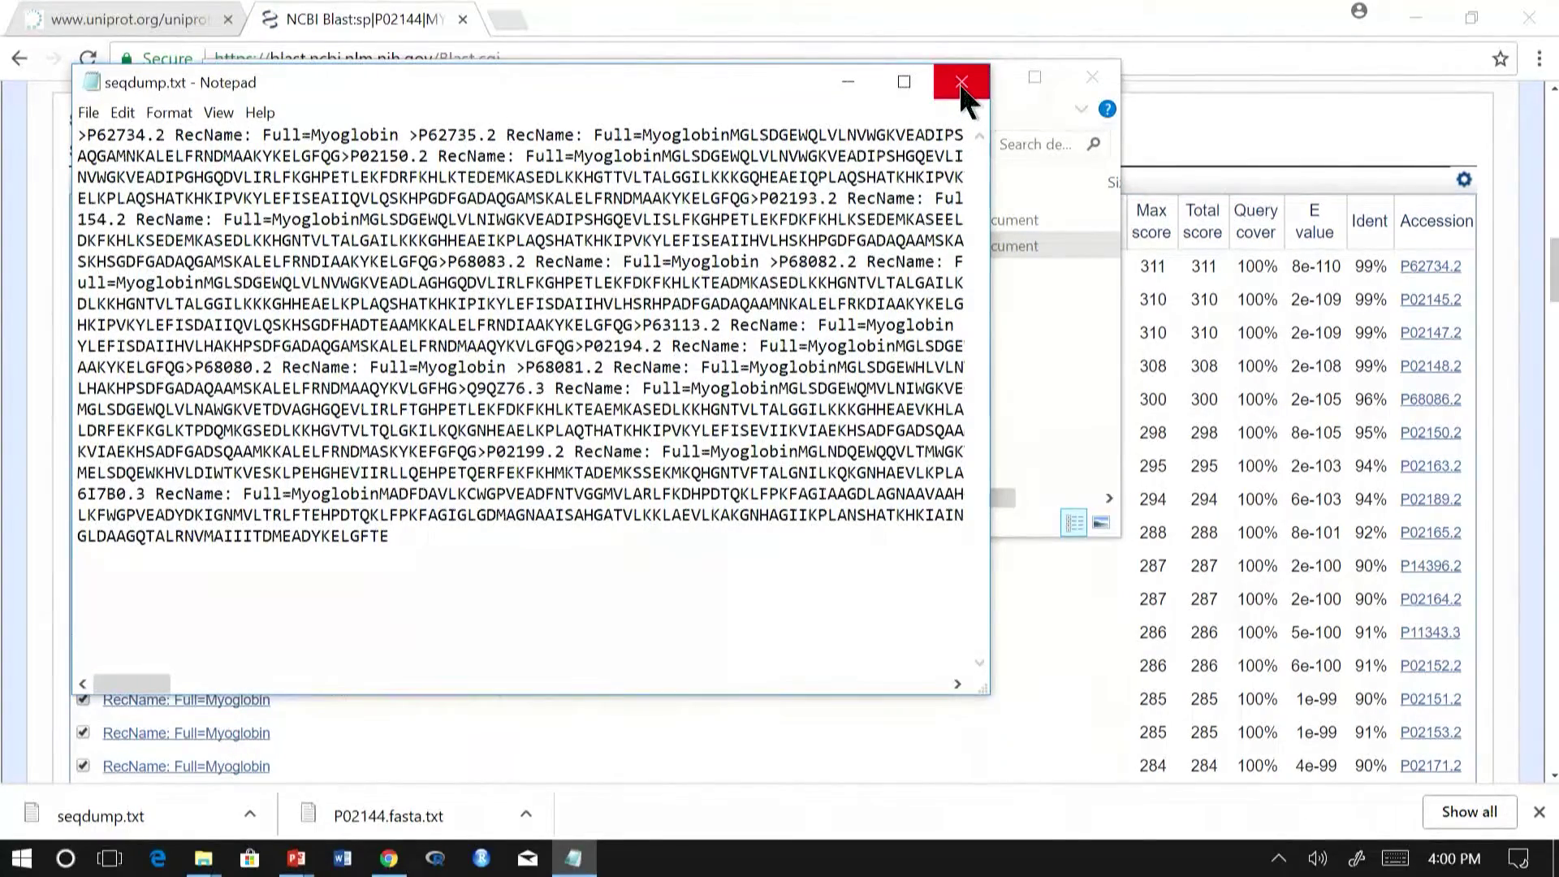
click(962, 82)
Step: Open a blank Chrome tab and select the CLUSTAL W address on demo-BLAST's Tools to be used slide
click(378, 13)
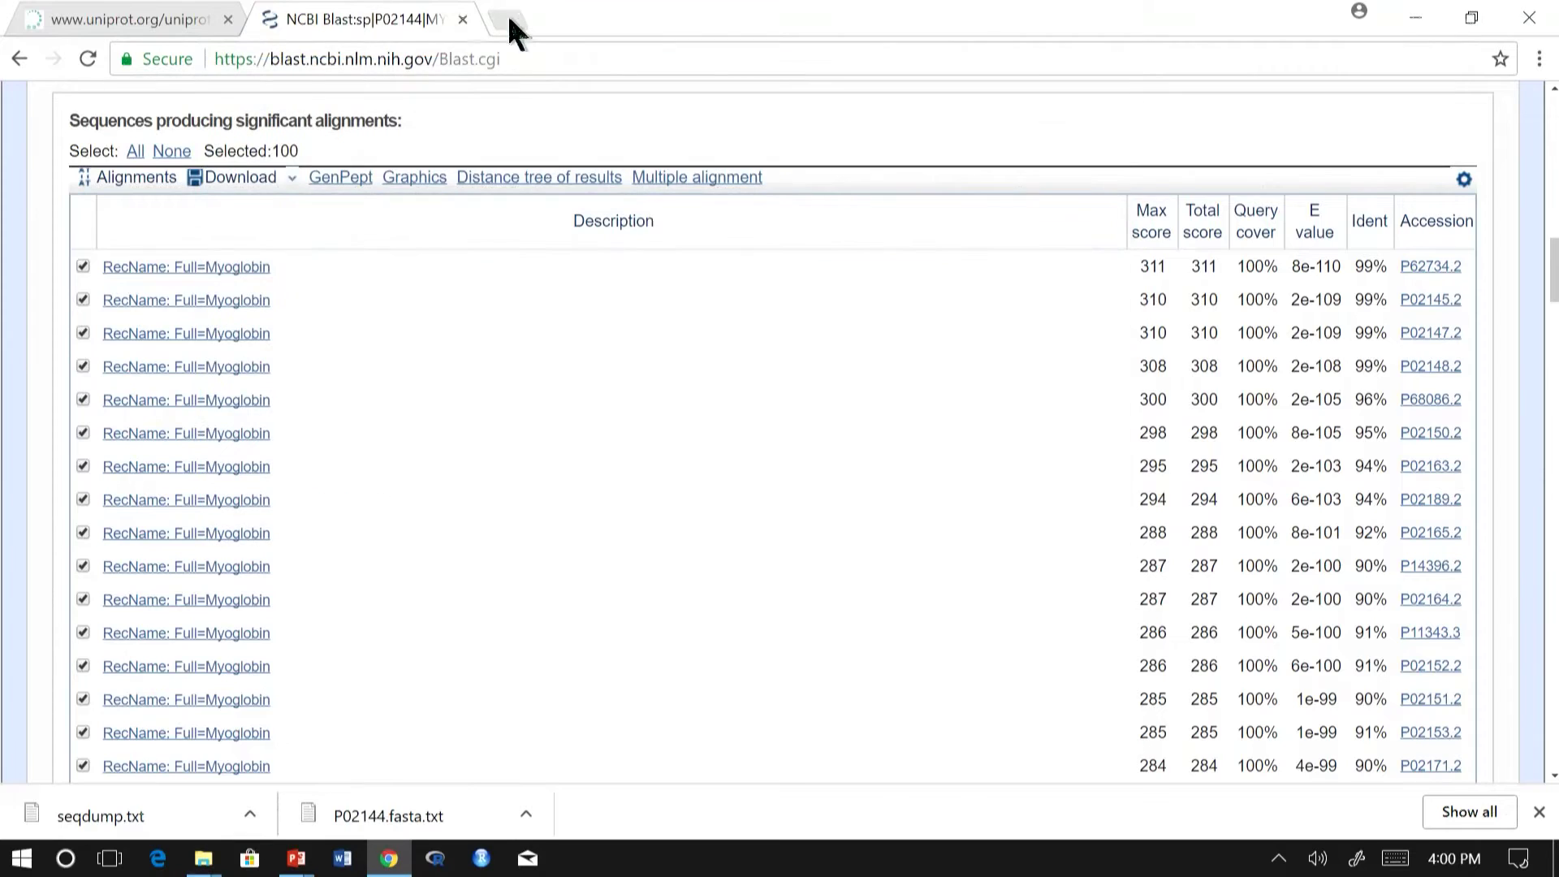
click(509, 13)
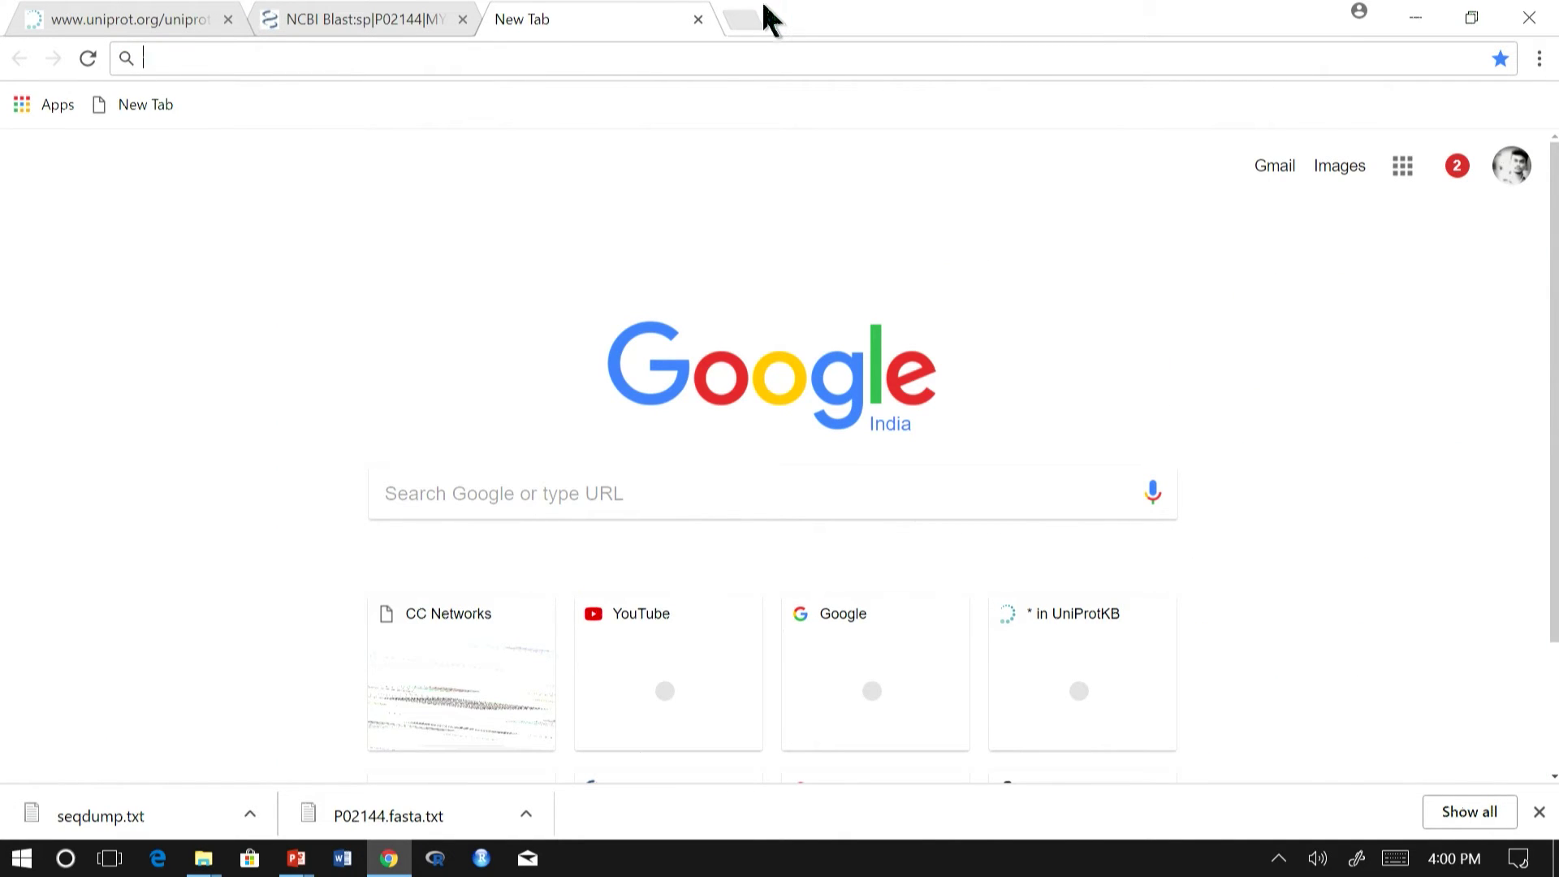
click(290, 866)
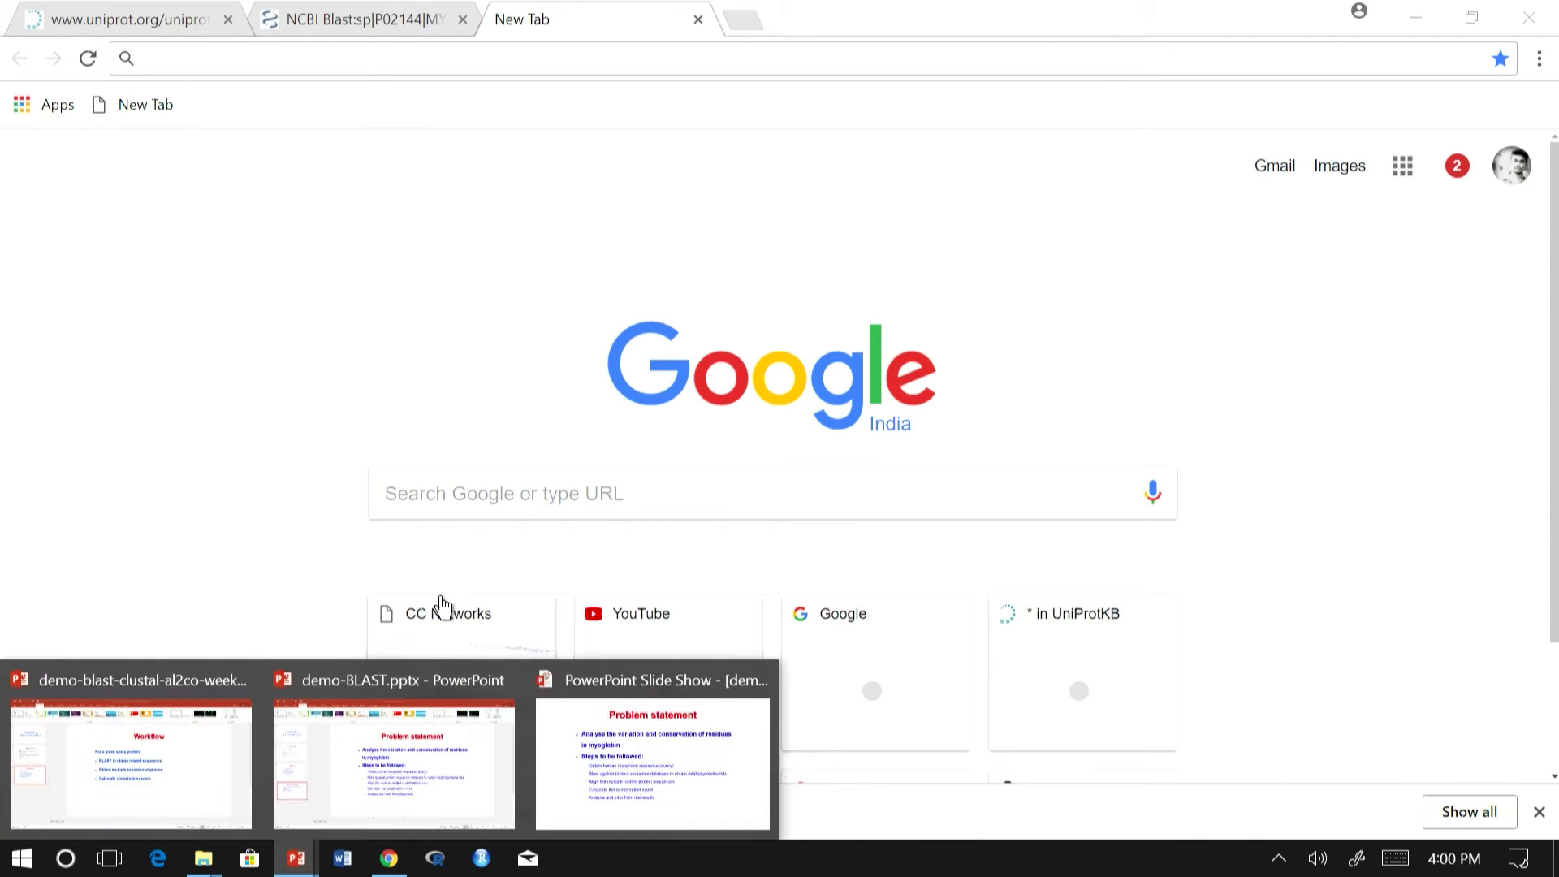
click(456, 748)
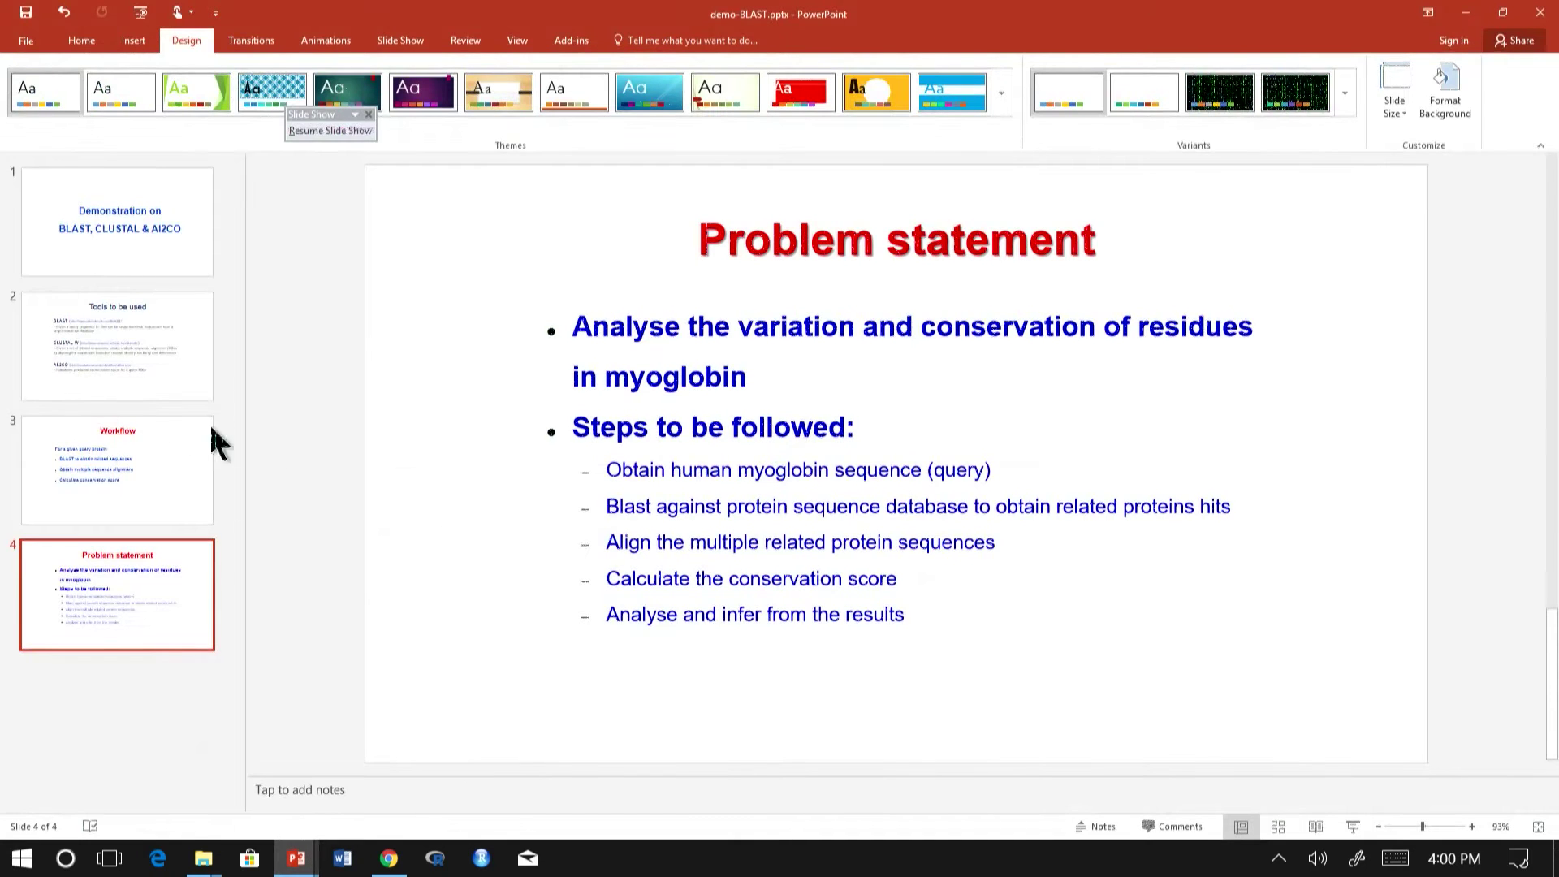
click(107, 345)
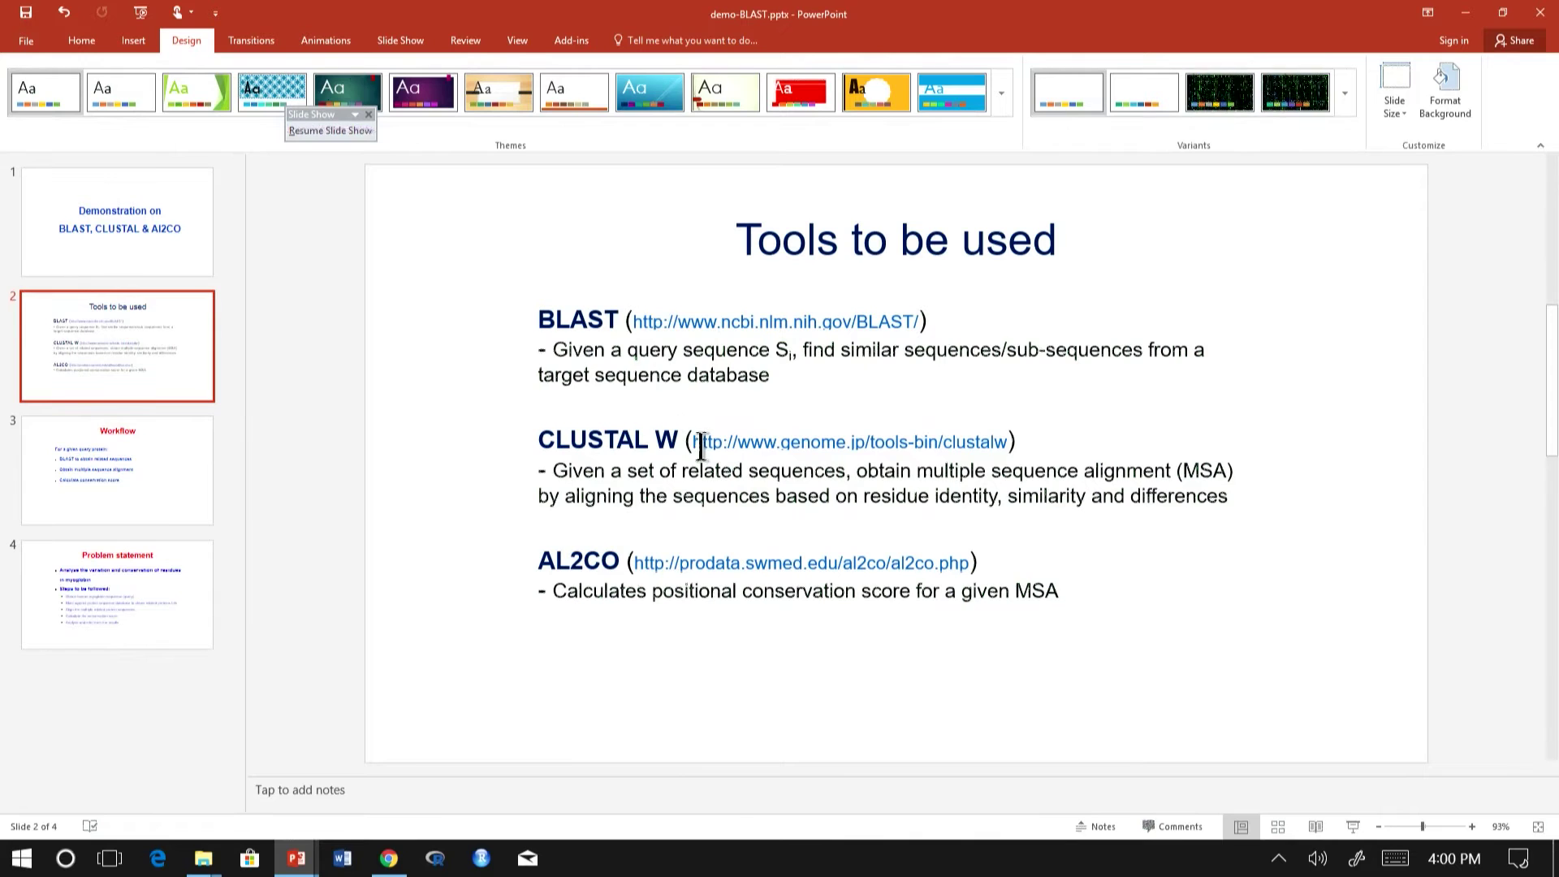
click(807, 442)
ctrl+click(1007, 439)
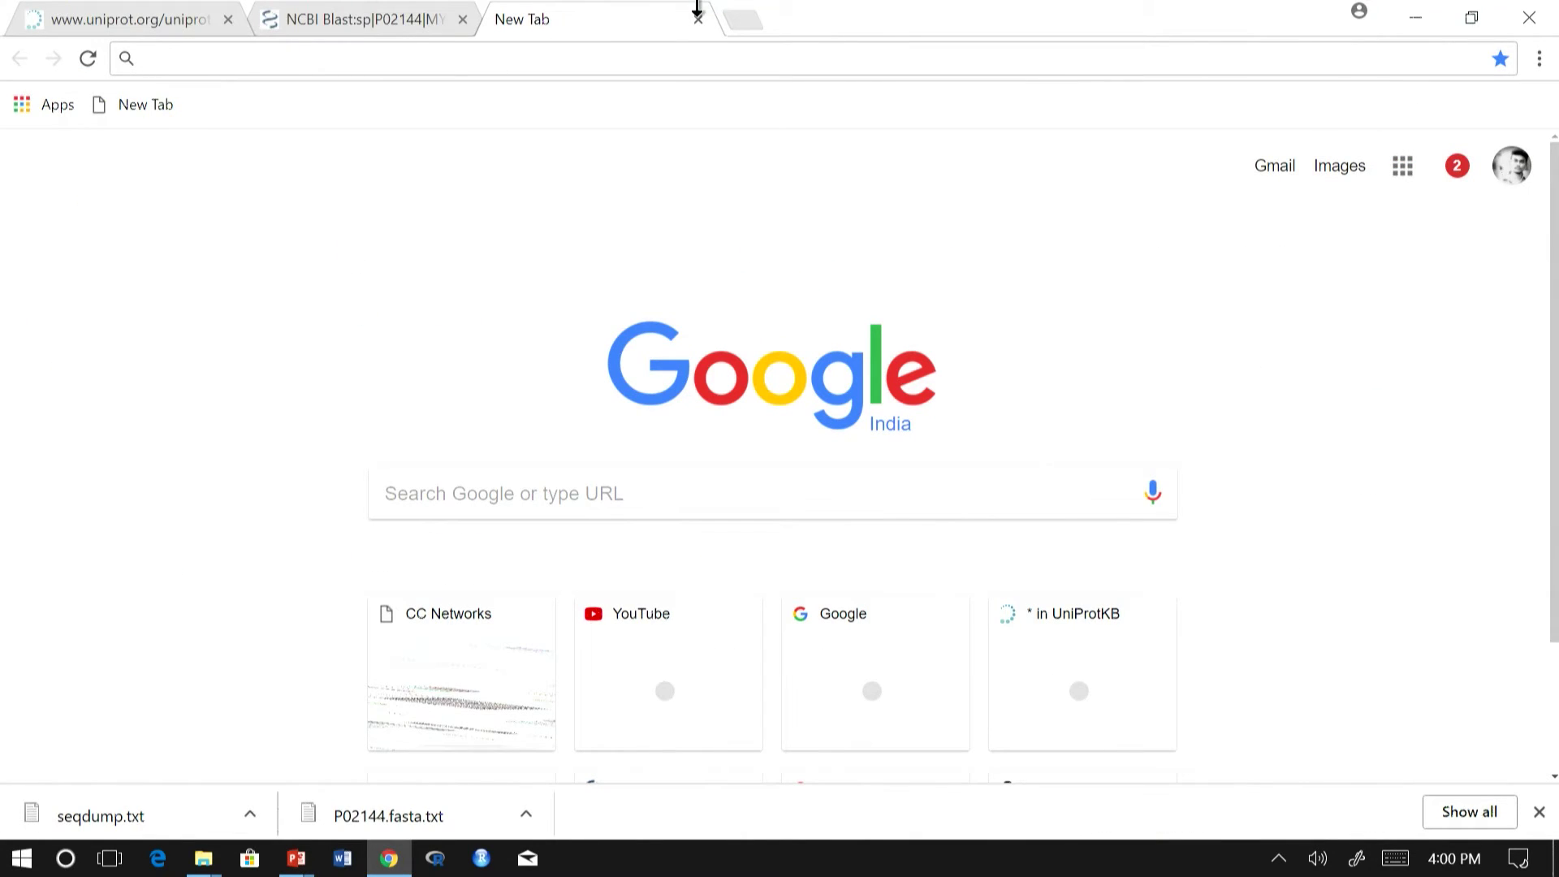
Step: Paste the CLUSTAL W address to load the GenomeNet CLUSTALW page and review it
text(http://www.genome.jp/tools-bin/clustalw)
key(Return)
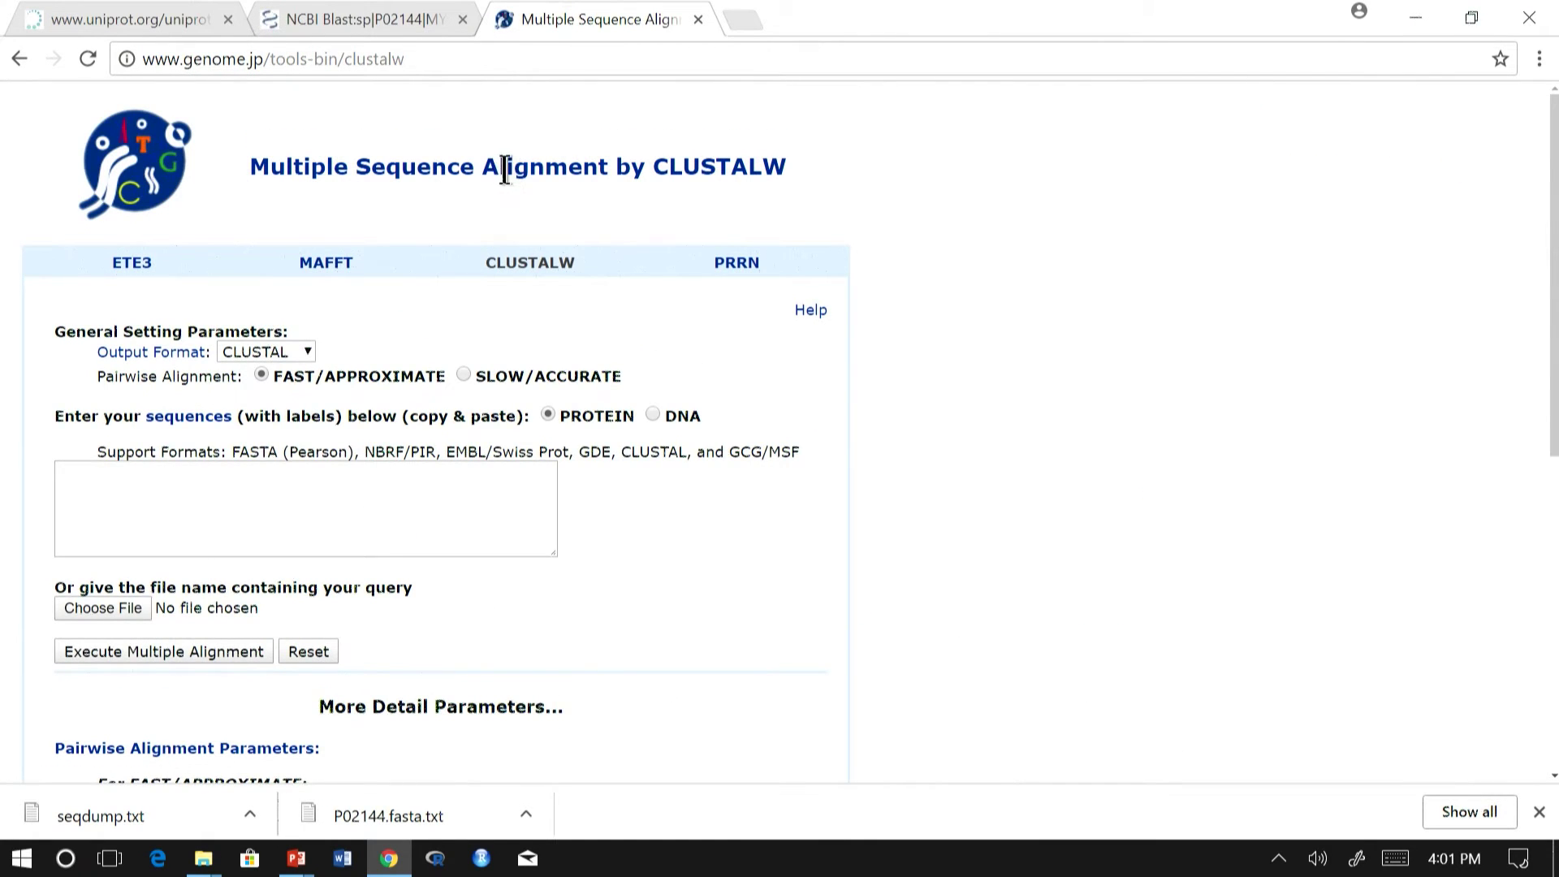
scroll(513, 174, down, 1)
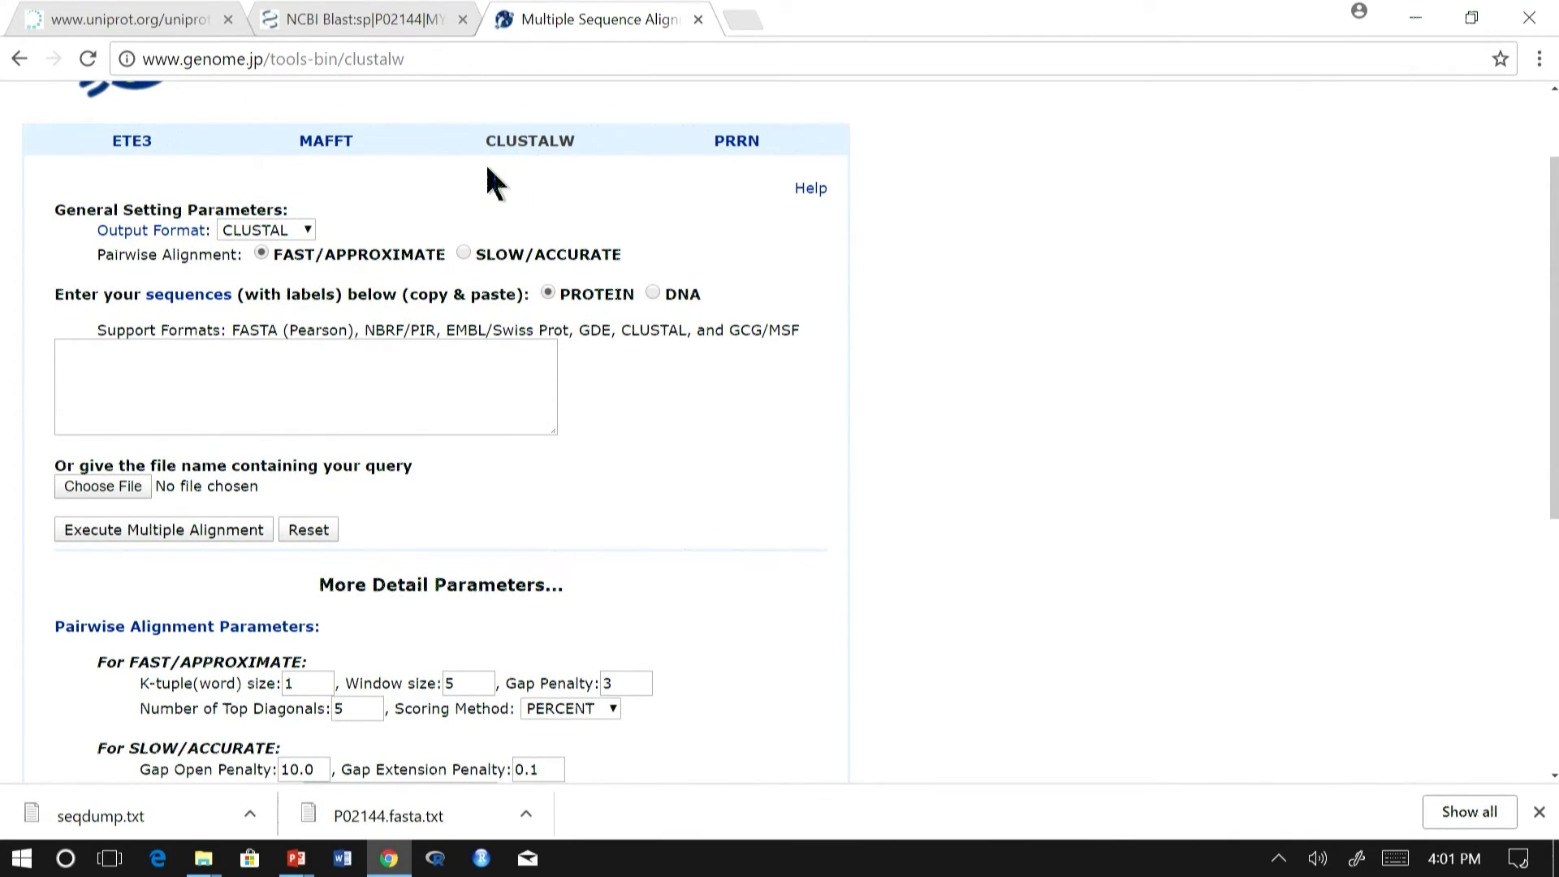
scroll(490, 175, up, 1)
scroll(473, 174, down, 1)
scroll(376, 254, down, 1)
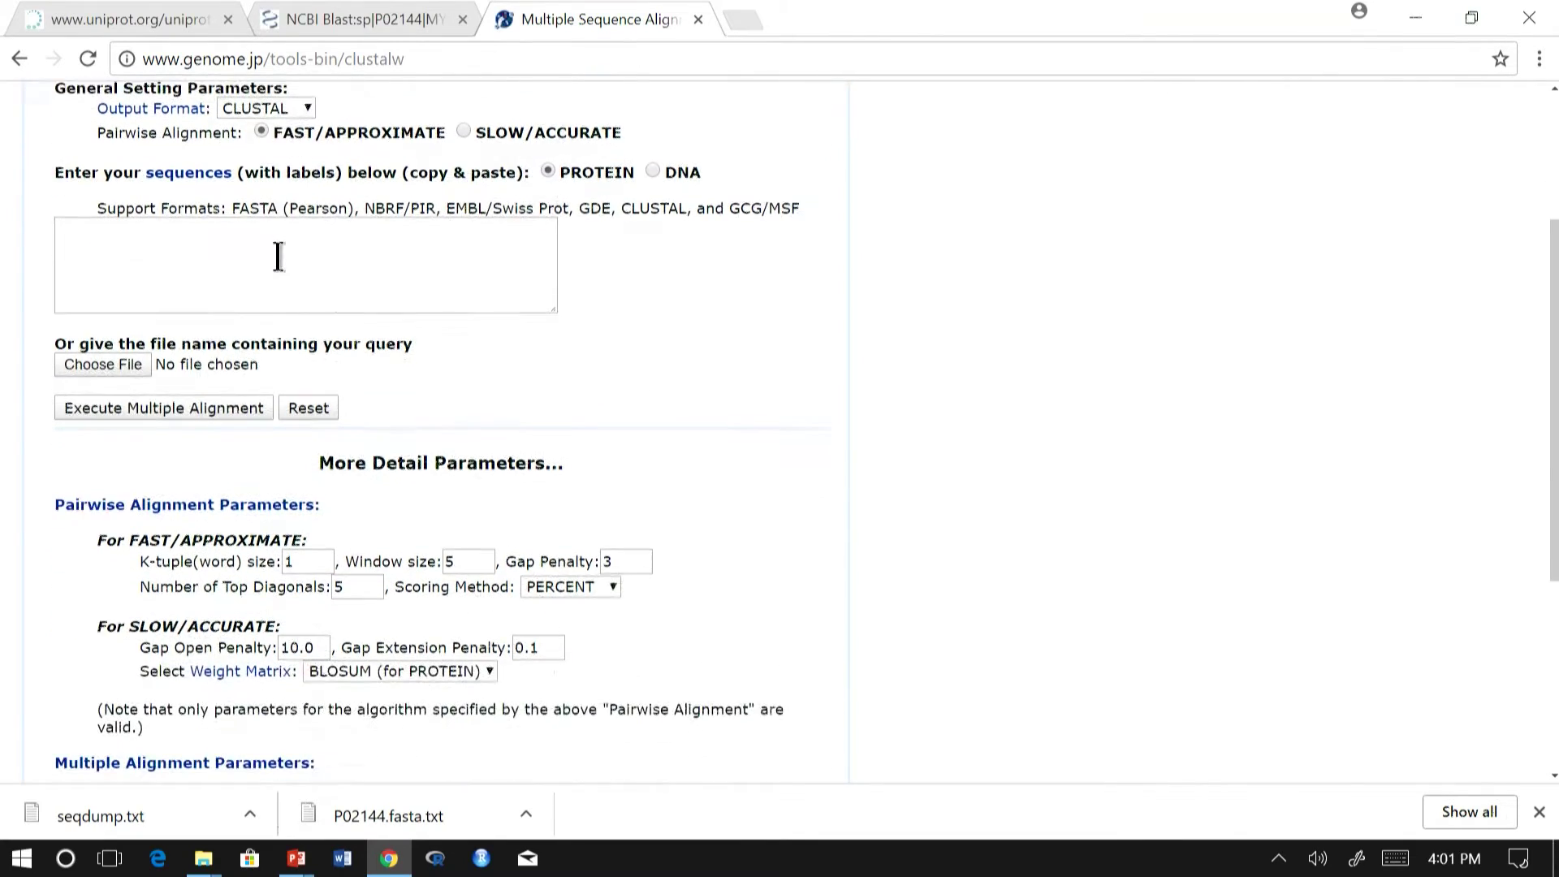
scroll(300, 254, up, 1)
scroll(394, 242, up, 1)
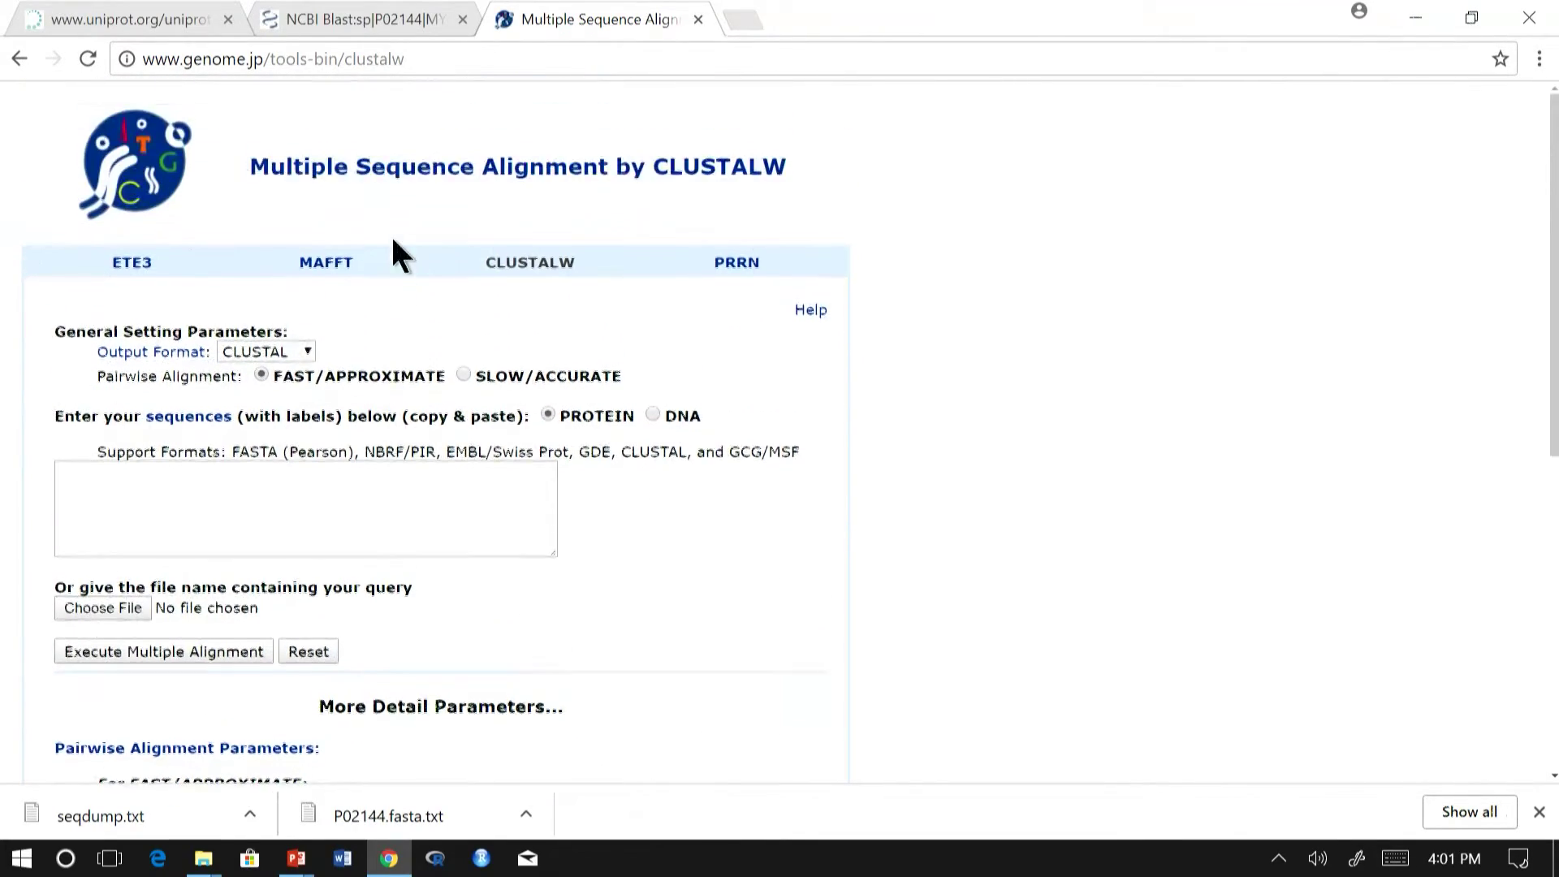
scroll(393, 242, down, 2)
scroll(446, 298, down, 4)
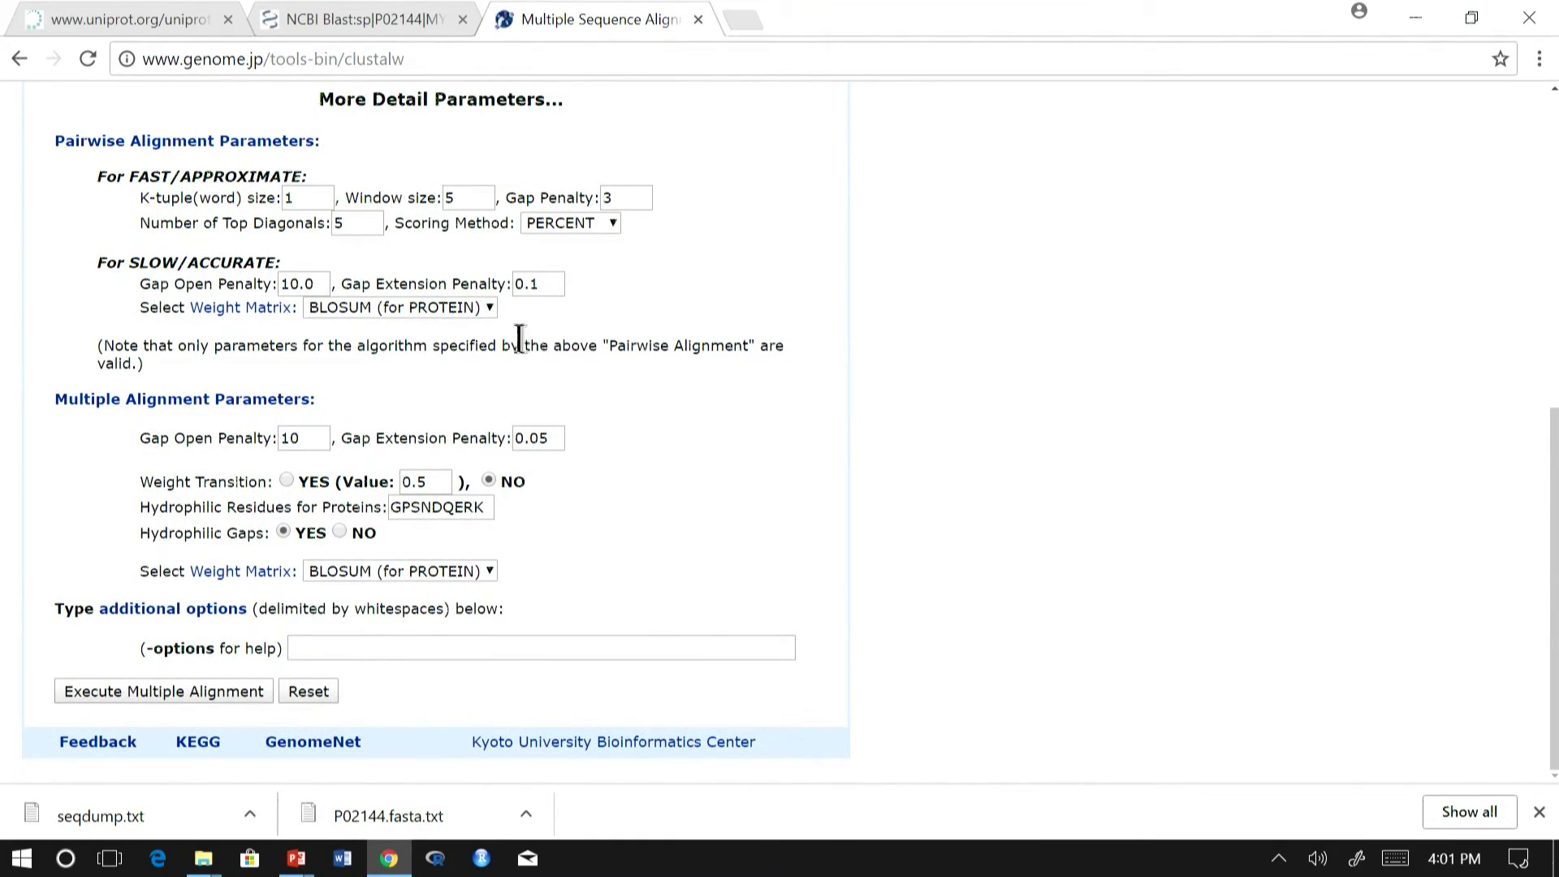
scroll(459, 370, up, 7)
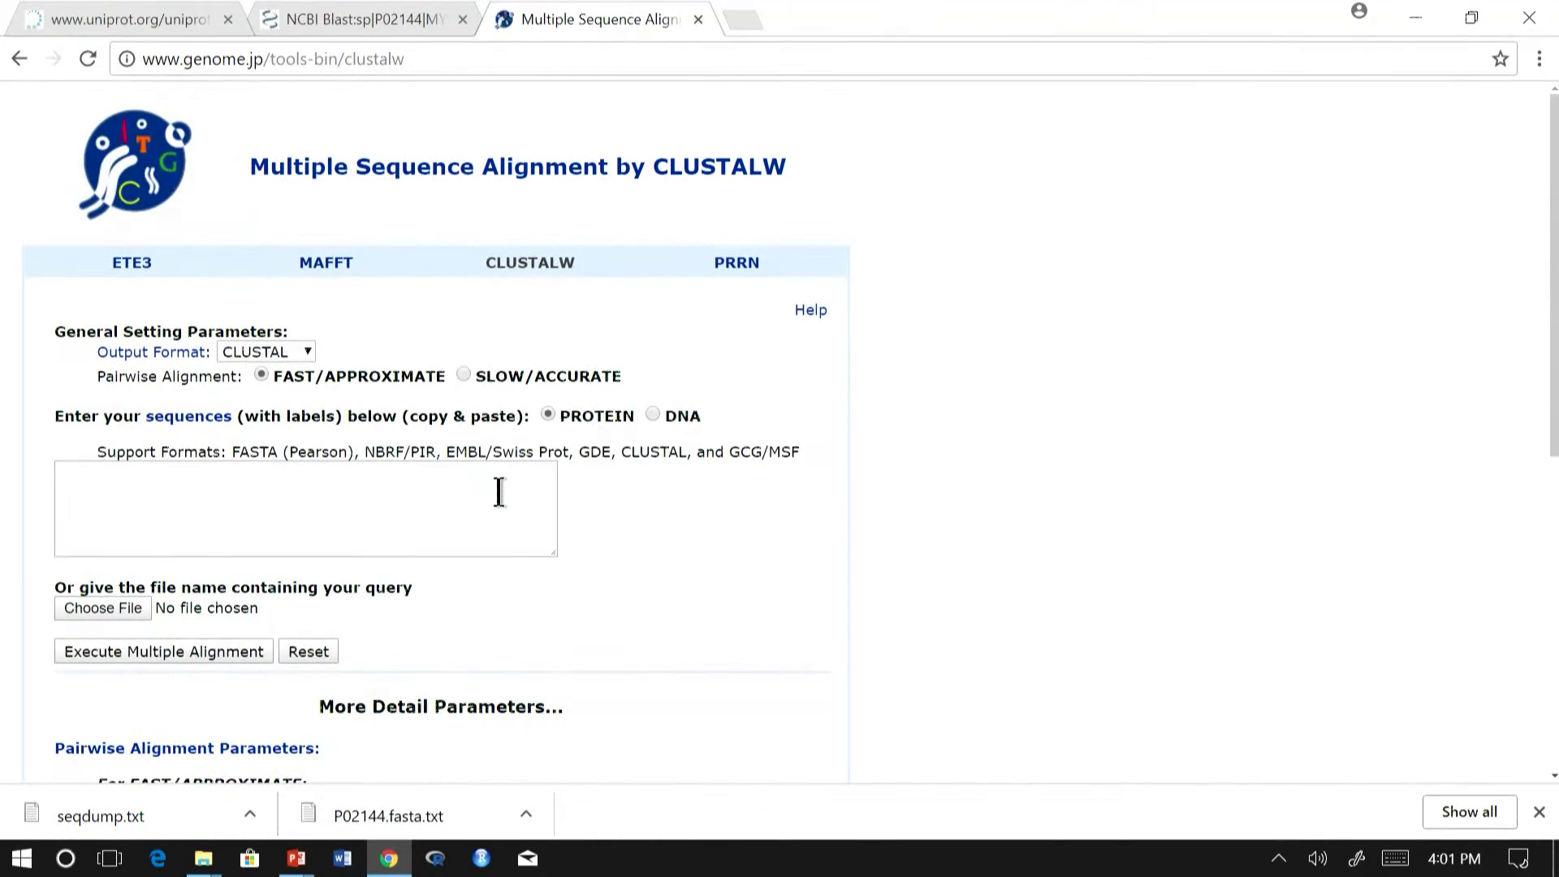
Step: Align seqdump.txt with SLOW/ACCURATE pairwise alignment by uploading it and executing
click(463, 374)
scroll(685, 370, down, 1)
click(295, 373)
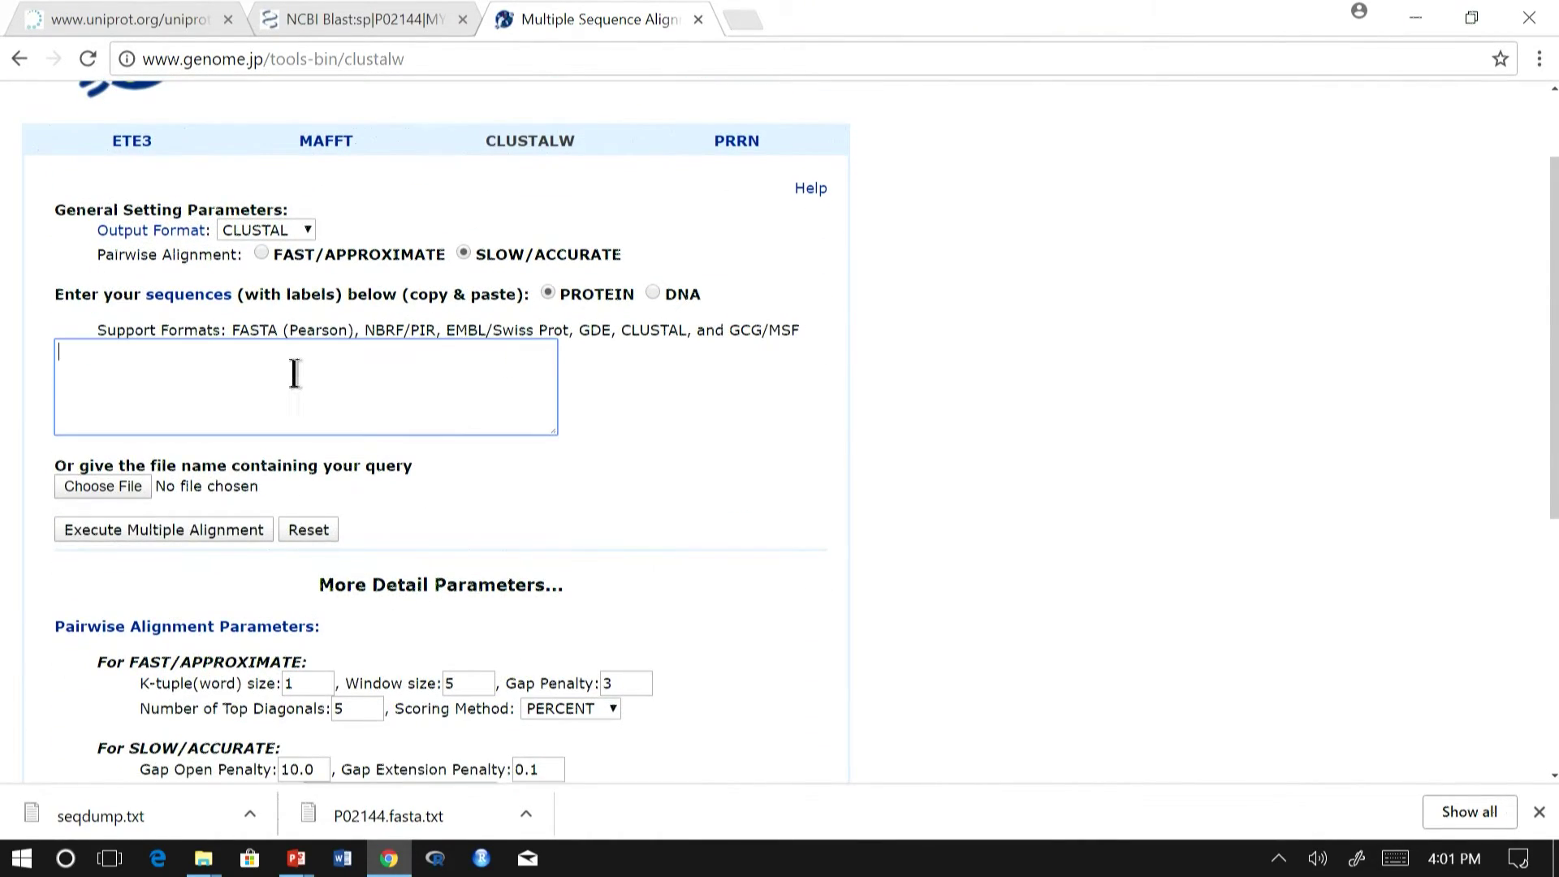
click(120, 481)
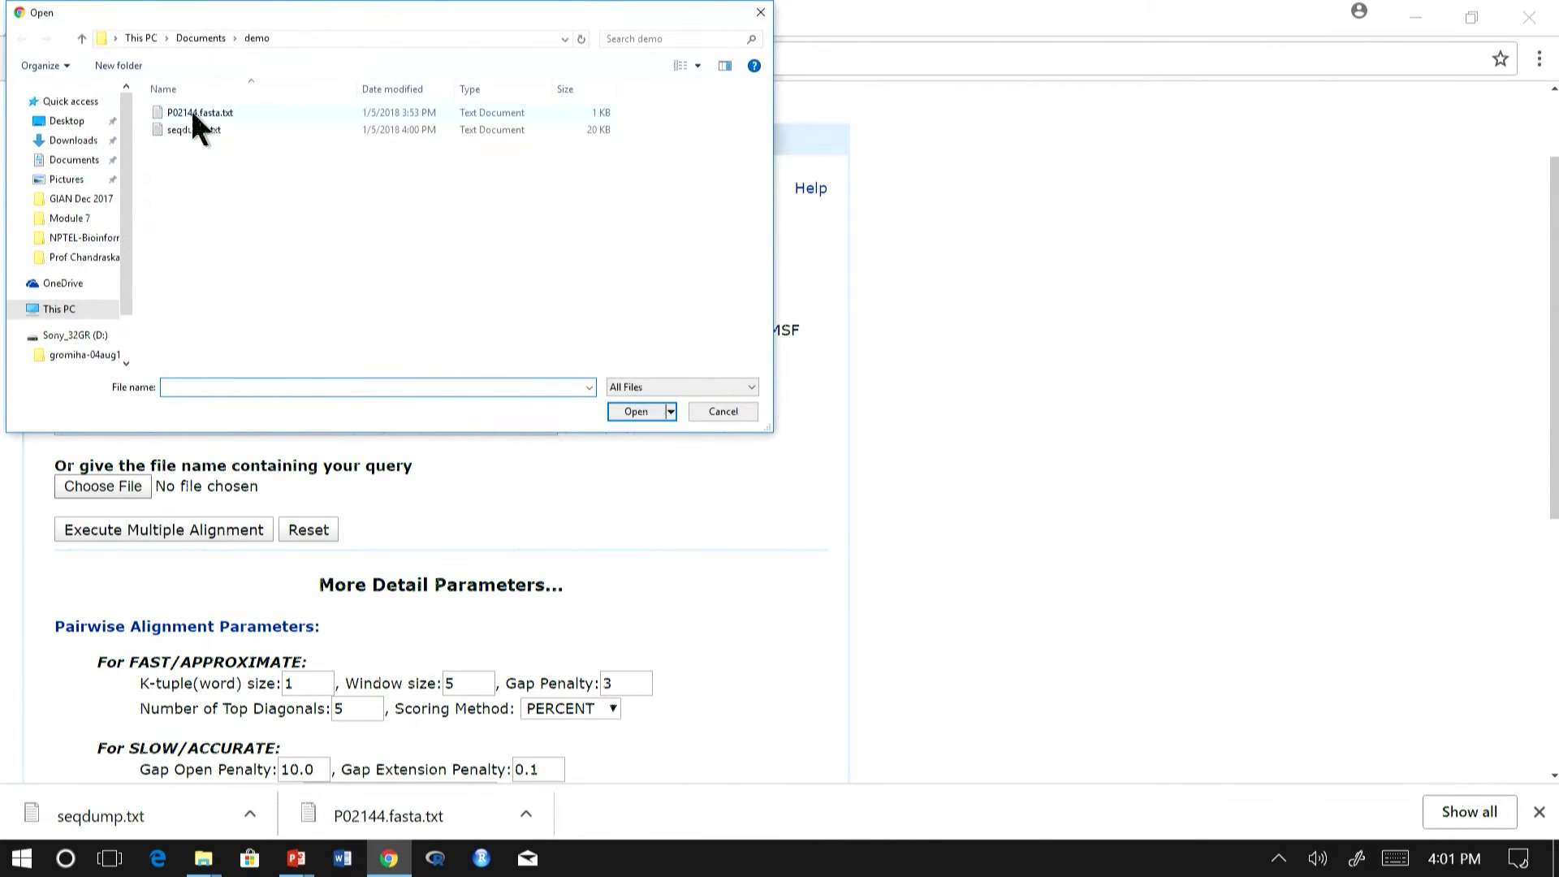
double_click(195, 130)
click(208, 394)
scroll(241, 380, down, 1)
scroll(241, 379, down, 5)
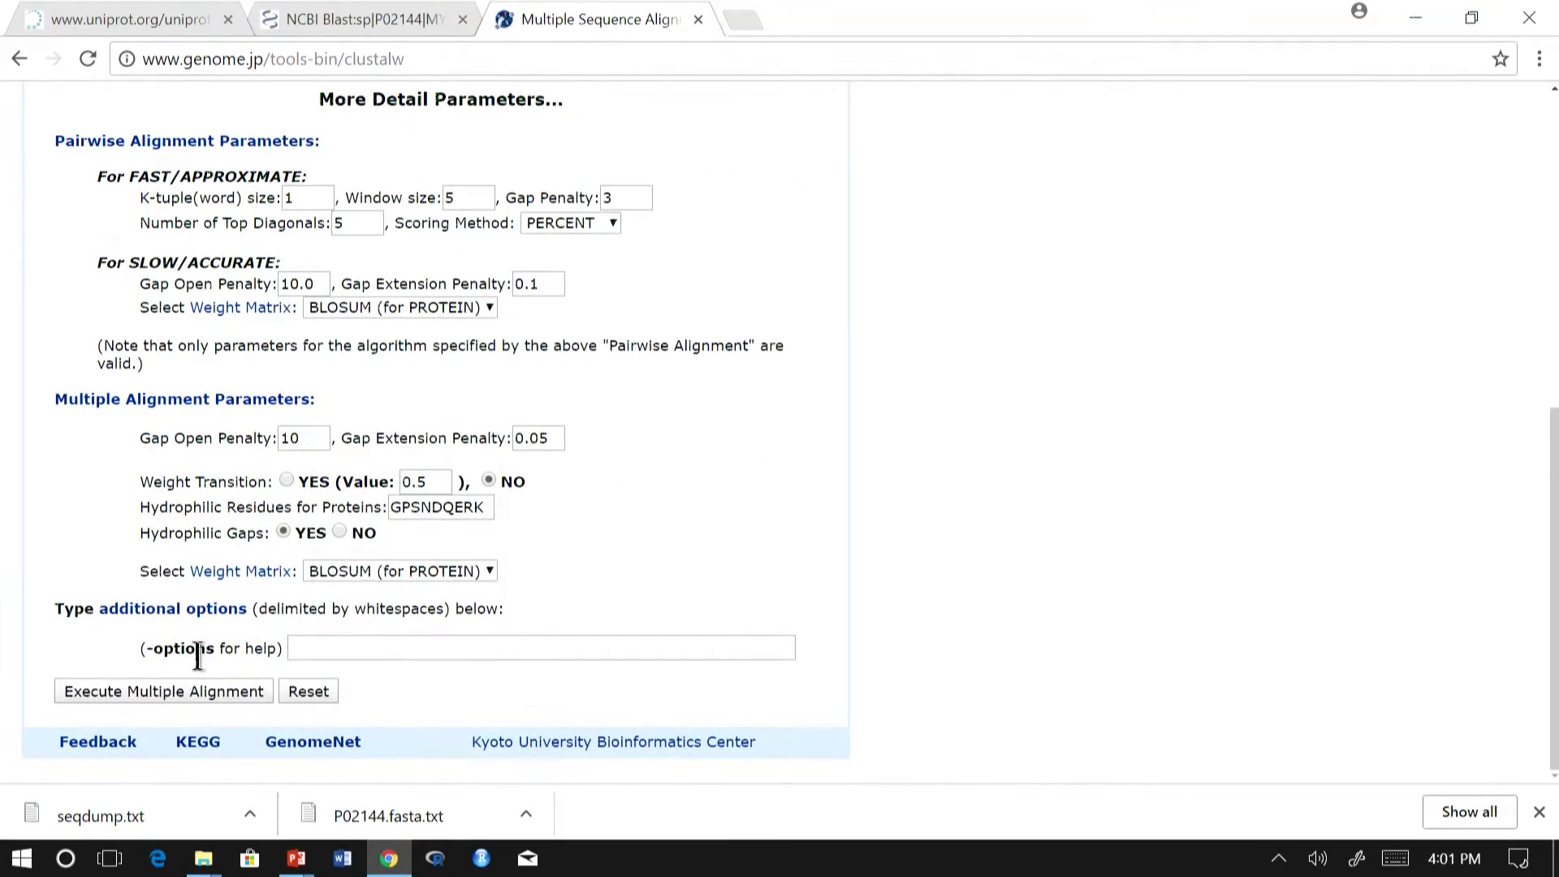
click(177, 687)
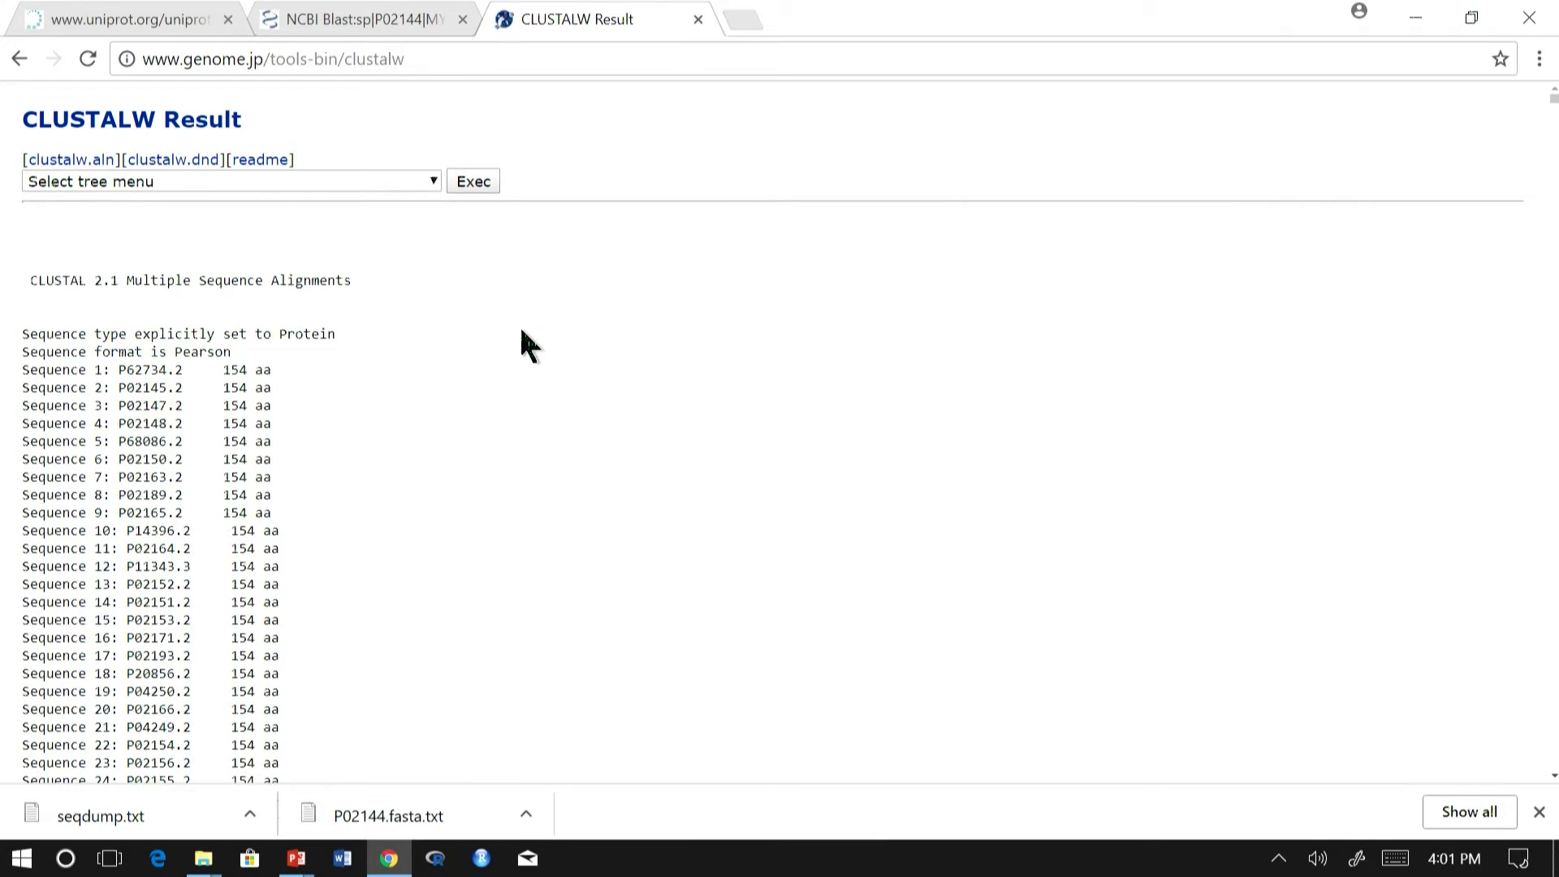
scroll(469, 312, down, 1)
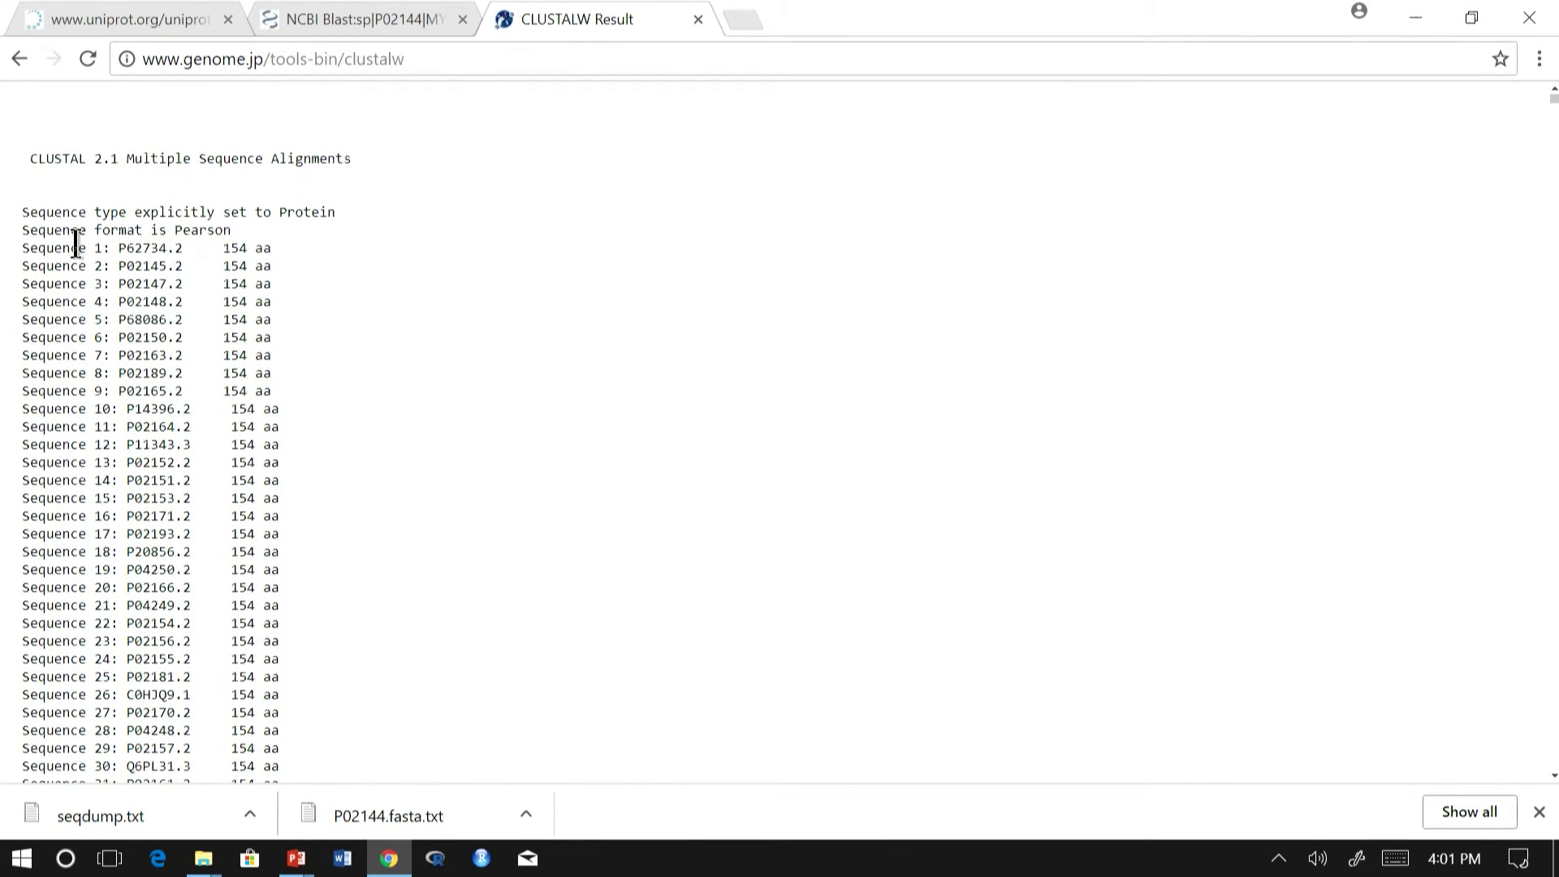
scroll(134, 223, up, 1)
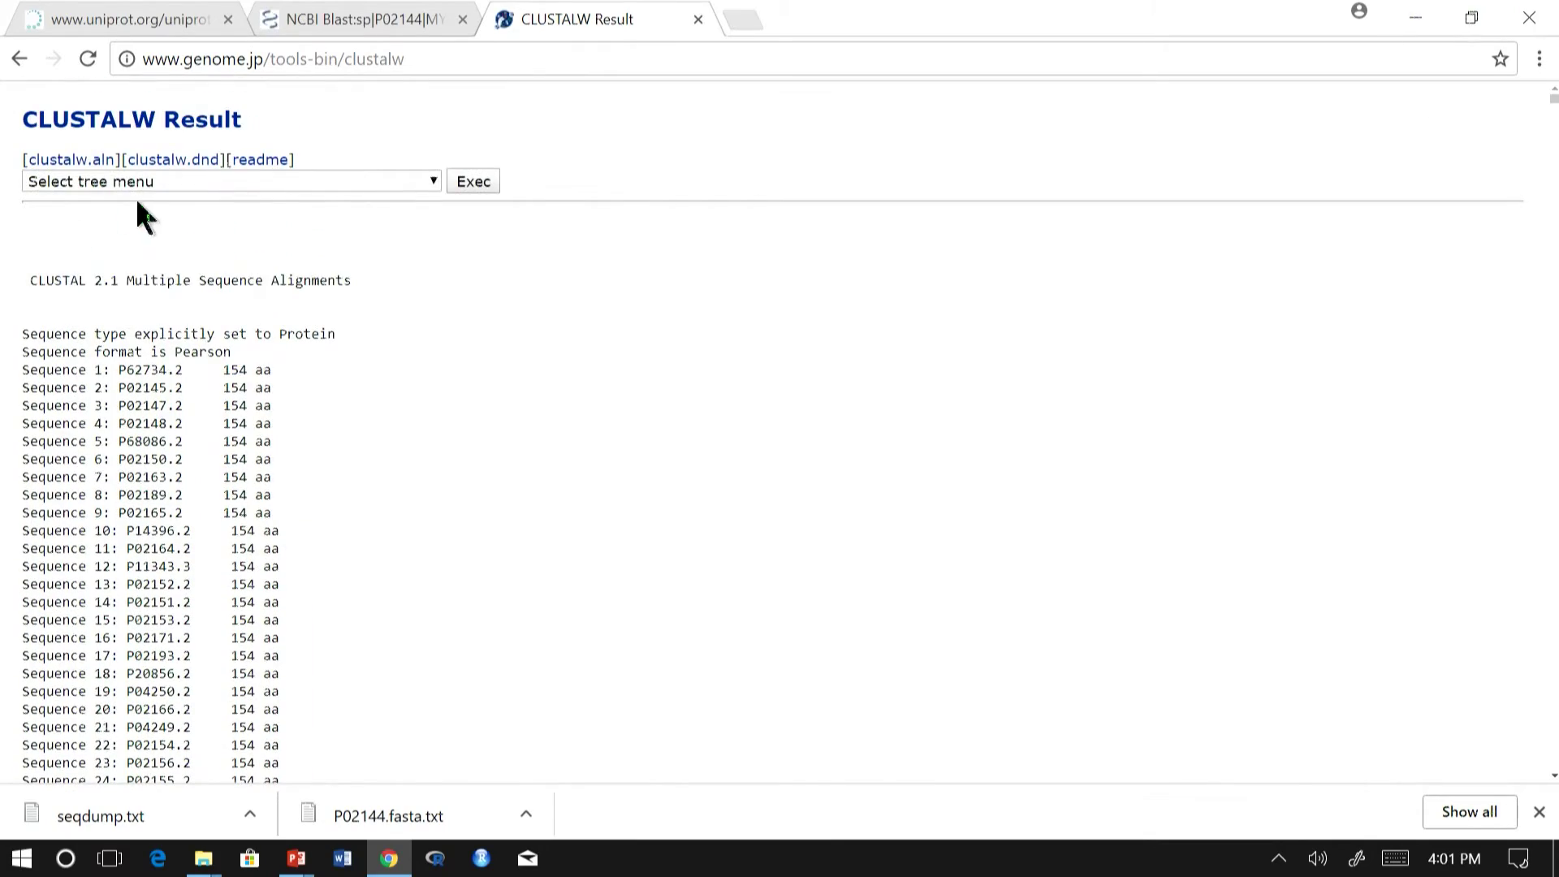
scroll(134, 301, down, 1)
scroll(133, 298, down, 3)
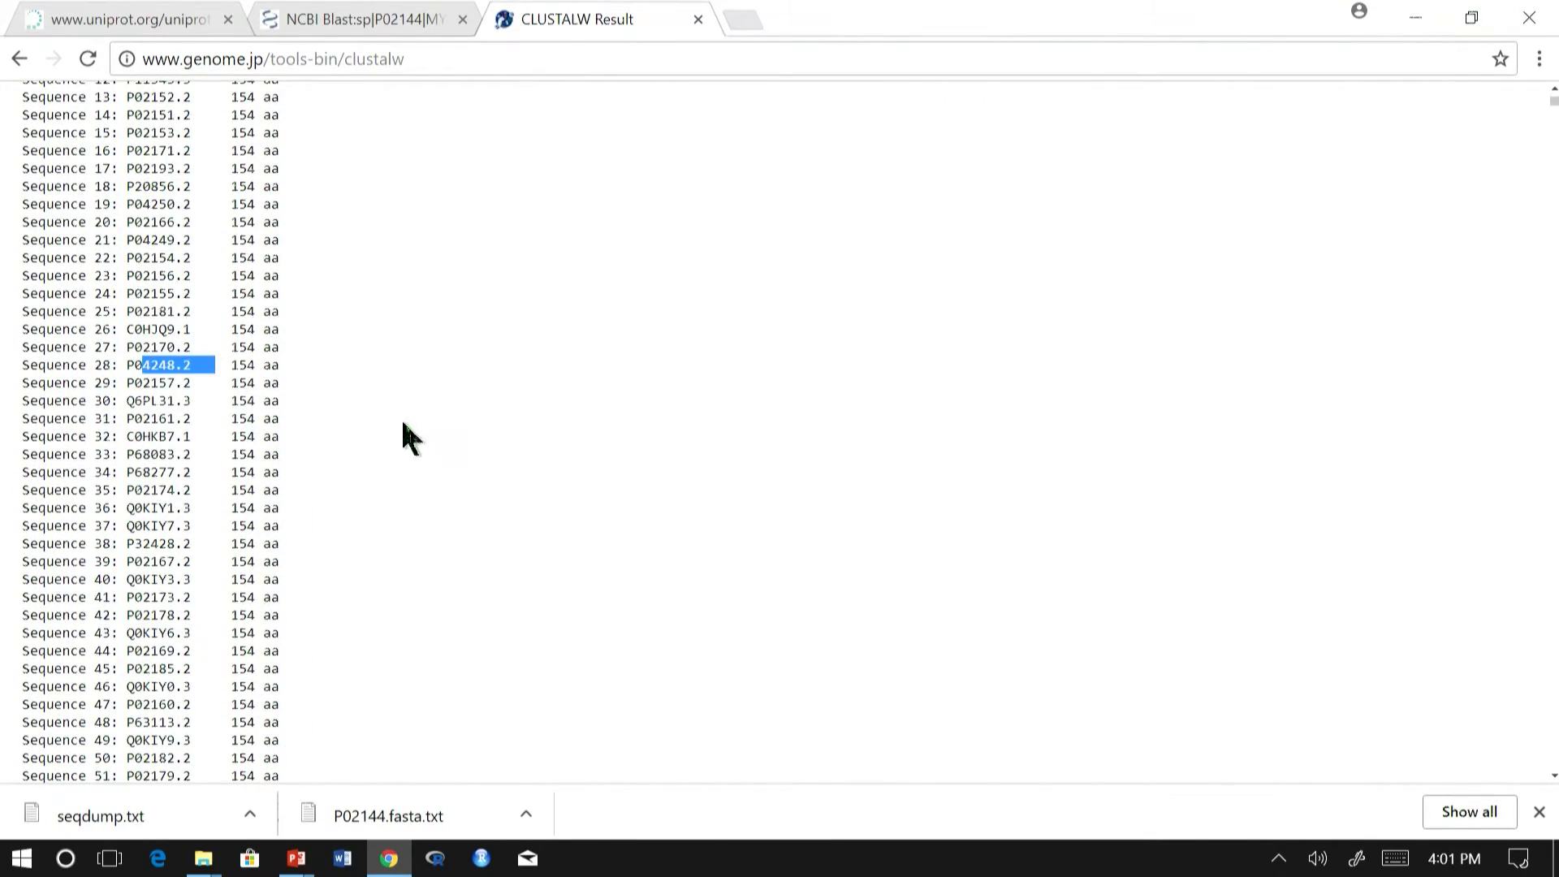
scroll(367, 418, down, 4)
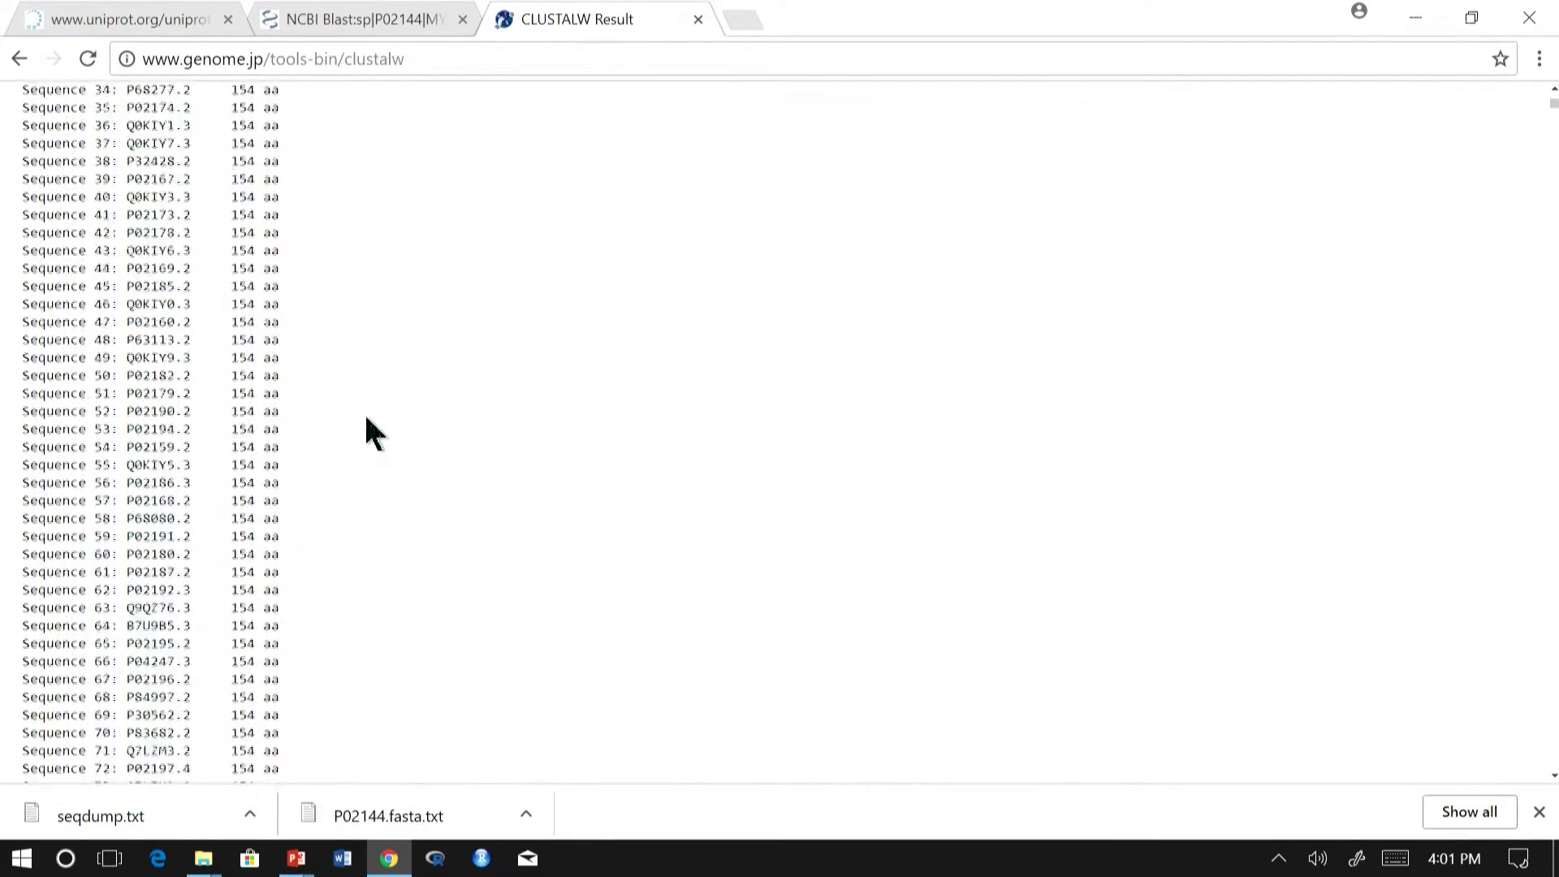
scroll(365, 423, down, 10)
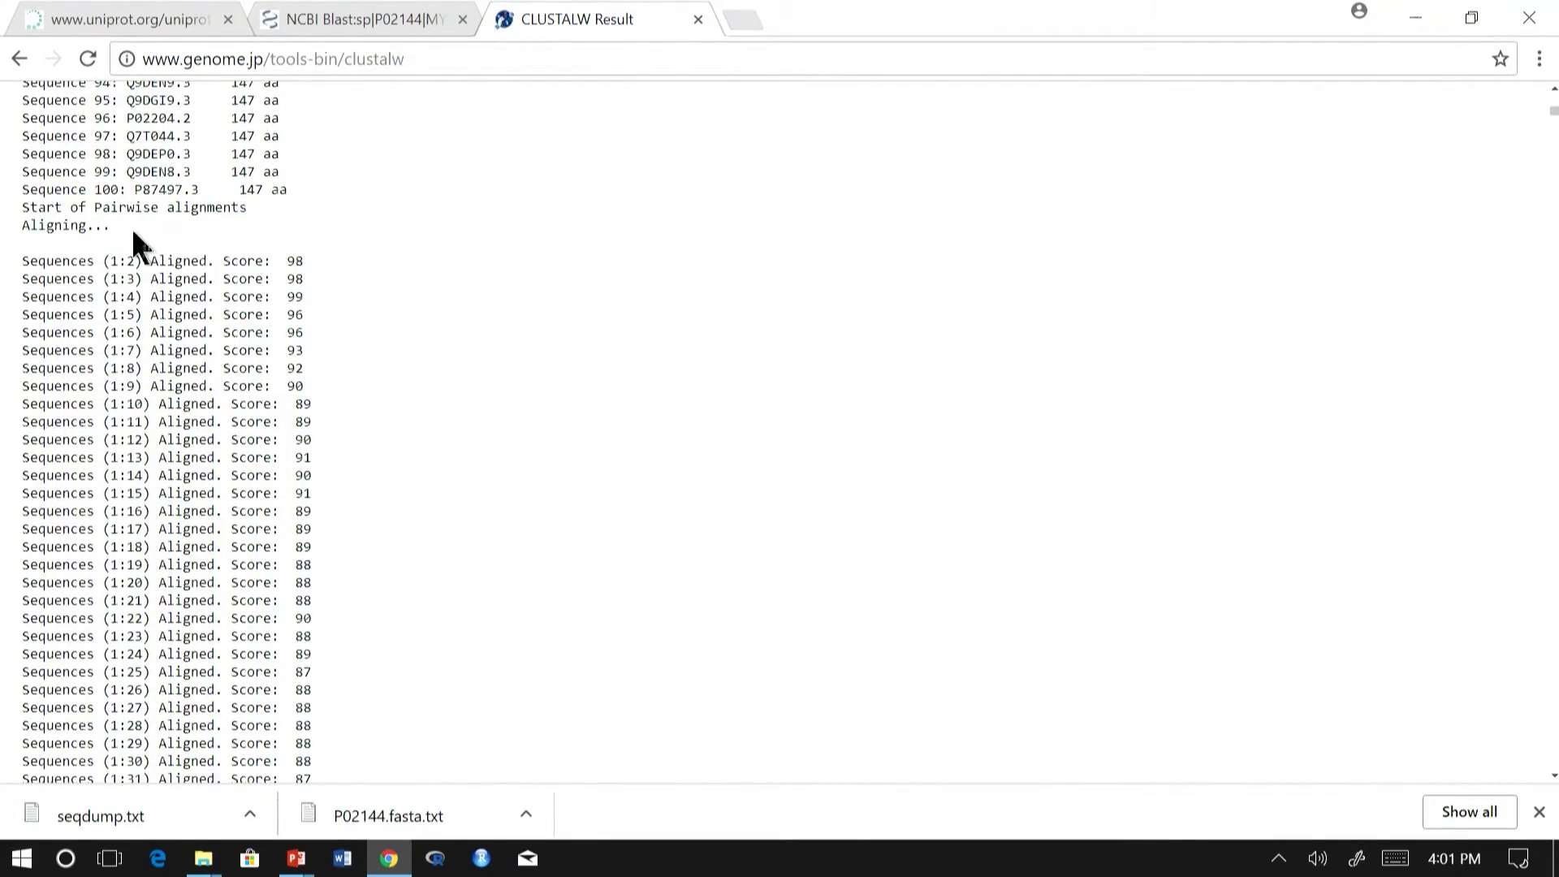
scroll(114, 262, down, 1)
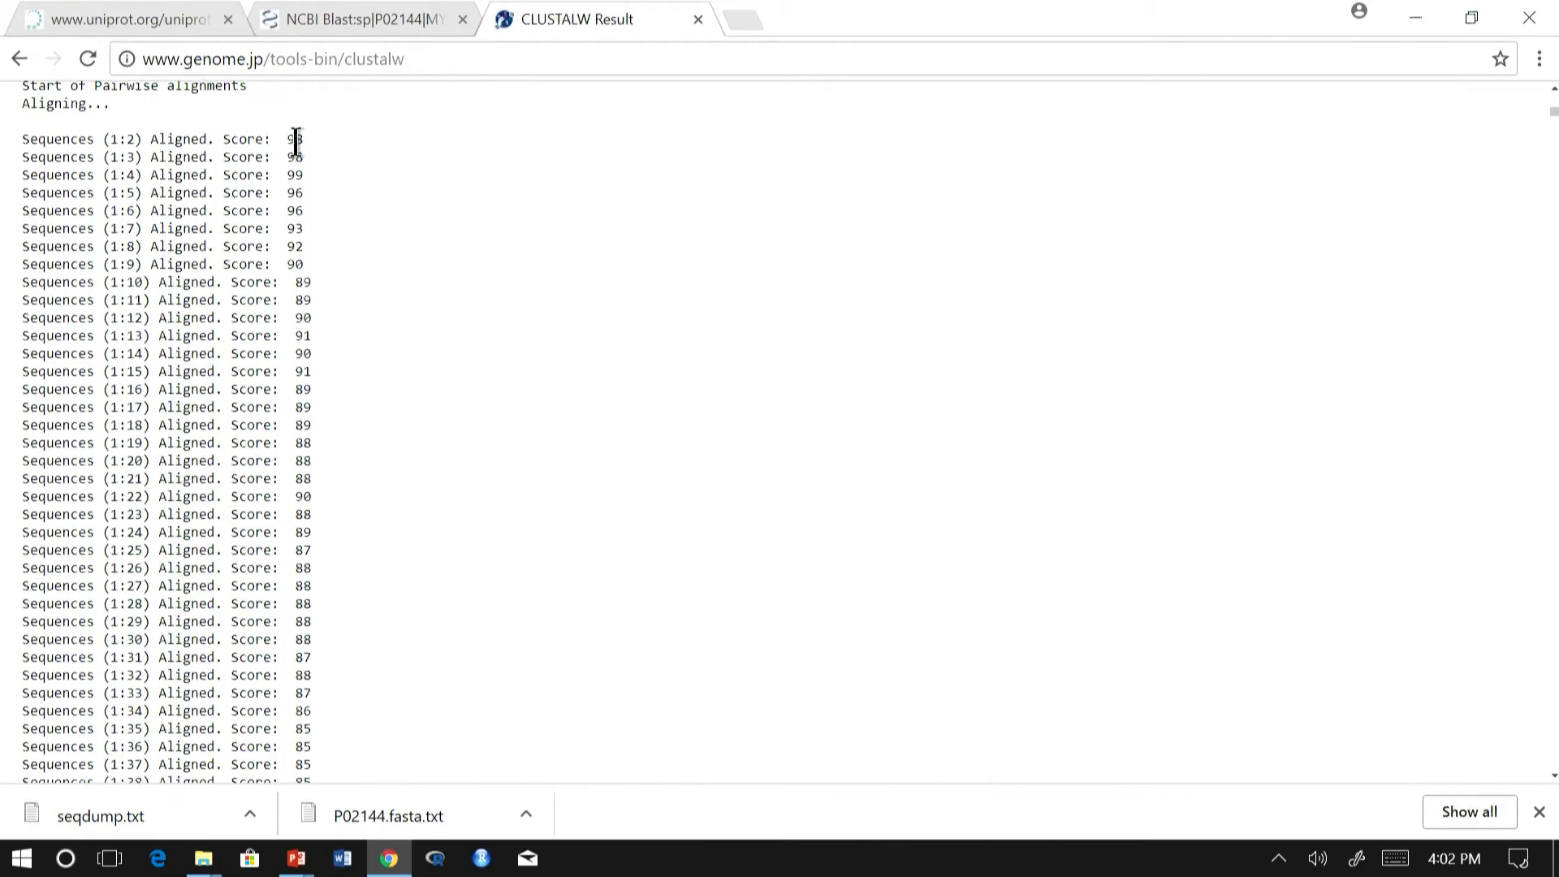
drag(280, 138, 320, 150)
scroll(398, 250, down, 20)
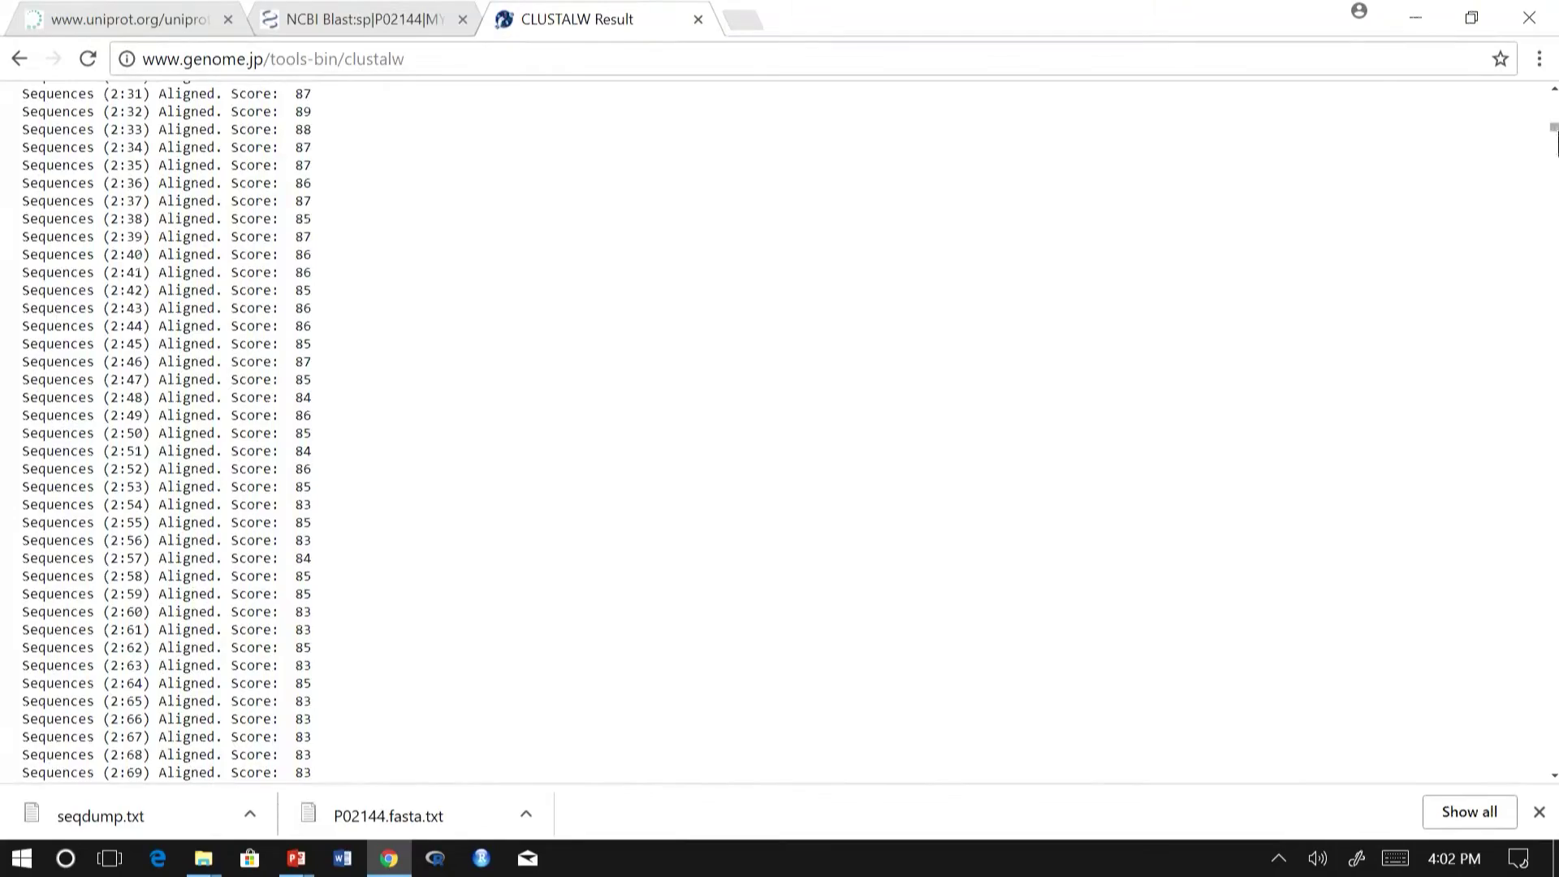
drag(1556, 137, 1517, 112)
scroll(1190, 278, up, 7)
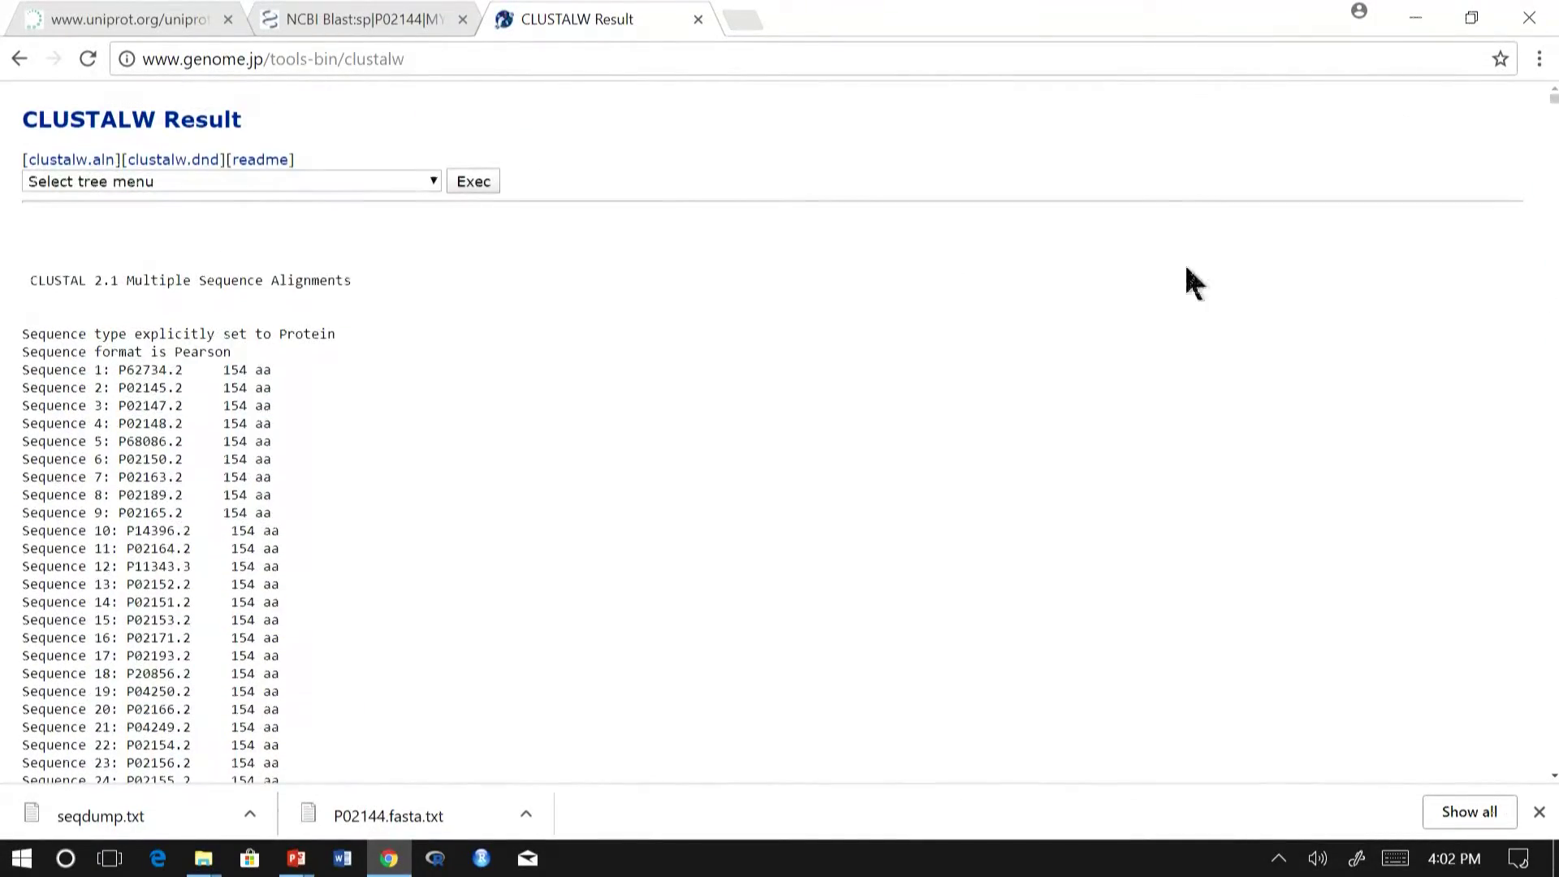
Step: Save the clustalw.aln alignment link into the Documents > demo folder
click(77, 159)
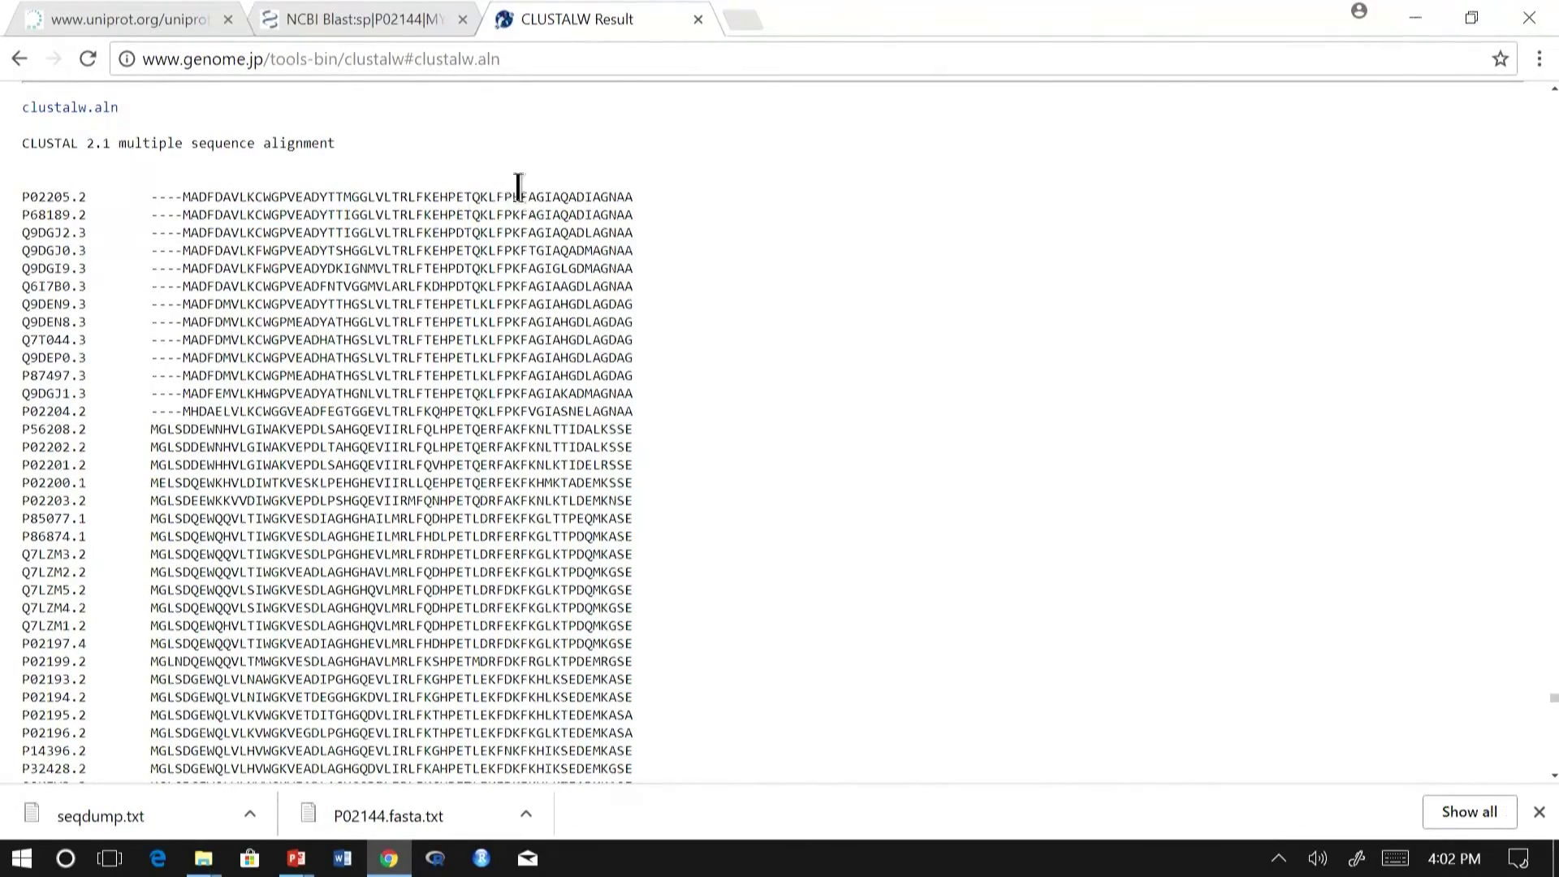
right_click(97, 109)
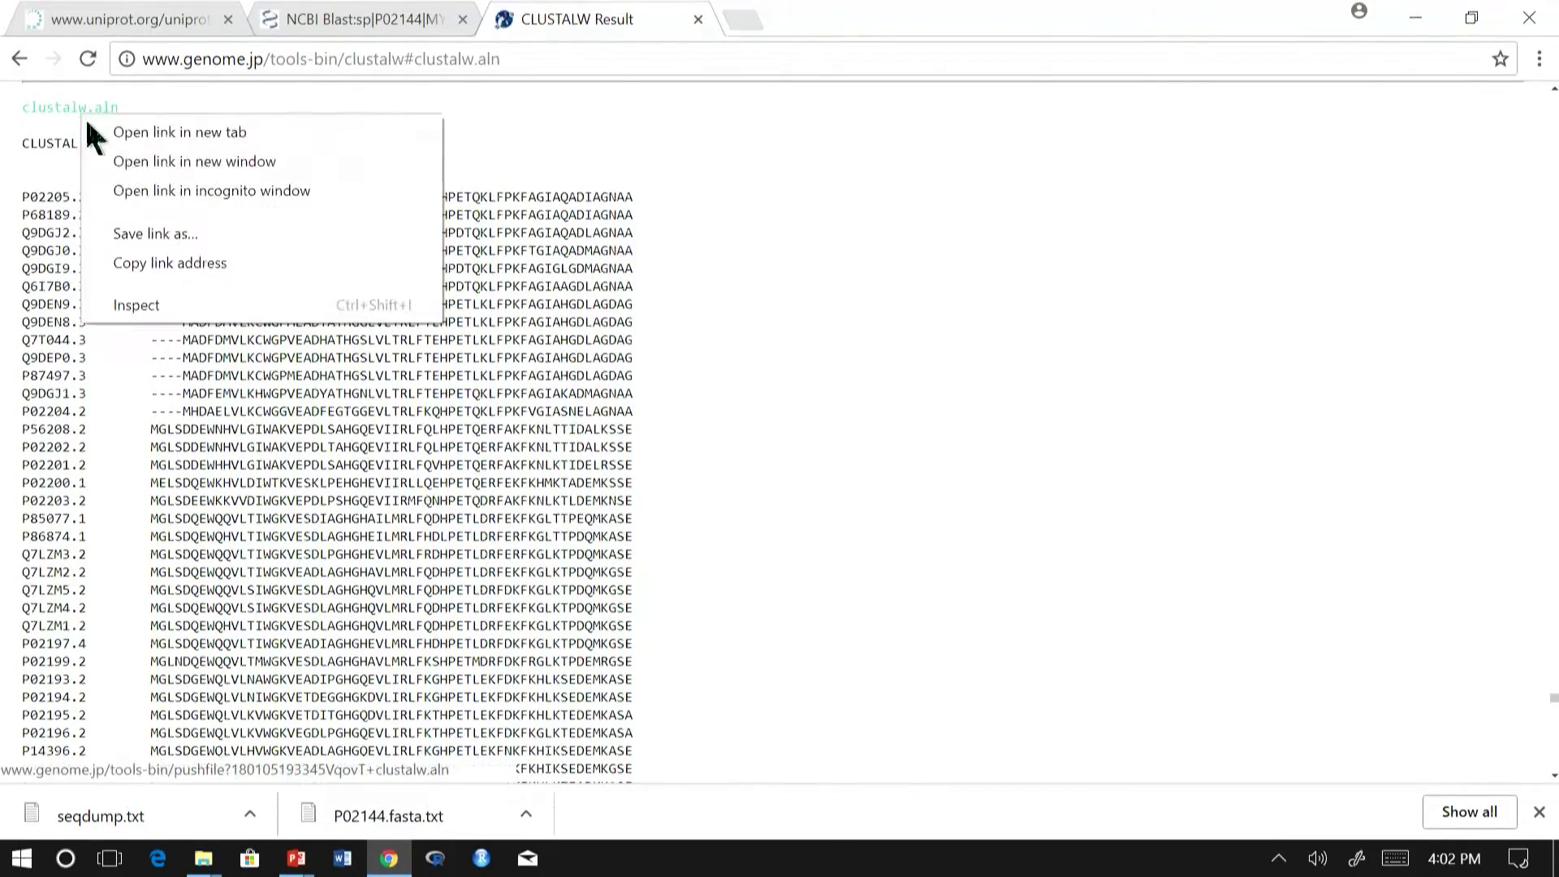
click(135, 230)
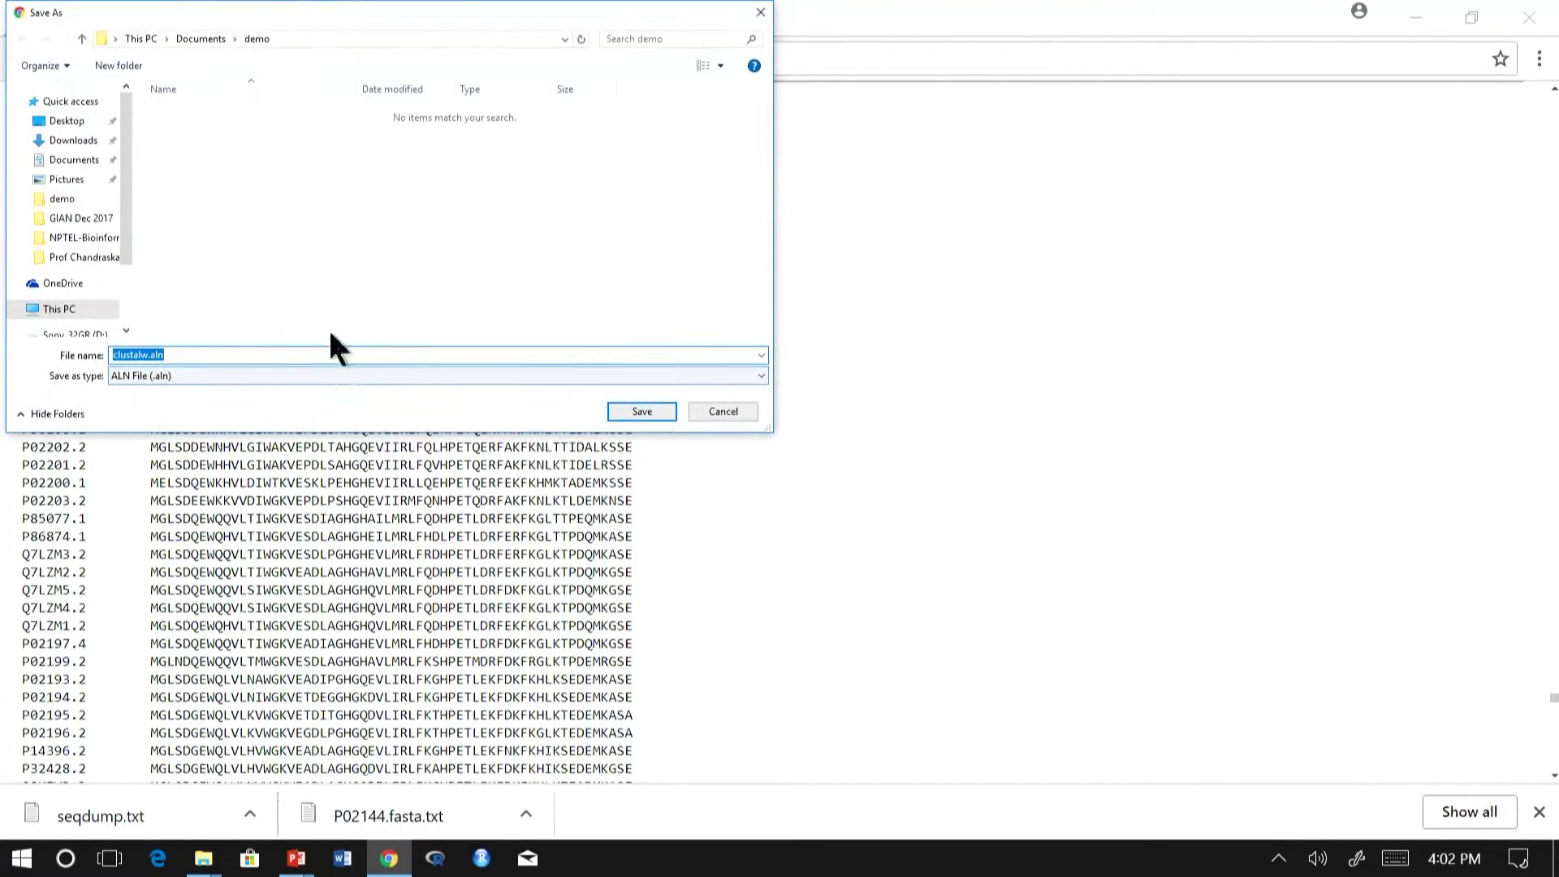
click(640, 412)
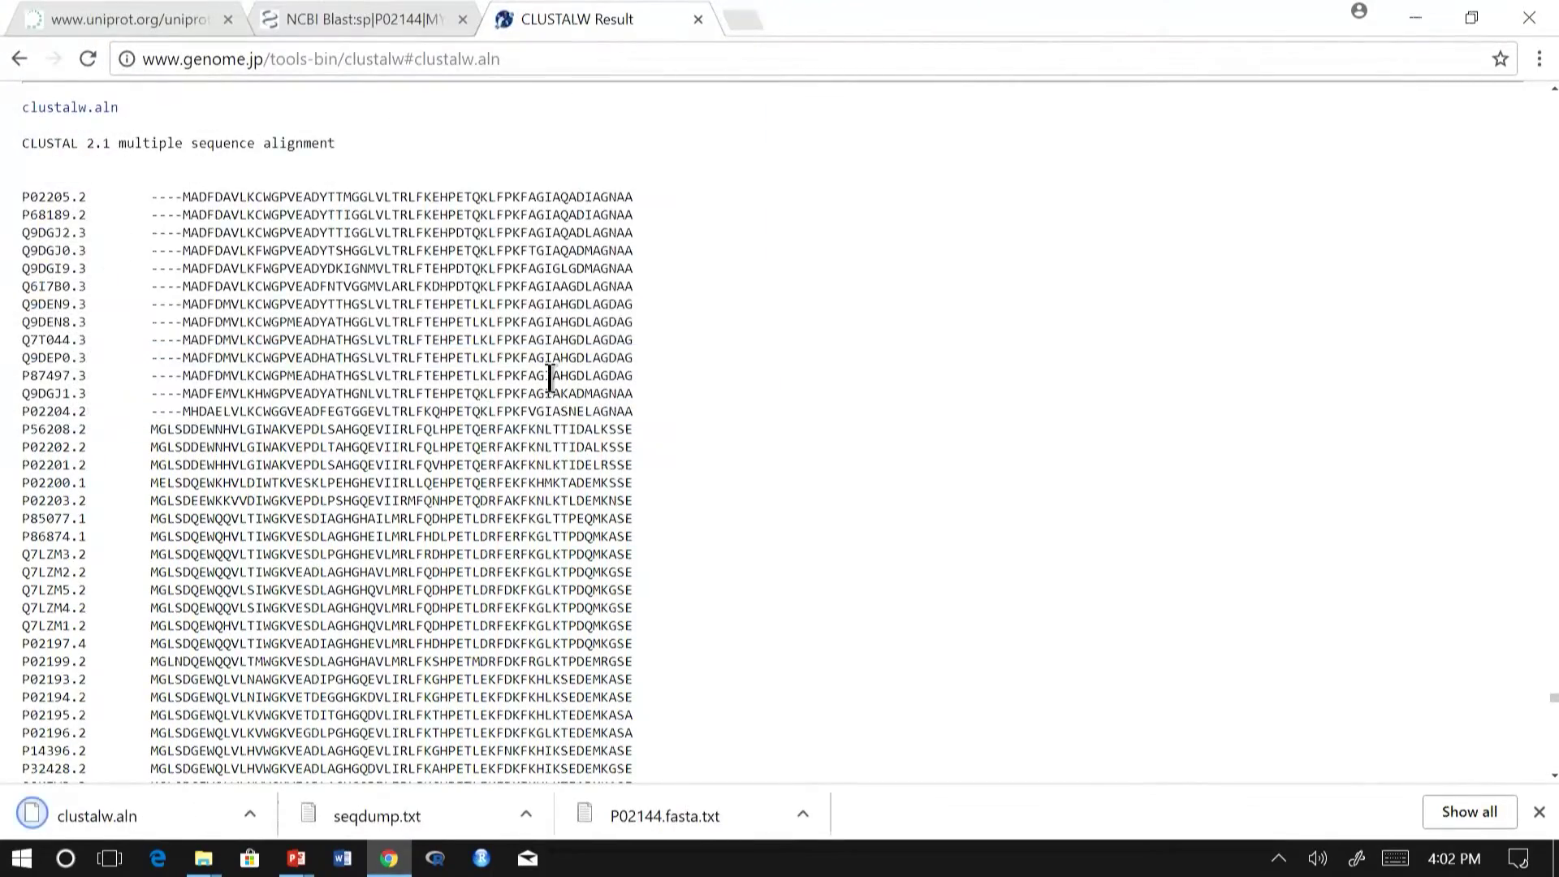
scroll(550, 376, down, 1)
scroll(550, 375, down, 1)
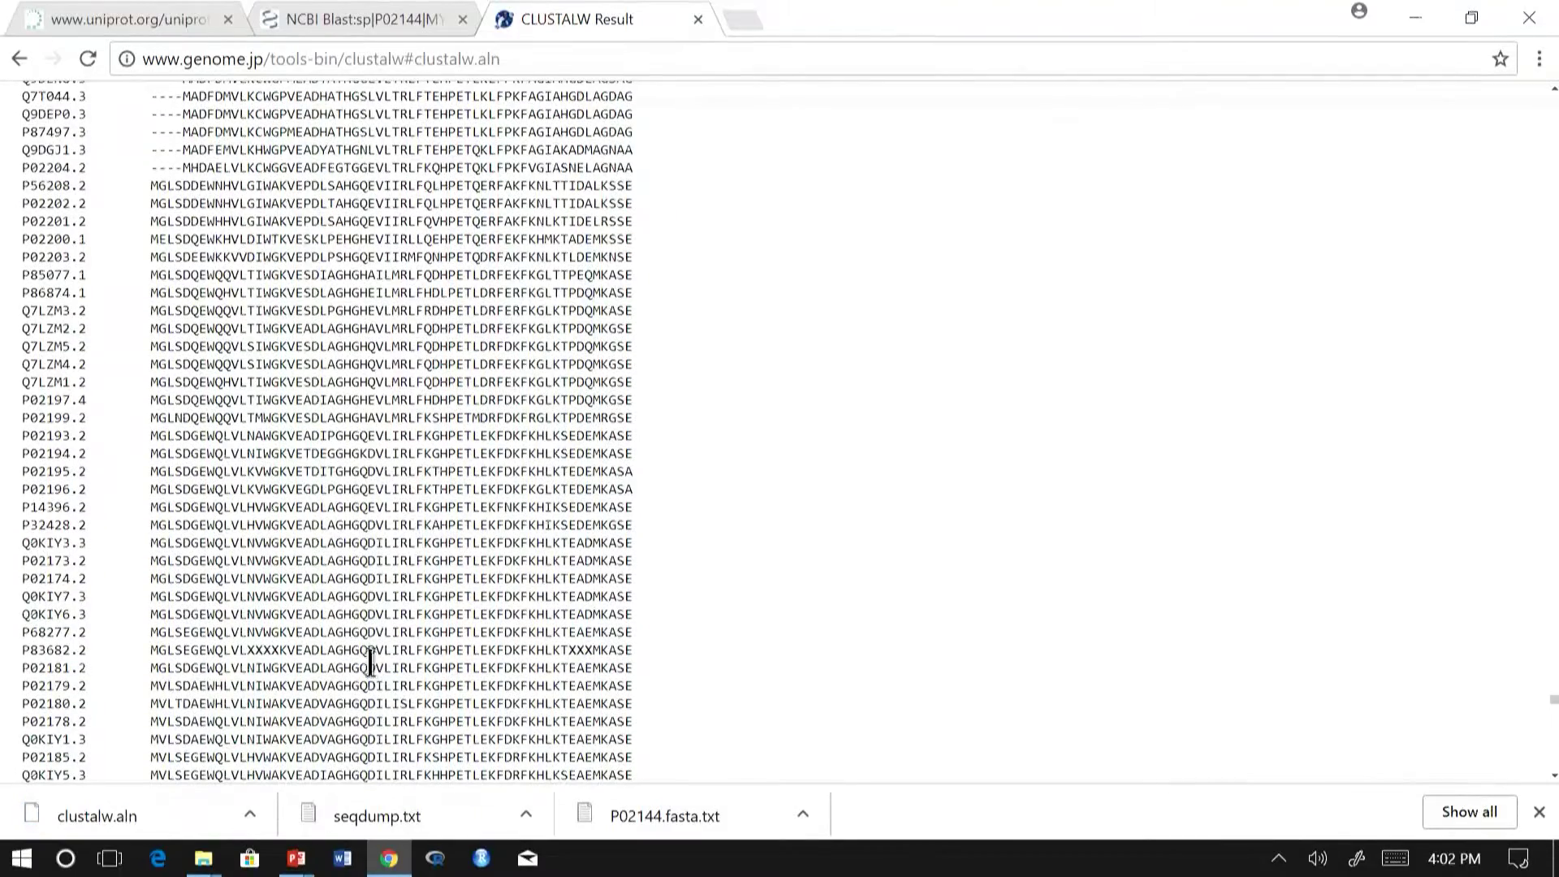
click(250, 806)
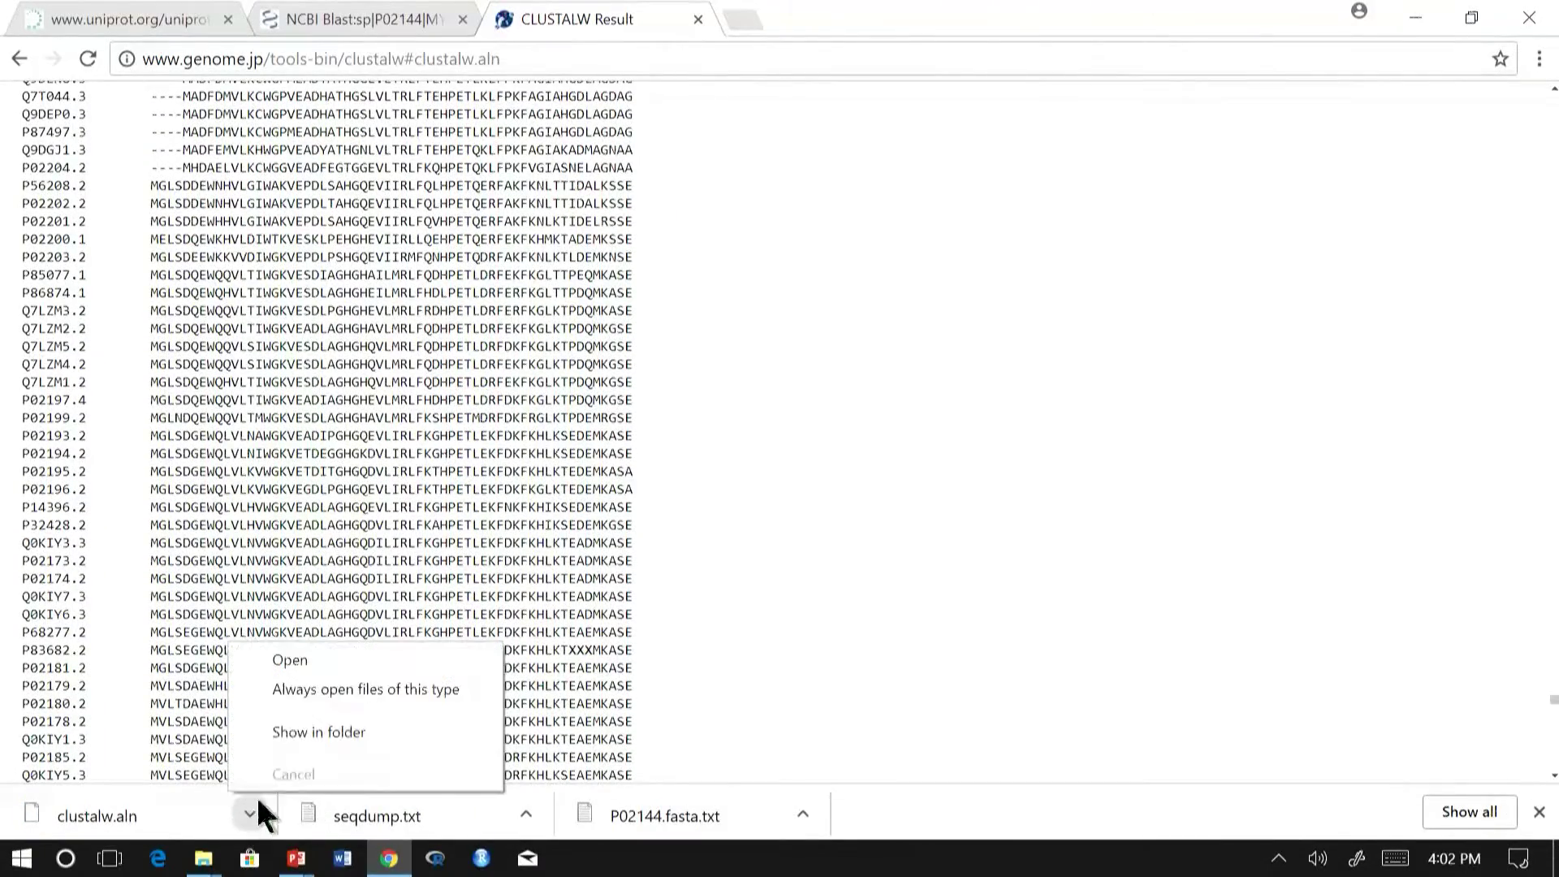
click(320, 733)
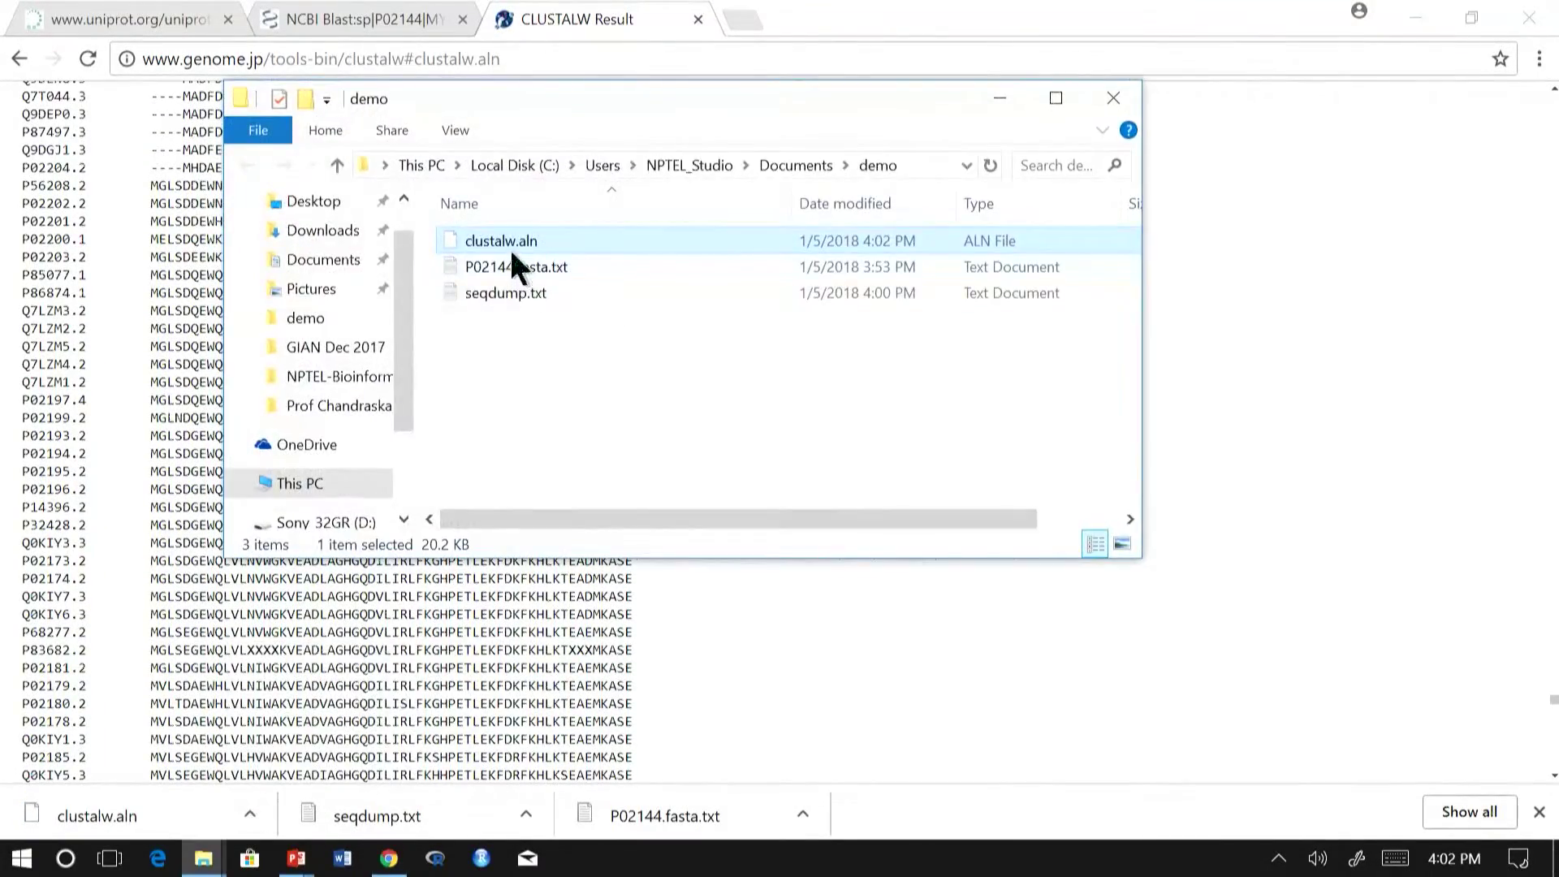
right_click(510, 246)
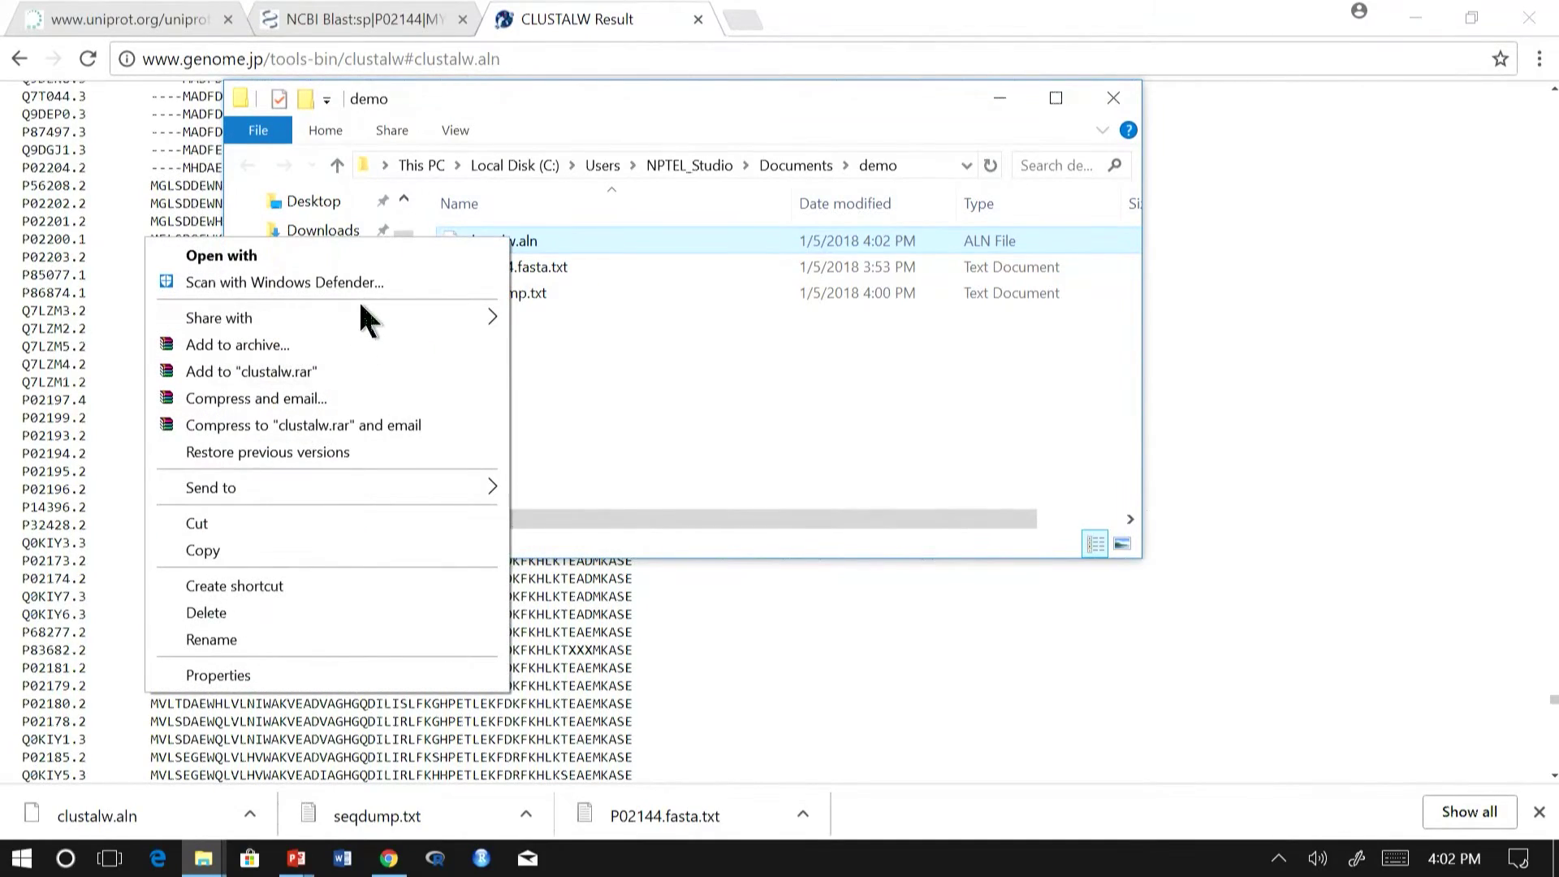
click(605, 366)
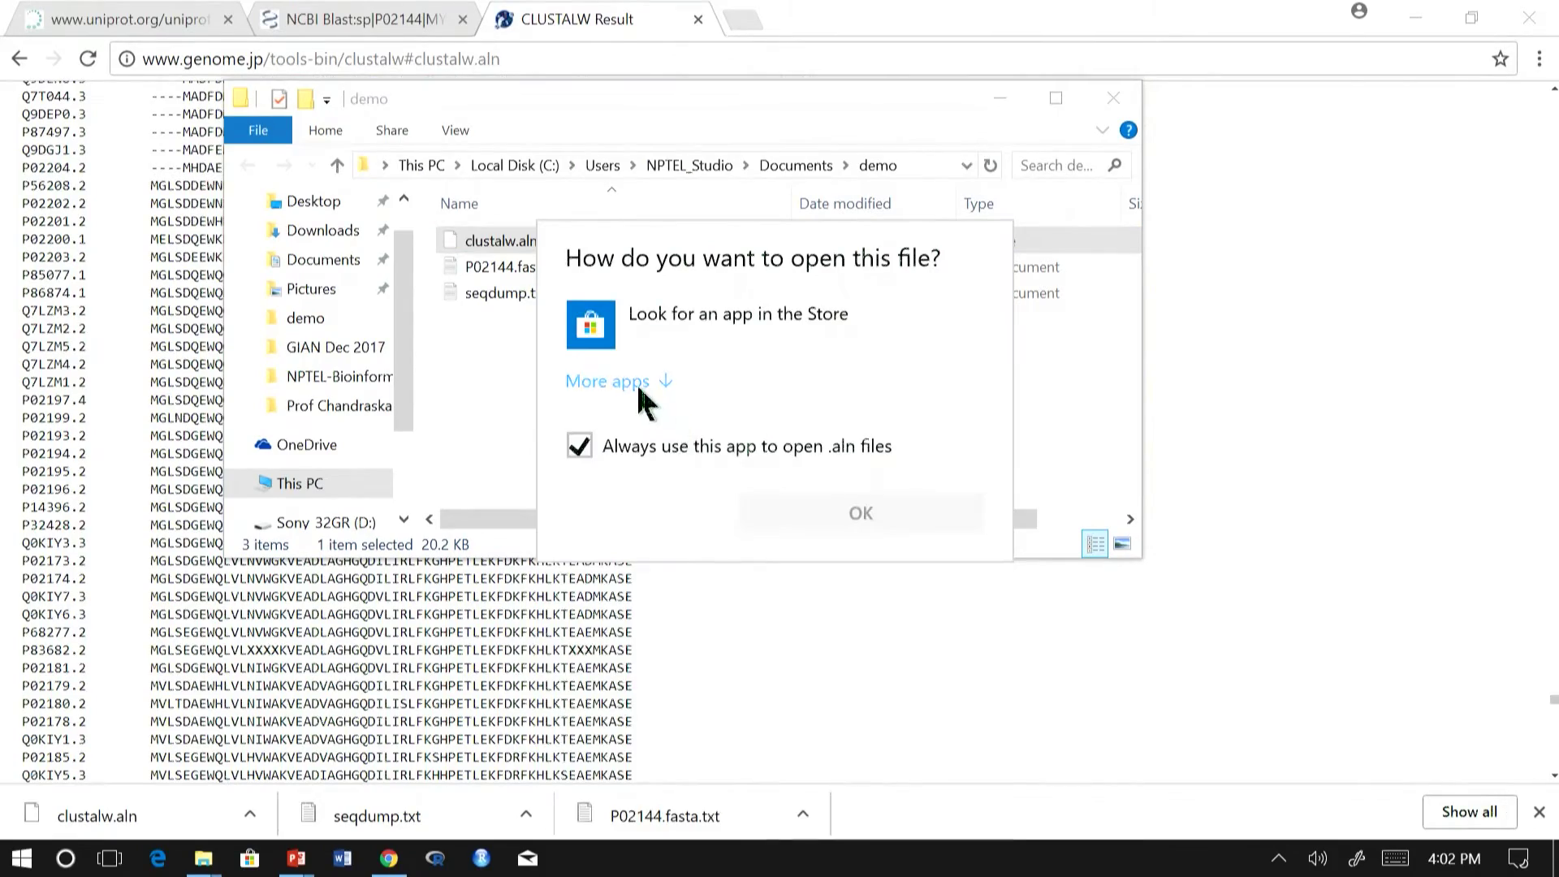
click(641, 398)
click(682, 578)
click(854, 805)
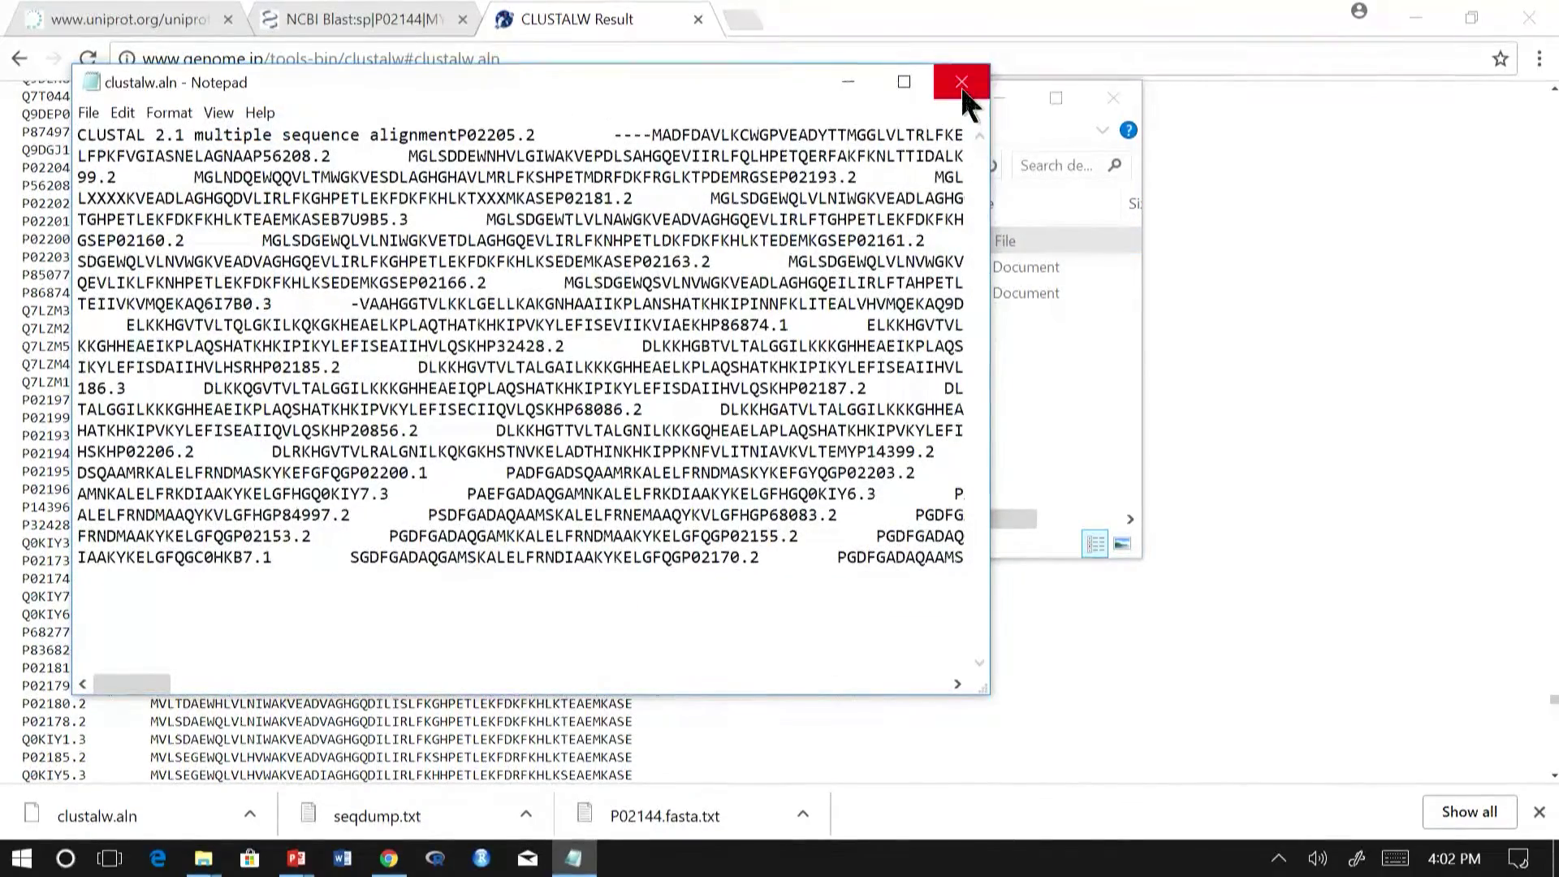
click(962, 83)
click(578, 25)
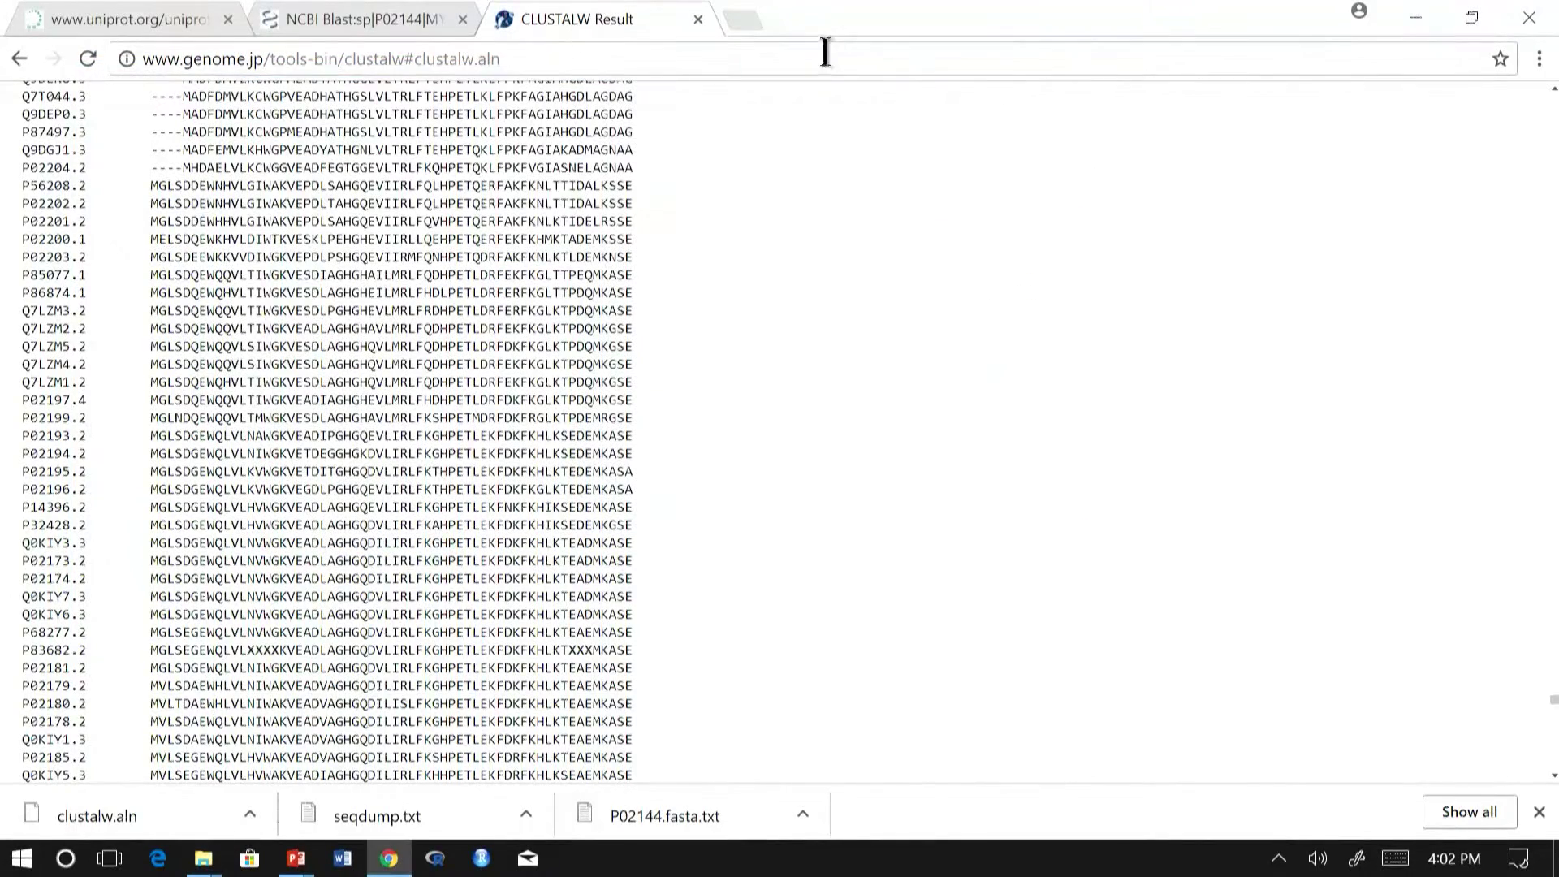
Step: Open a new browser tab and end the running PowerPoint slide show
click(746, 19)
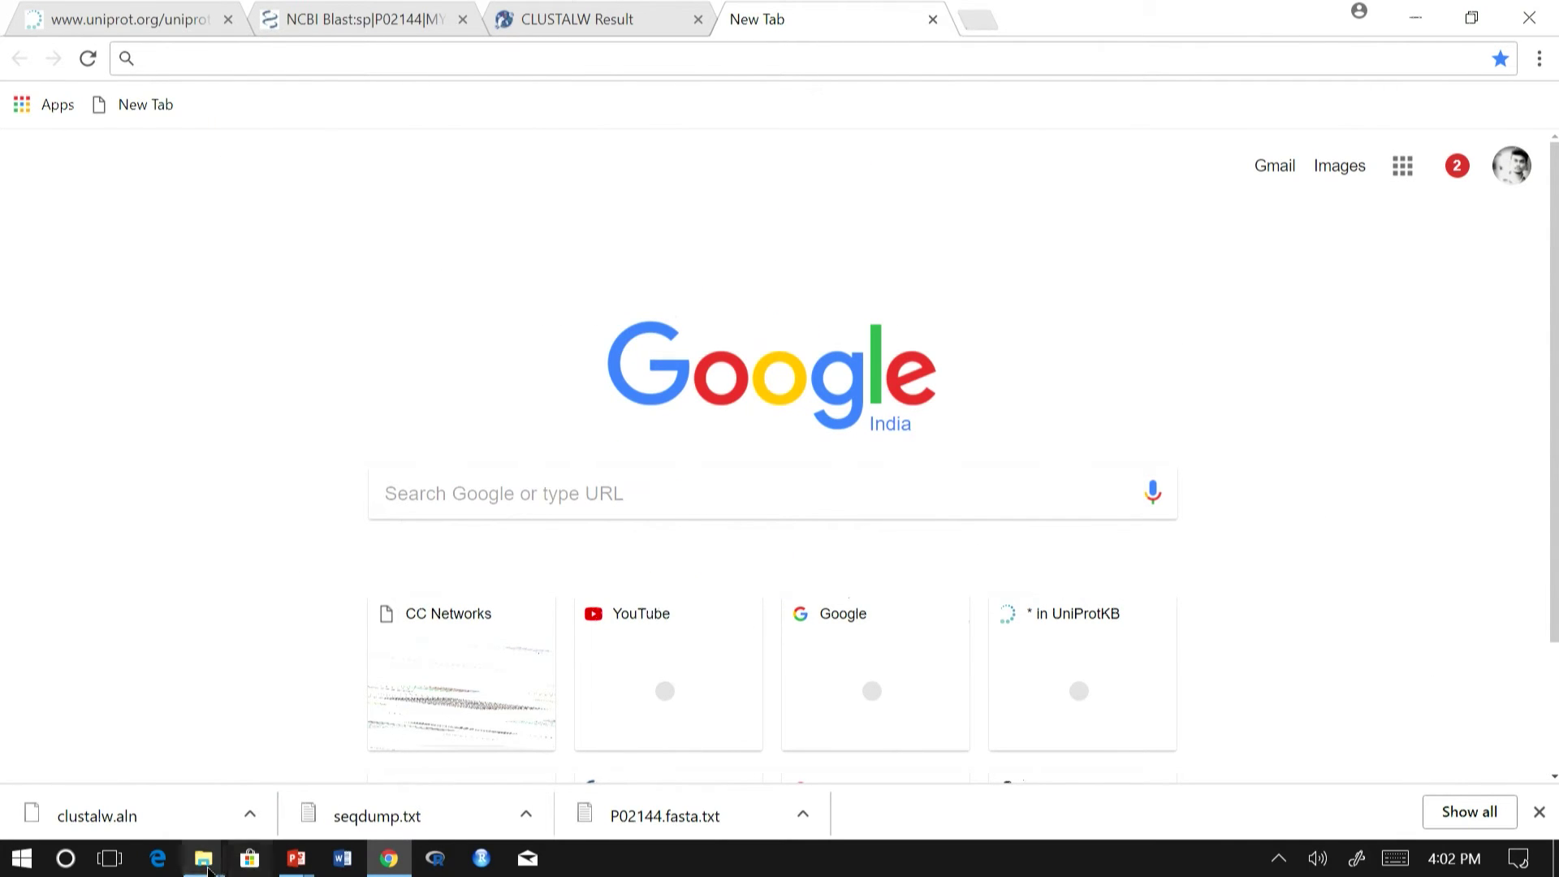
mouse_move(205, 869)
click(382, 804)
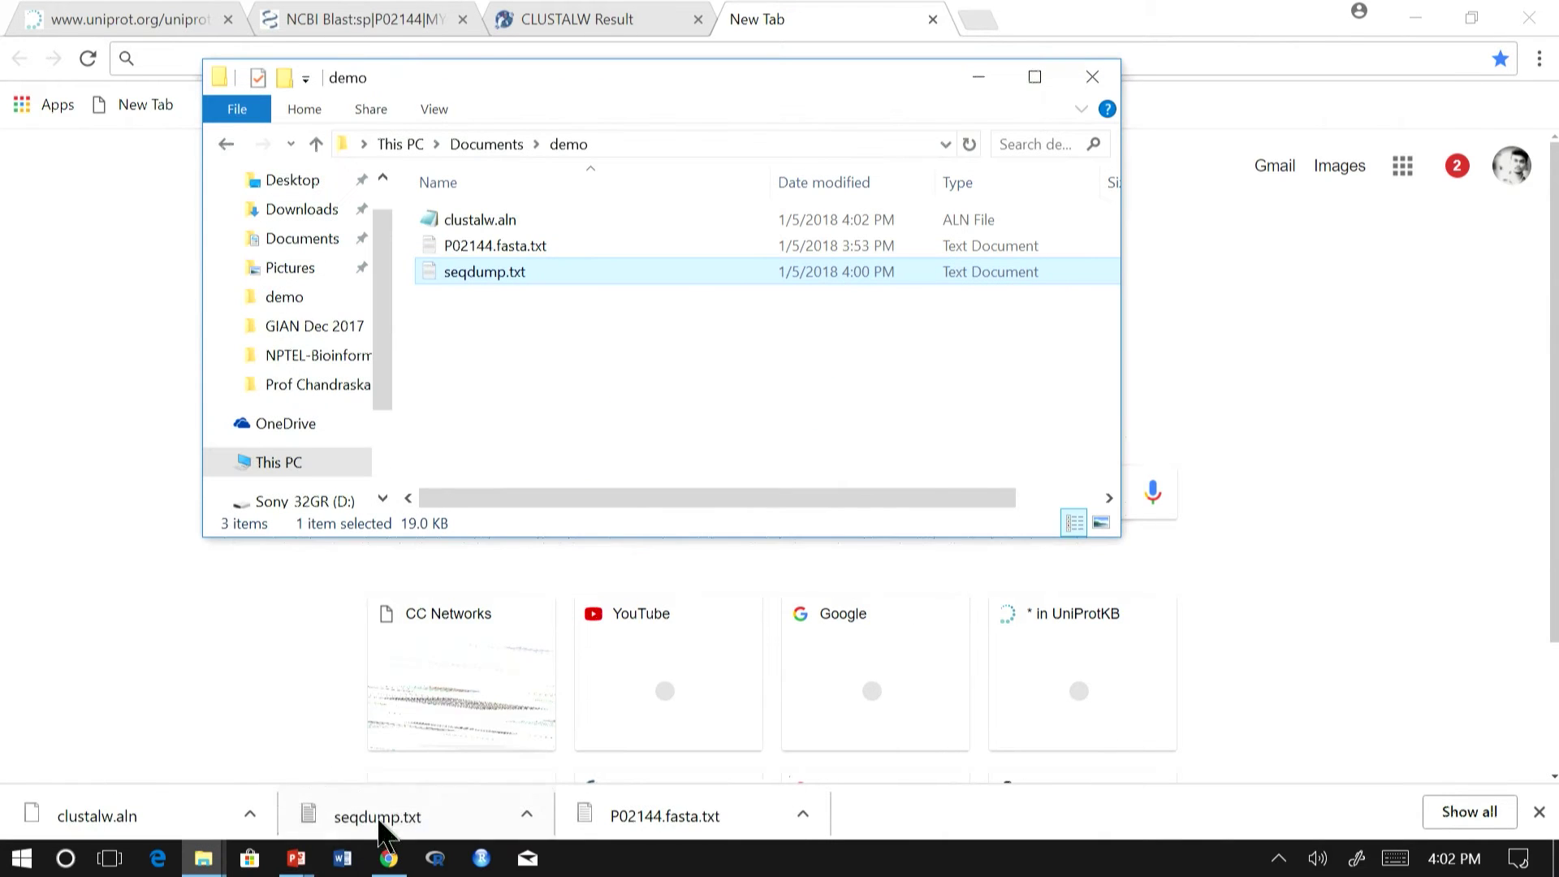
mouse_move(345, 862)
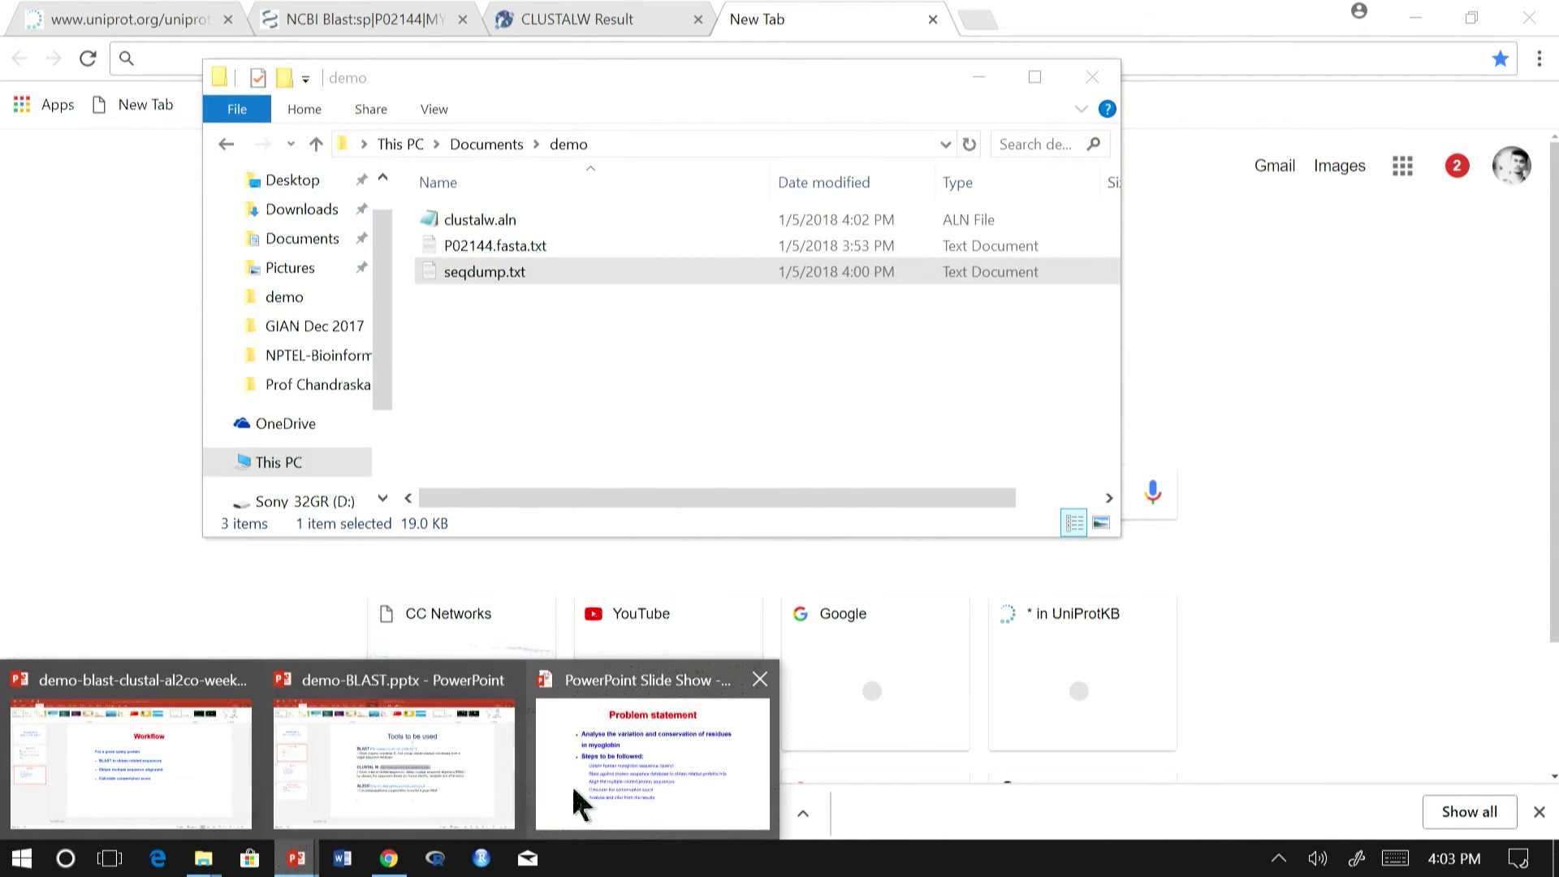
click(581, 804)
key(Escape)
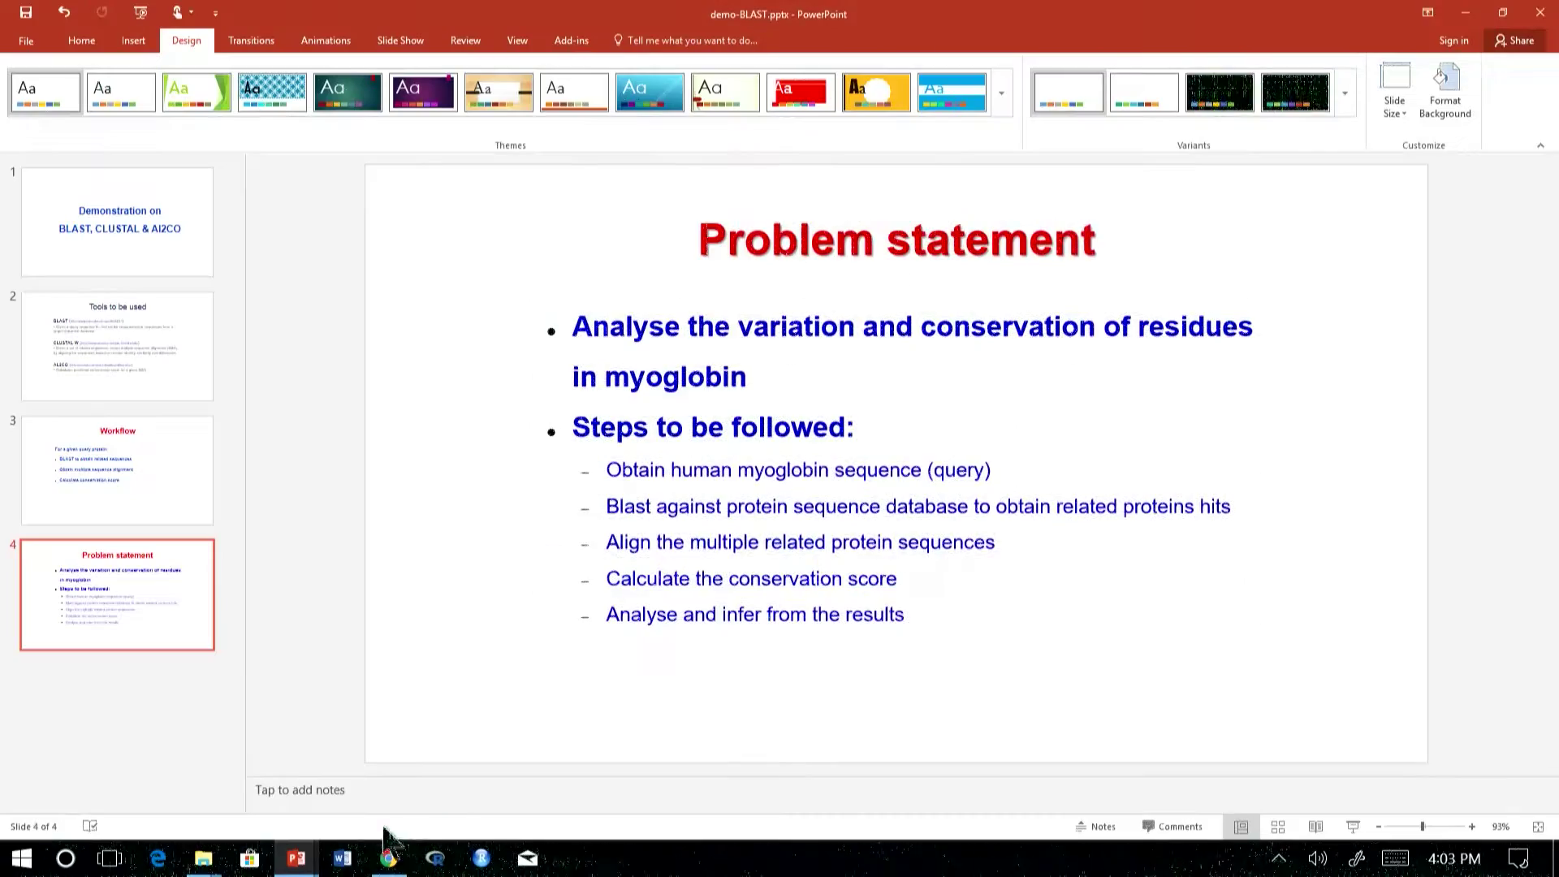
Step: Copy the AL2CO server address from the Tools to be used slide into Chrome's address bar
mouse_move(296, 858)
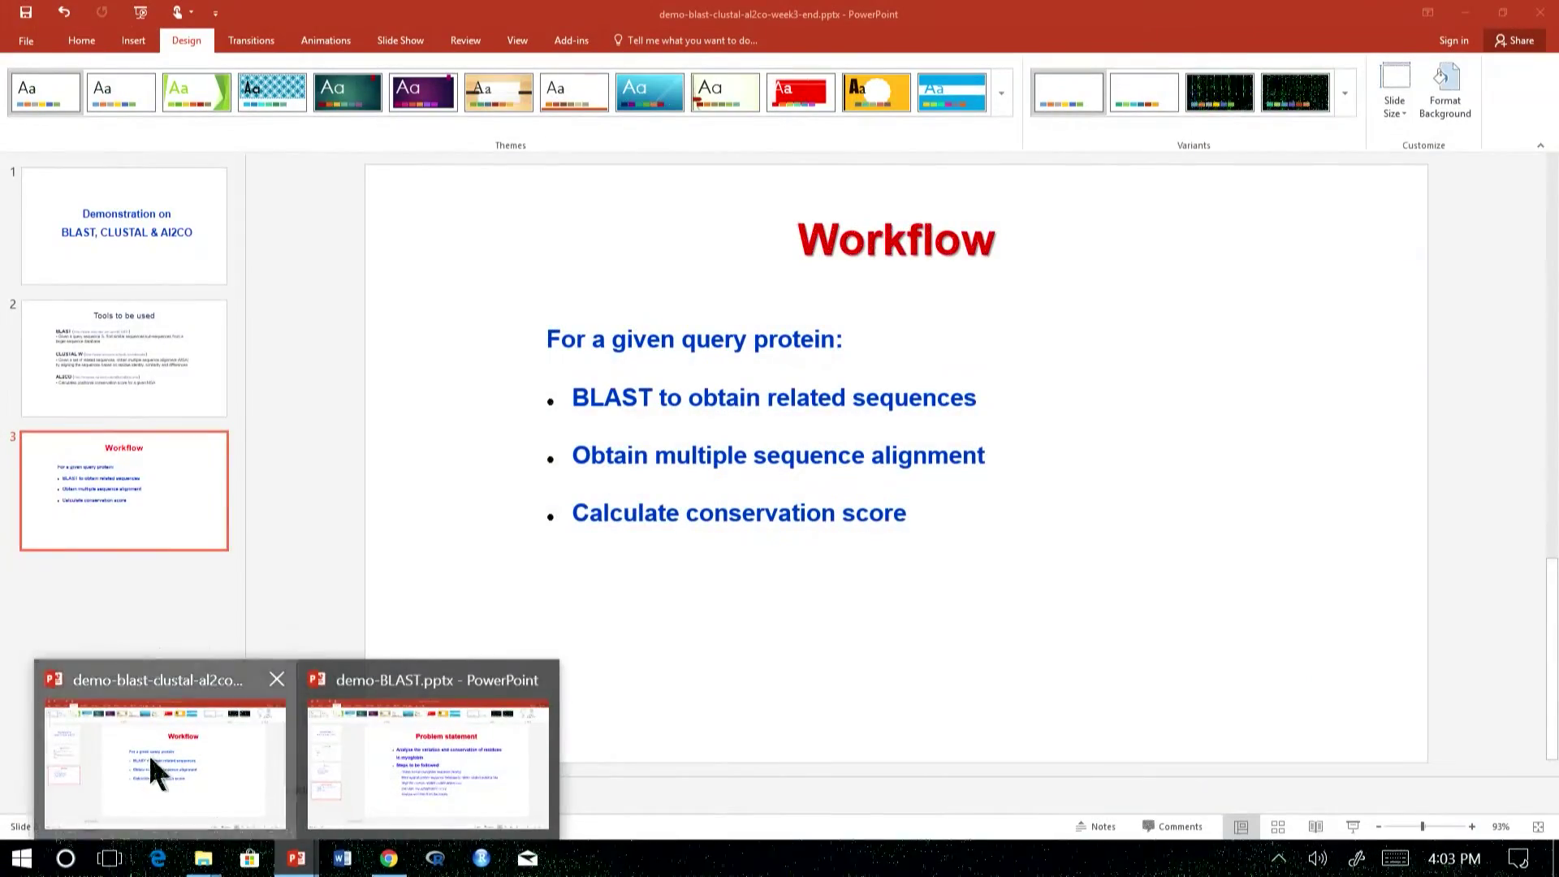
click(147, 752)
click(212, 402)
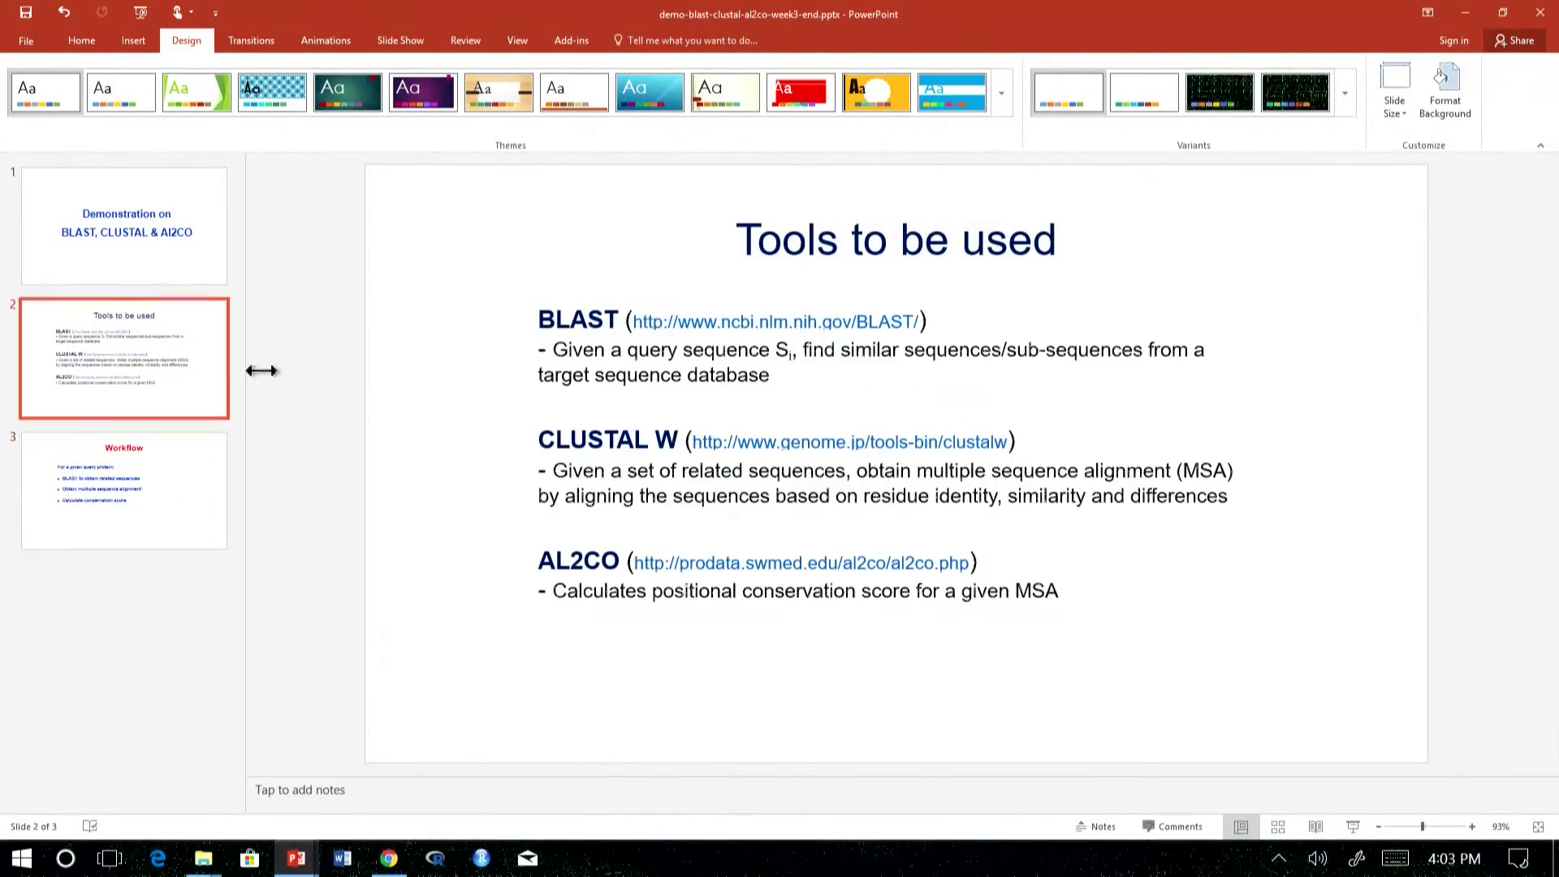
click(637, 560)
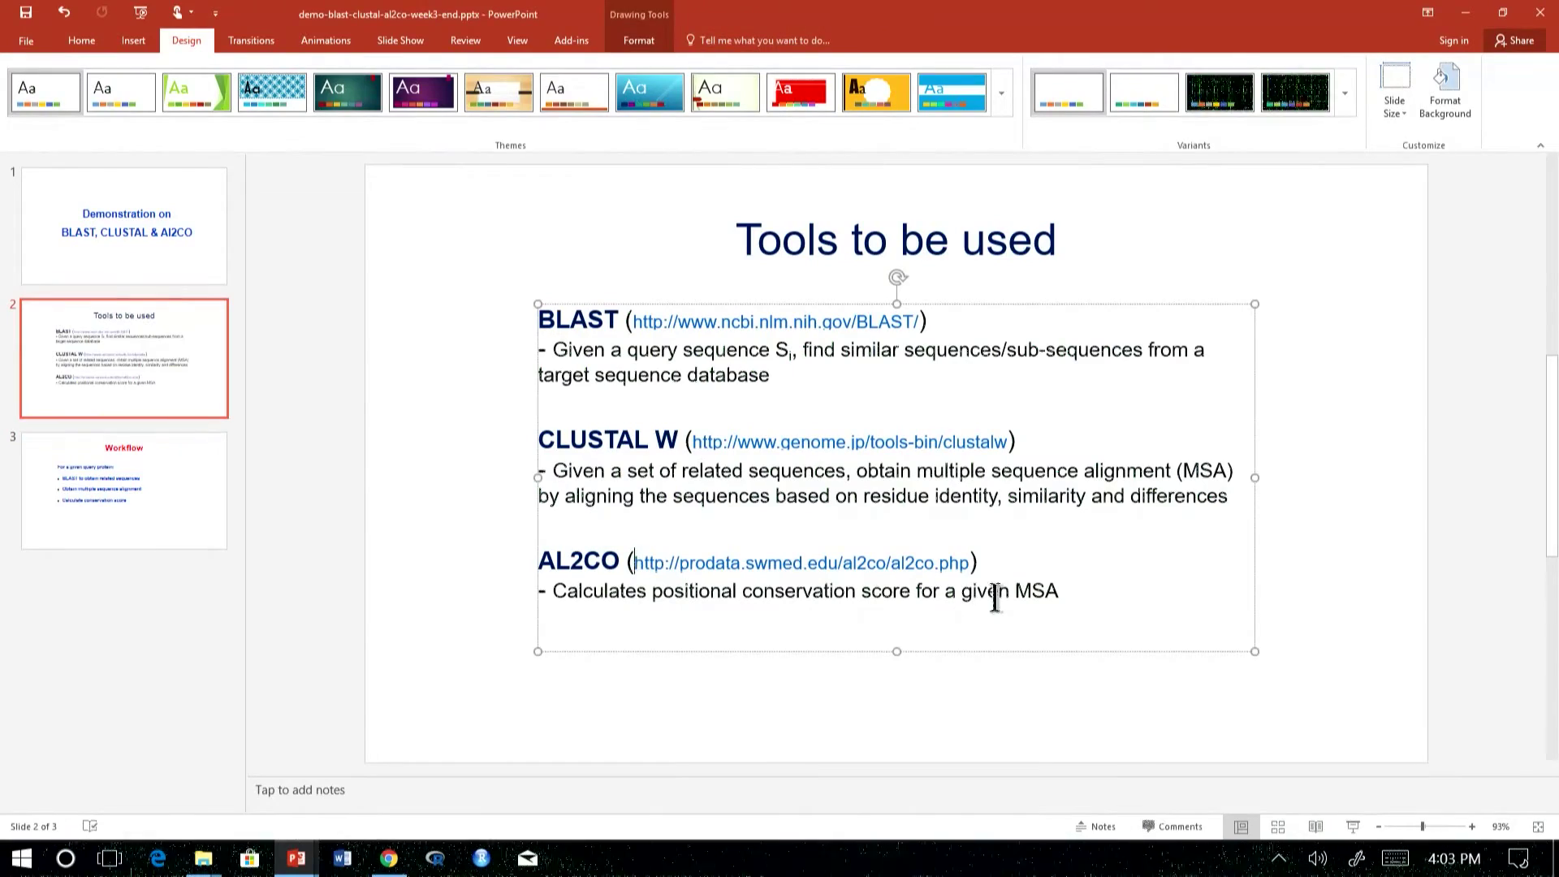
shift+click(978, 560)
key(ctrl+c)
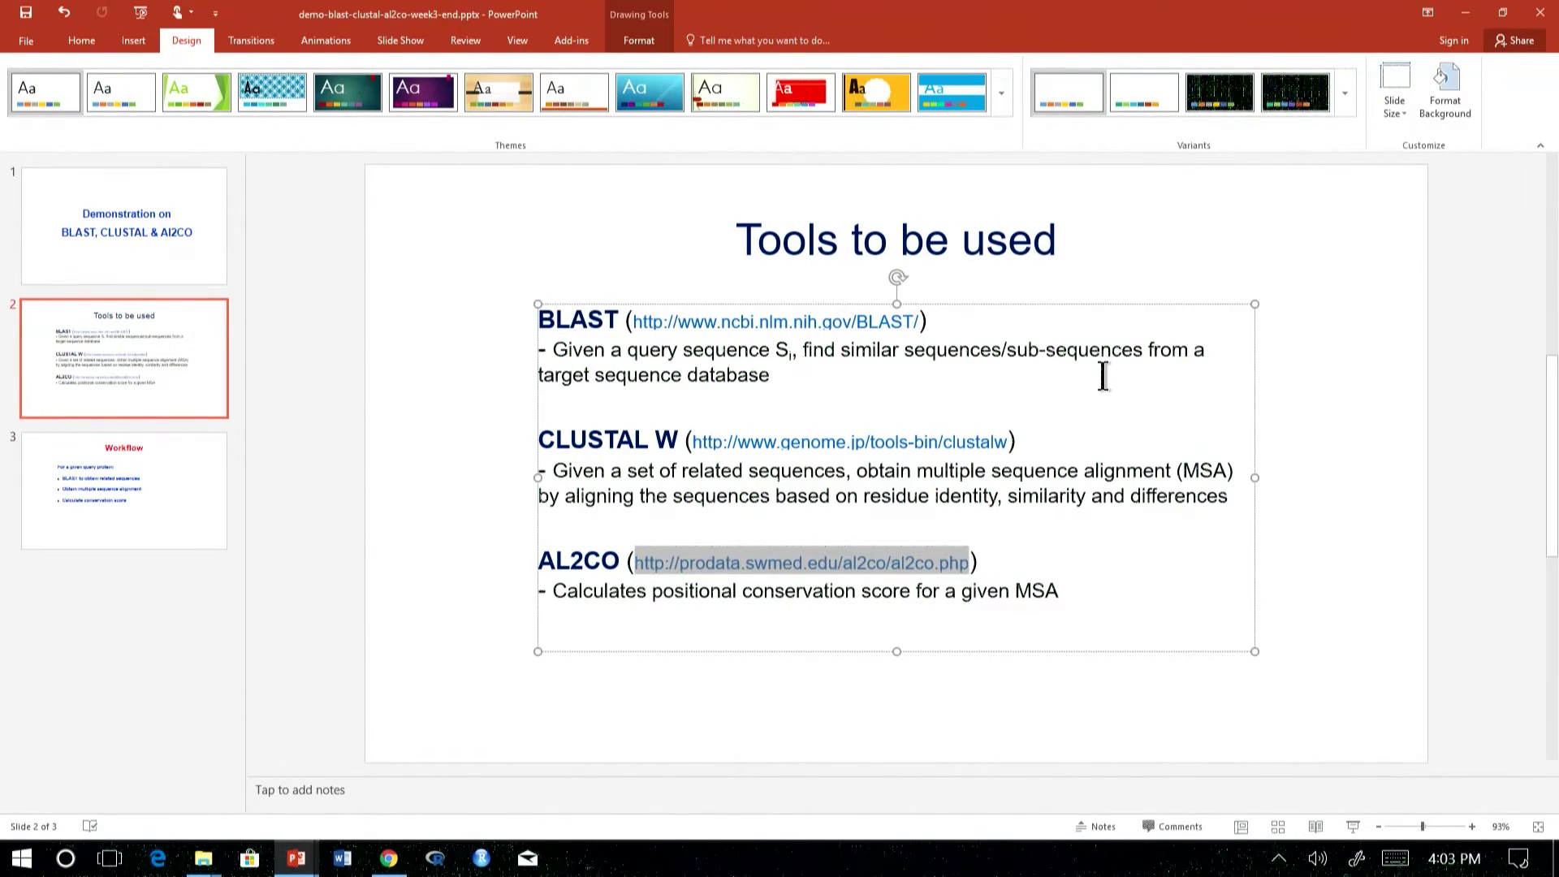
key(alt+Tab)
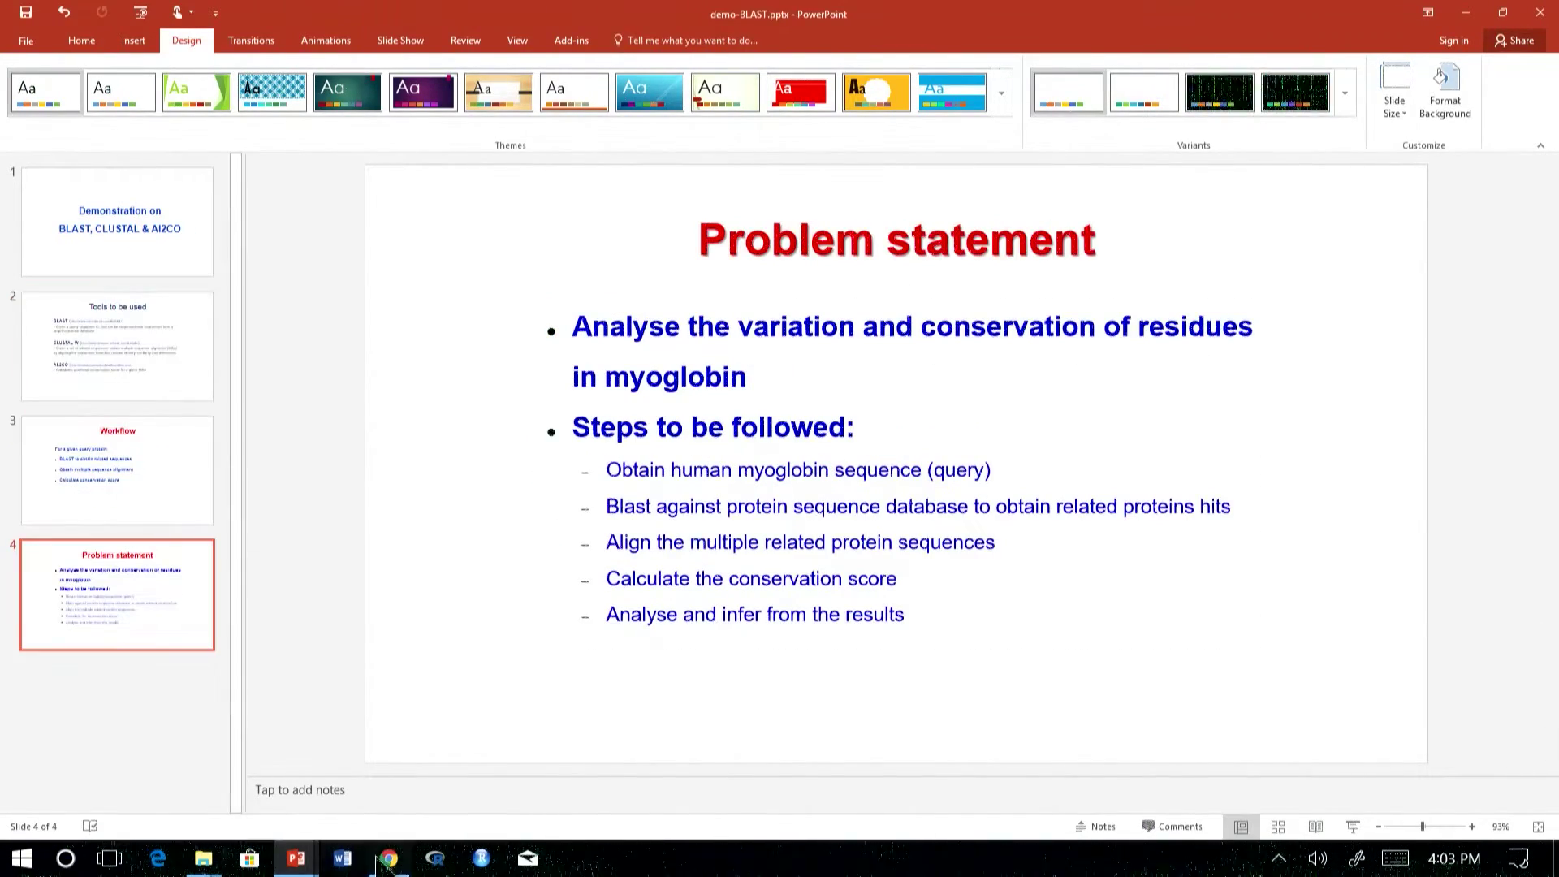
key(alt+Tab)
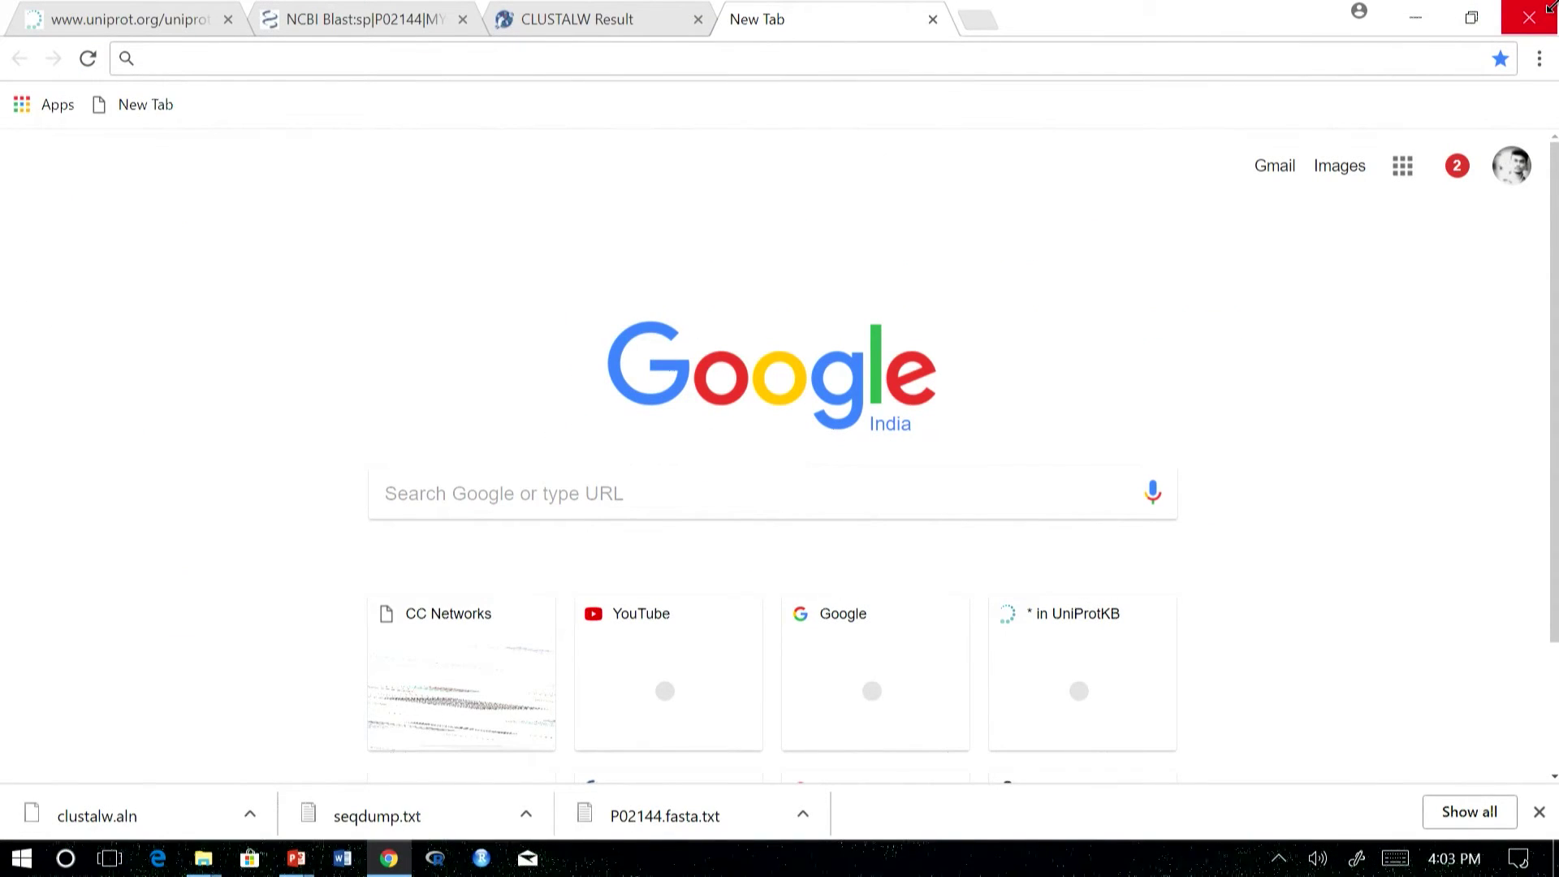
key(ctrl+v)
Step: Load the AL2CO page and review its Data Submit and Parameters sections, keeping defaults
key(Return)
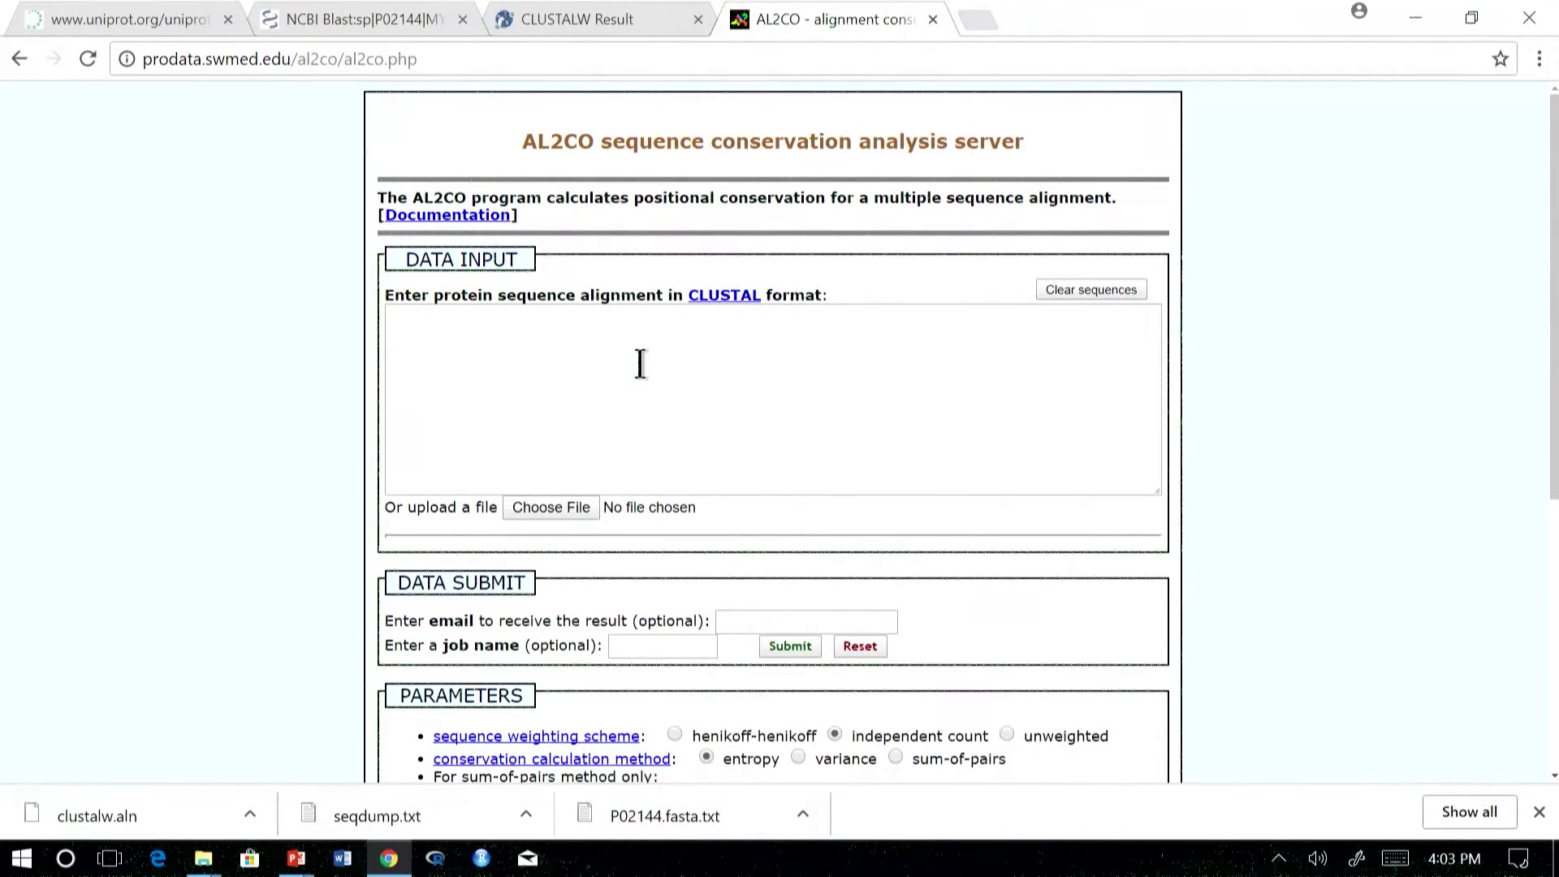
click(692, 338)
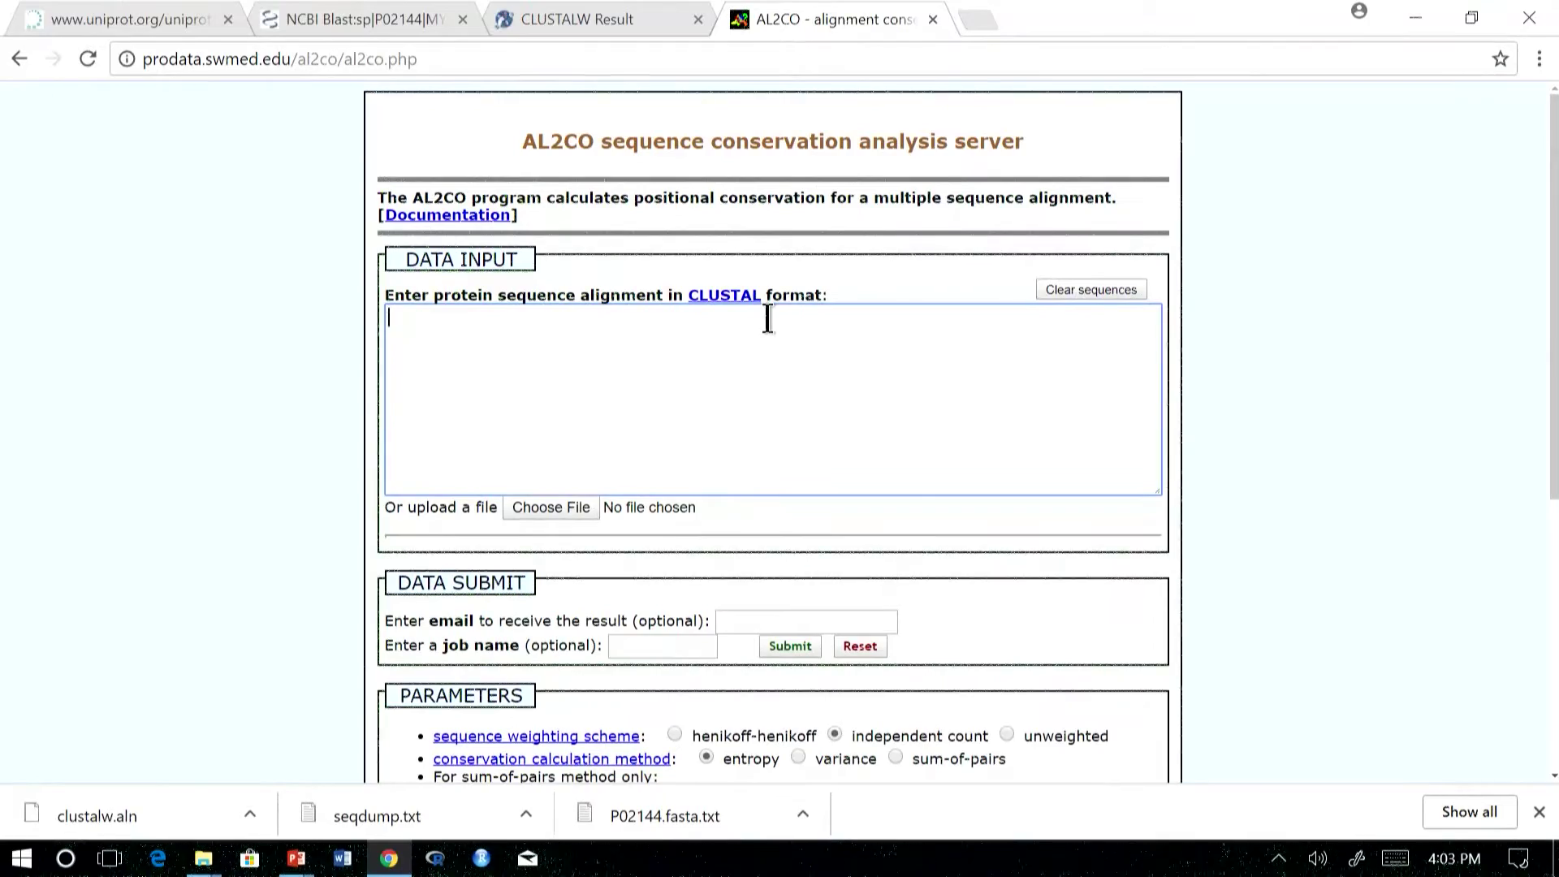
scroll(767, 318, down, 3)
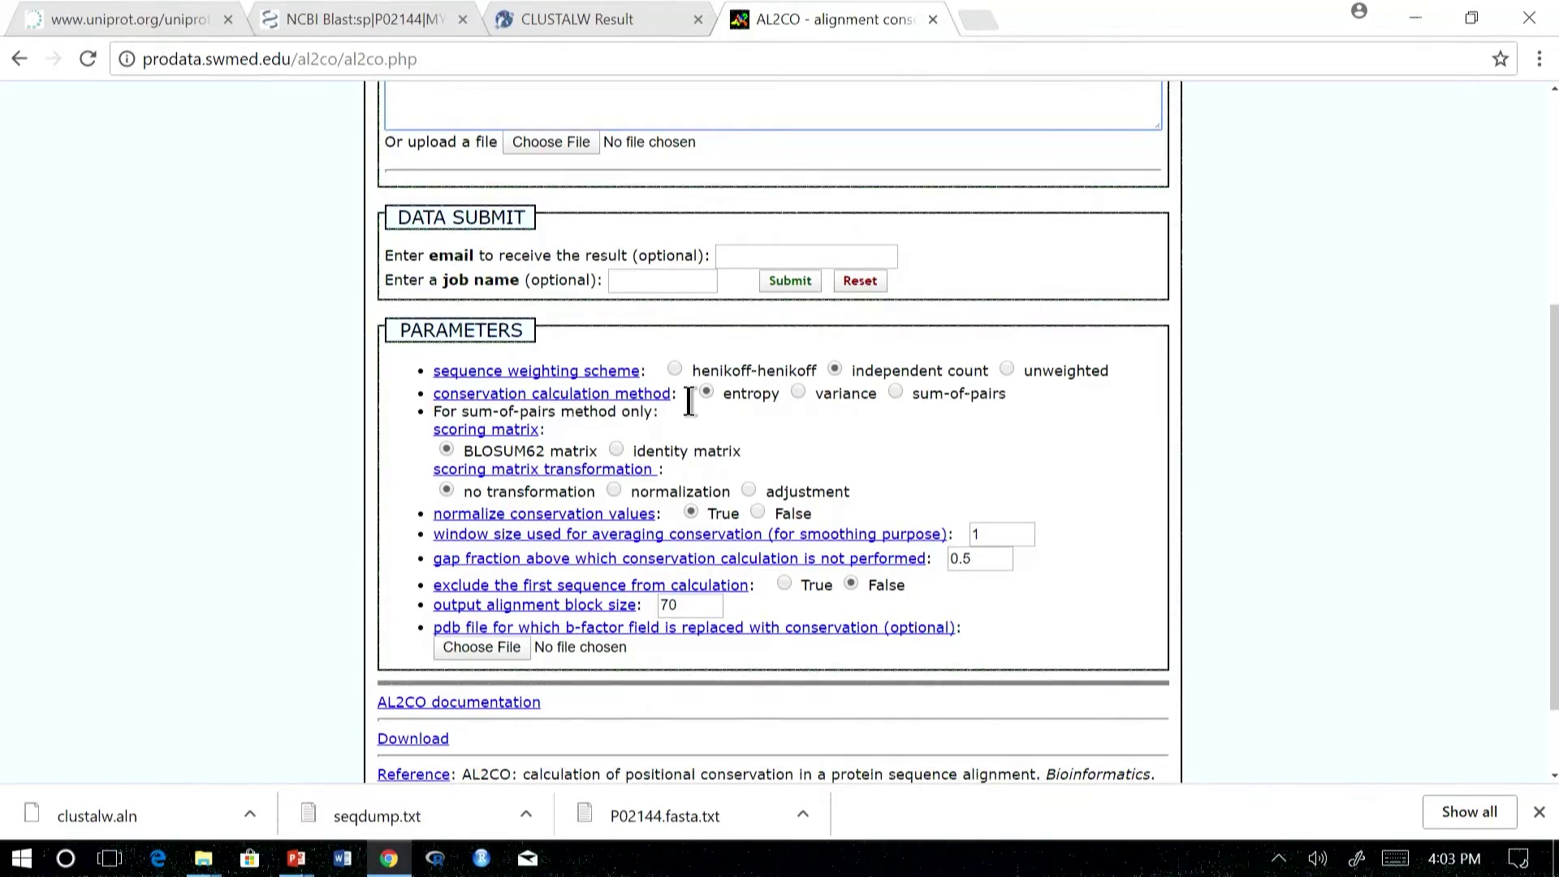
scroll(718, 392, down, 1)
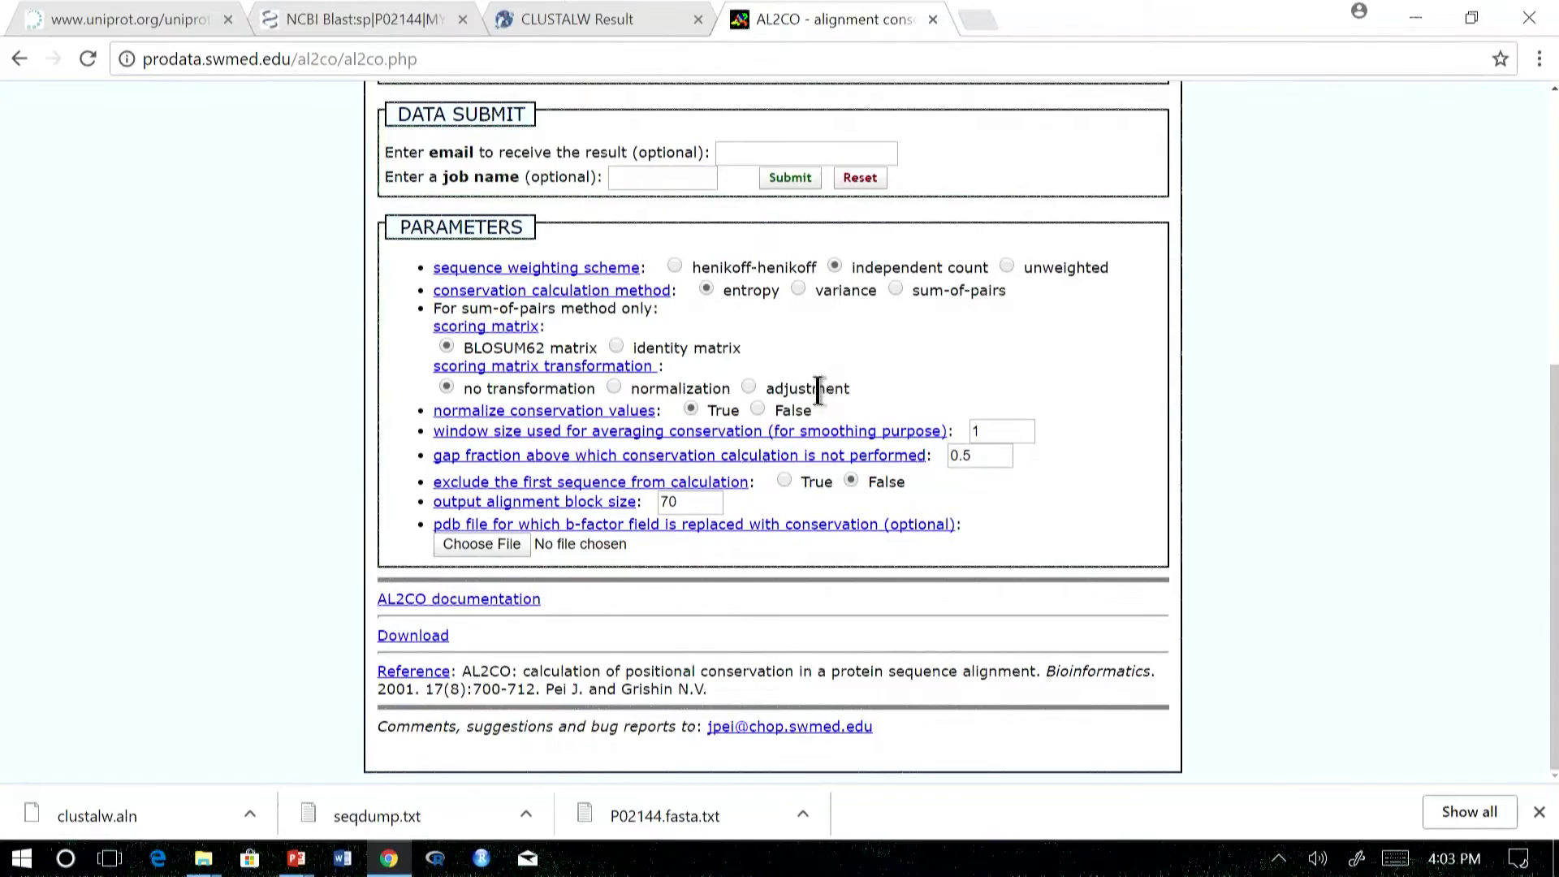
scroll(855, 368, up, 5)
scroll(855, 368, up, 1)
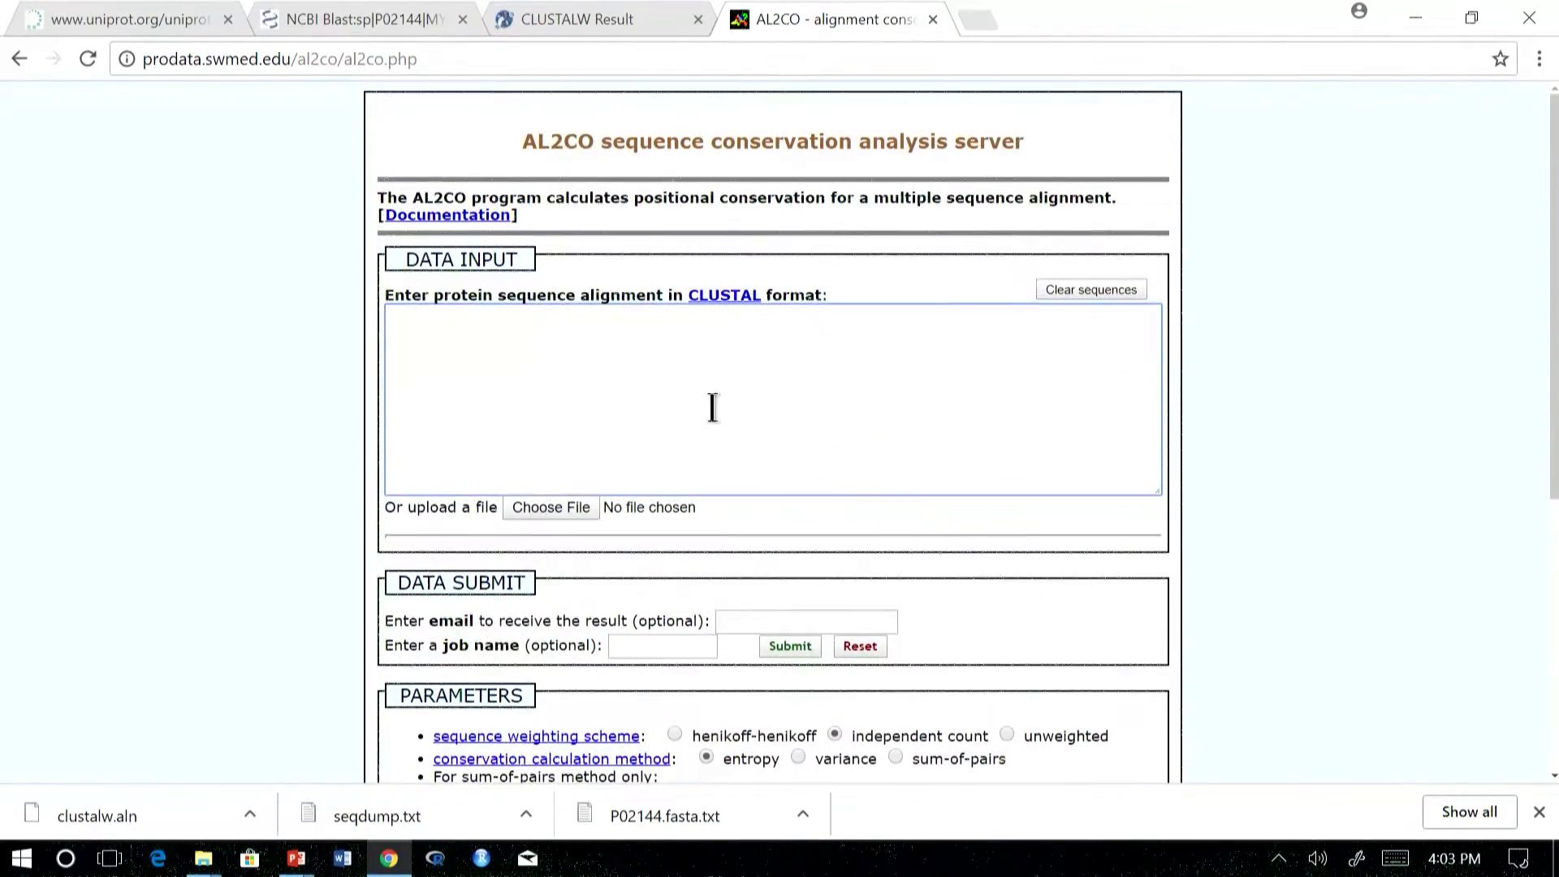
Step: Upload clustalw.aln as the AL2CO input alignment
click(584, 367)
click(551, 508)
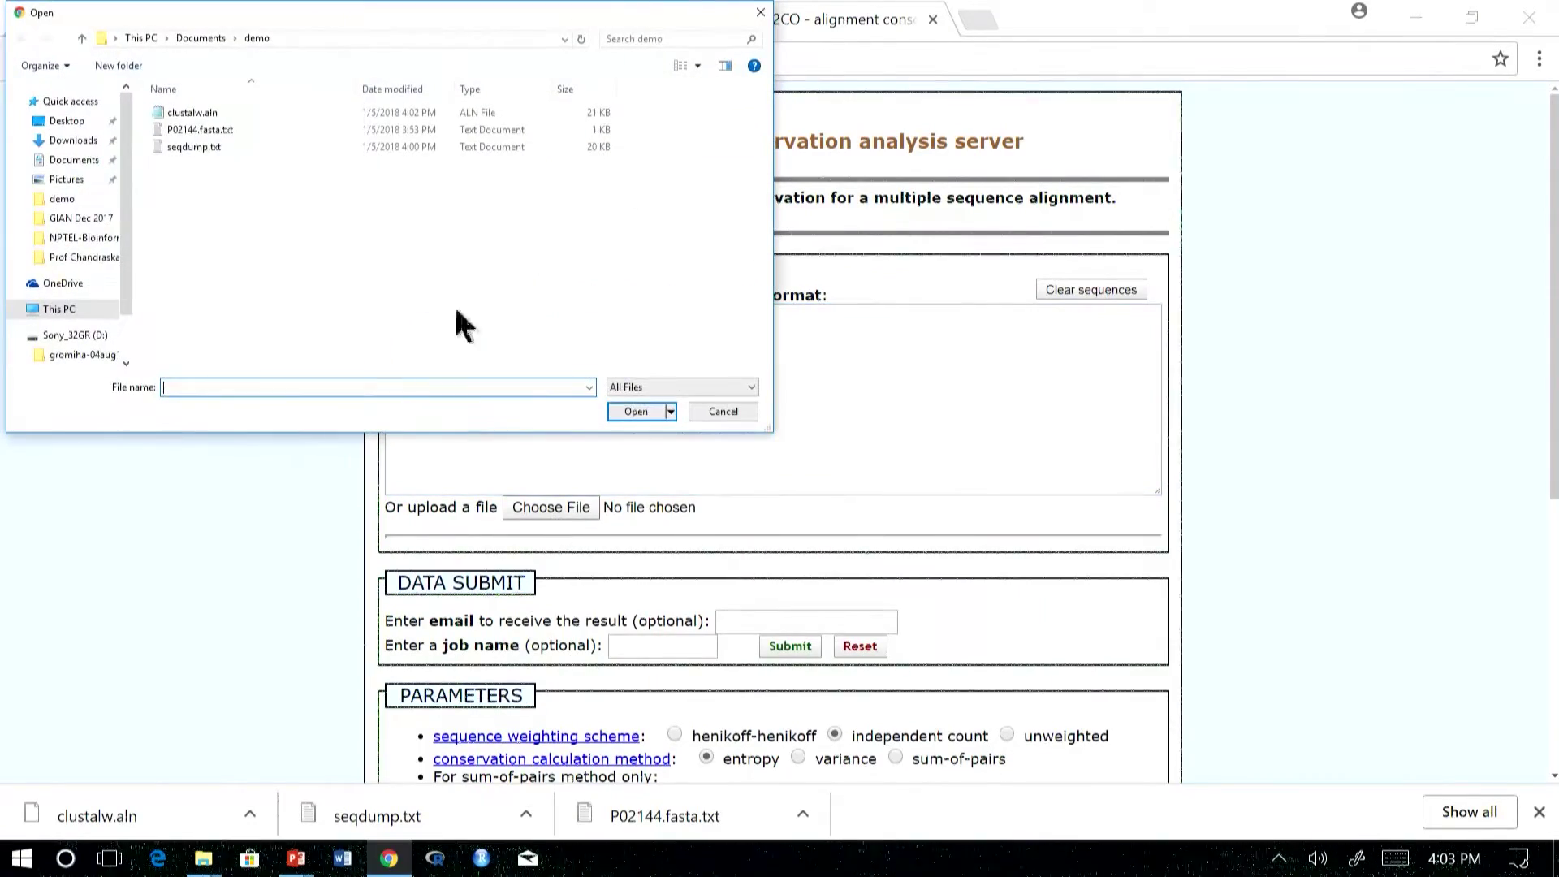
click(203, 113)
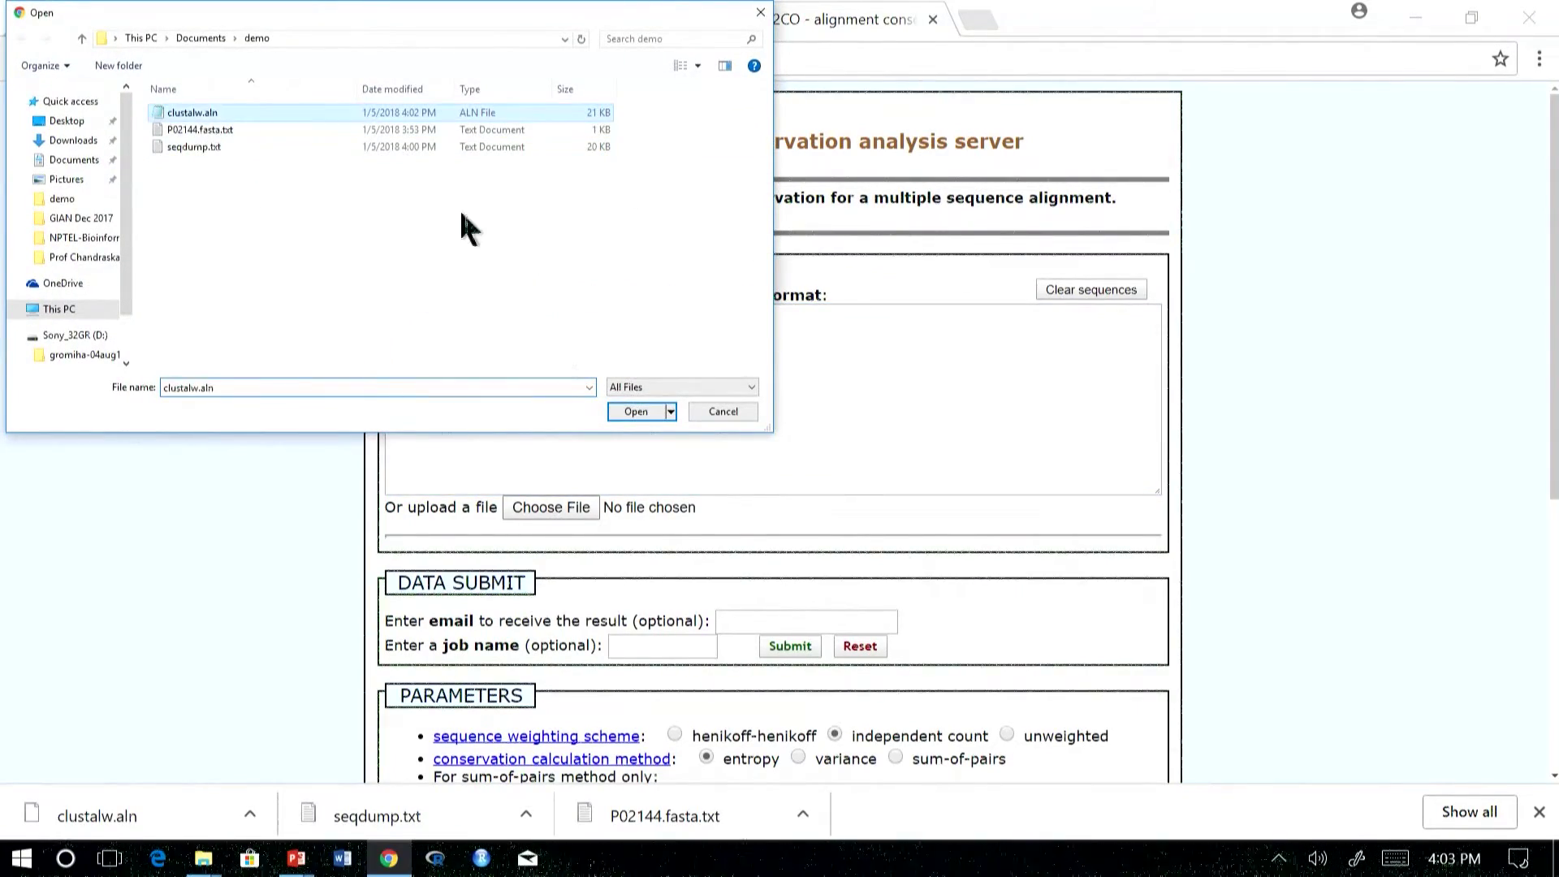
click(636, 411)
scroll(760, 451, down, 1)
scroll(625, 314, down, 1)
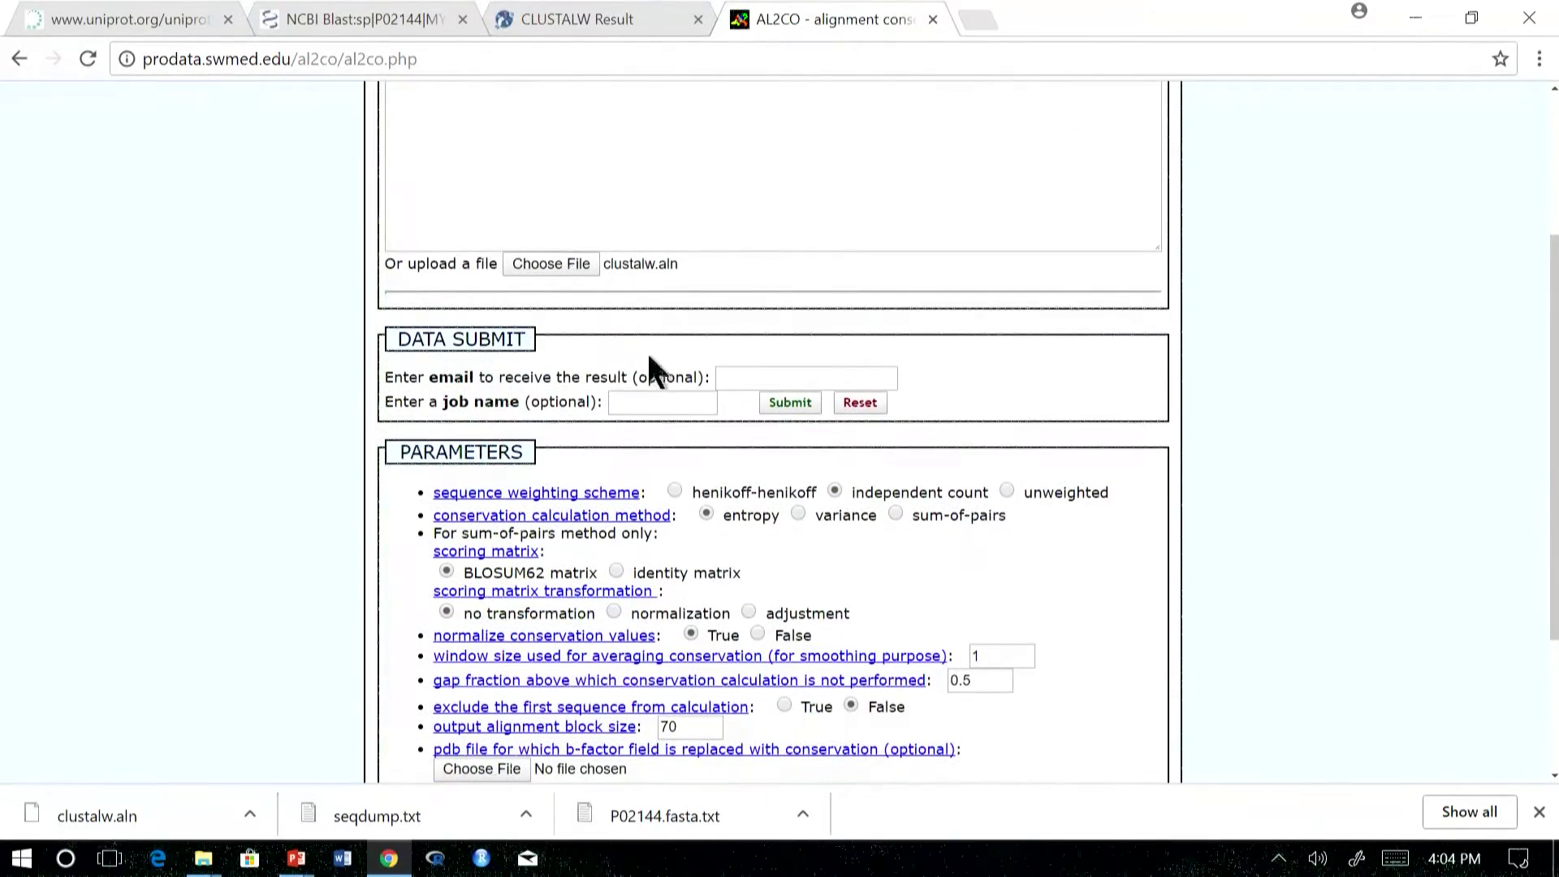
Step: Name the job 'myoglobin' and set sequence weighting to unweighted
click(625, 402)
scroll(630, 390, down, 1)
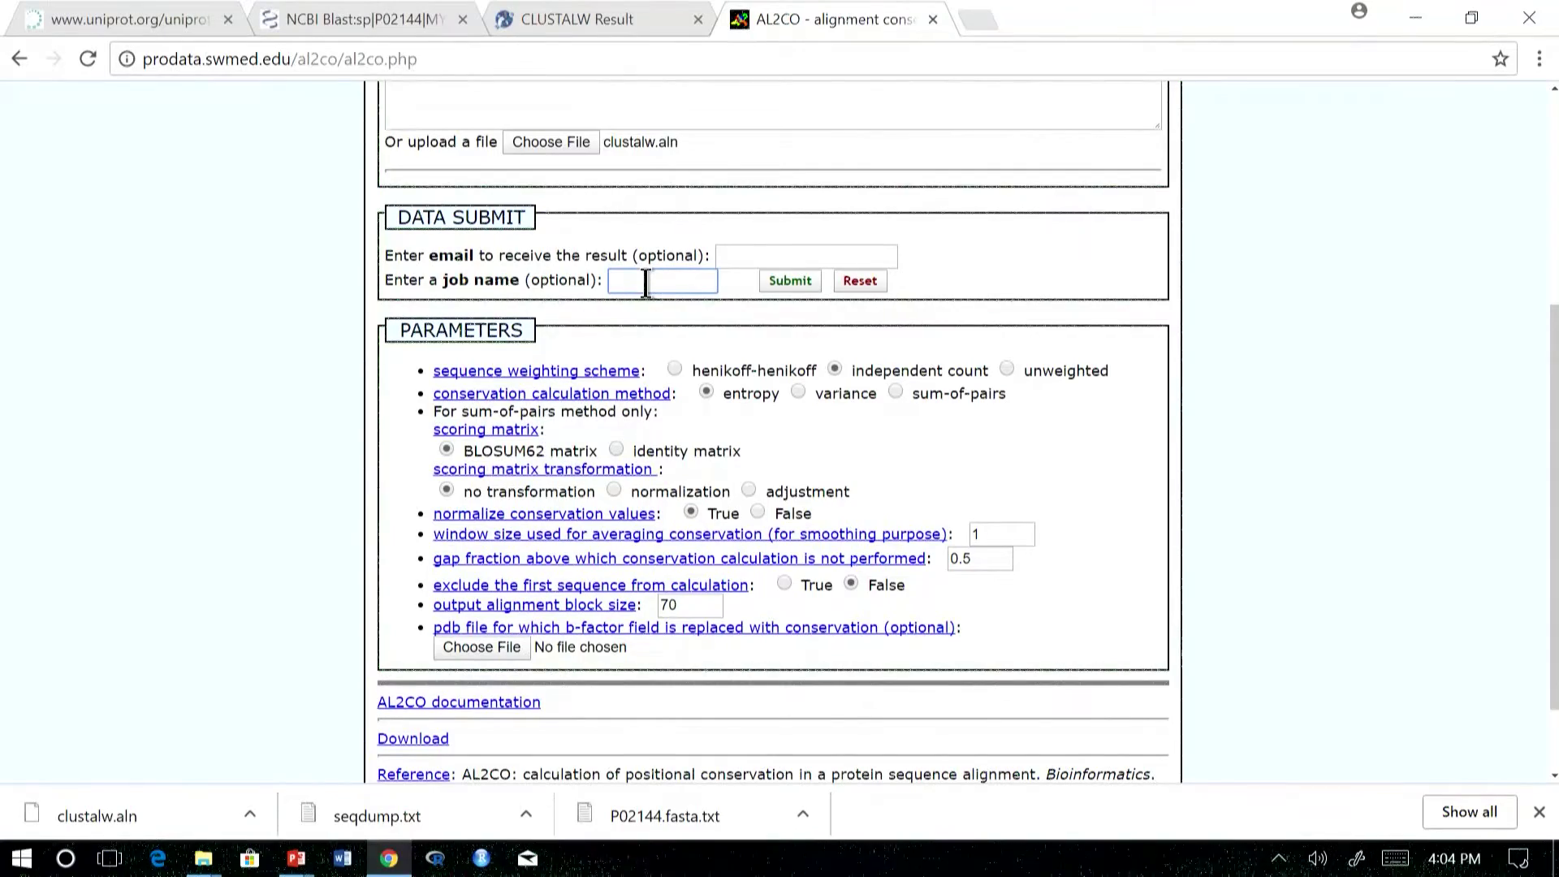
text(myoglobin)
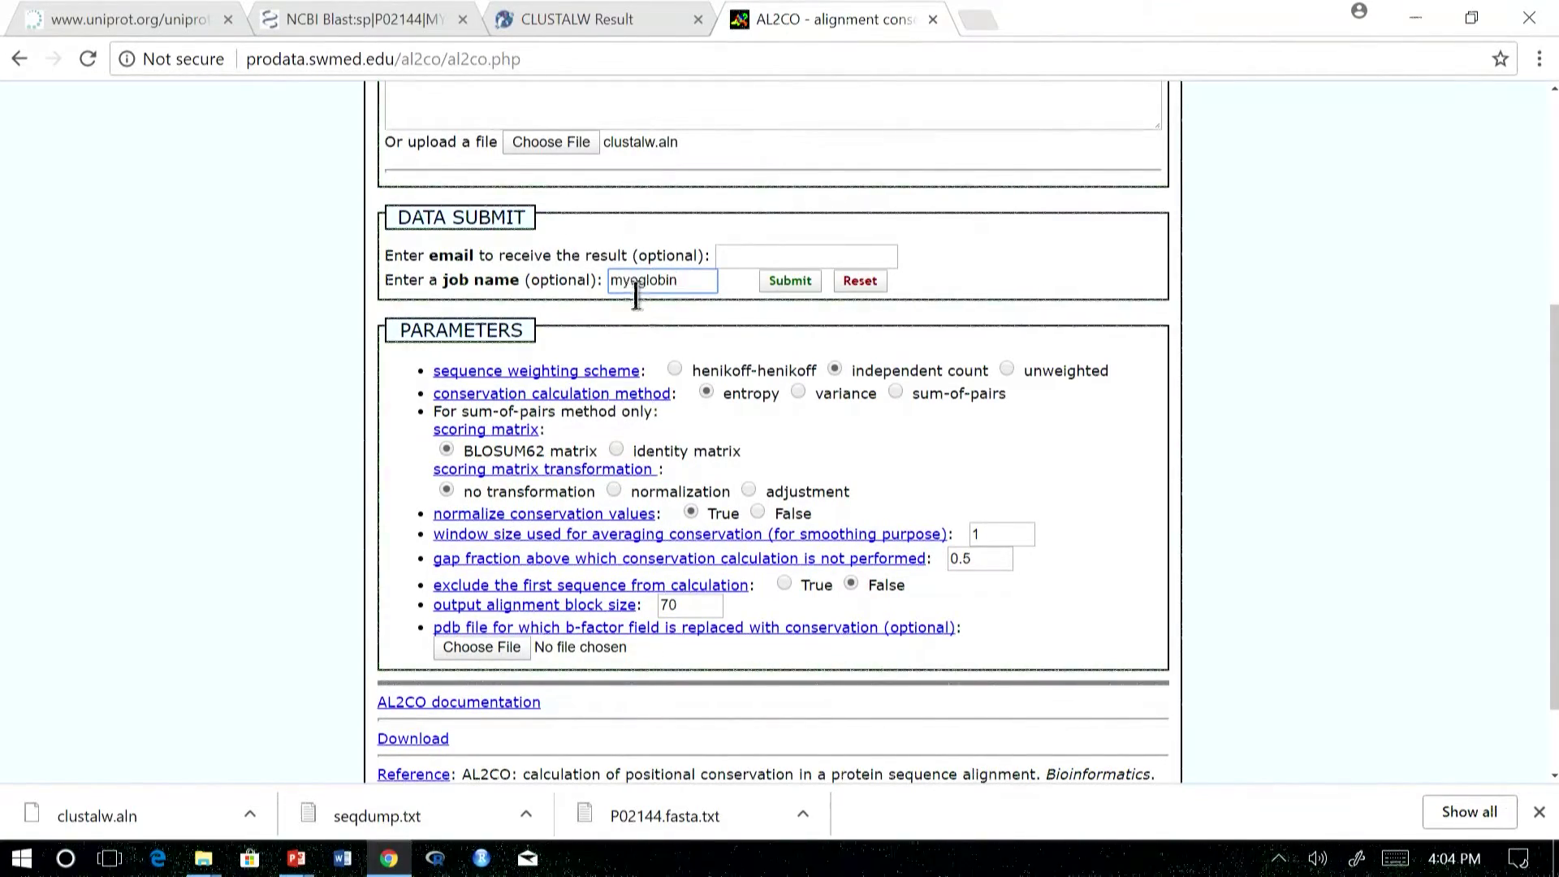
scroll(661, 290, down, 1)
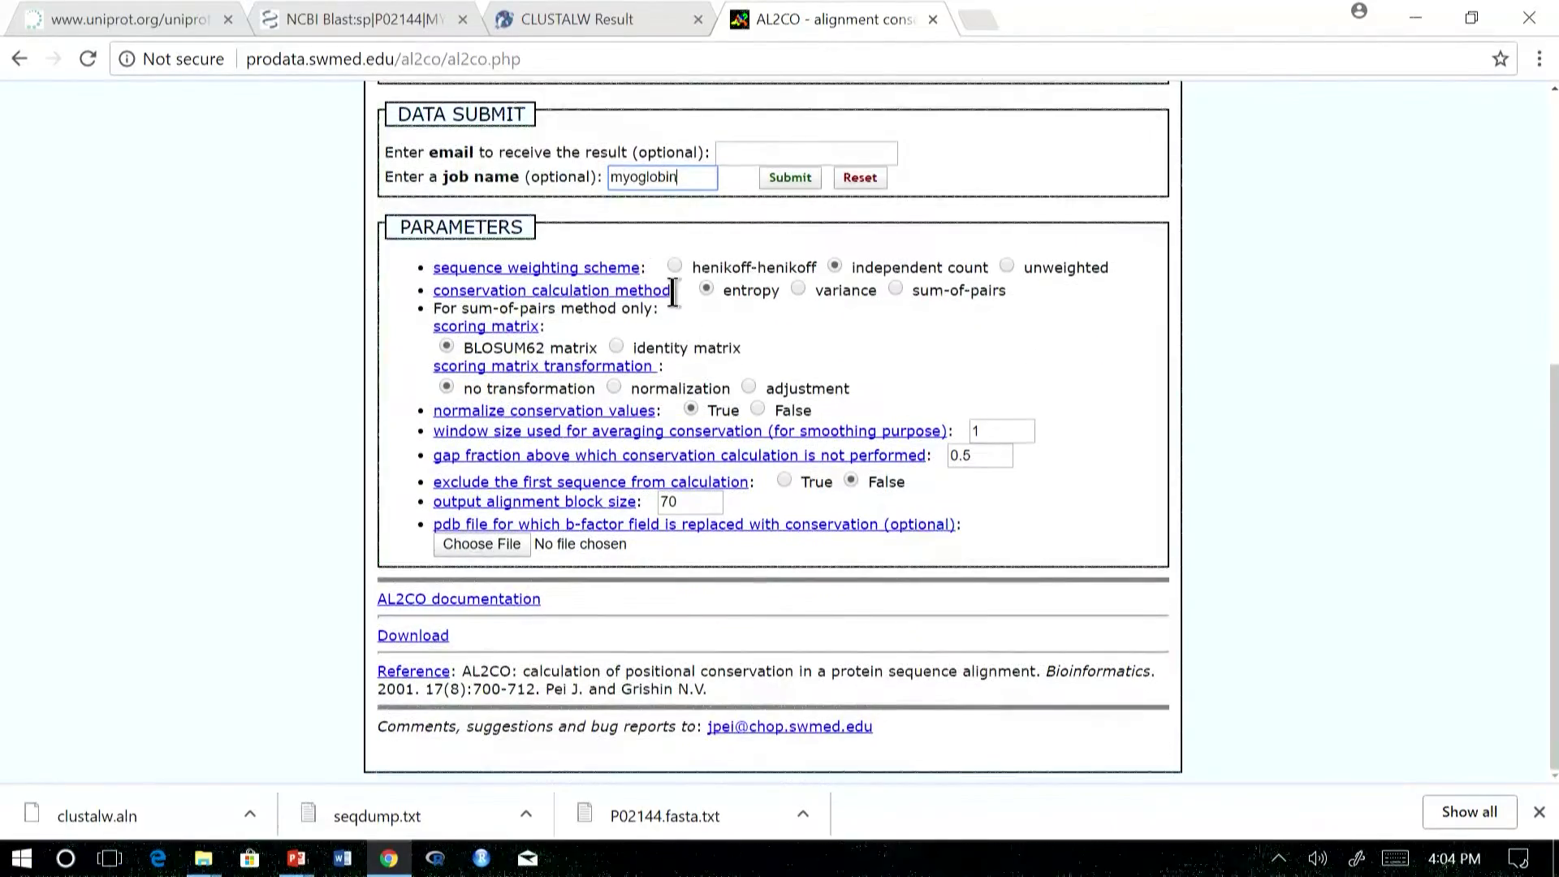
click(1008, 267)
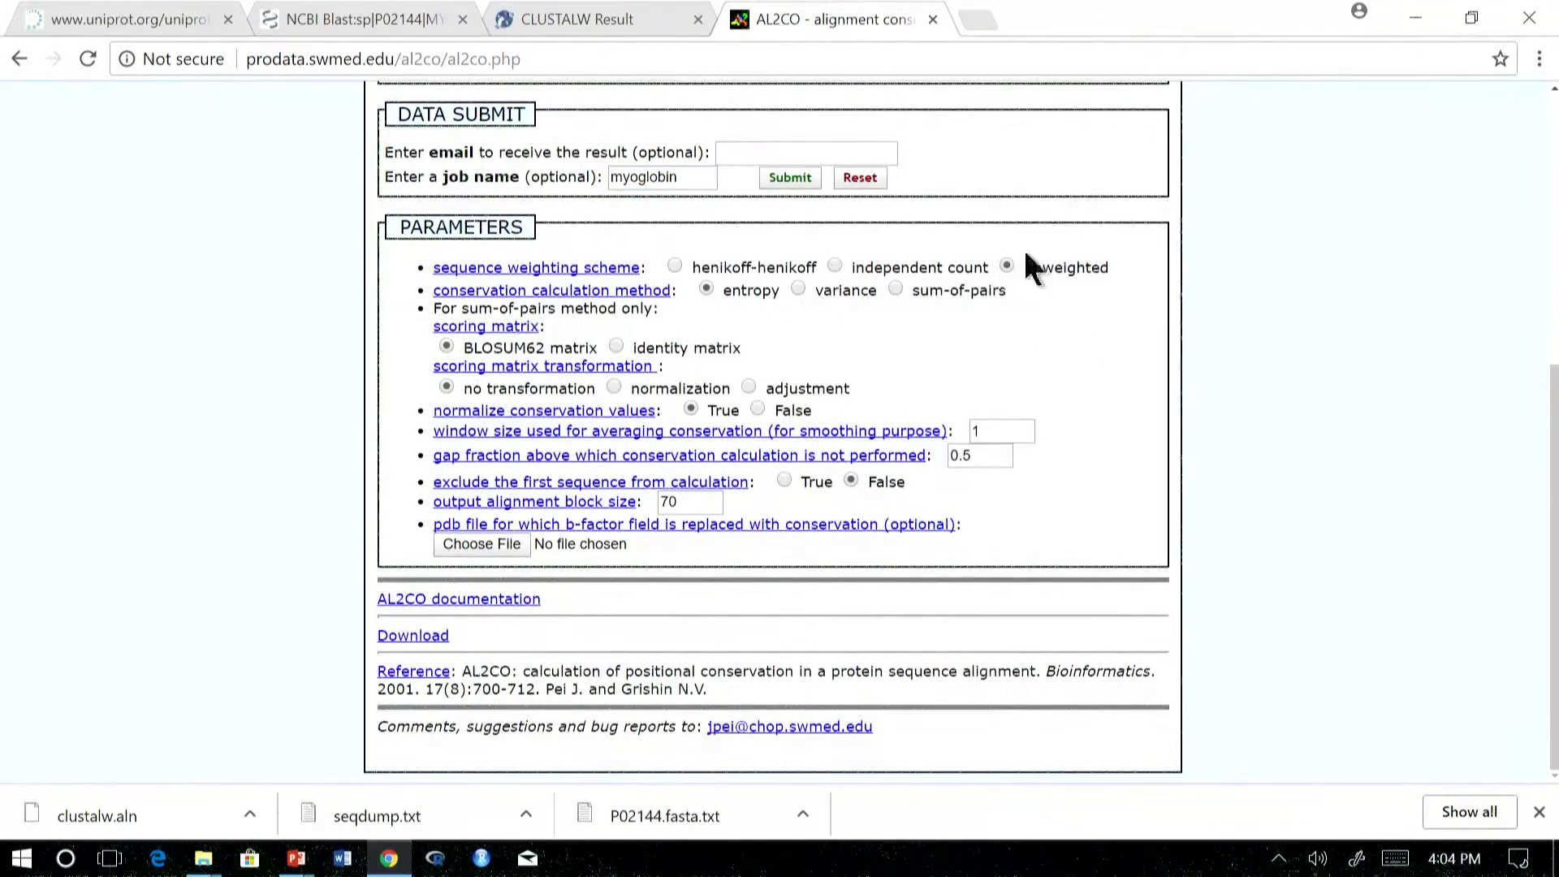
click(607, 411)
scroll(703, 325, down, 5)
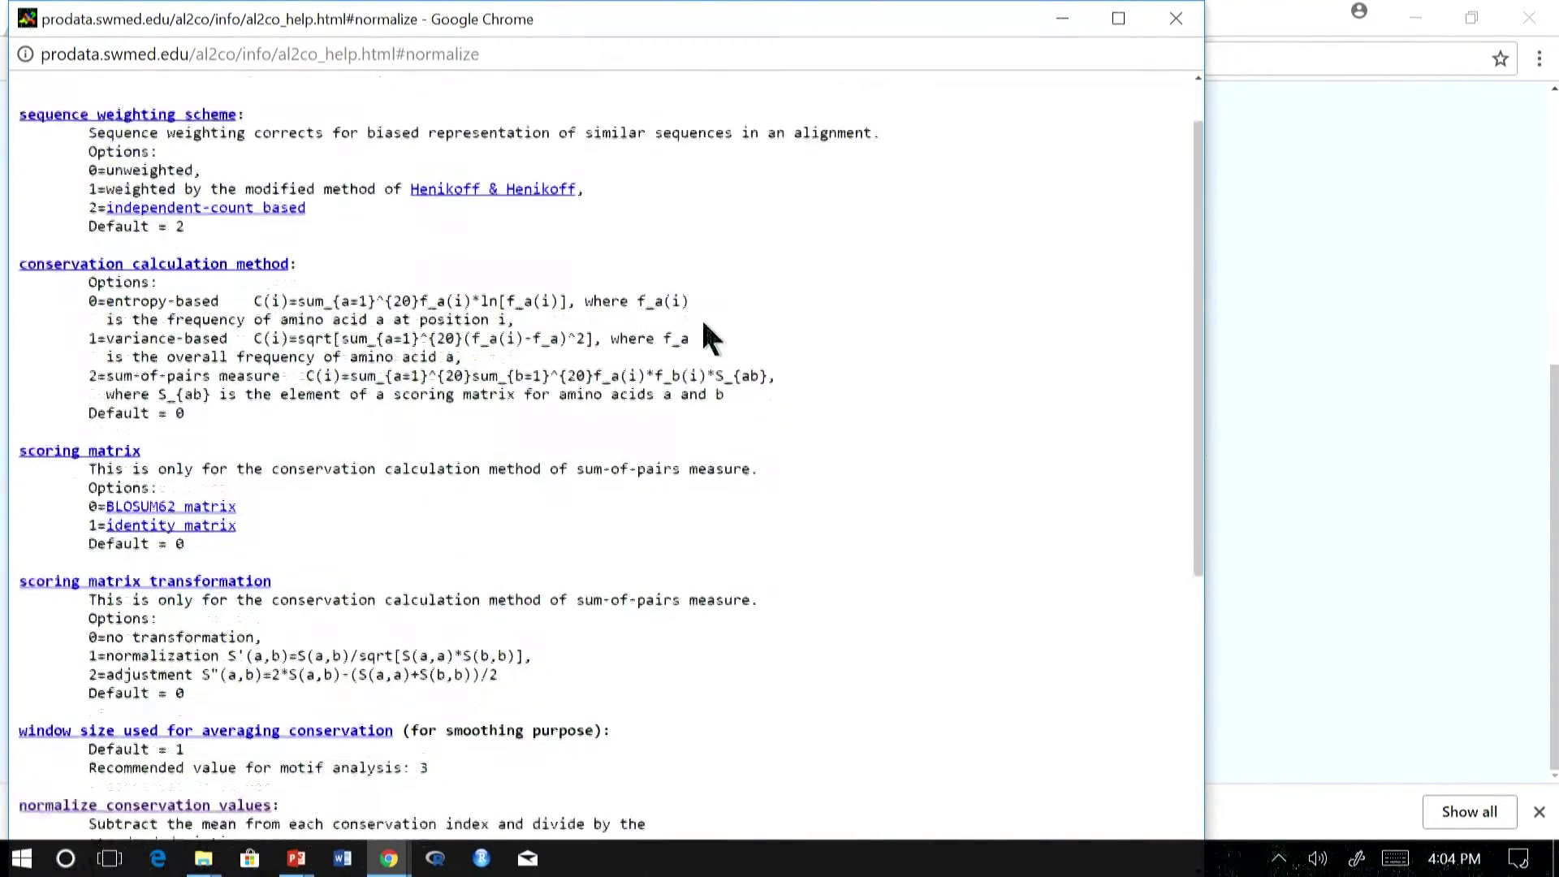
scroll(700, 341, down, 2)
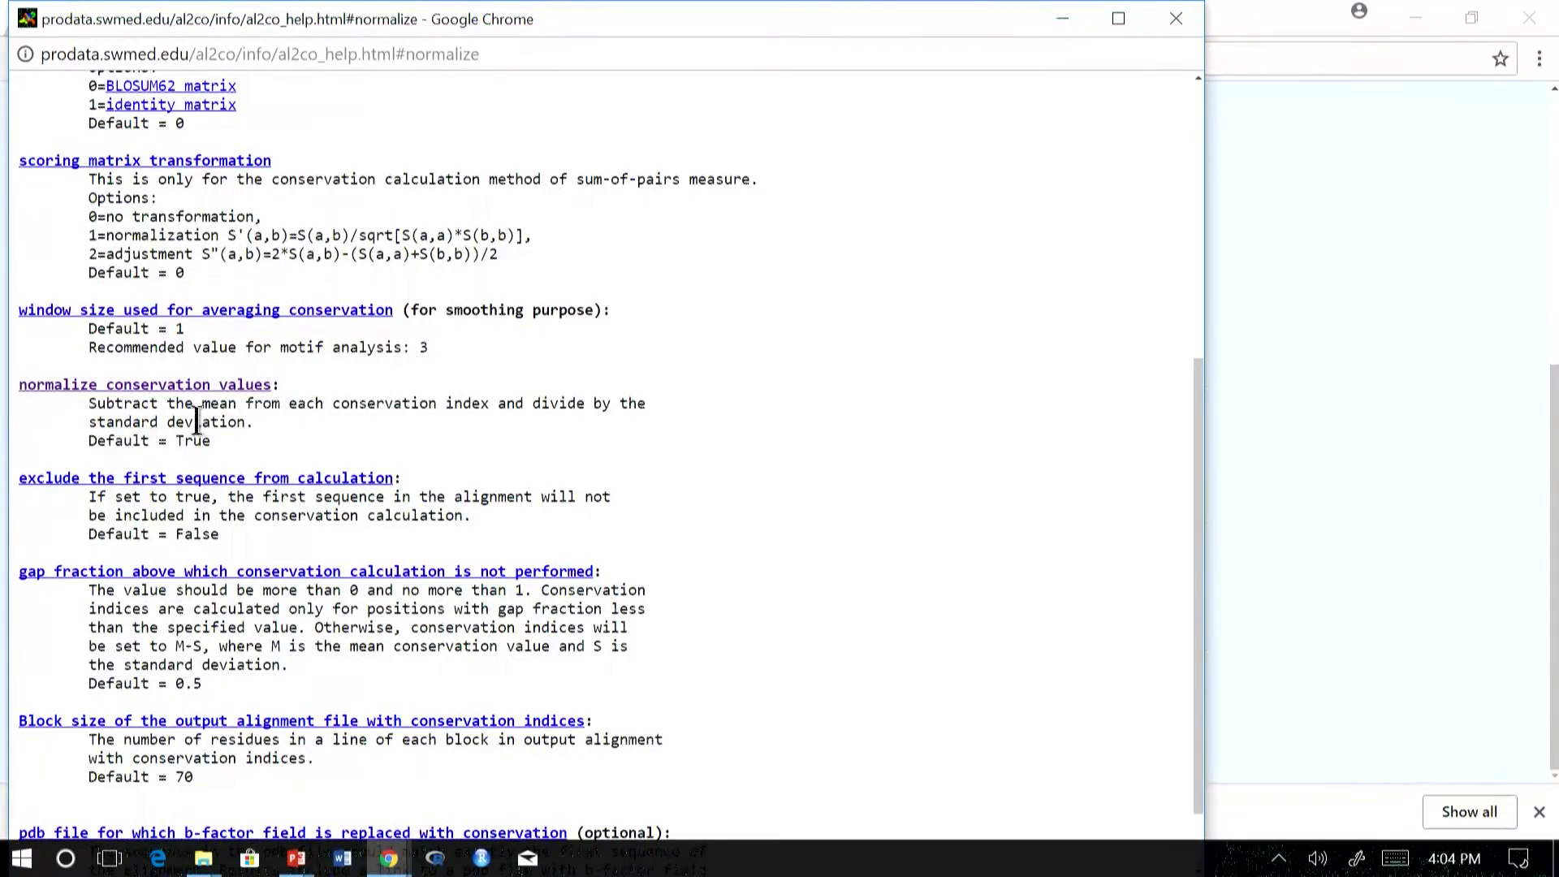
drag(90, 404, 268, 443)
click(484, 410)
scroll(699, 390, up, 6)
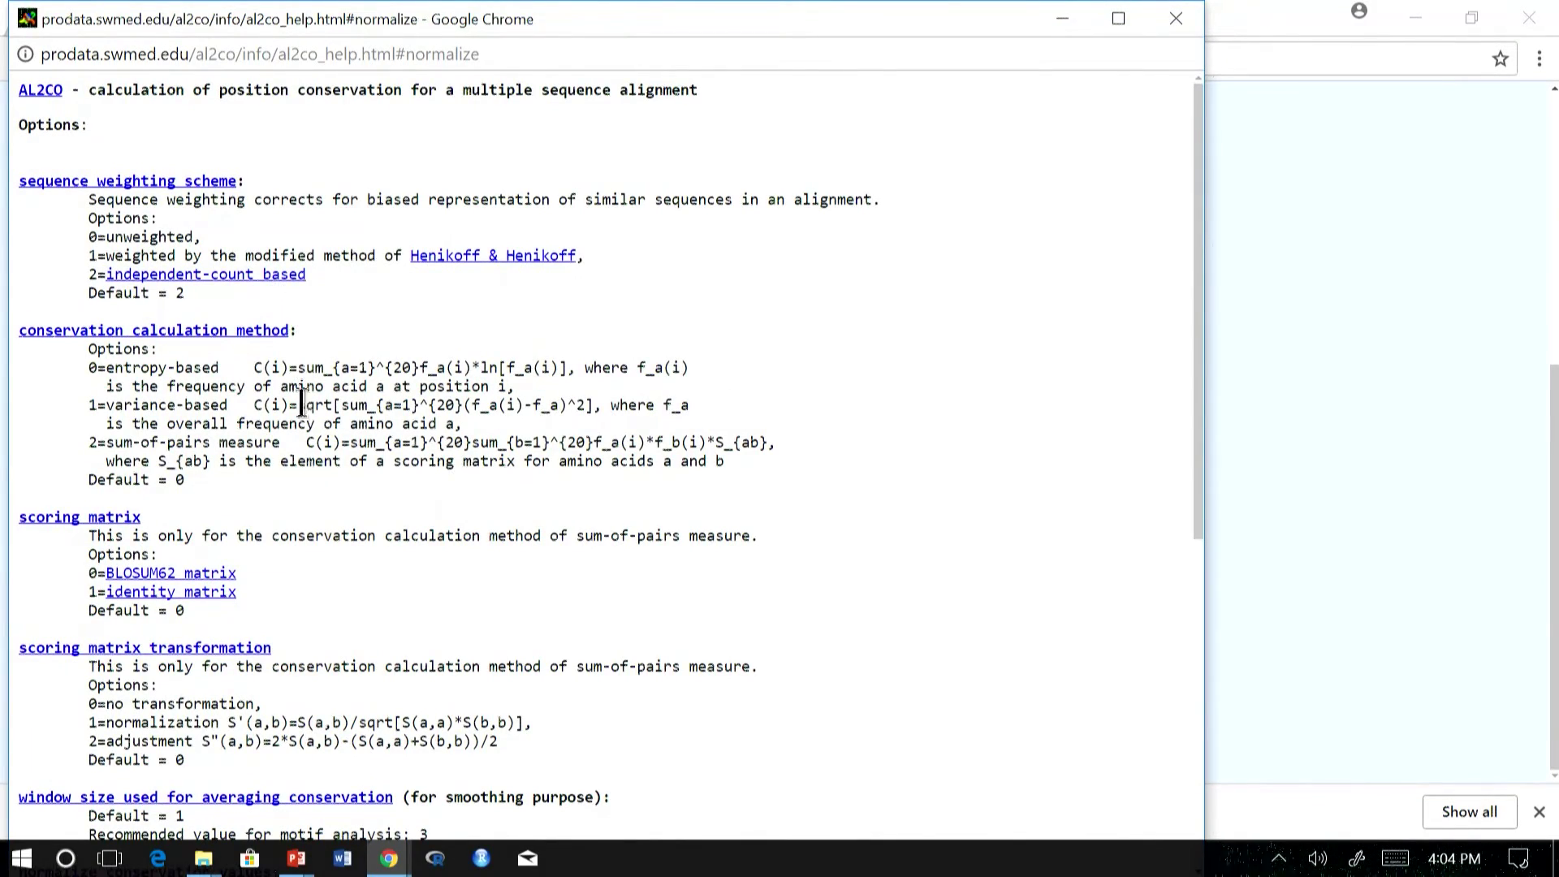
drag(87, 367, 759, 481)
click(1006, 305)
Step: Close the help window and submit the myoglobin alignment for conservation scoring
click(1175, 22)
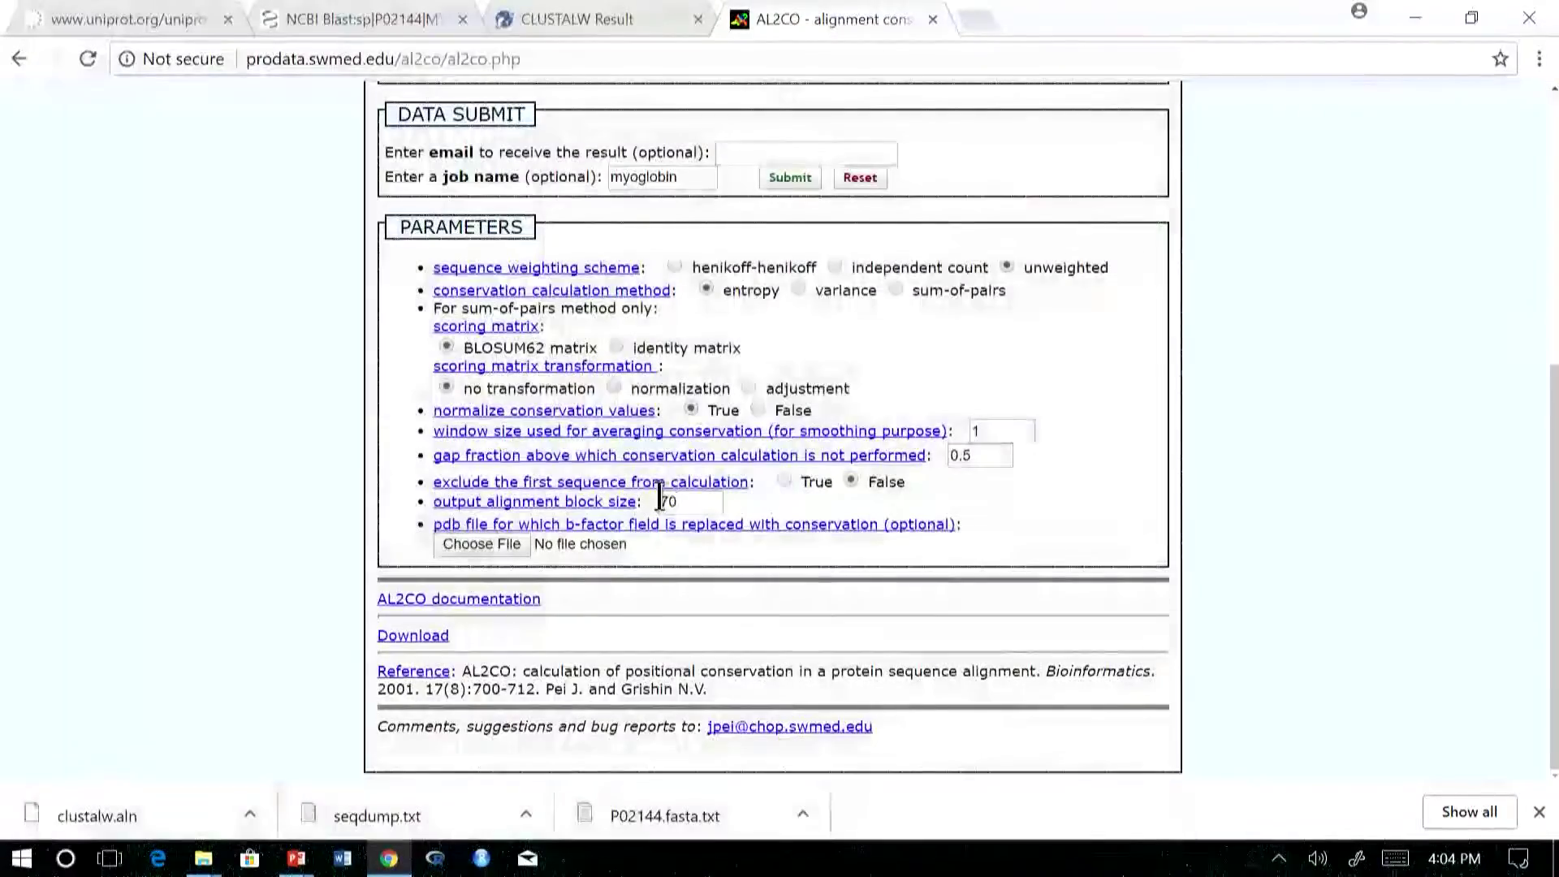
scroll(701, 470, up, 1)
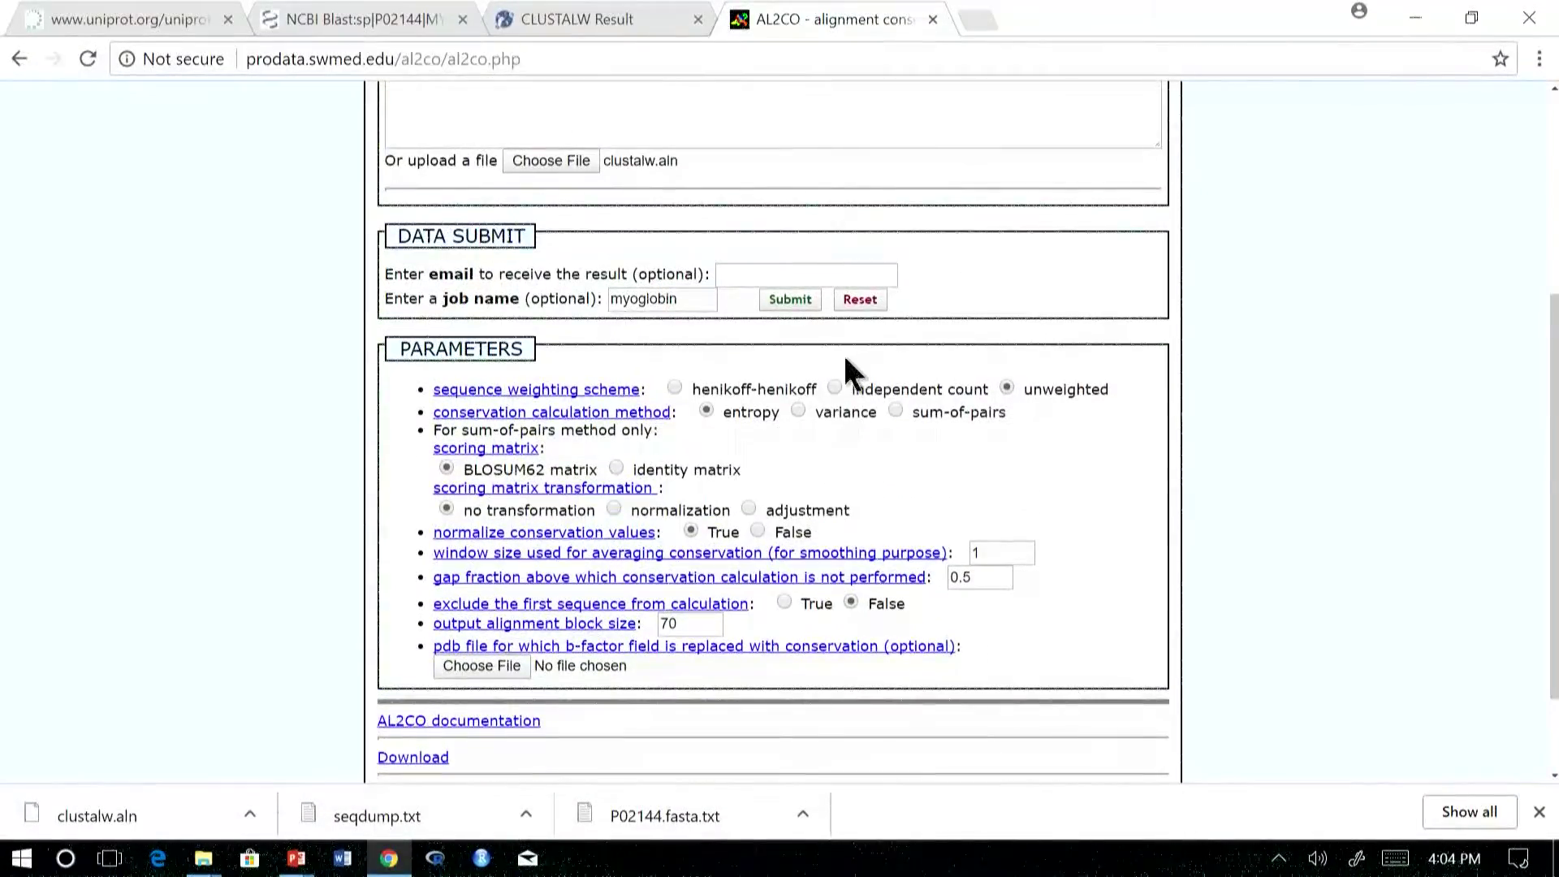
click(782, 300)
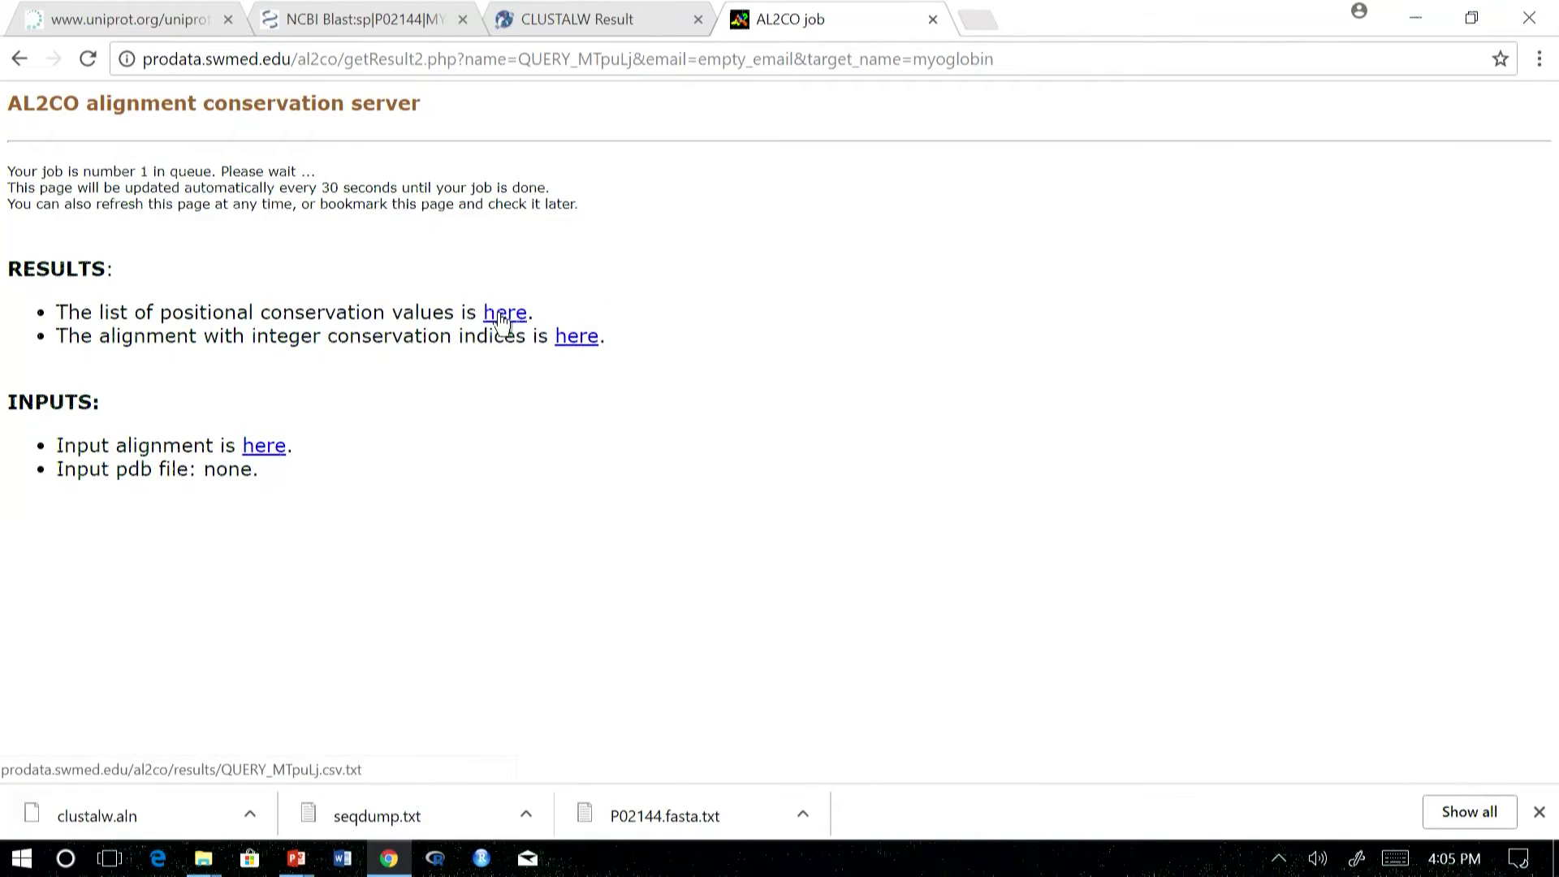
Step: Open the positional conservation values and conservation-indexed alignment in new tabs, showing the values list
right_click(502, 319)
click(523, 330)
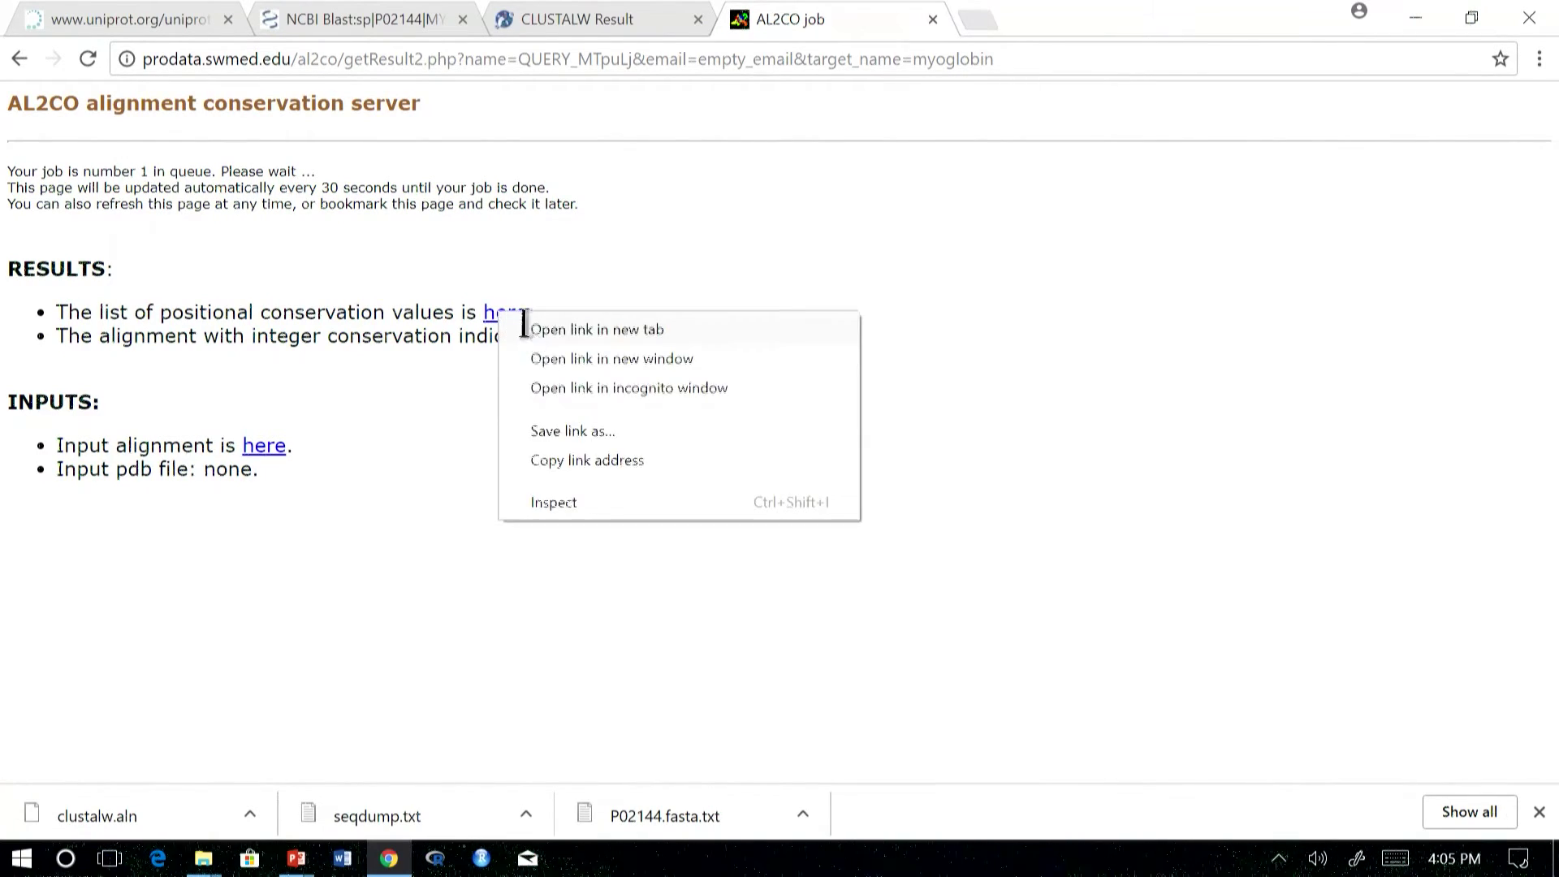
right_click(578, 338)
click(624, 340)
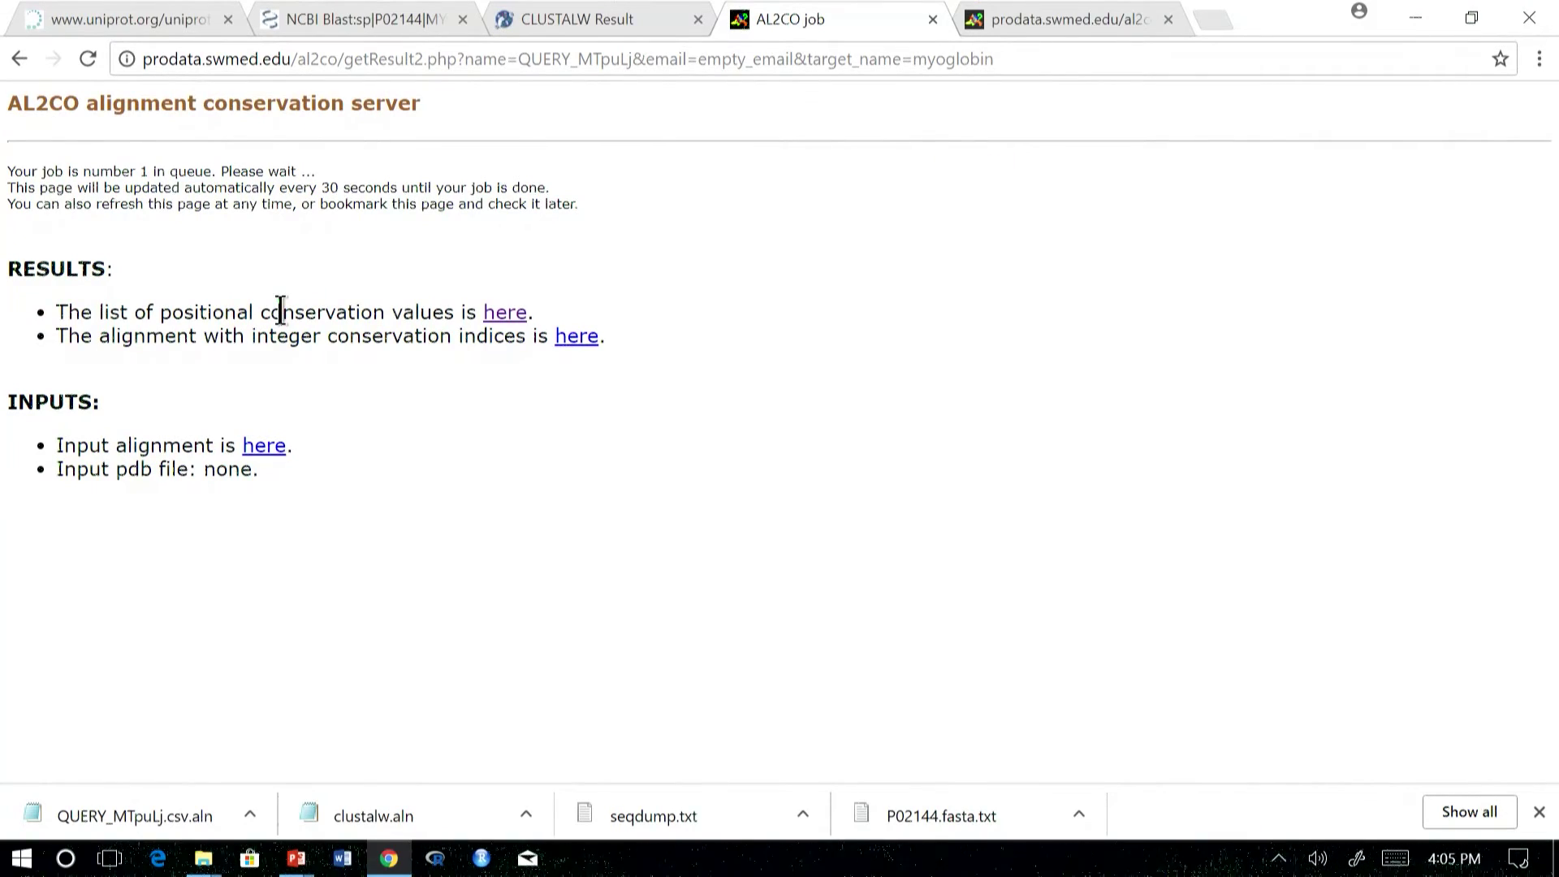
click(1054, 22)
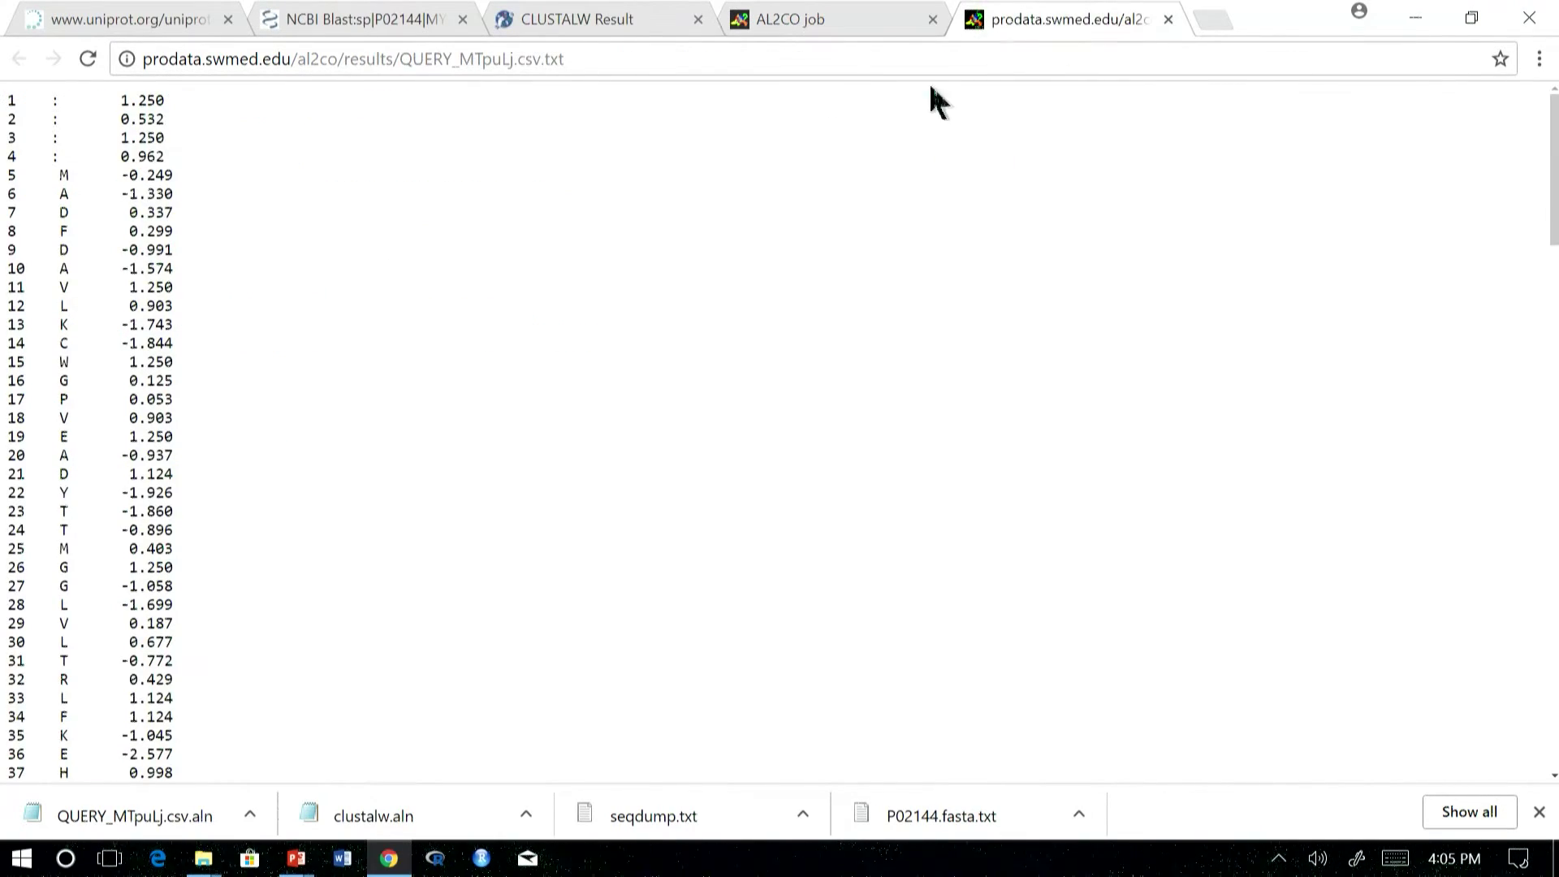
Step: Check position 1's conservation score of 1.250 and scroll through the values list
double_click(10, 101)
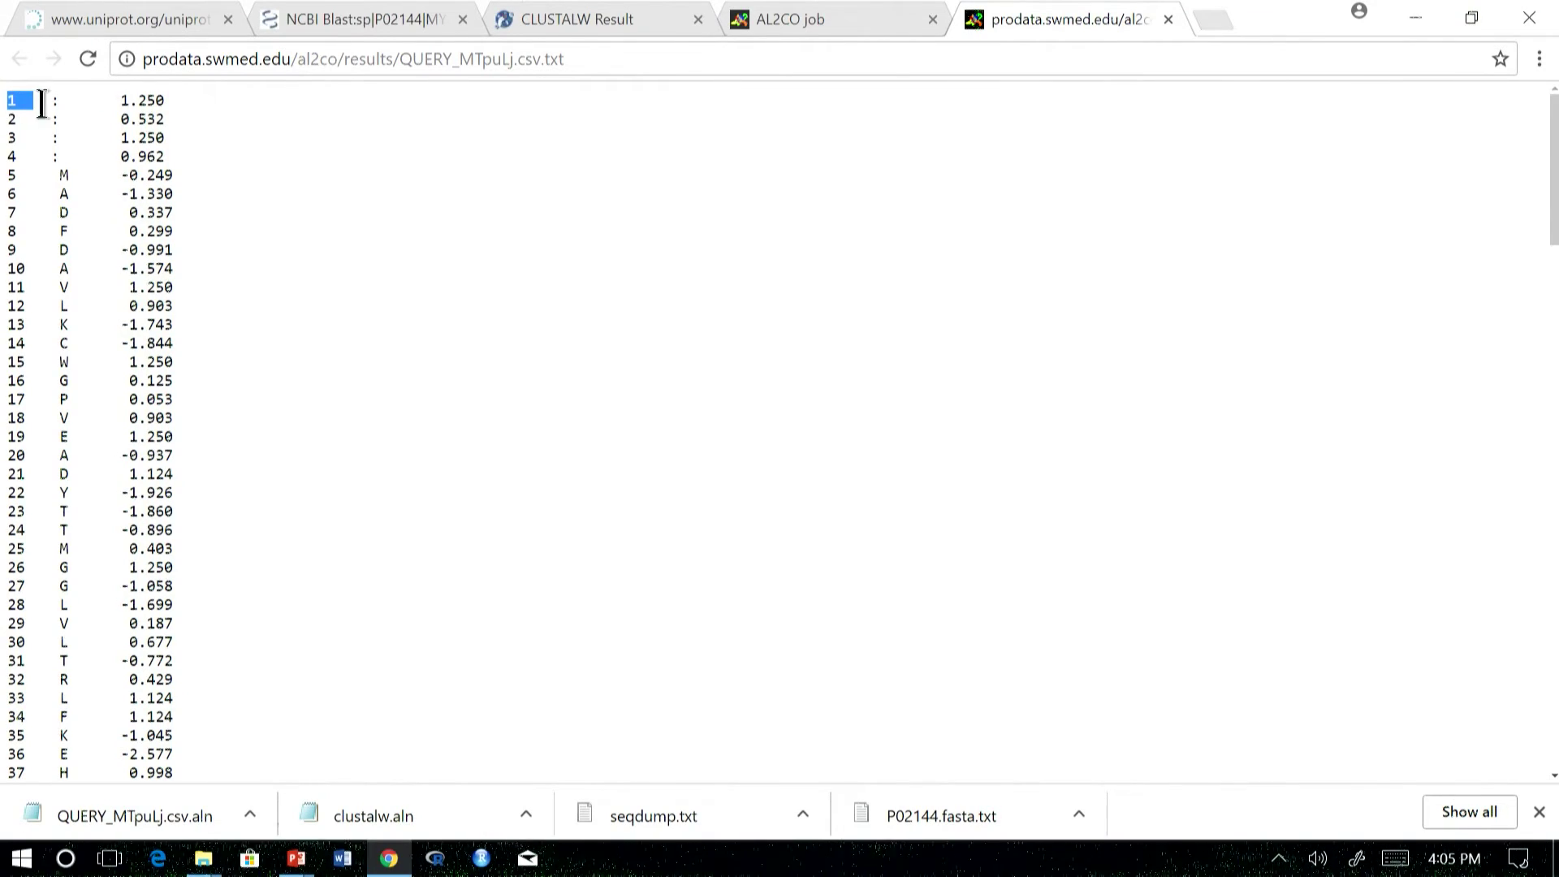
double_click(130, 101)
click(193, 186)
scroll(210, 200, down, 3)
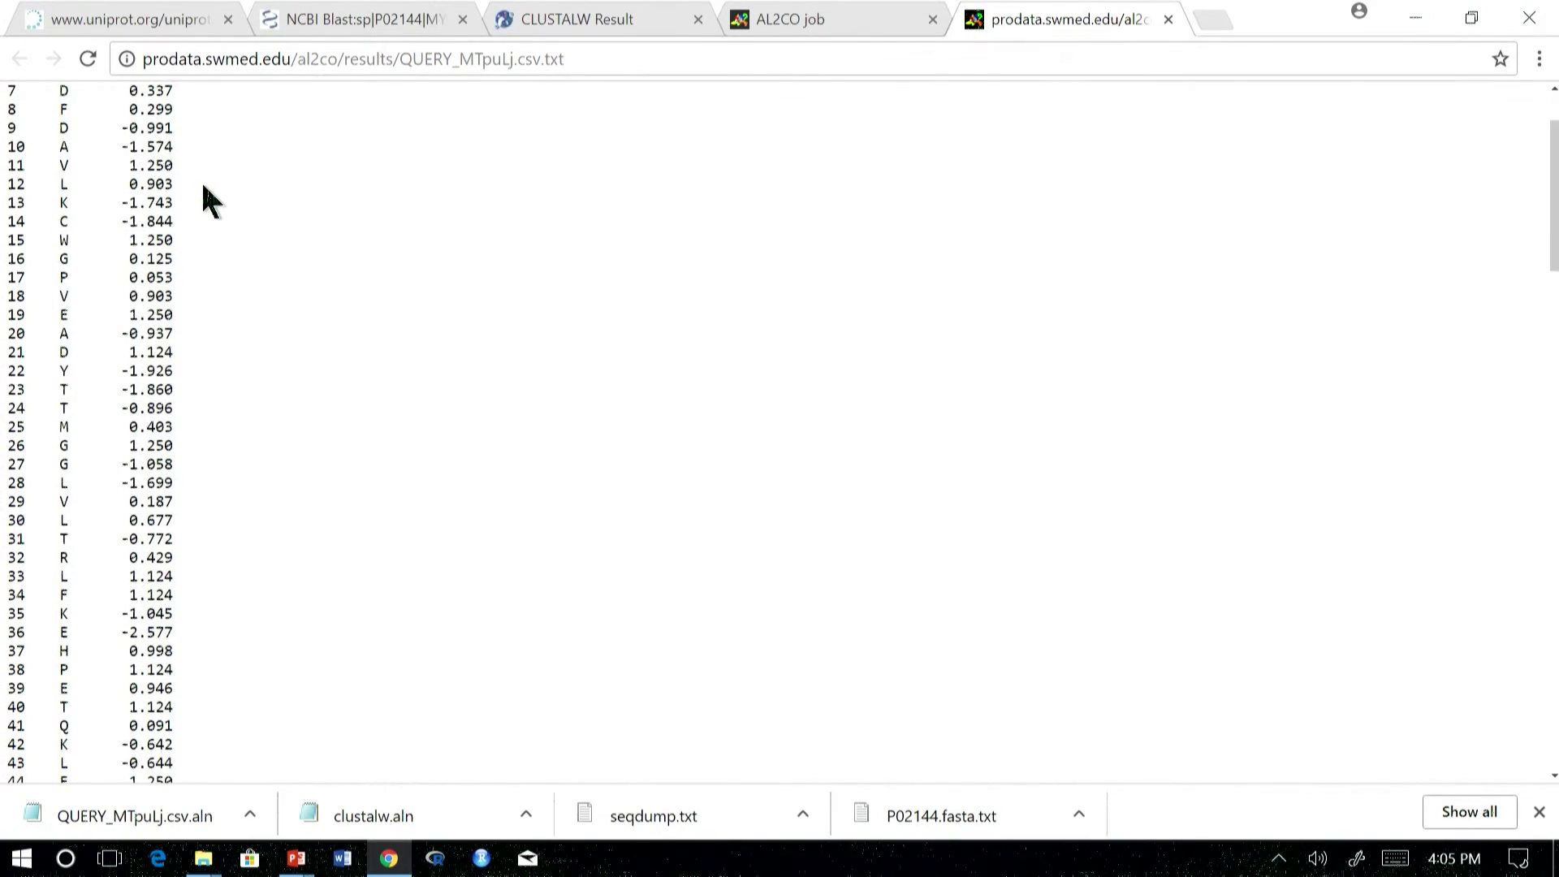
scroll(204, 189, up, 3)
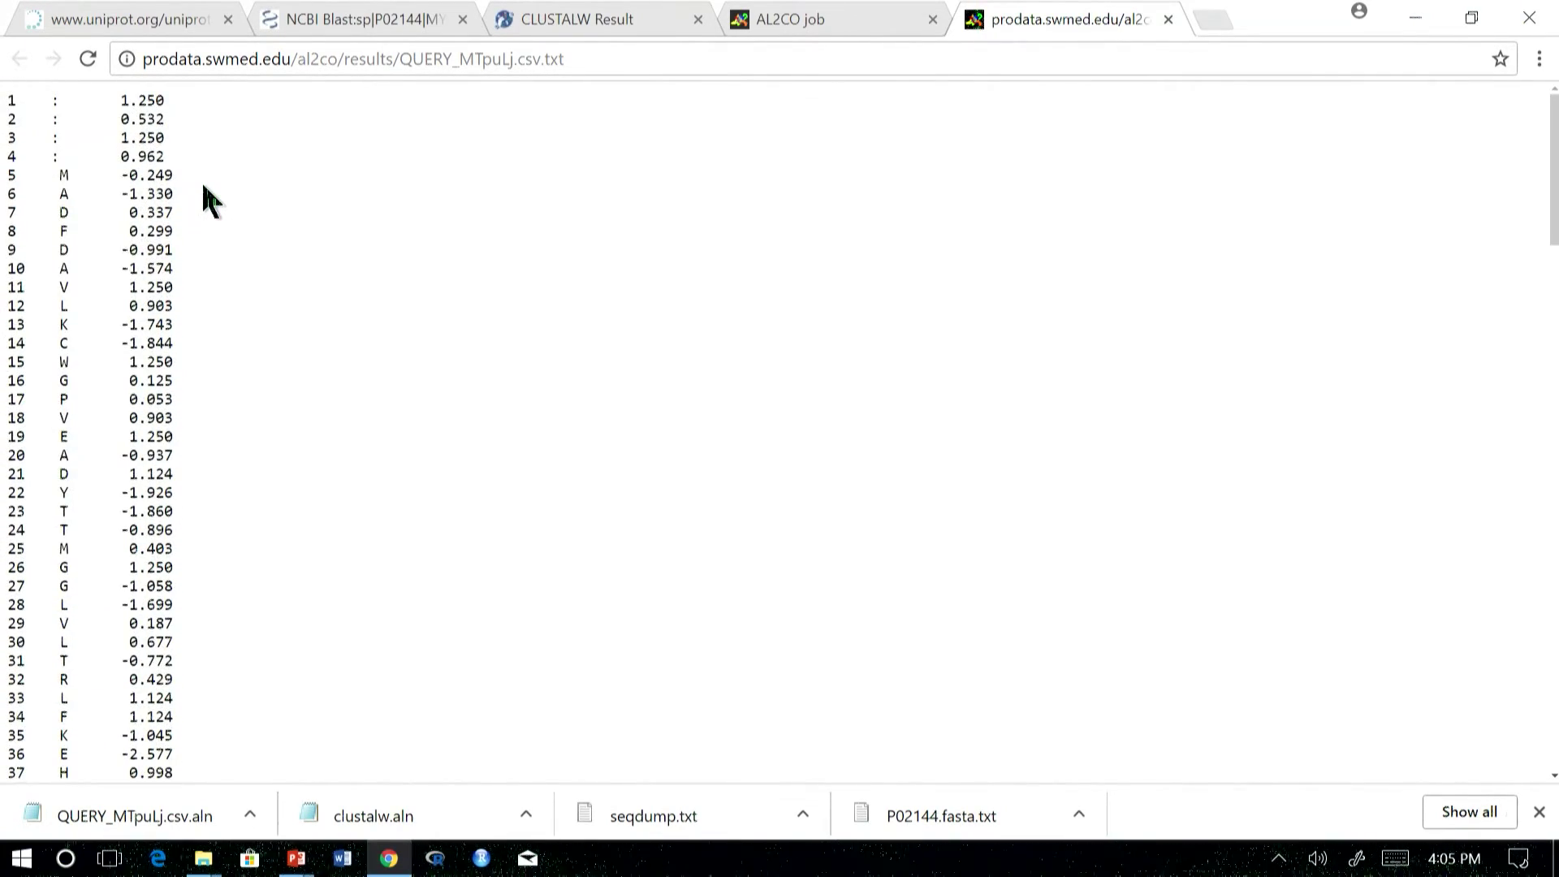
scroll(203, 195, down, 3)
scroll(195, 195, up, 4)
scroll(174, 252, down, 3)
scroll(185, 341, down, 2)
scroll(184, 342, up, 5)
Step: Copy the downloaded QUERY_MTpuLj.csv.aln alignment into the Documents > demo folder
click(799, 22)
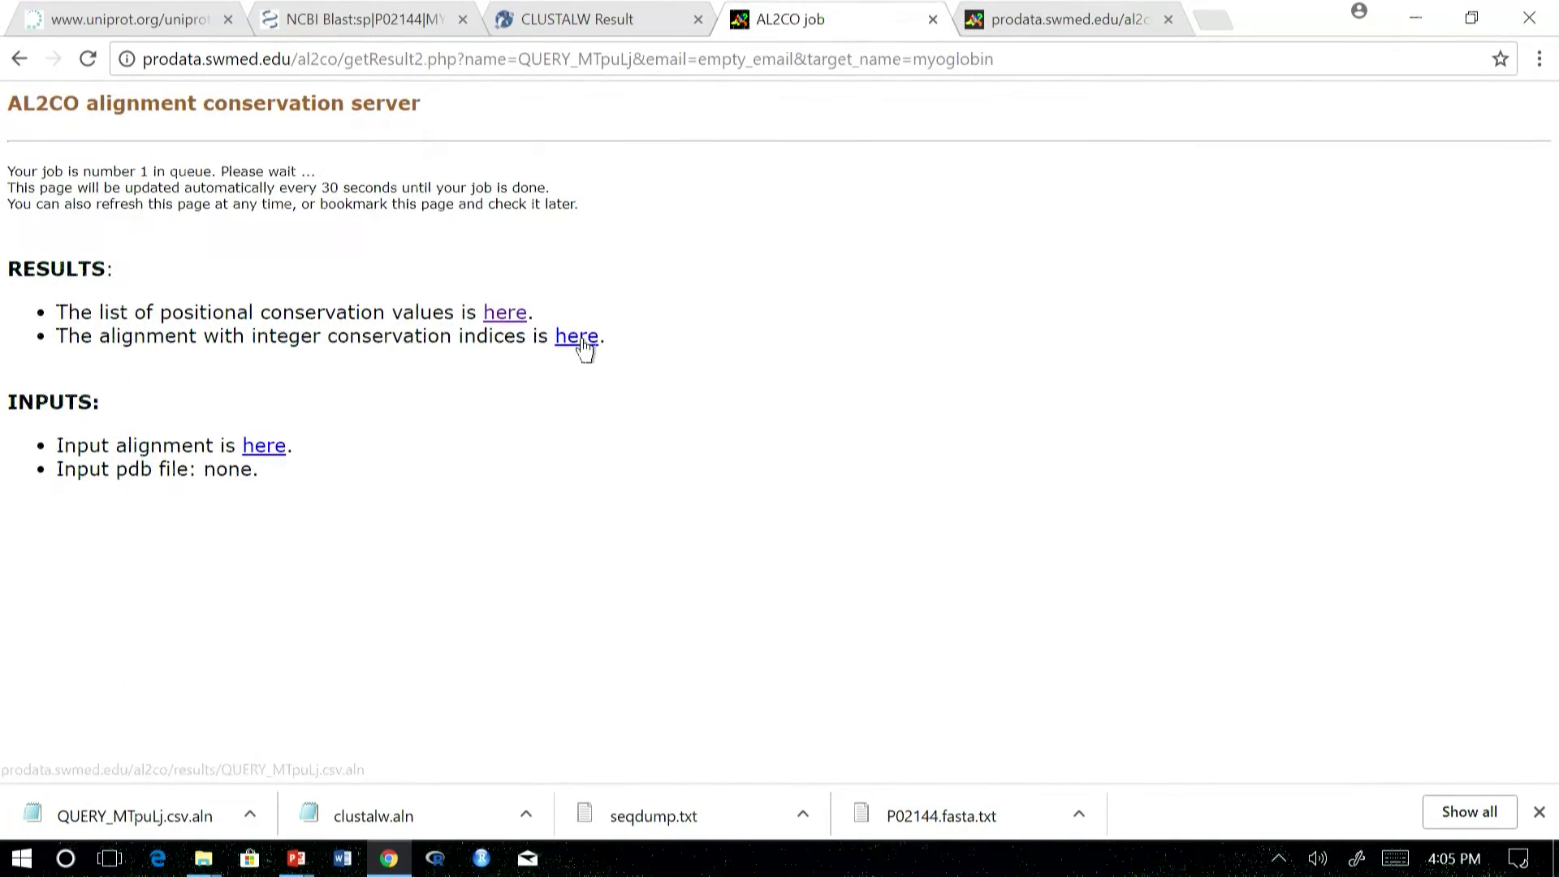
click(250, 815)
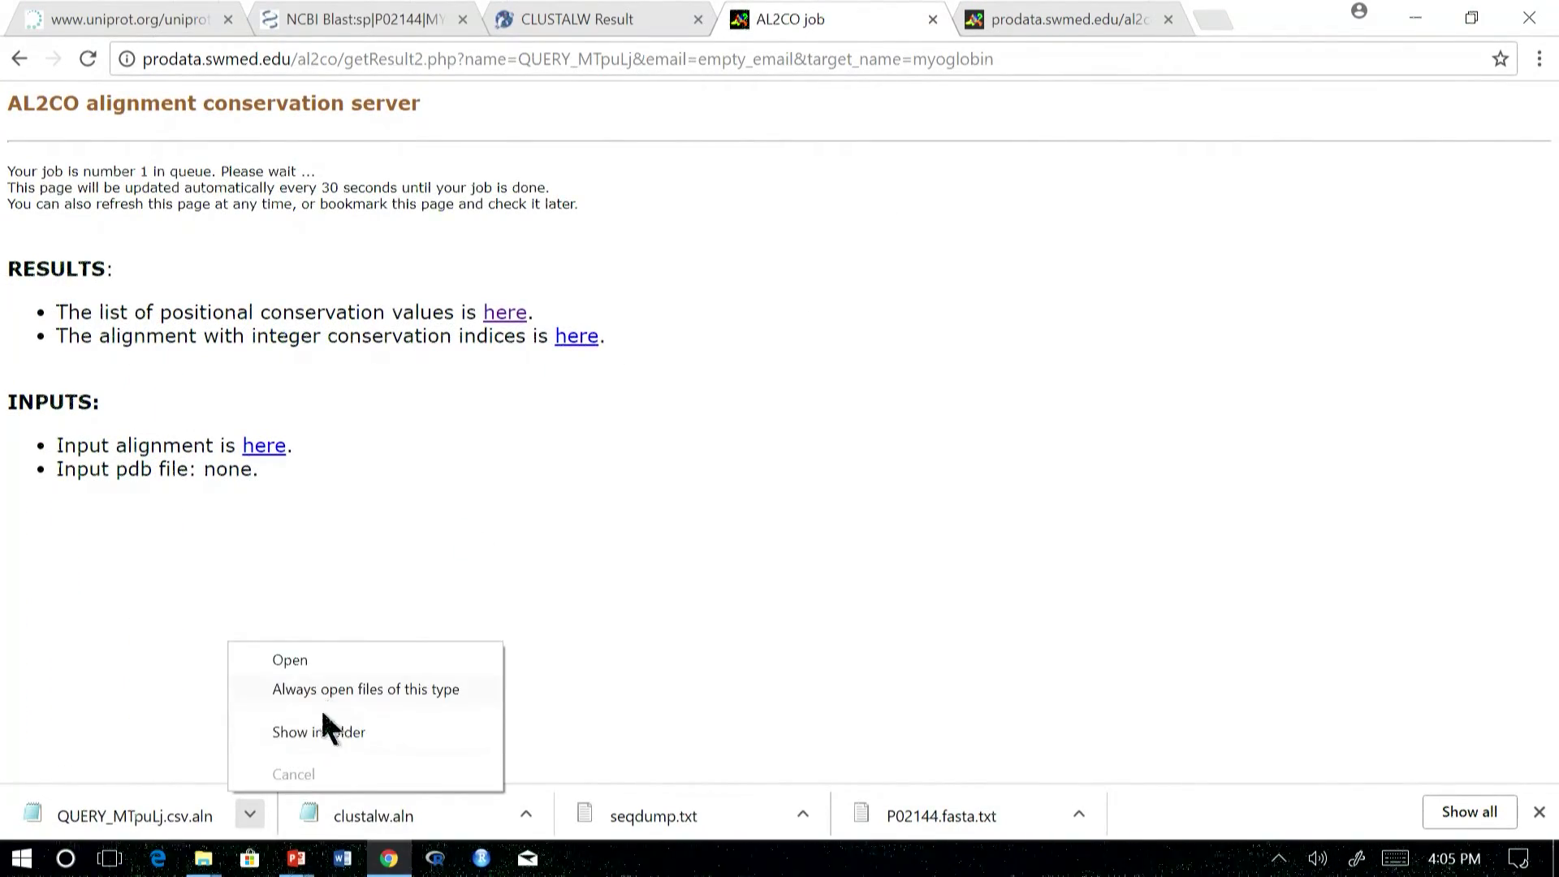
click(320, 731)
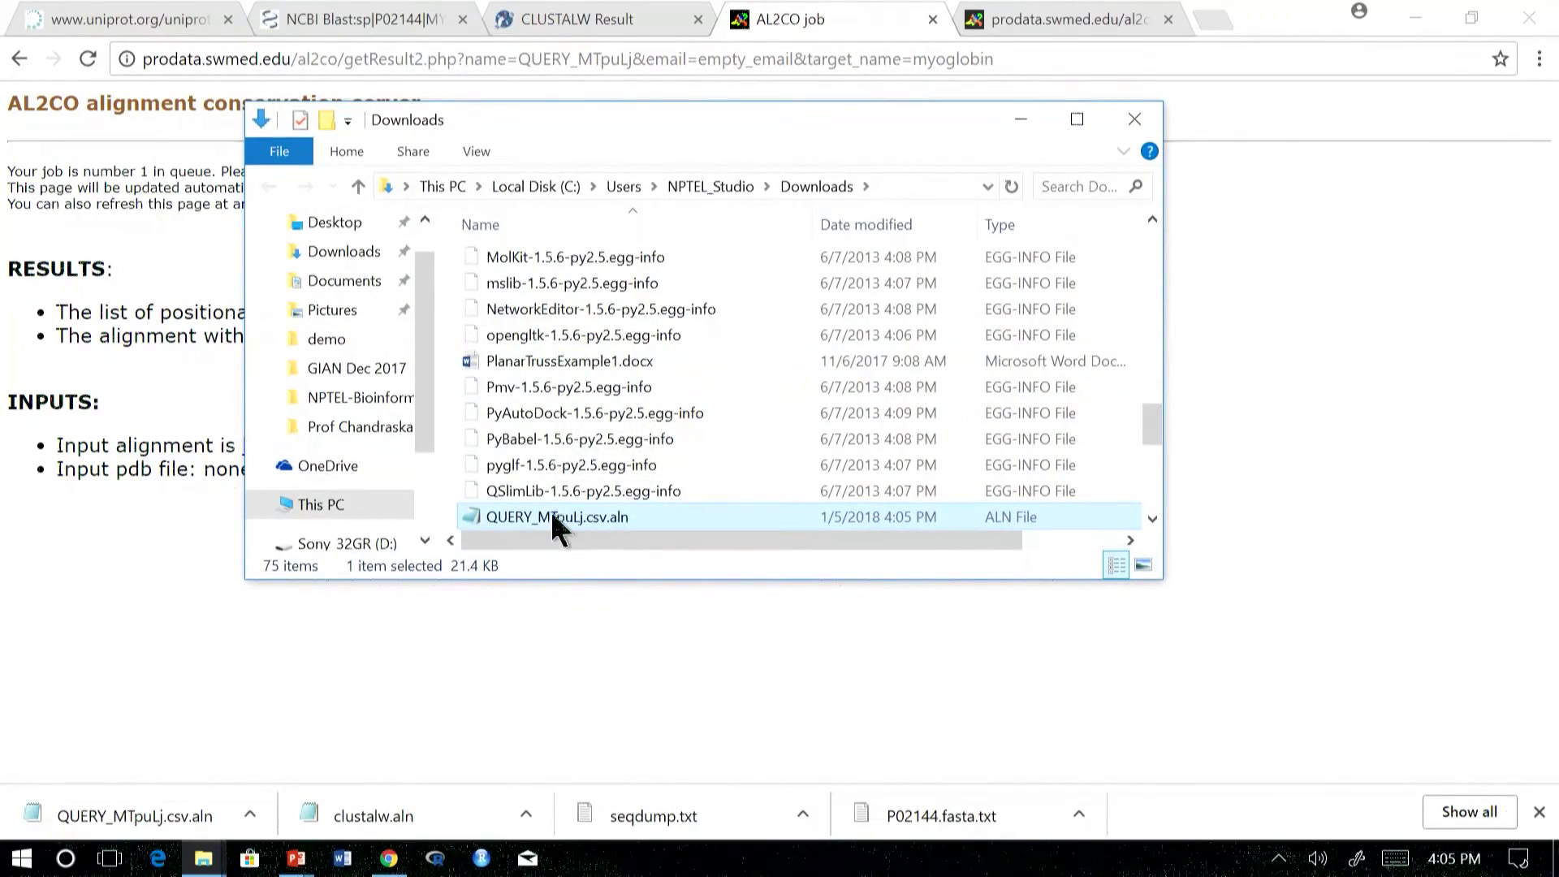
click(341, 340)
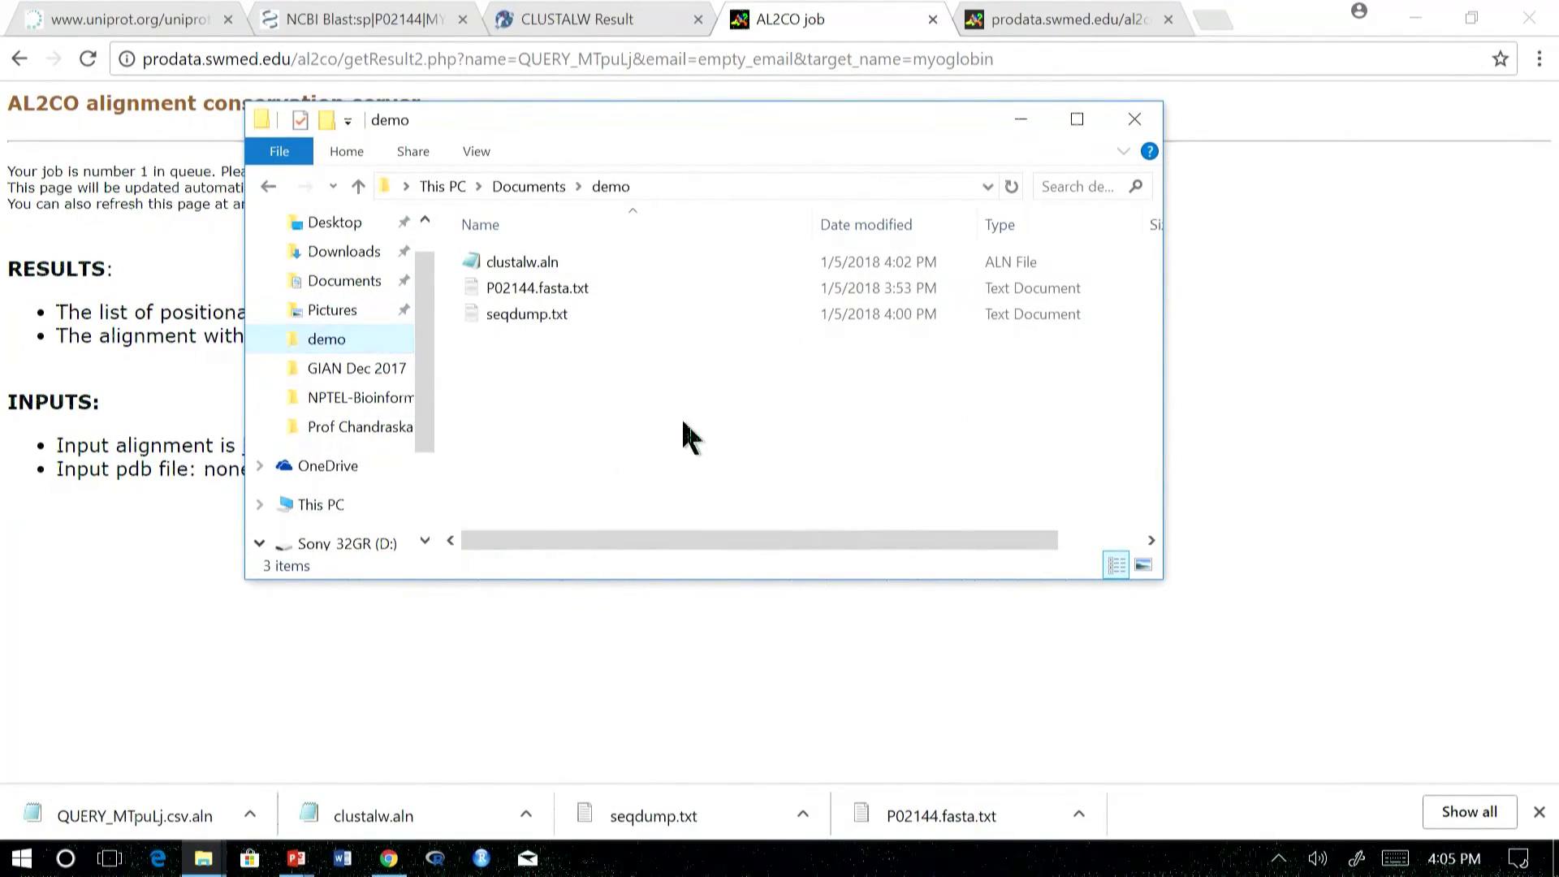
key(ctrl+v)
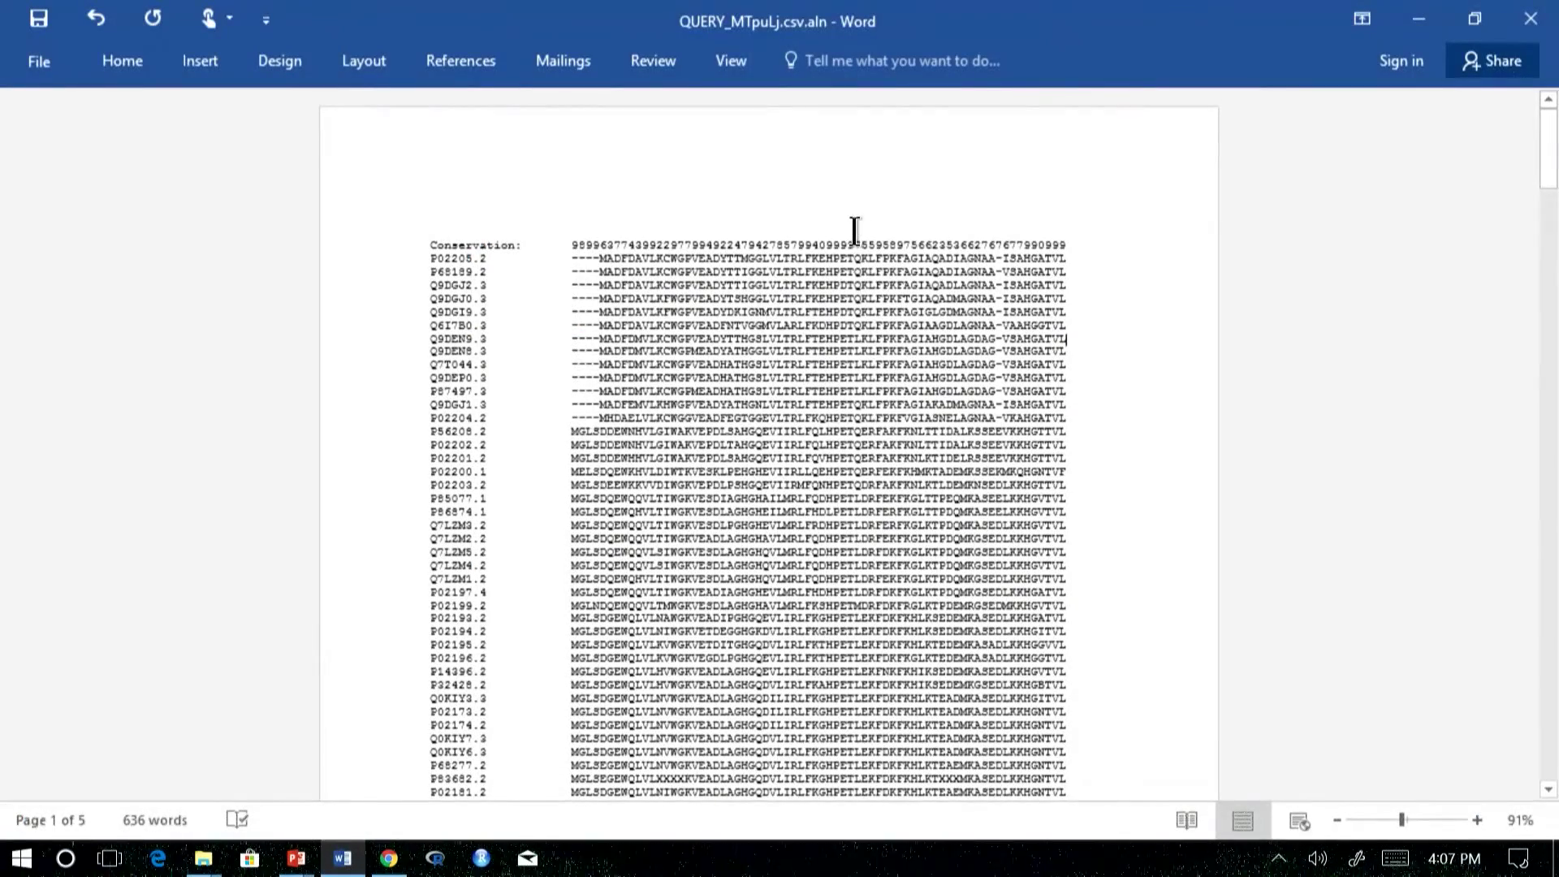
Step: Review the alignment's integer Conservation row in Word, then return to Chrome
scroll(940, 210, up, 1)
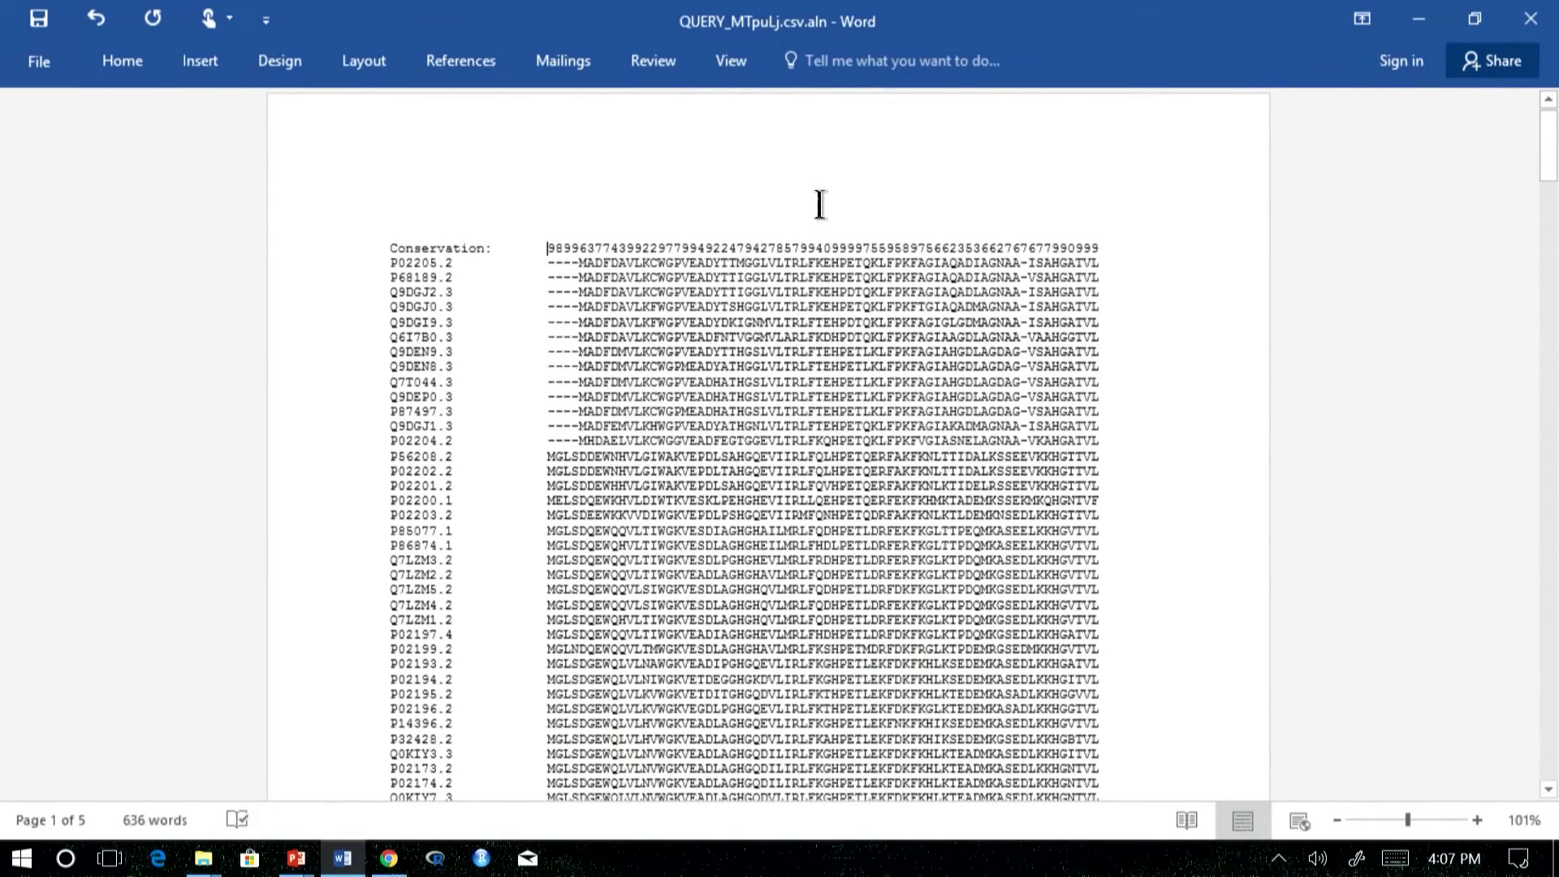
scroll(884, 244, up, 1)
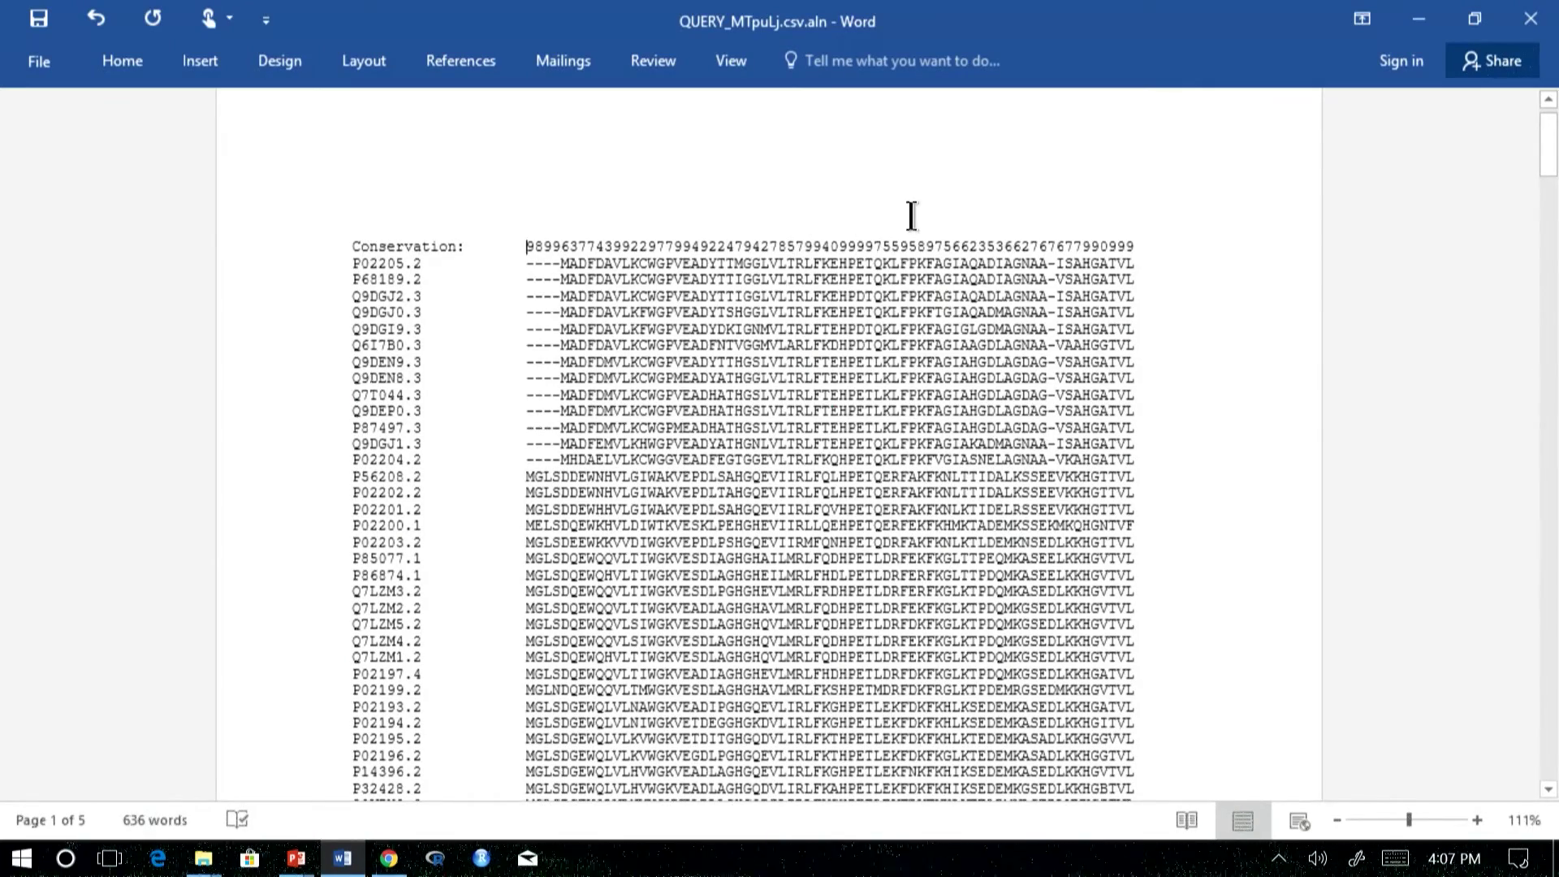
scroll(888, 230, up, 1)
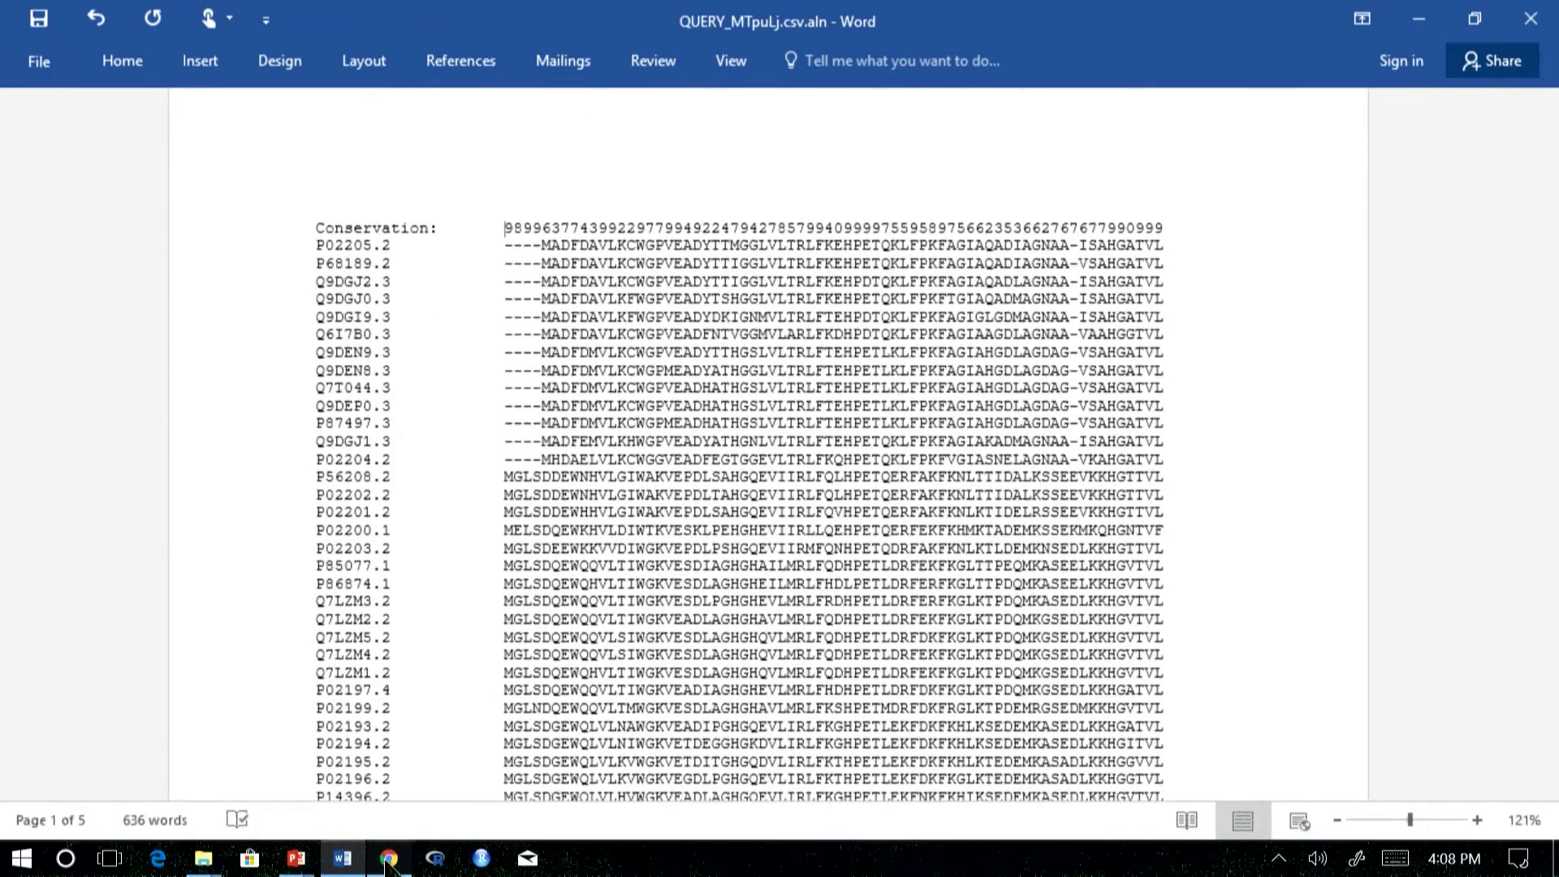
key(alt+Tab)
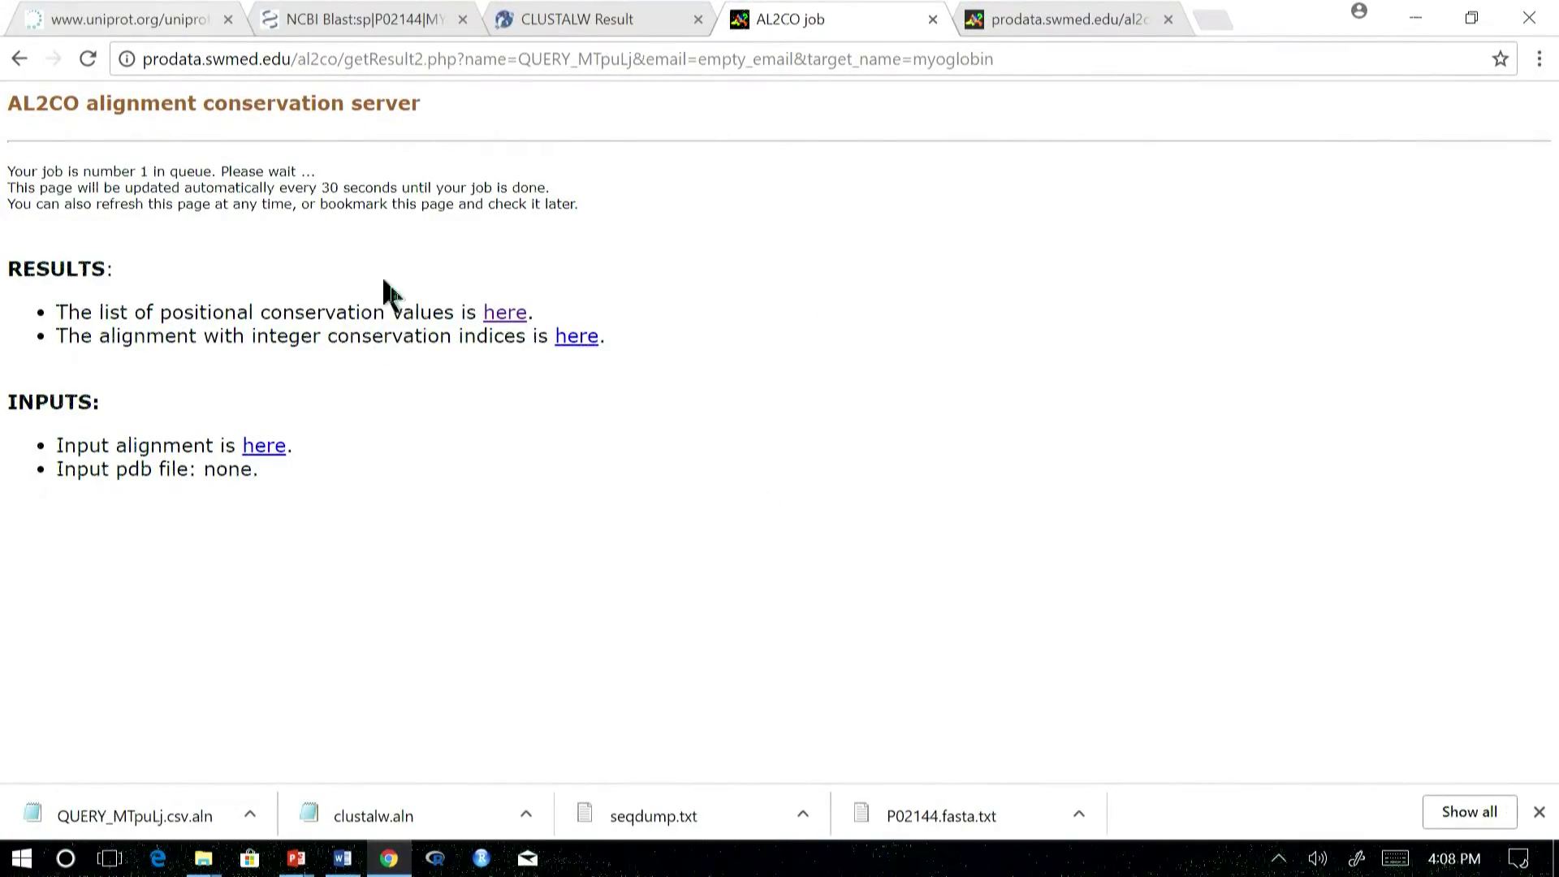
Step: Return to the full UniProt P02144 myoglobin entry
click(143, 18)
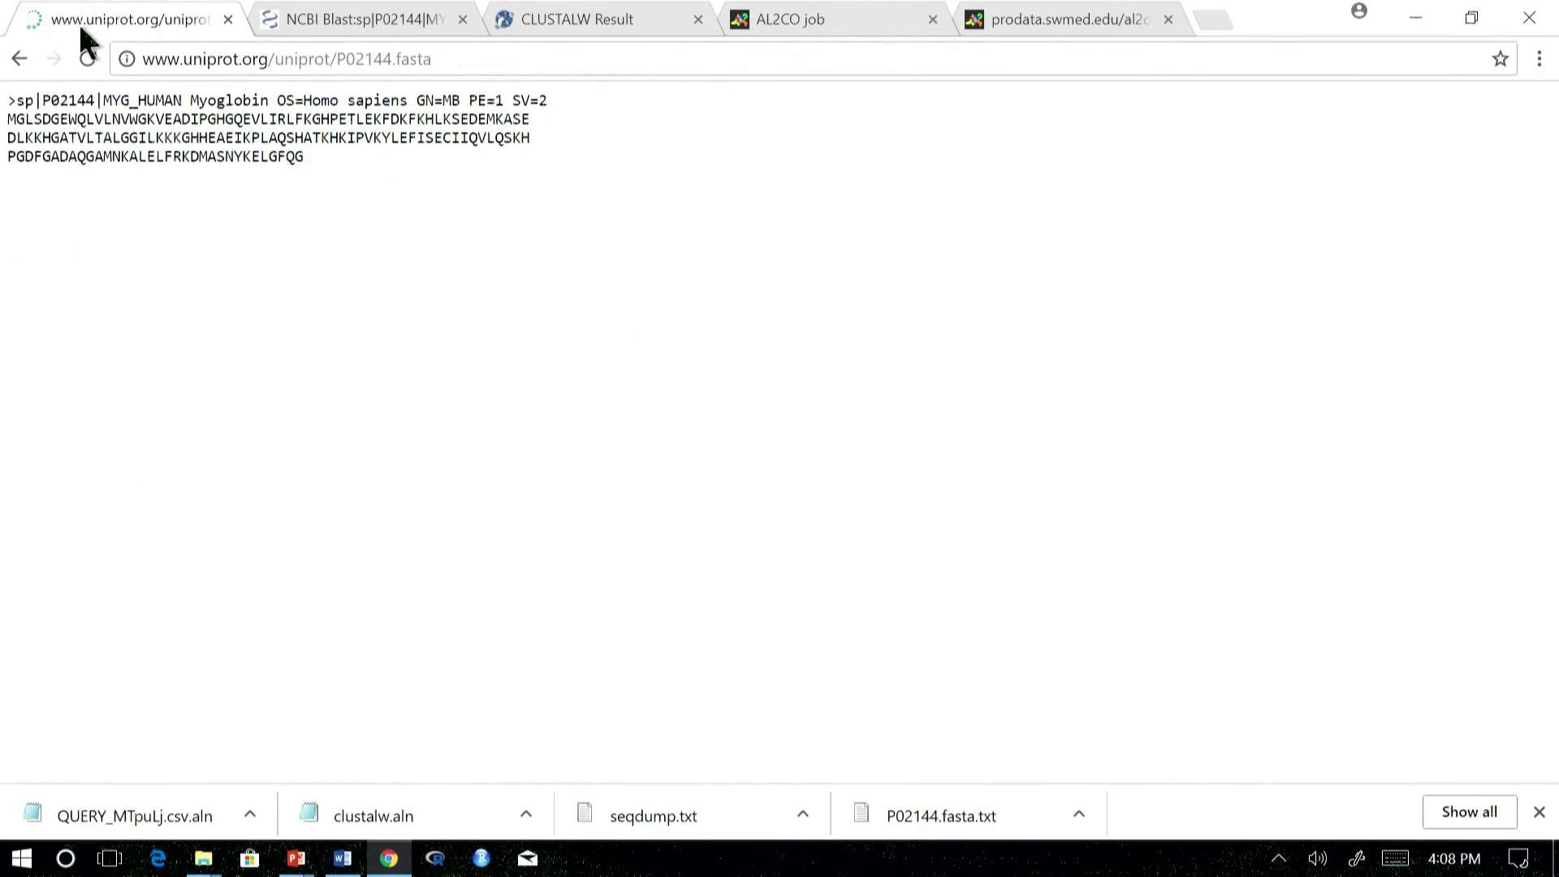
click(20, 58)
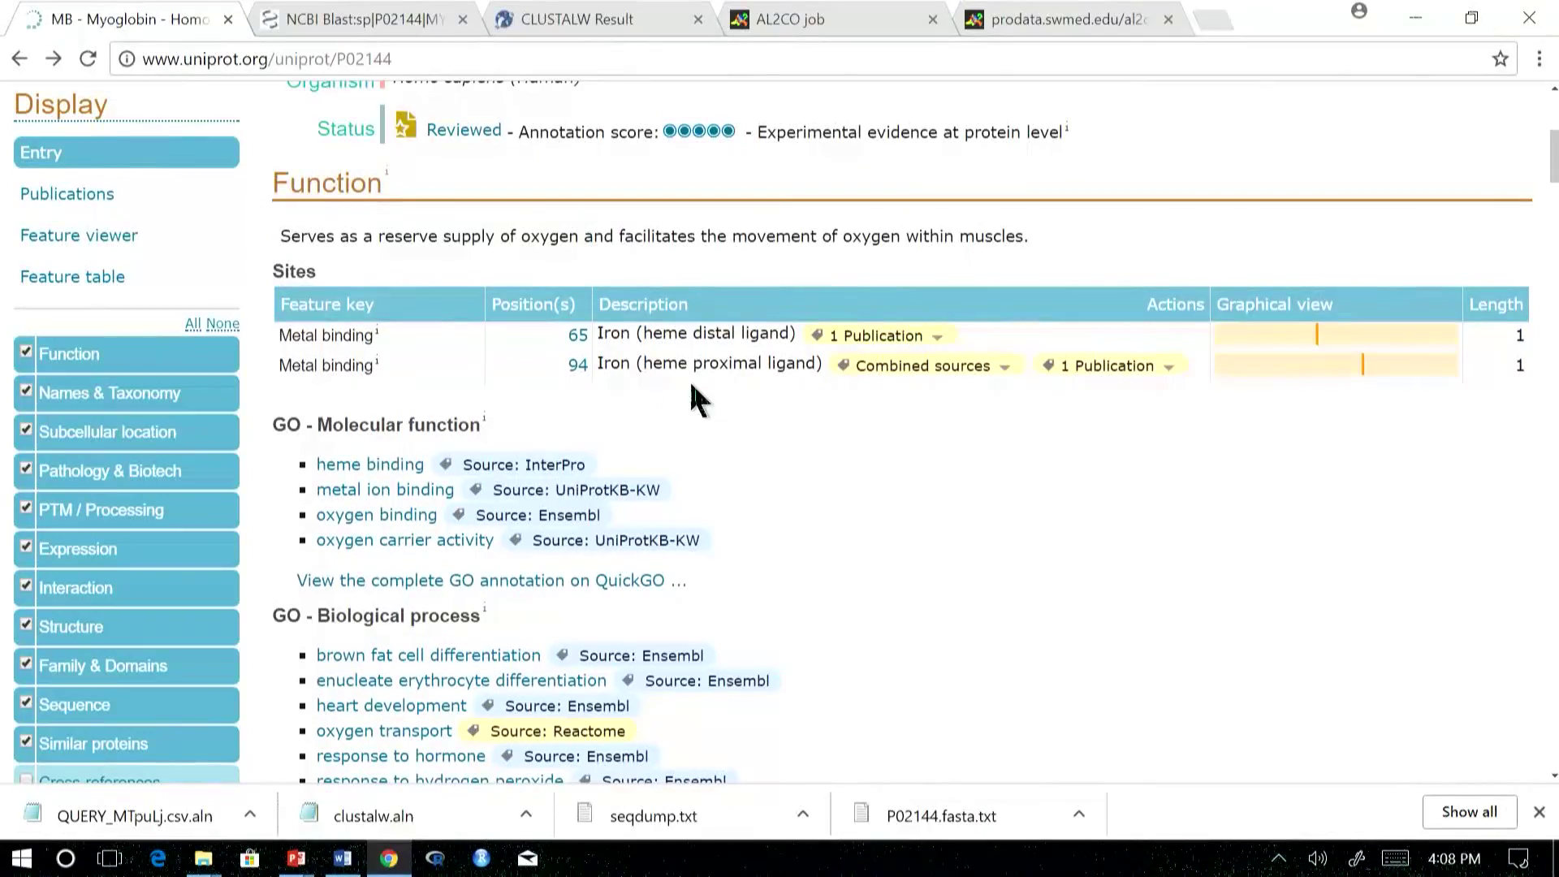
key(alt+Tab)
scroll(723, 479, up, 3)
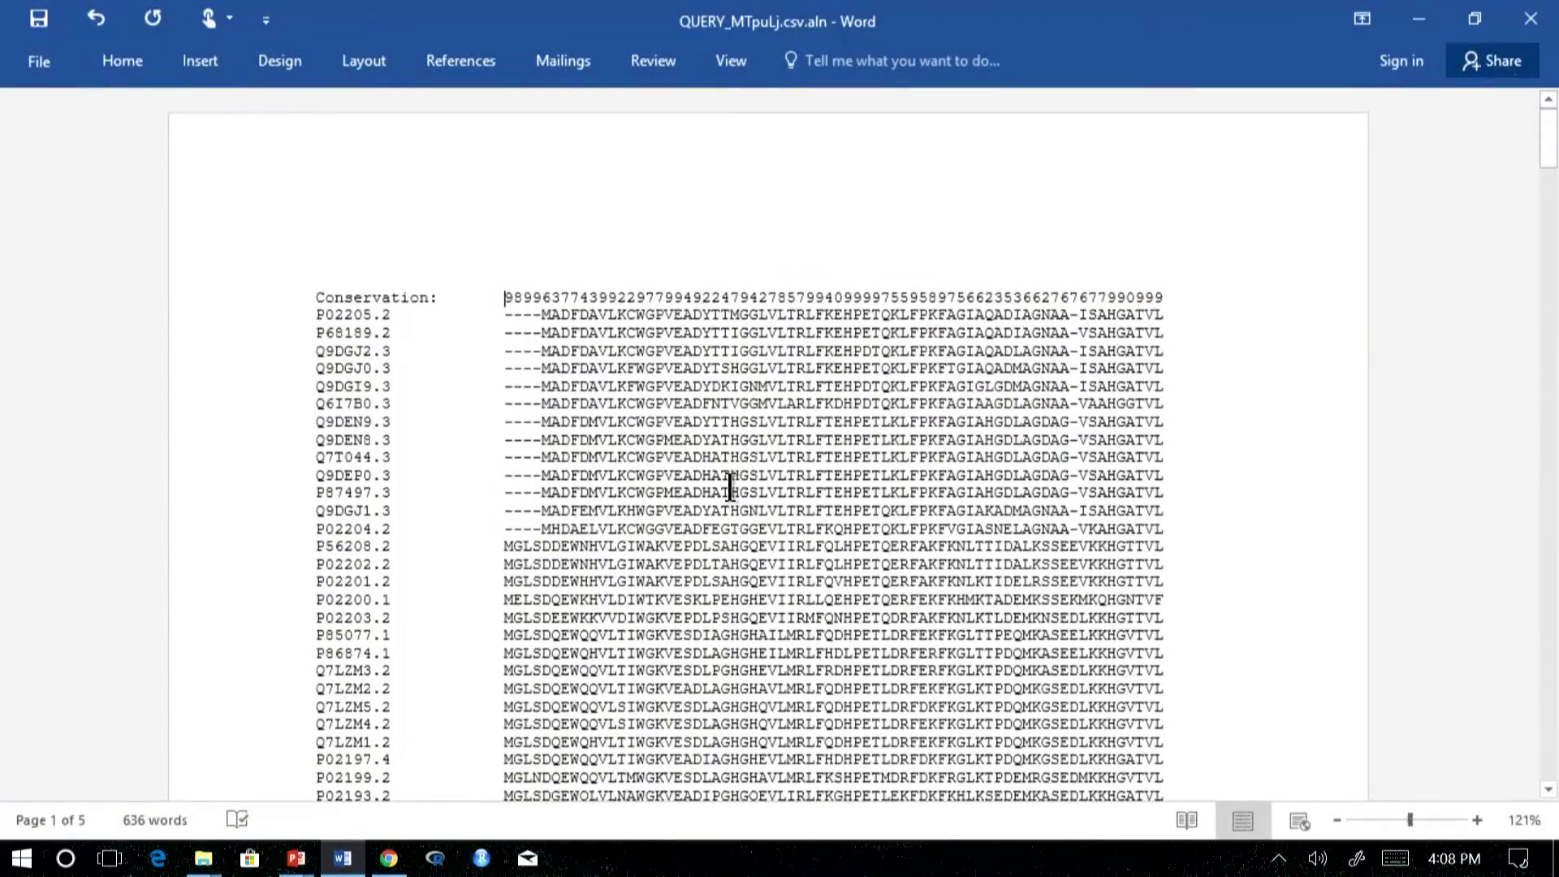
key(alt+Tab)
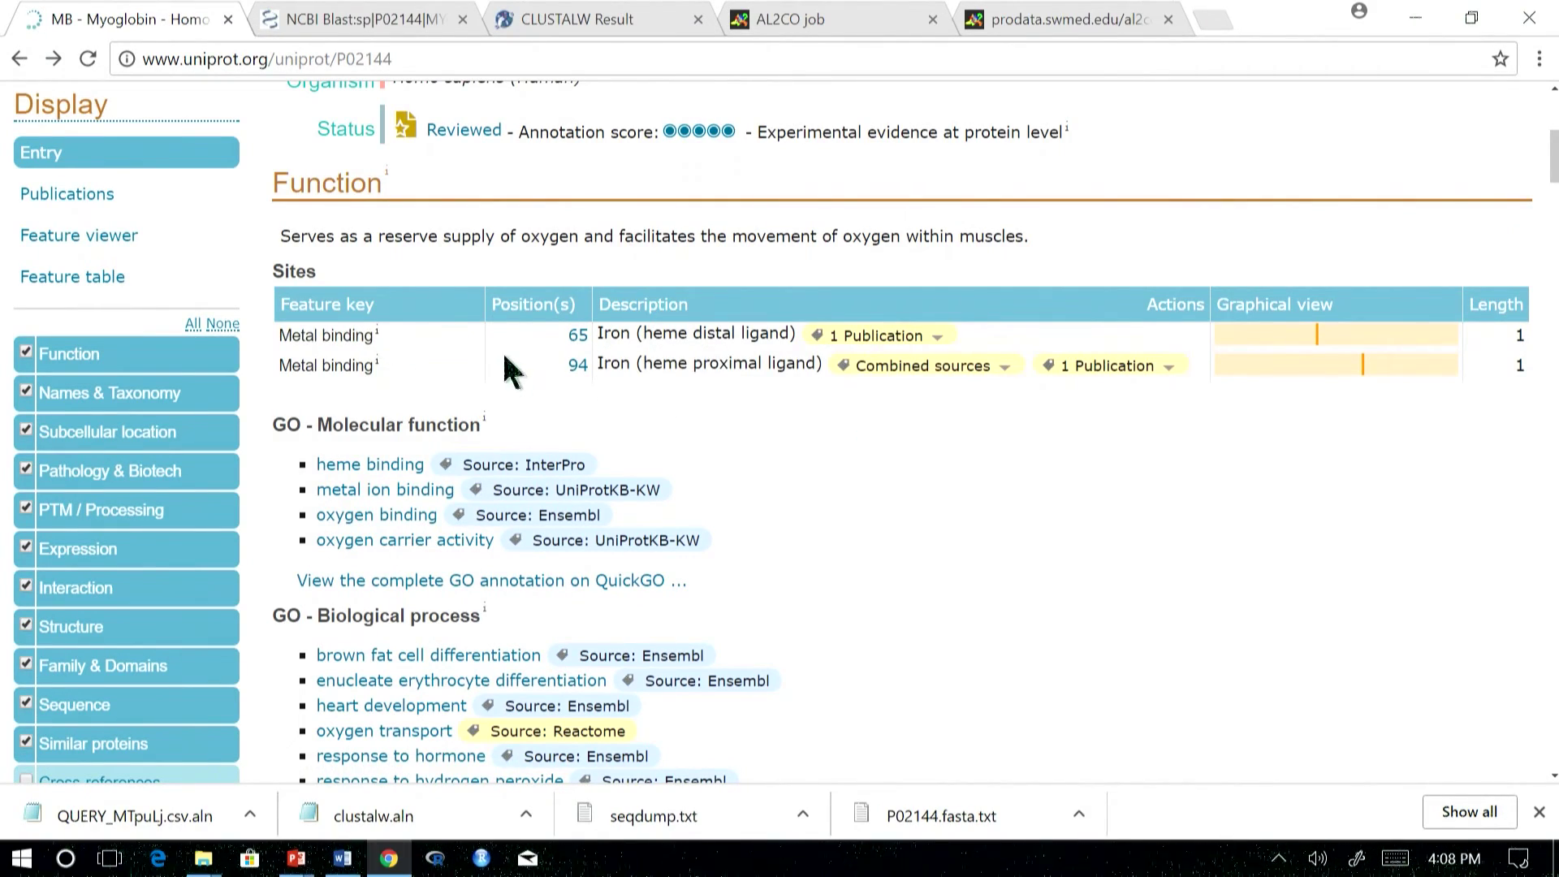
Step: Select the stretch DLKKHGATVL (residues 61–70) in the P02144 sequence
scroll(510, 357, down, 3)
scroll(821, 358, up, 2)
scroll(820, 357, down, 12)
scroll(820, 357, down, 20)
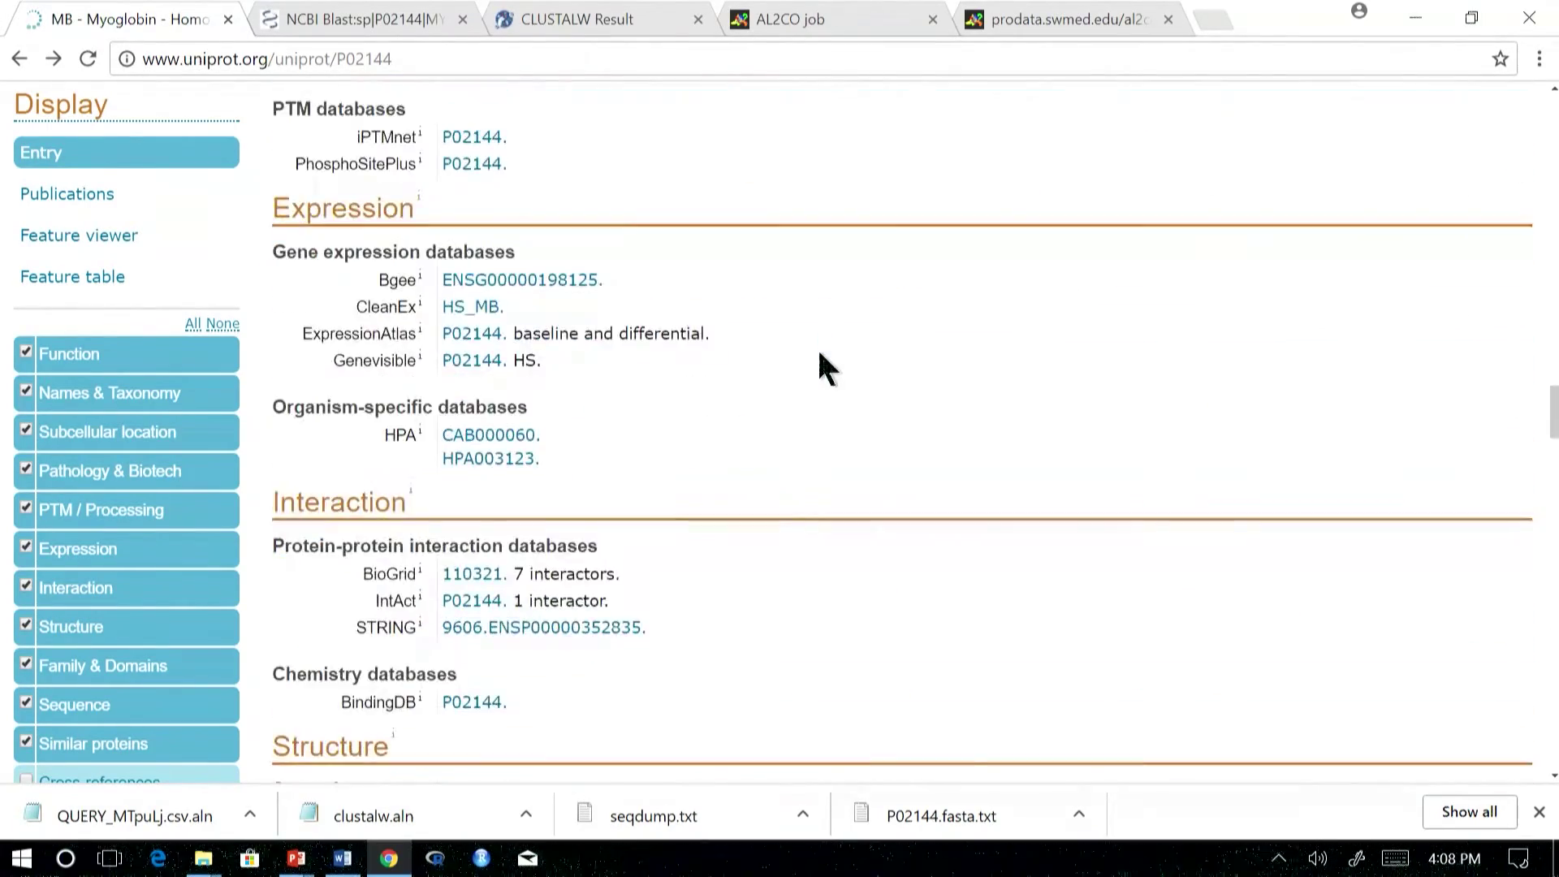
scroll(821, 354, down, 16)
scroll(817, 346, up, 3)
scroll(819, 374, up, 3)
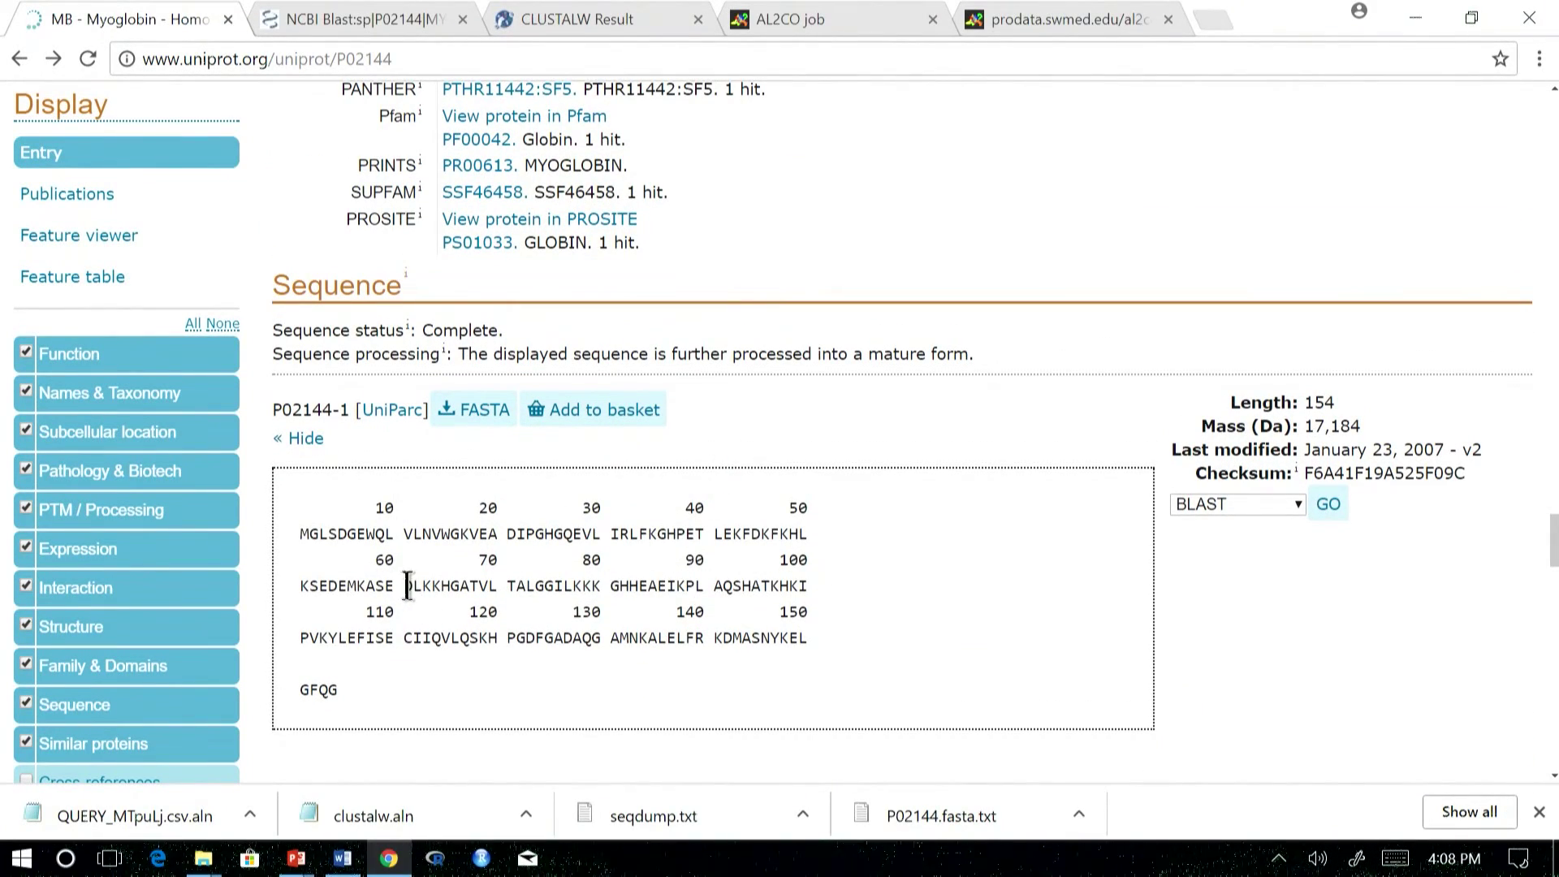
drag(407, 585, 504, 586)
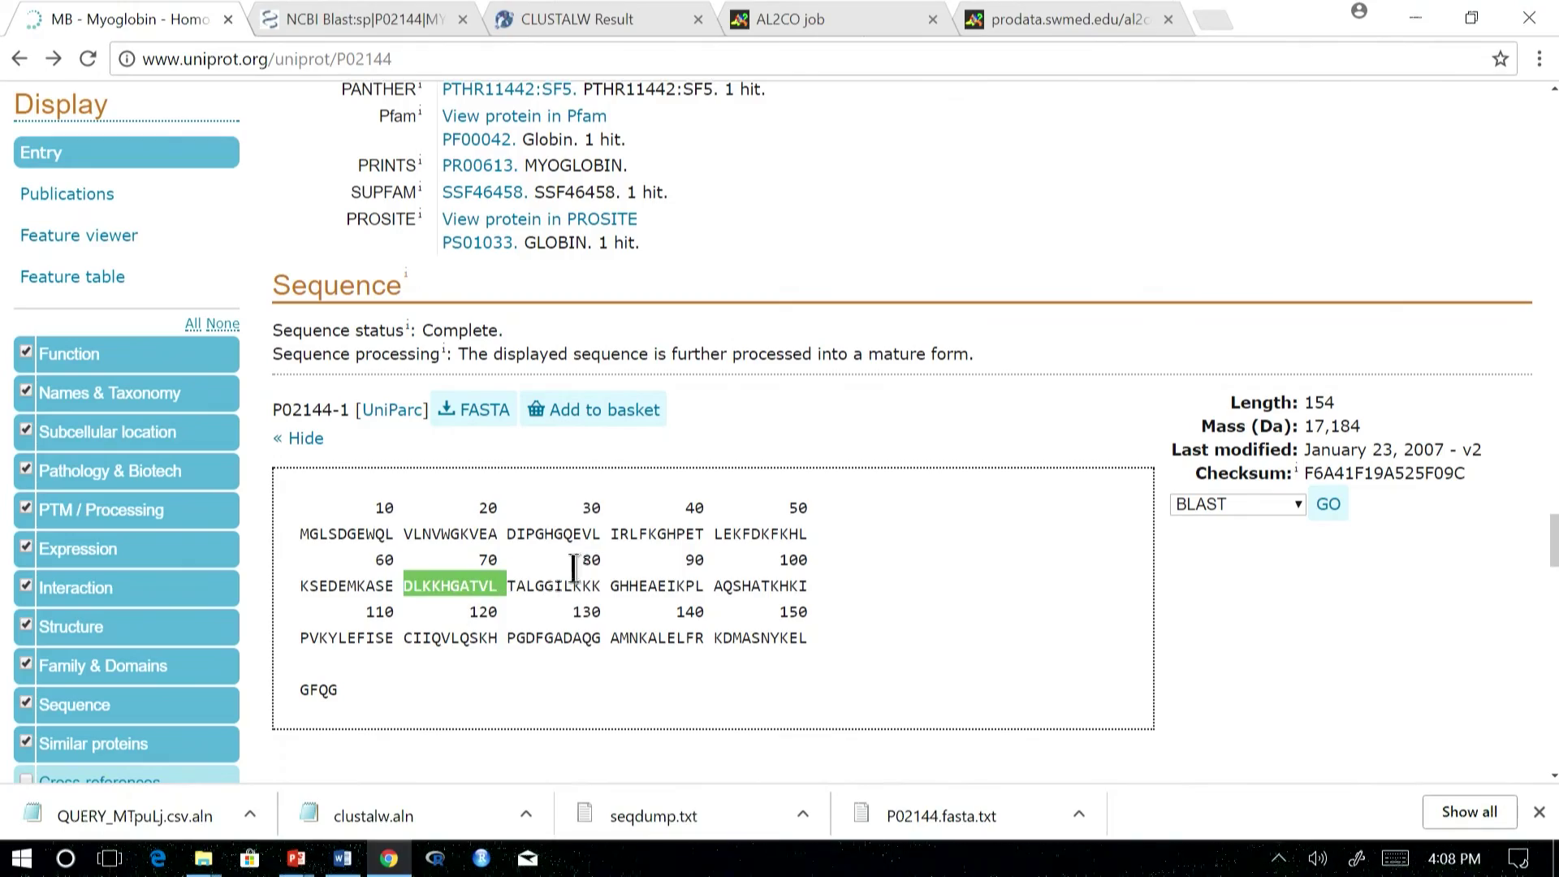
Step: Find DLKKHGATVL in the Word alignment, then close the search pane
key(ctrl+c)
key(alt+Tab)
key(ctrl+f)
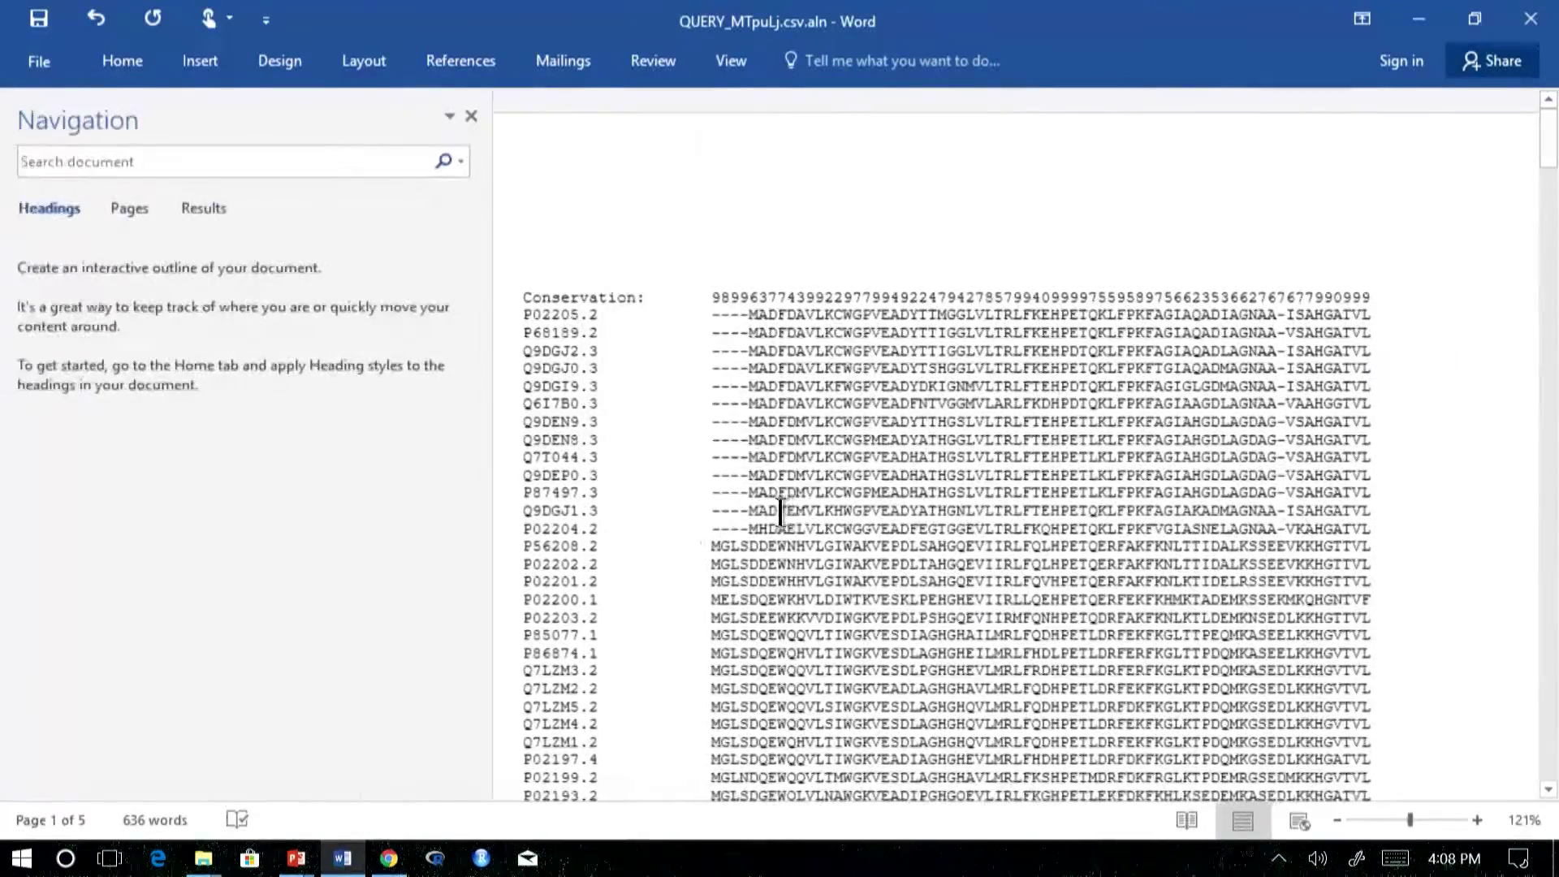
key(ctrl+v)
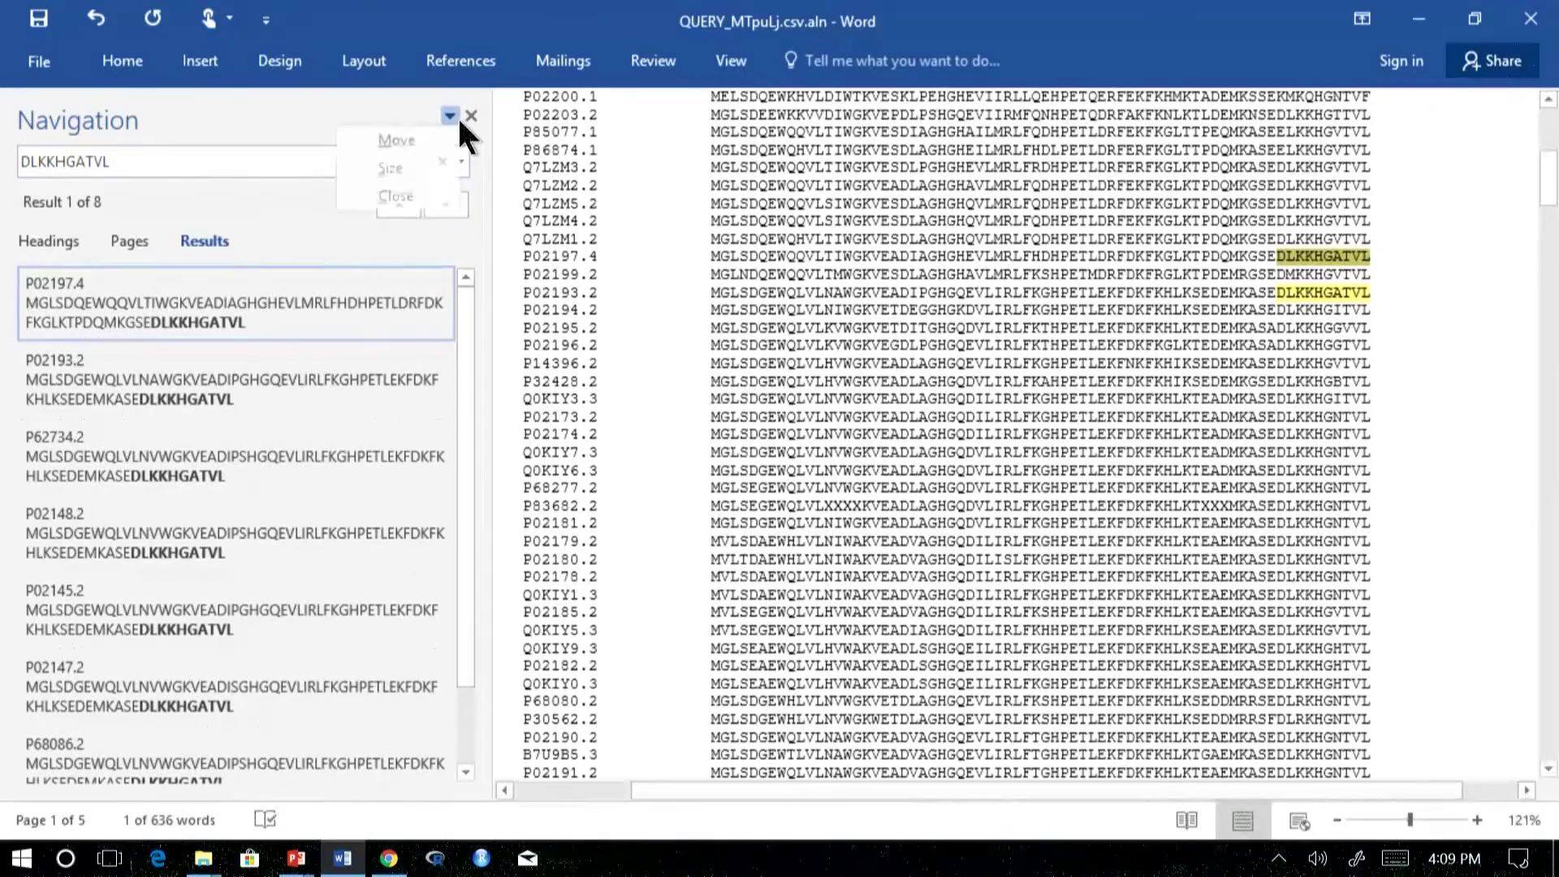
click(450, 115)
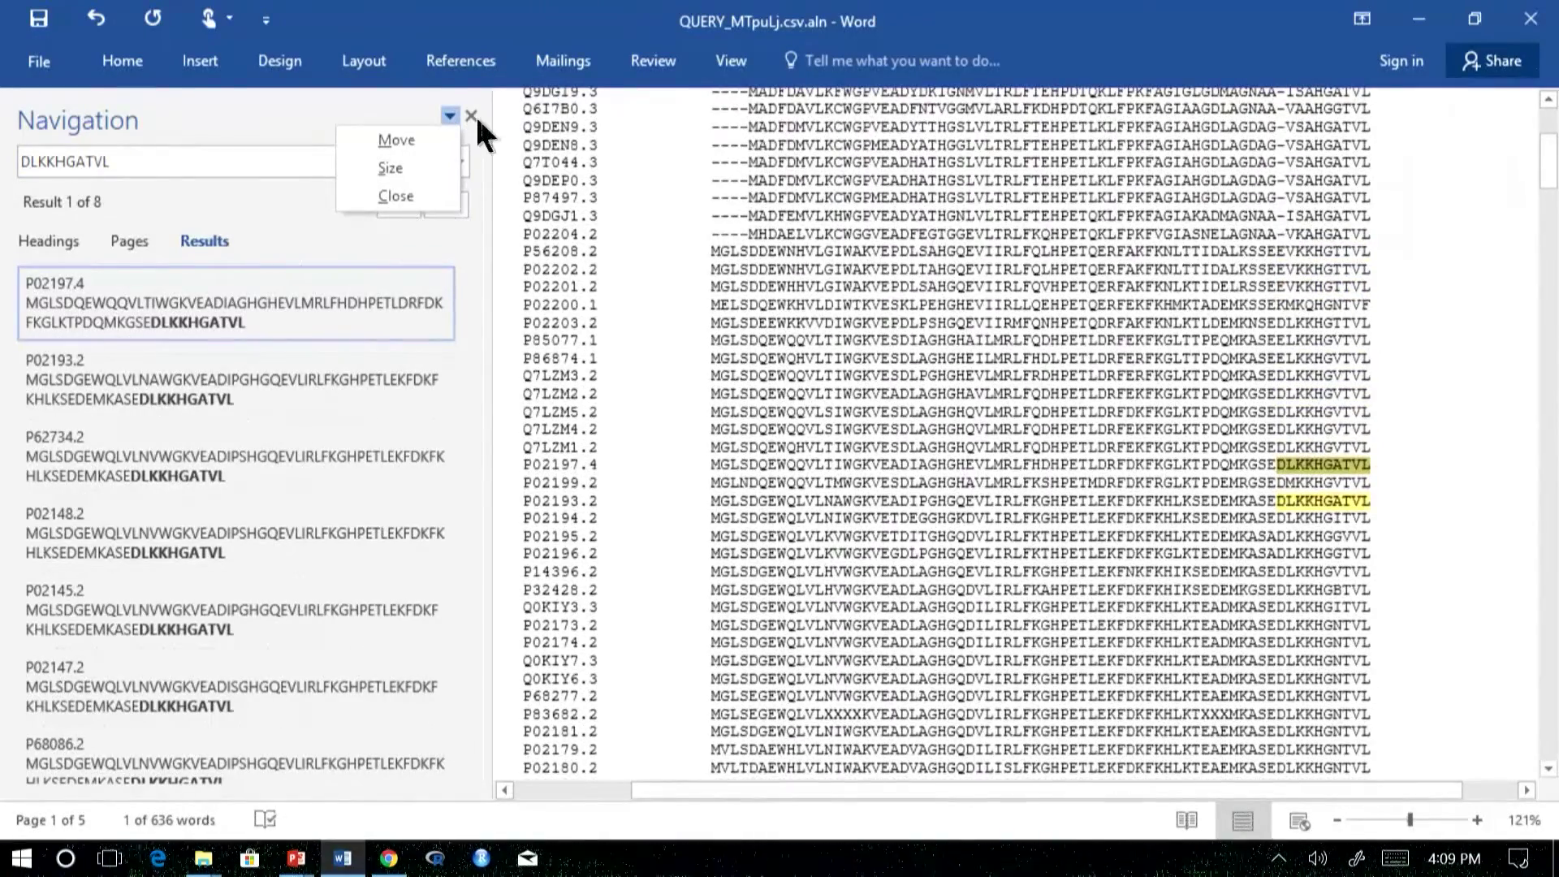
click(473, 113)
Step: Mark Conservation index 9 above the DLKKHGATVL column and return to the UniProt entry
click(1079, 463)
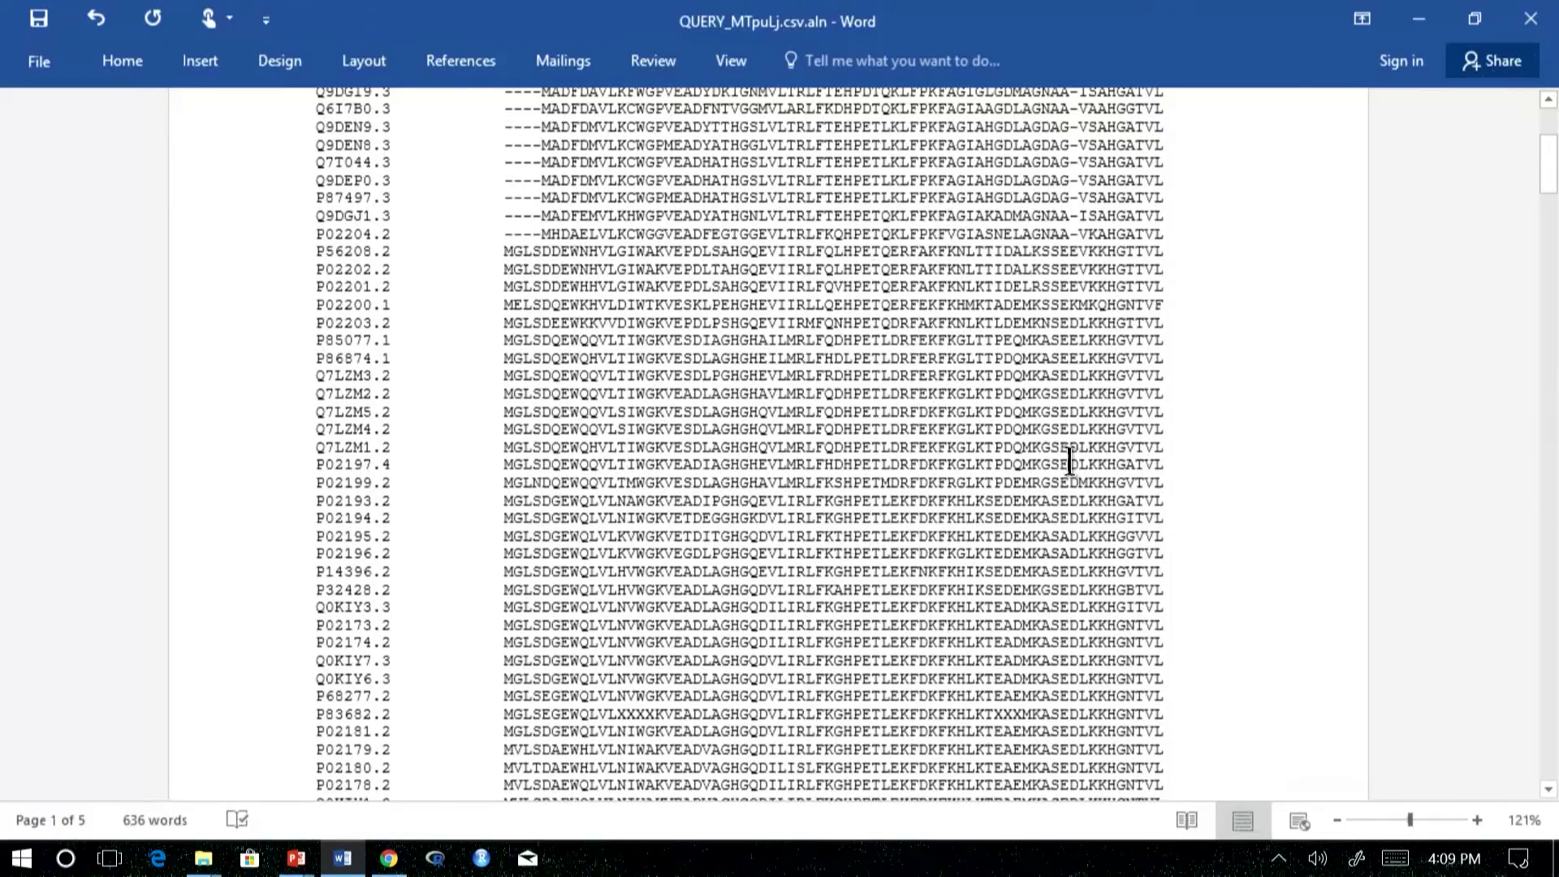
double_click(1176, 465)
scroll(1201, 438, up, 2)
scroll(1202, 441, up, 4)
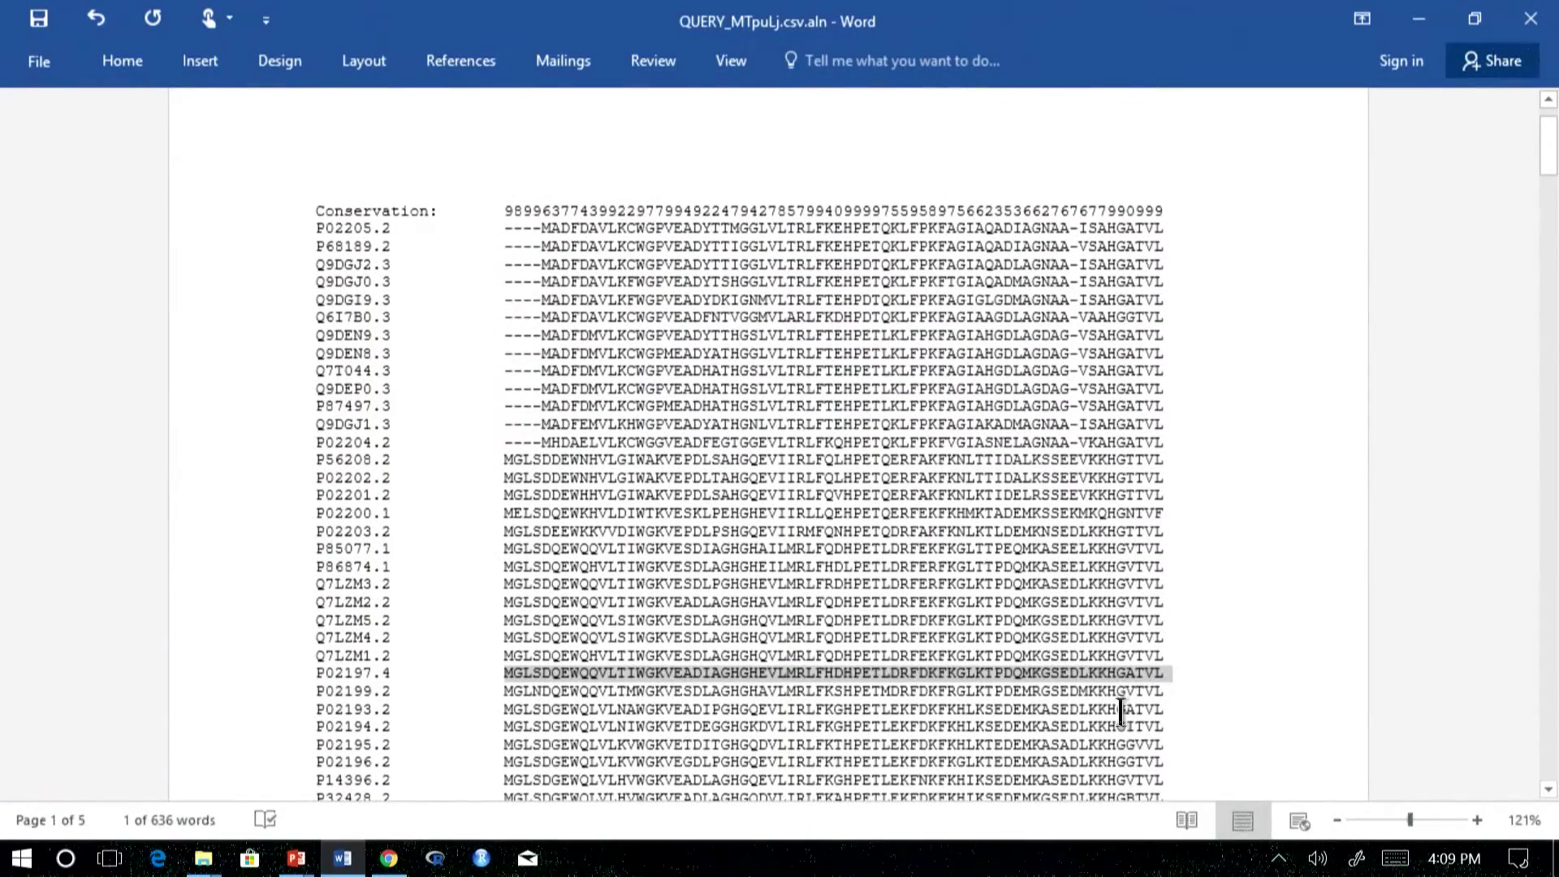
click(1111, 669)
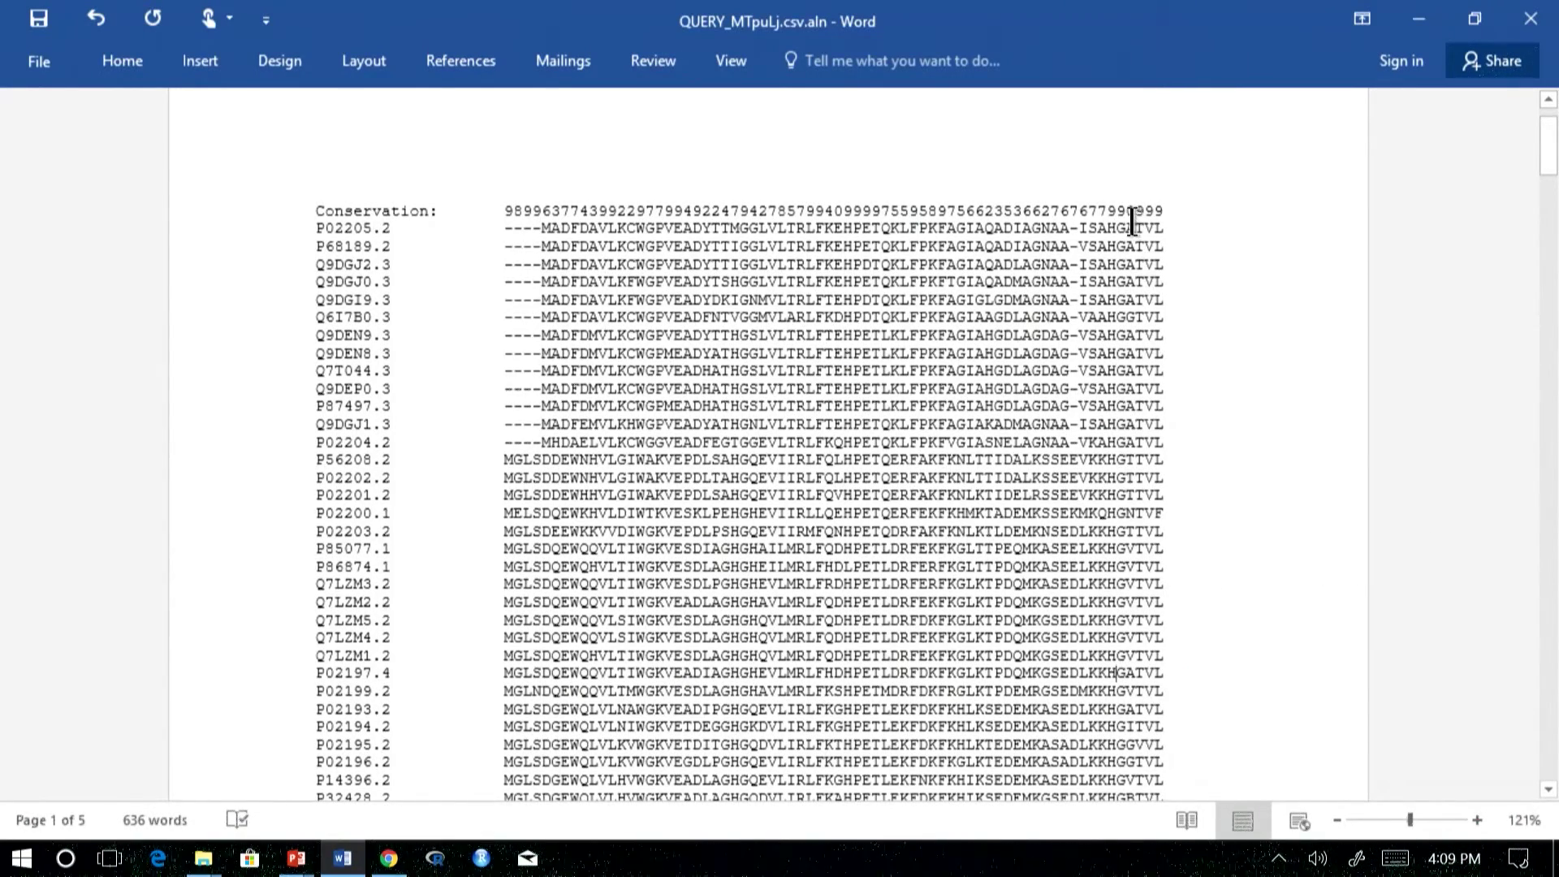
drag(1107, 213, 1119, 212)
scroll(1170, 244, up, 2)
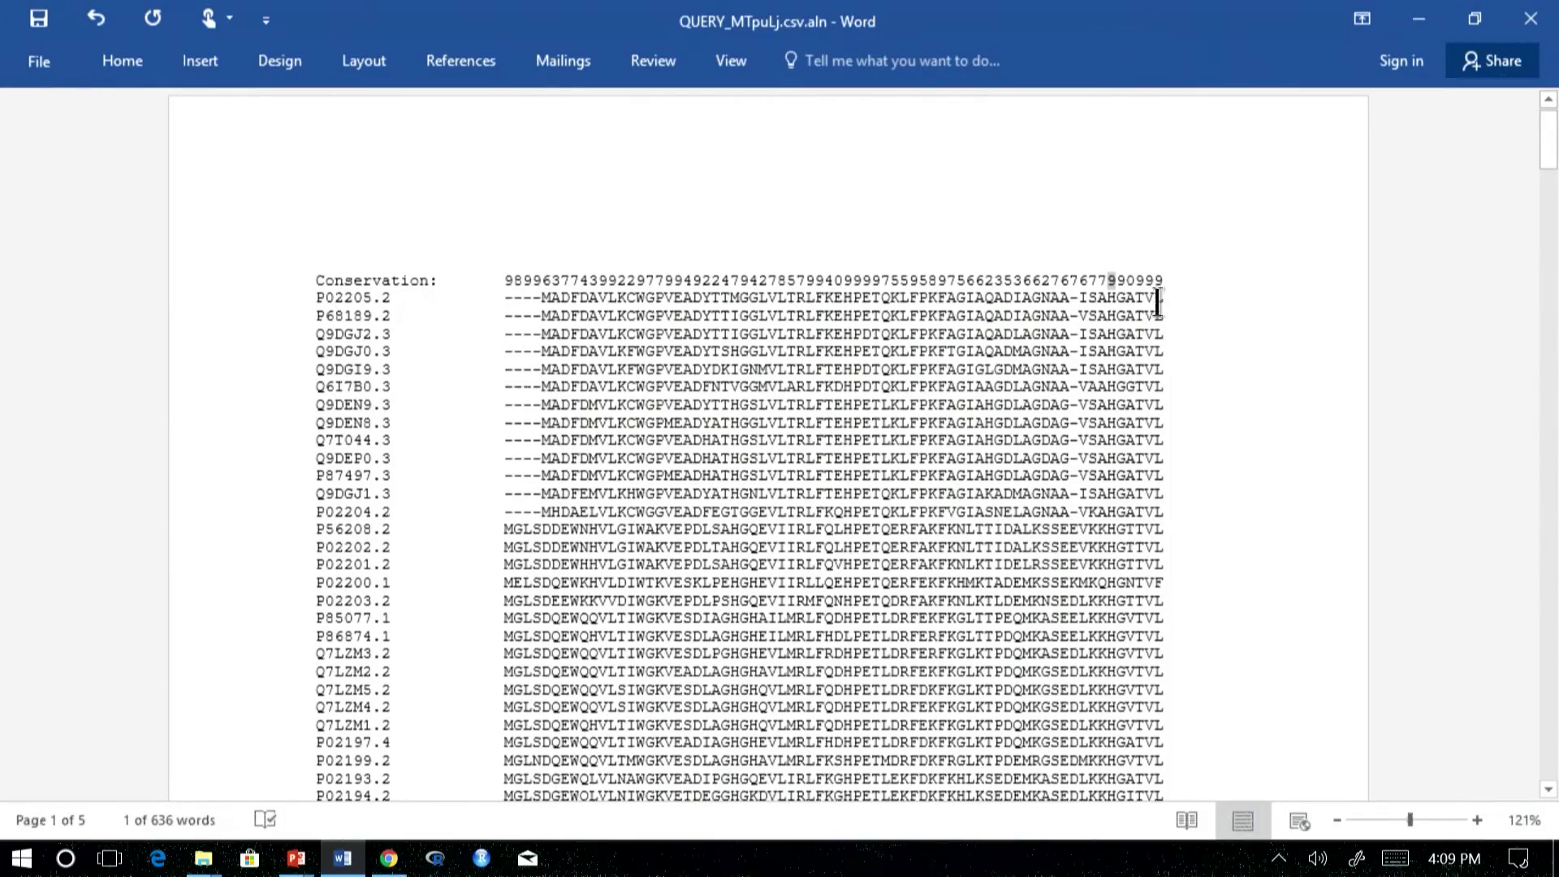
scroll(1152, 307, down, 2)
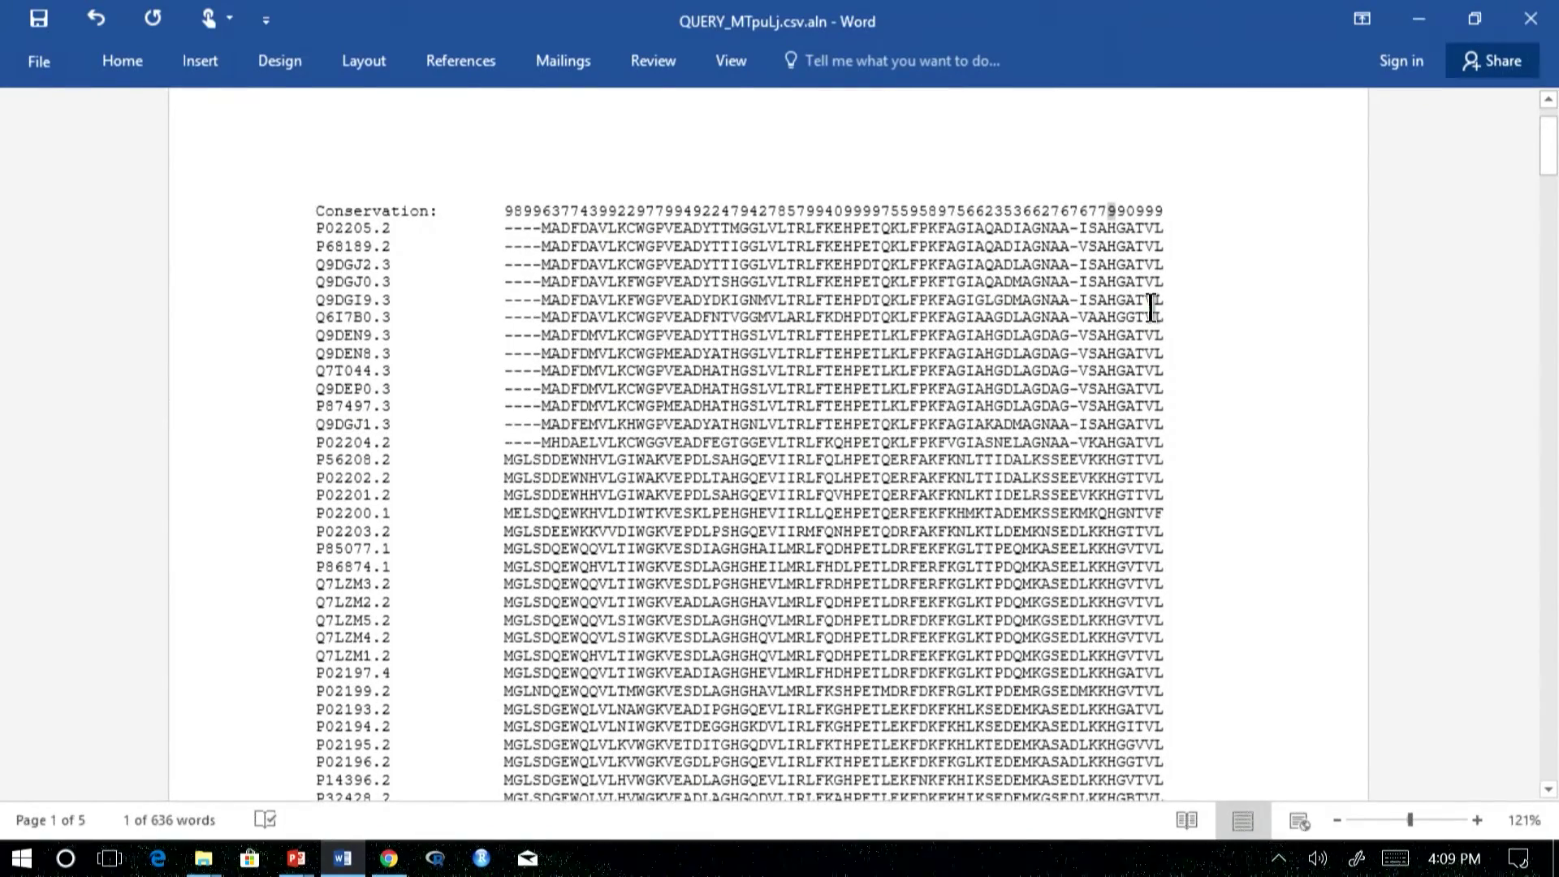
key(alt+Tab)
scroll(1028, 341, up, 10)
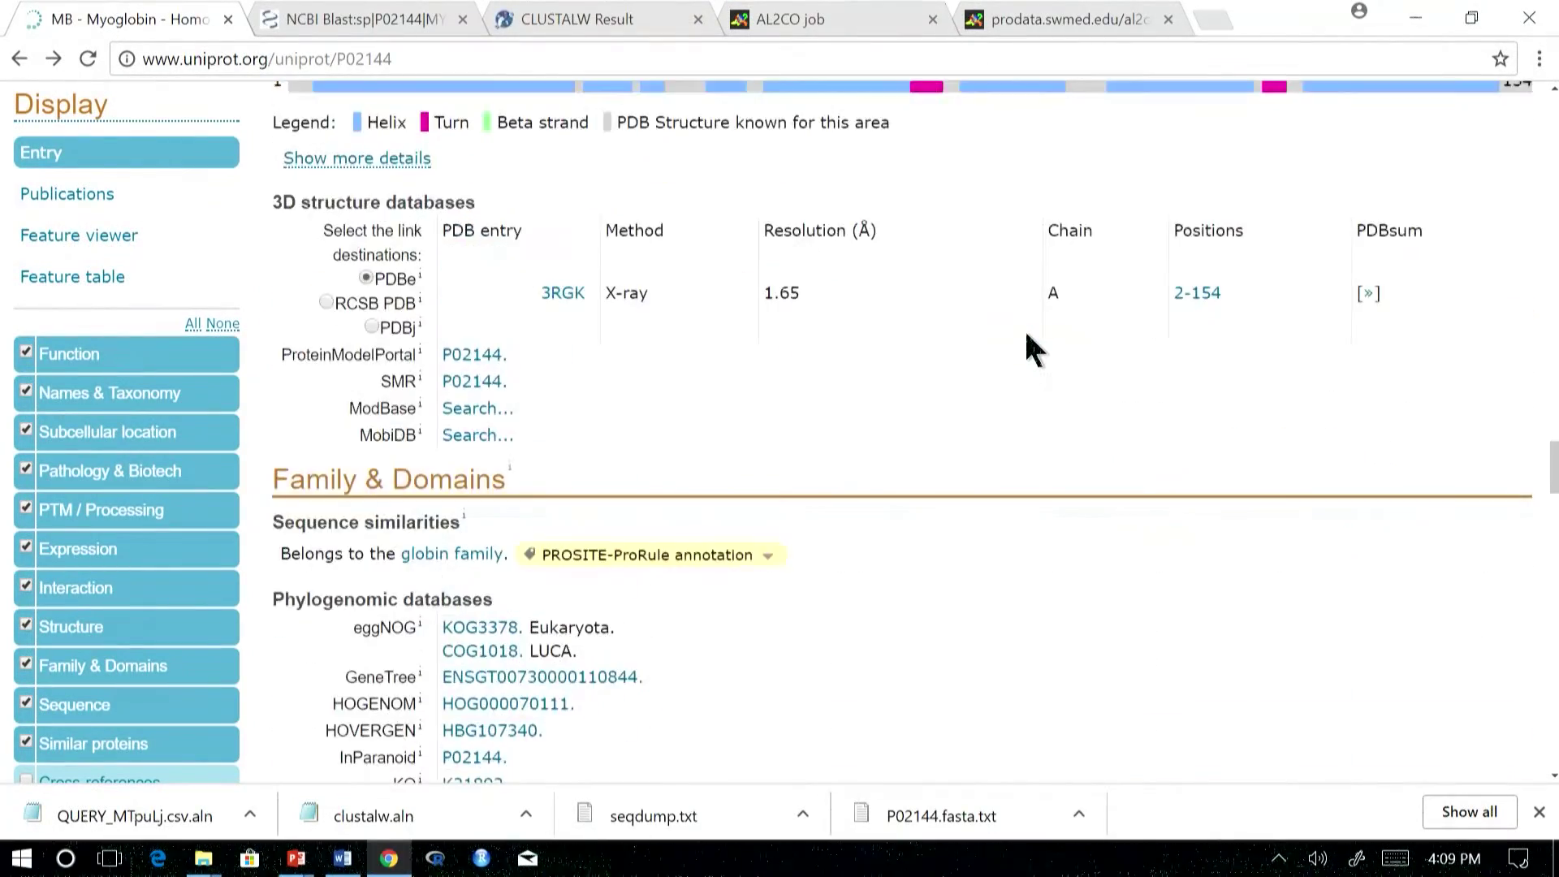